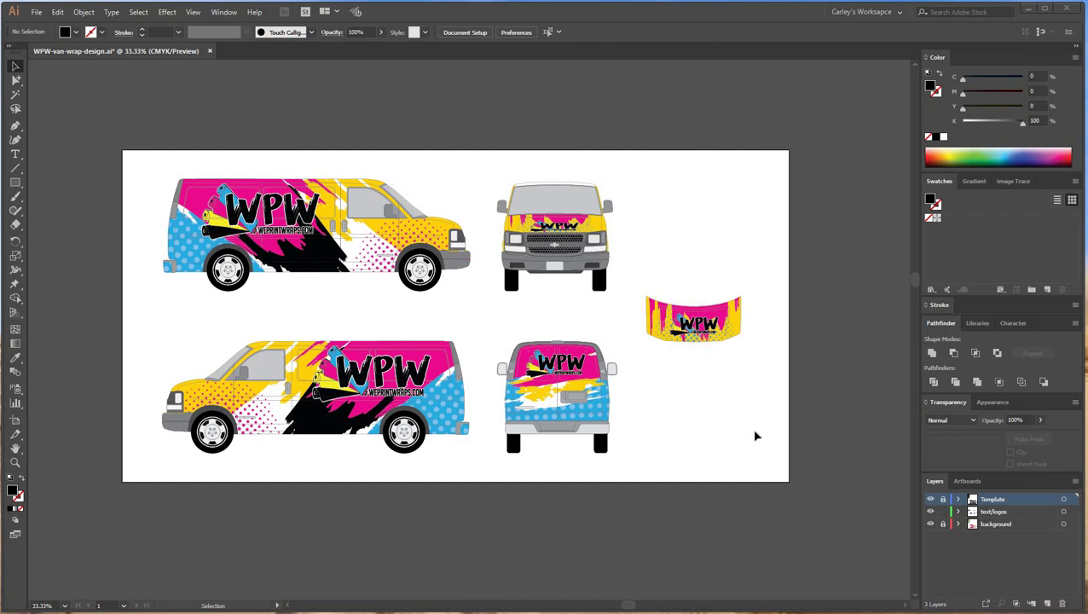
- Look over the van wrap layout on the artboard and the green roof template lying outside it
left_click_drag(788, 416, 682, 288)
left_click(714, 212)
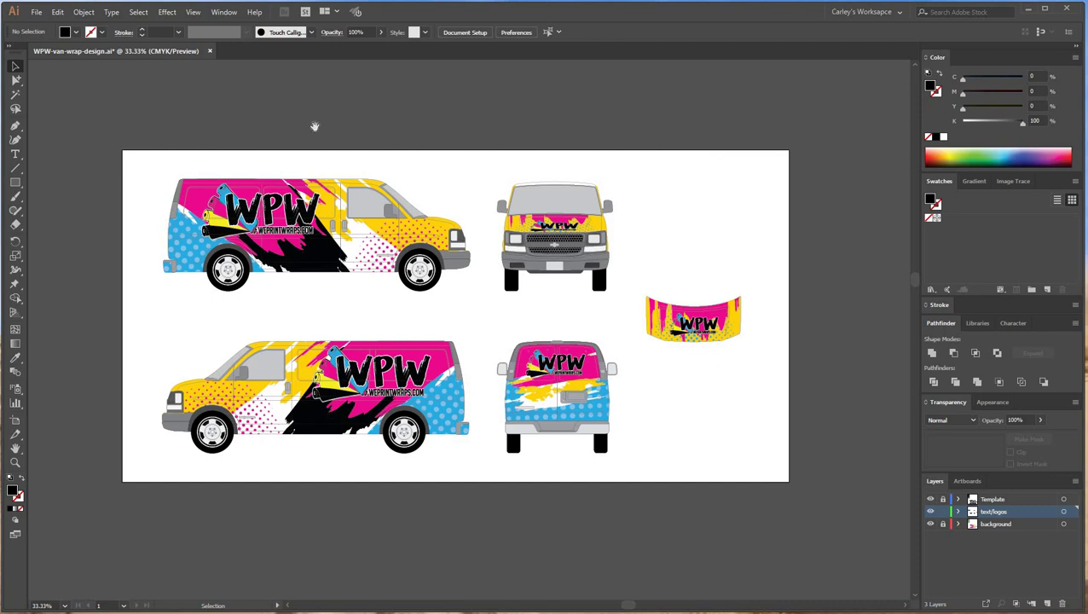
left_click_drag(496, 264, 581, 375)
left_click_drag(314, 183, 573, 465)
left_click_drag(624, 434, 615, 531)
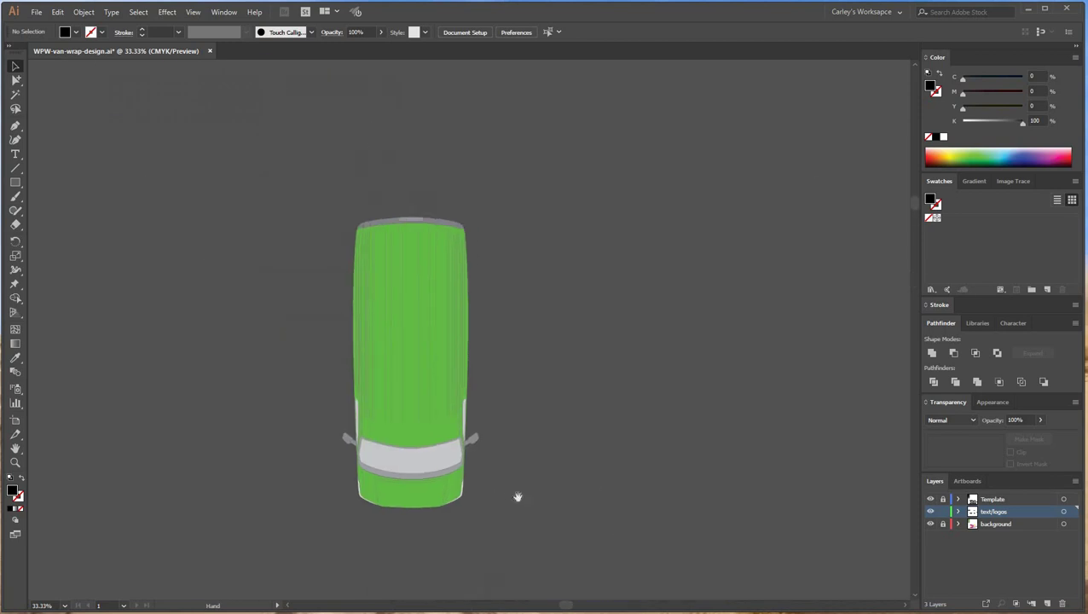
left_click_drag(745, 542, 625, 497)
scroll(626, 519, "down", 6)
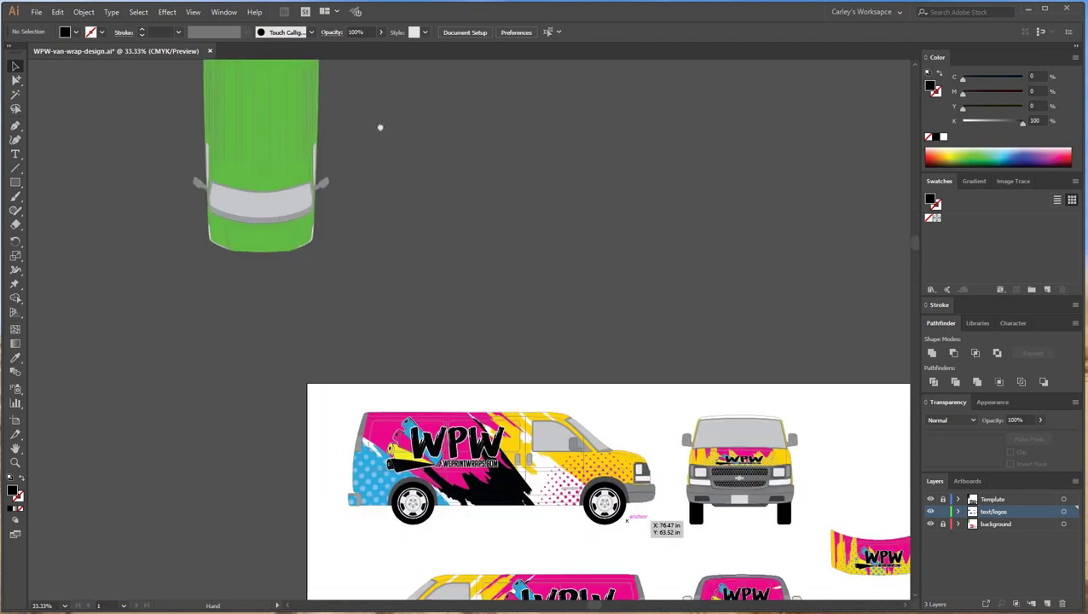
scroll(379, 126, "right", 4)
scroll(615, 230, "left", 1)
left_click_drag(738, 544, 748, 545)
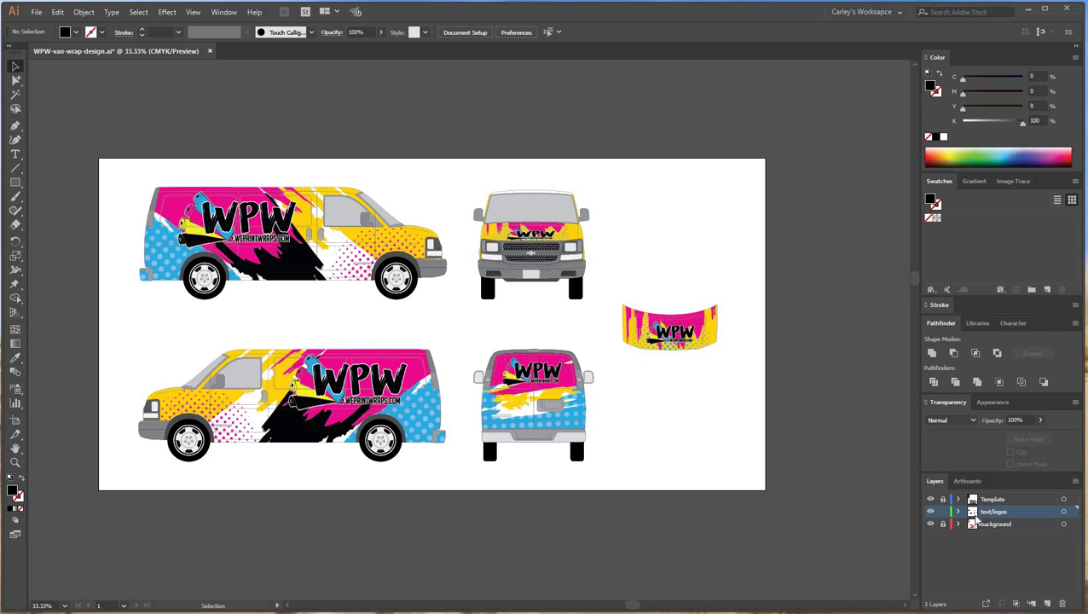
- Toggle the visibility of the background, text/logos and Template layers one at a time to examine what each contains
left_click(930, 524)
left_click(931, 525)
left_click(931, 524)
left_click(930, 525)
left_click(931, 525)
left_click(931, 512)
left_click(931, 512)
left_click(931, 500)
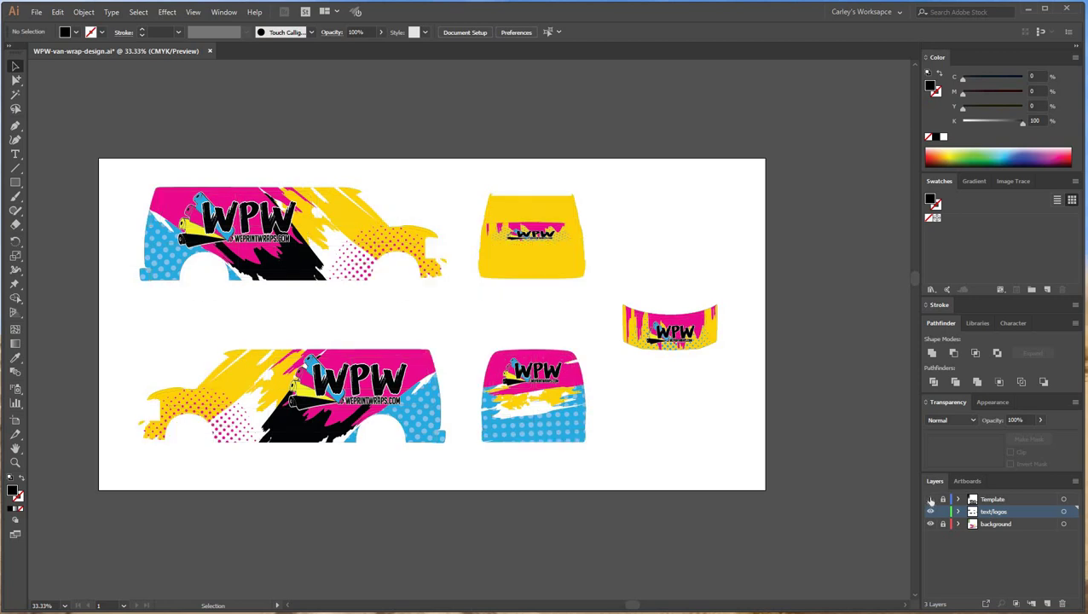
left_click(930, 499)
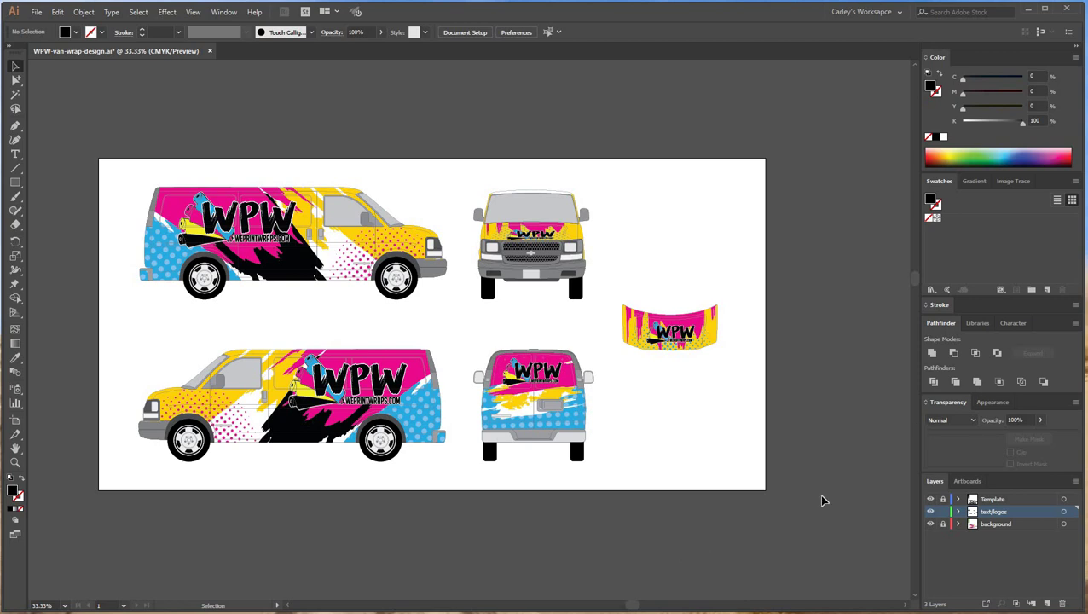
- Lock the text/logos layer and create a new layer named Panels above the Template layer
left_click(943, 512)
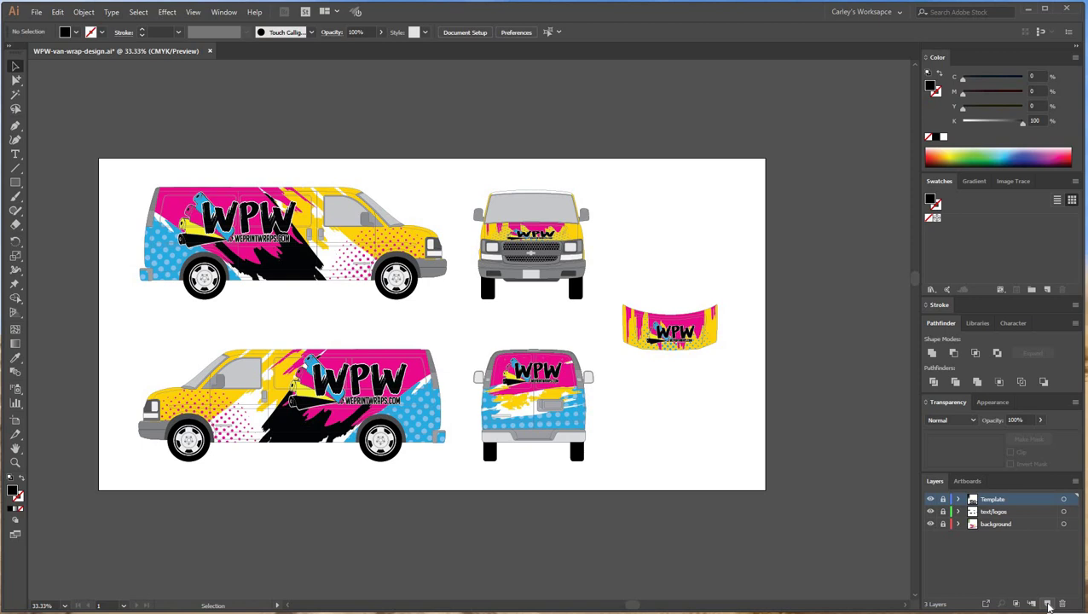
left_click(1047, 604)
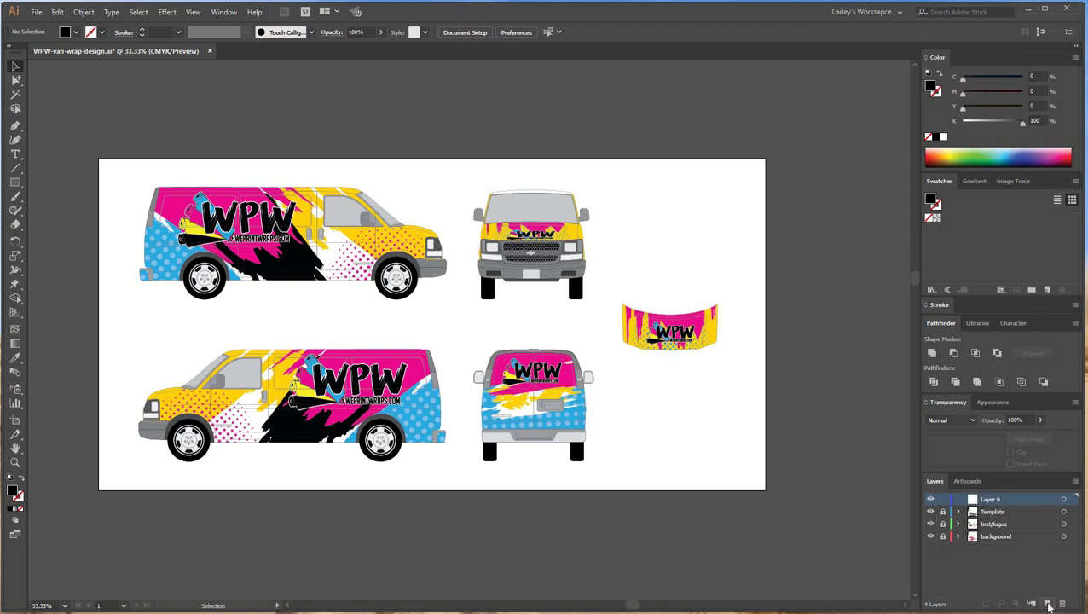
double_click(991, 499)
type("Pa")
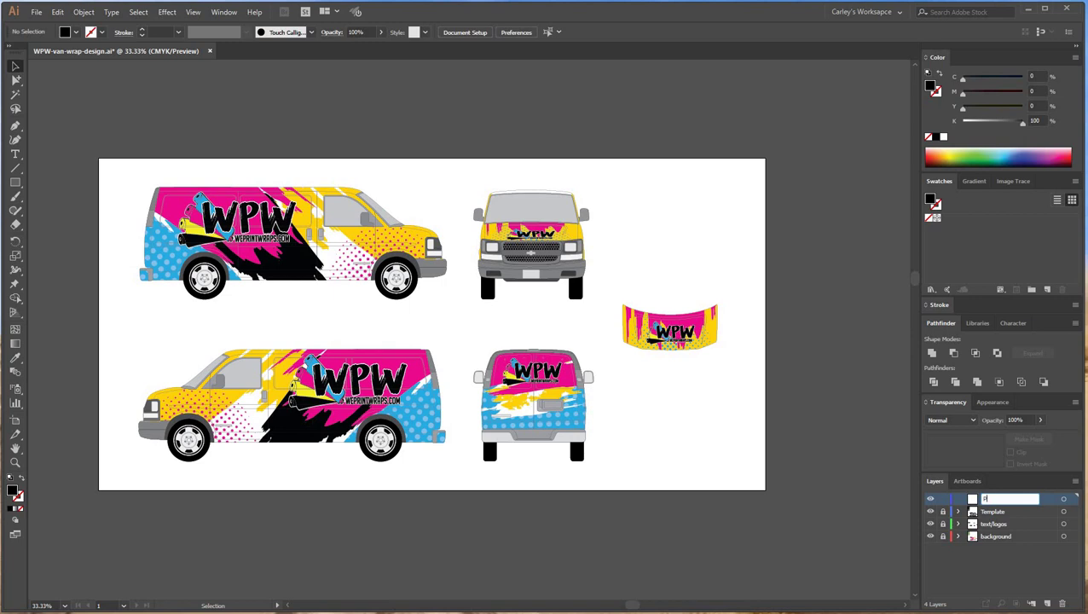
type("nels")
key("Return")
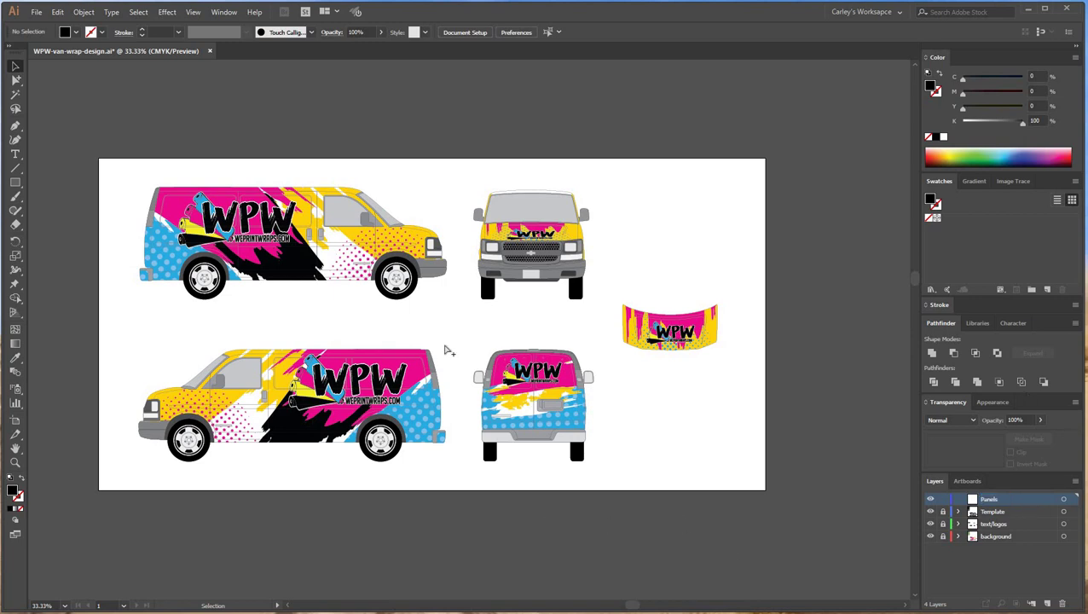
- Activate the Rectangle tool and set the fill to a bright green, hex 37e000
key("ctrl+plus")
left_click_drag(378, 339, 555, 392)
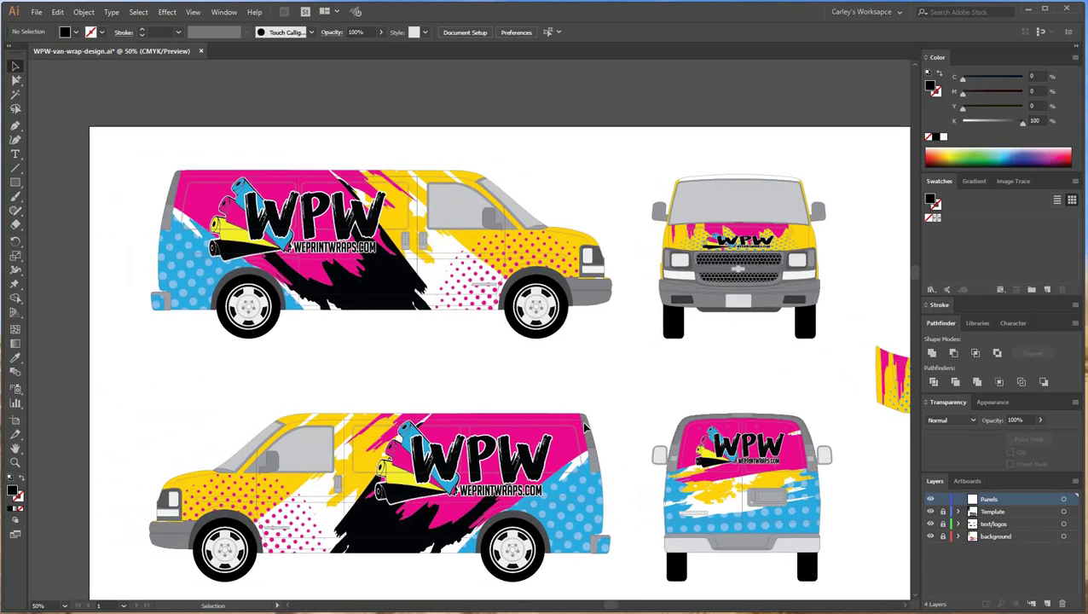
scroll(586, 427, "up", 1)
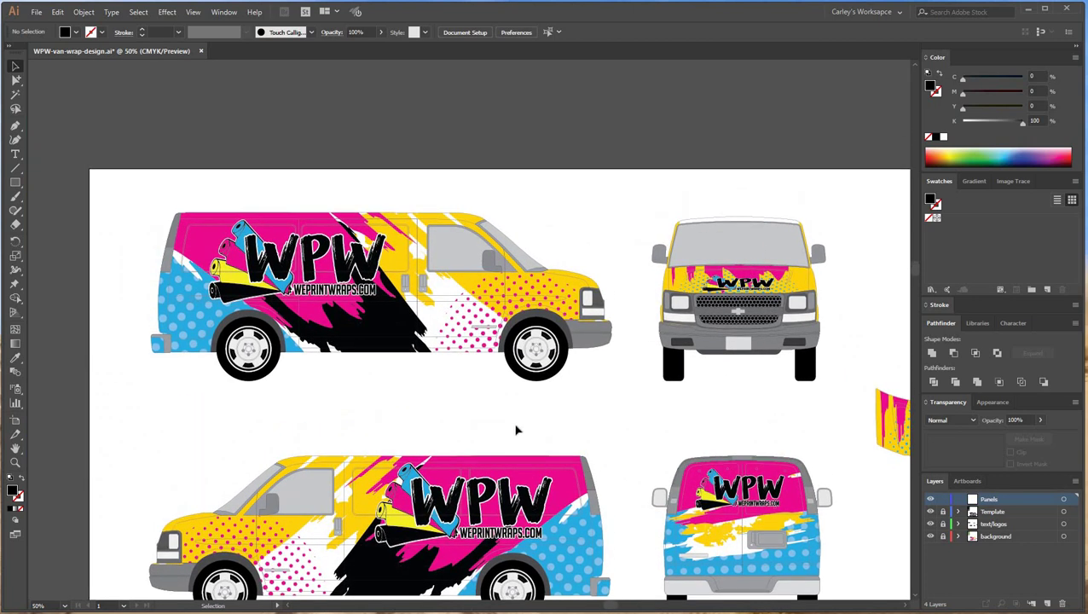
mouse_move(402, 420)
left_mouse_down()
mouse_move(492, 424)
mouse_move(409, 402)
left_mouse_up()
scroll(473, 430, "up", 1)
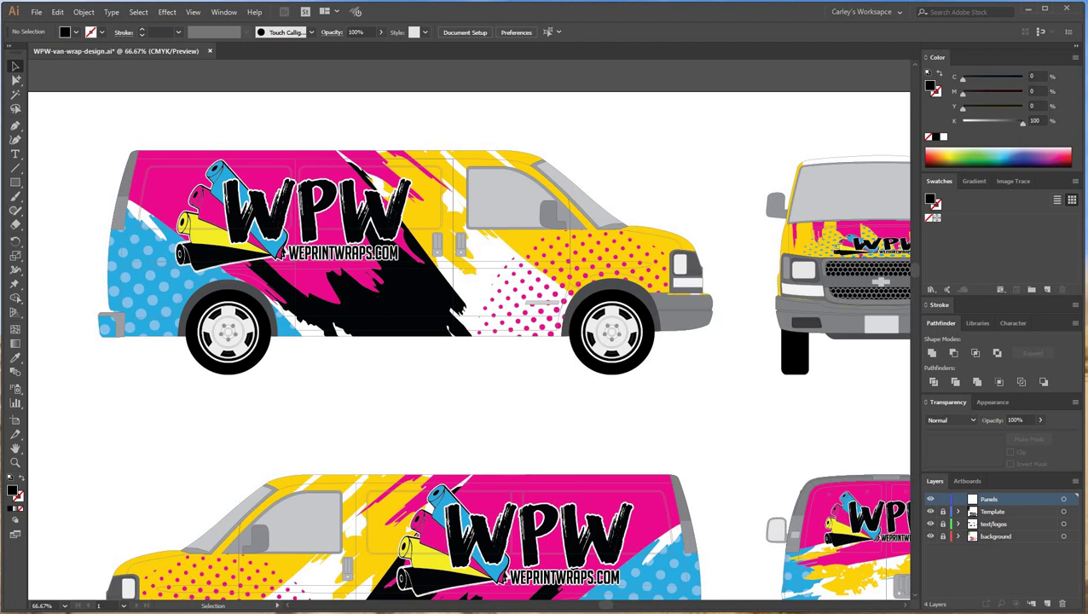
left_click(15, 186)
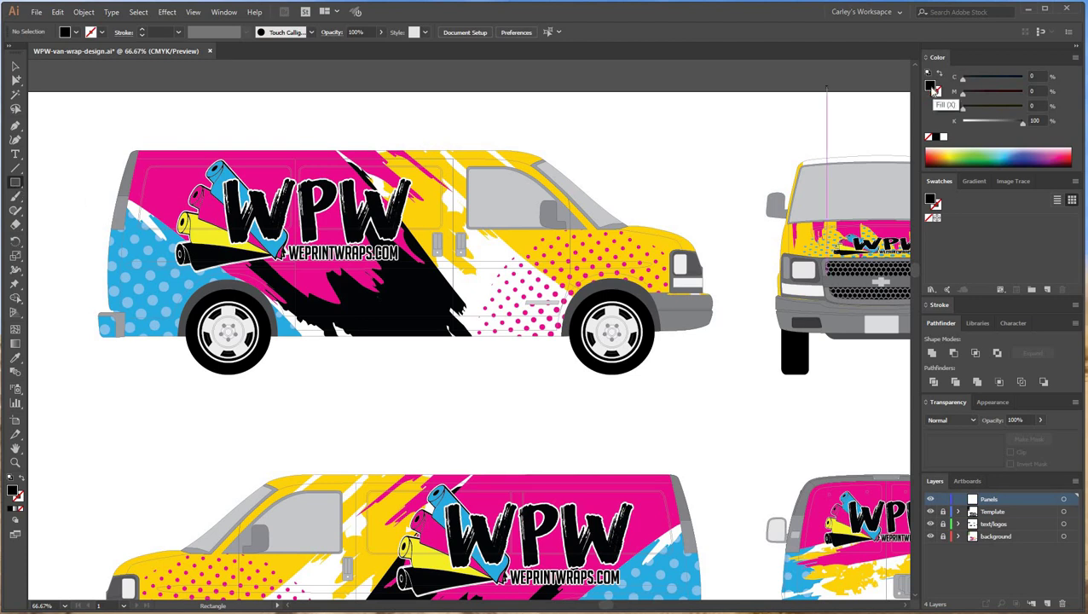
double_click(934, 89)
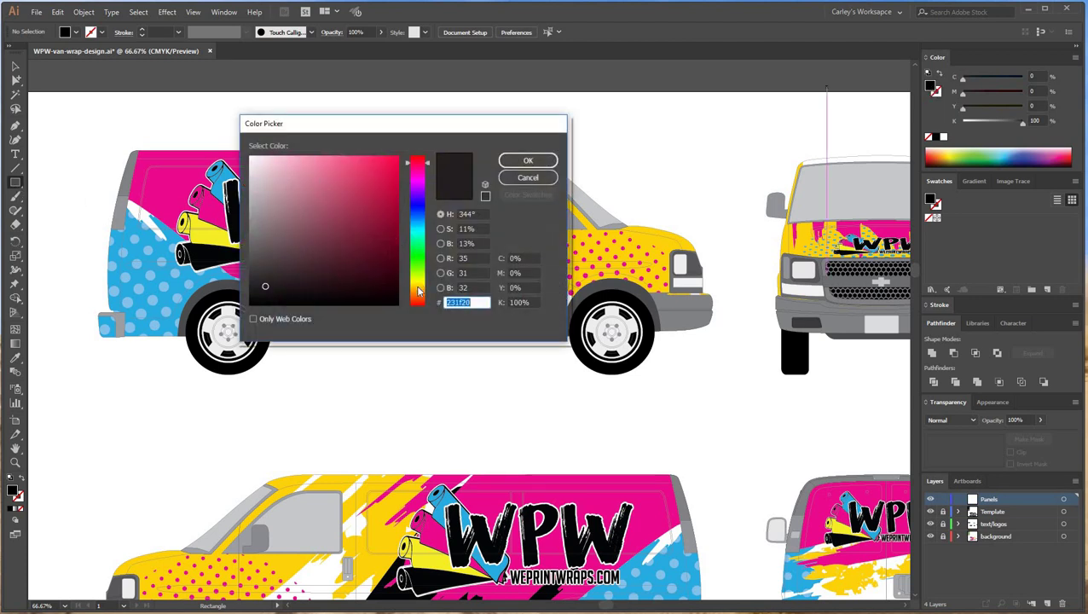
left_click(425, 253)
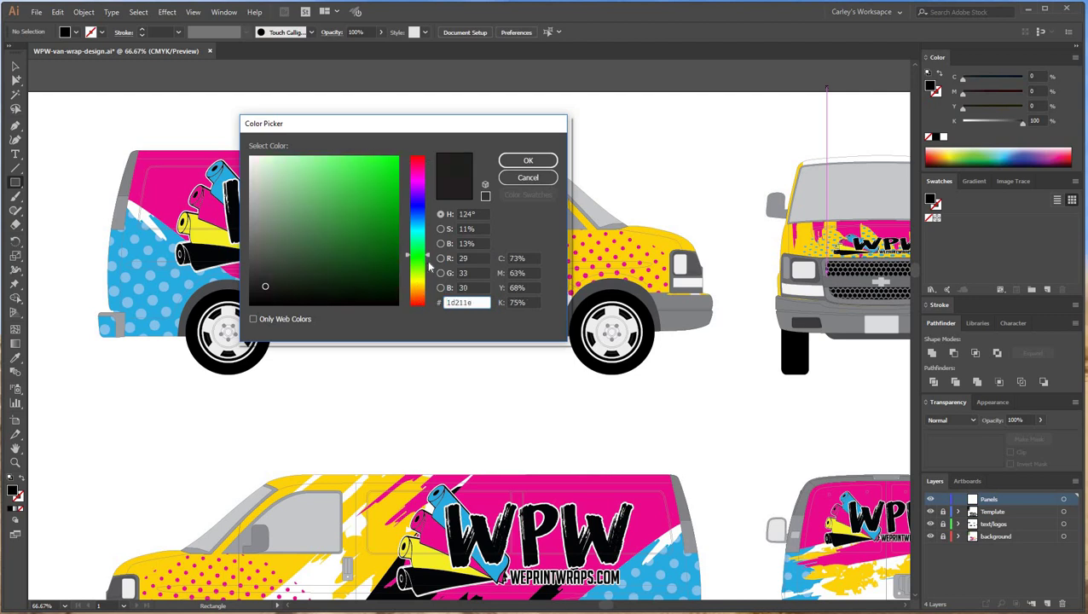
left_click_drag(377, 195, 412, 173)
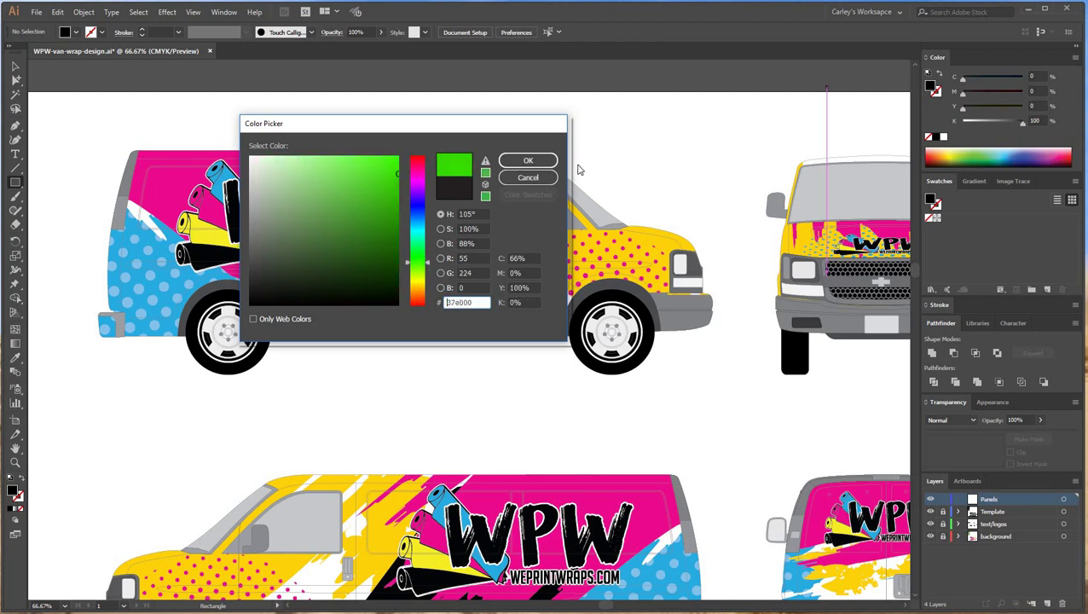
left_click(529, 160)
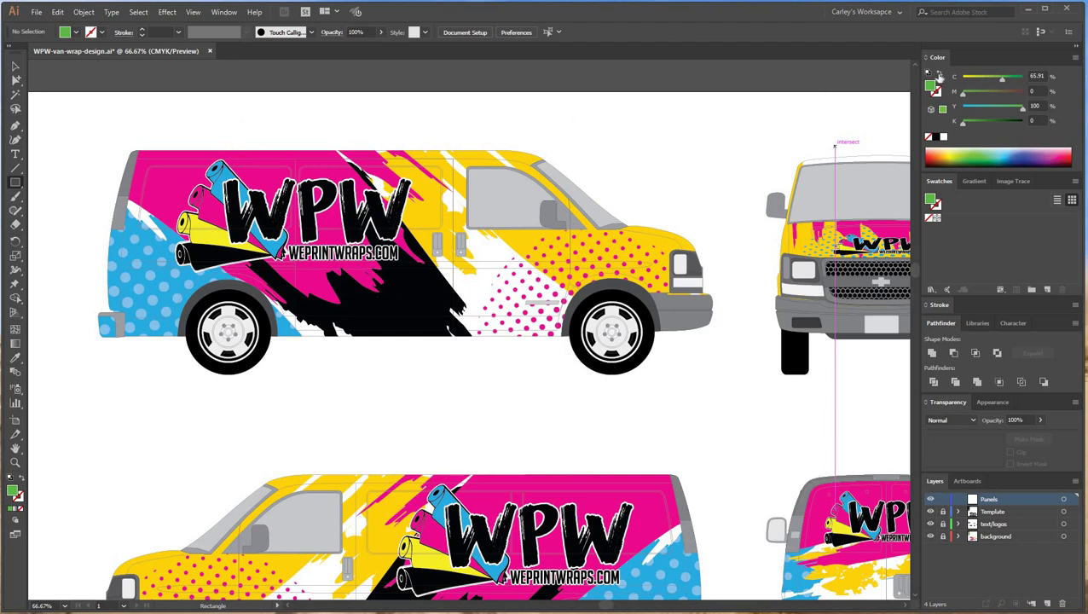
- Swap the green to the stroke with no fill and raise its cyan to 82%
left_click(939, 73)
left_click(1074, 57)
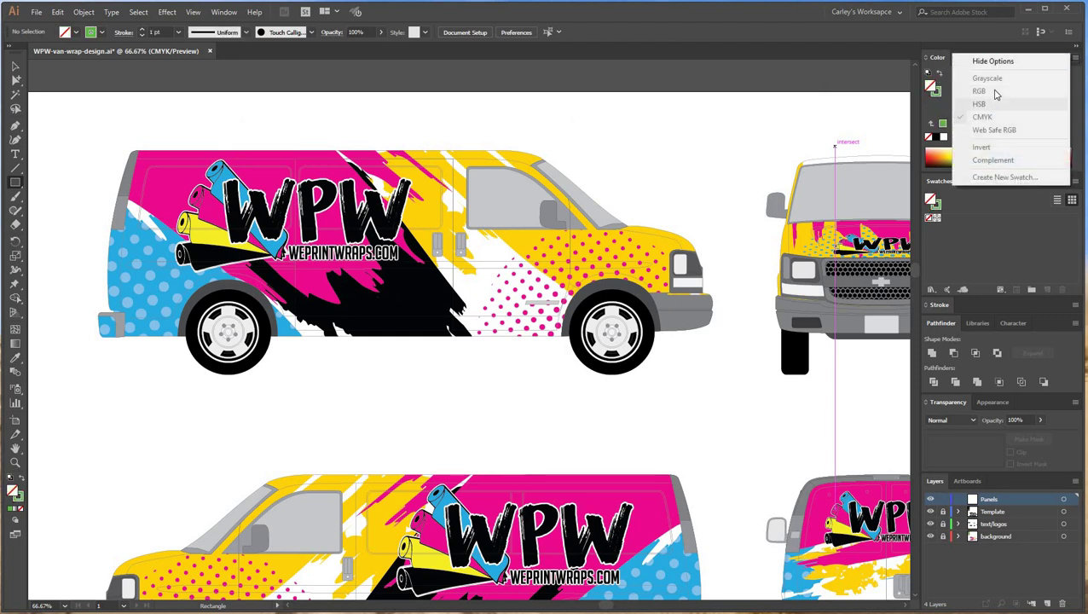
left_click(936, 92)
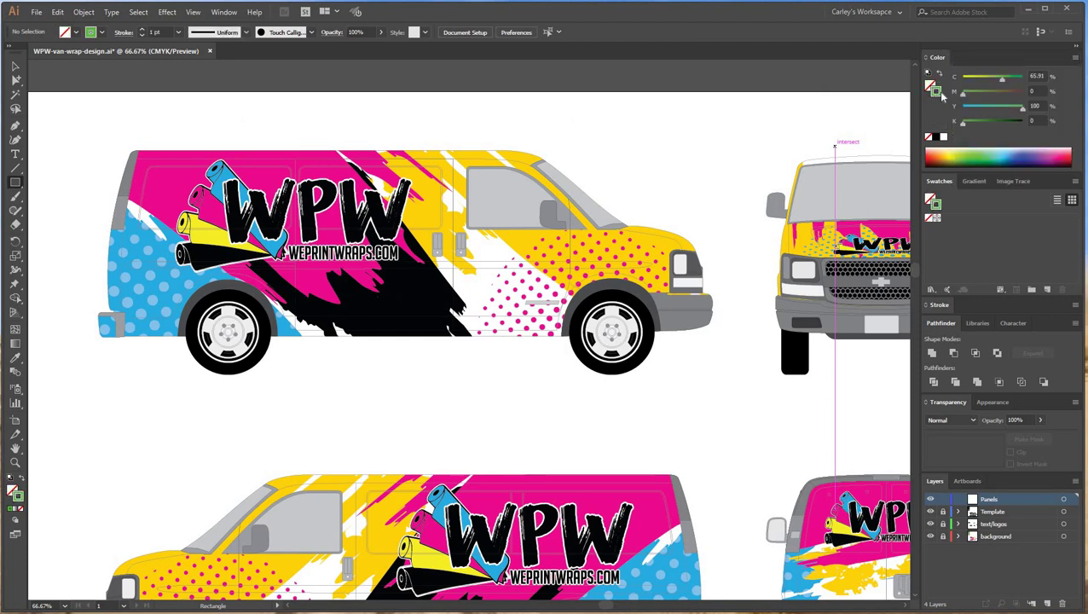
left_click_drag(1003, 78, 1013, 79)
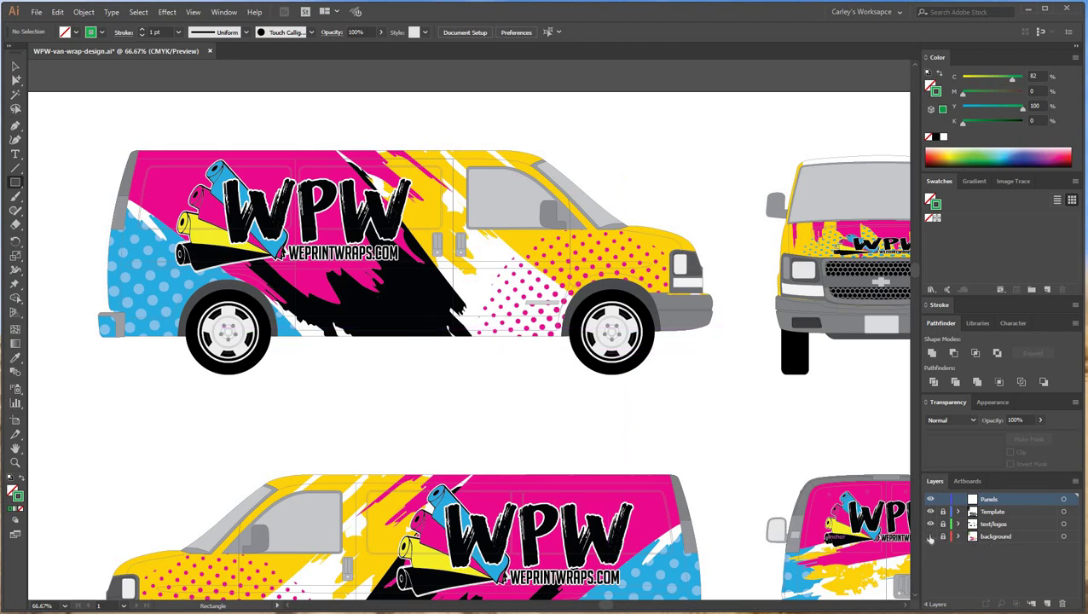
- Hide the background layer and draw a rectangle about 4.04 by 3.33 in over the upper van's front fender
left_click(930, 537)
key("ctrl+plus")
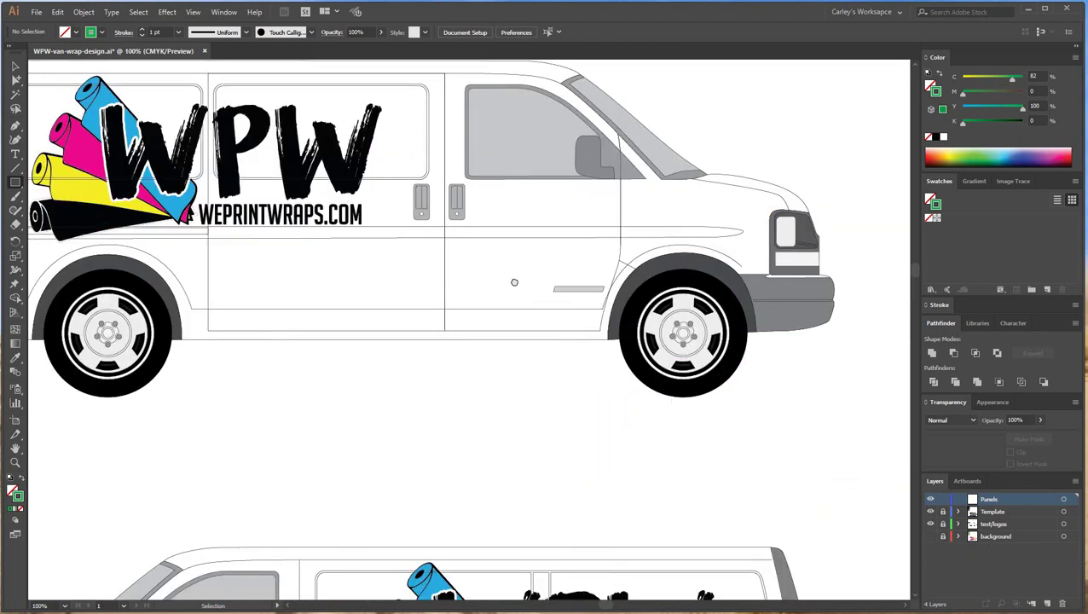
left_click_drag(563, 255, 288, 302)
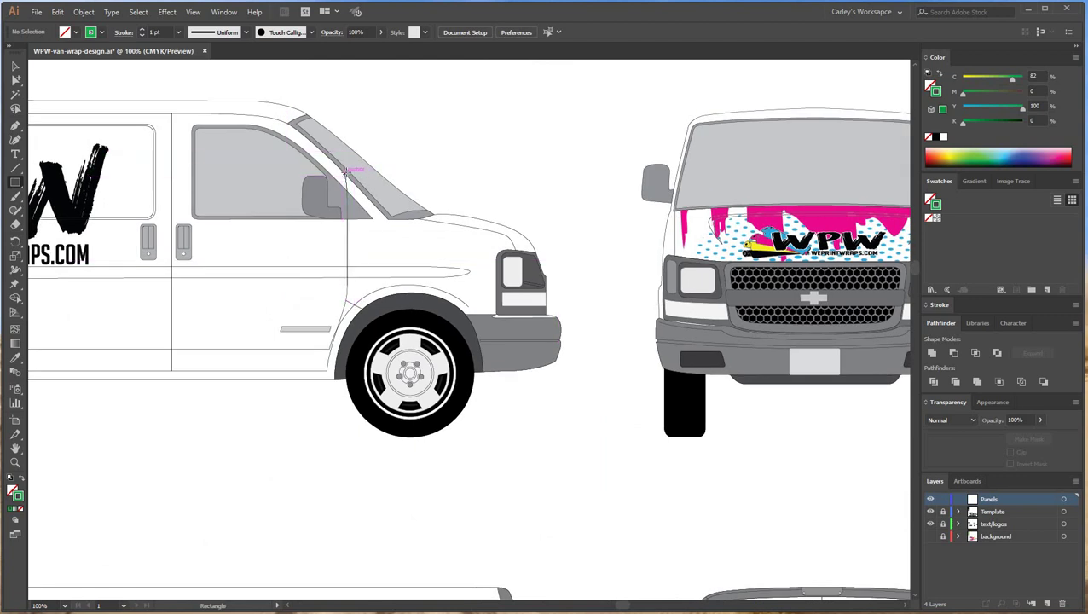
mouse_move(363, 327)
left_mouse_down()
mouse_move(373, 347)
mouse_move(381, 308)
mouse_move(515, 315)
left_mouse_up()
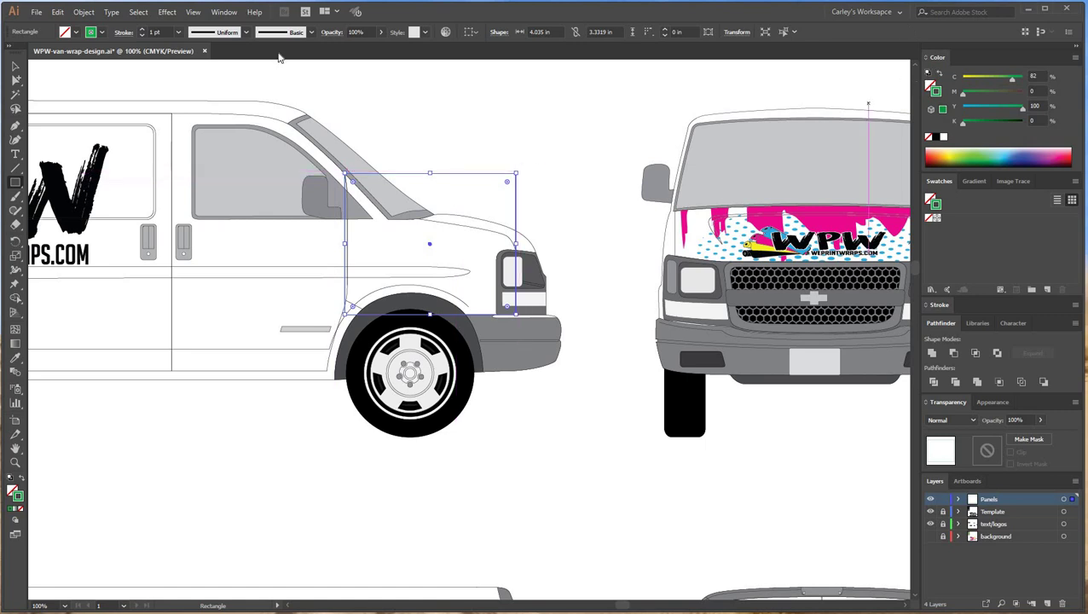
- Set the fender rectangle's stroke weight to 4 pt and deselect it
left_click(142, 29)
left_click(141, 29)
left_click(16, 66)
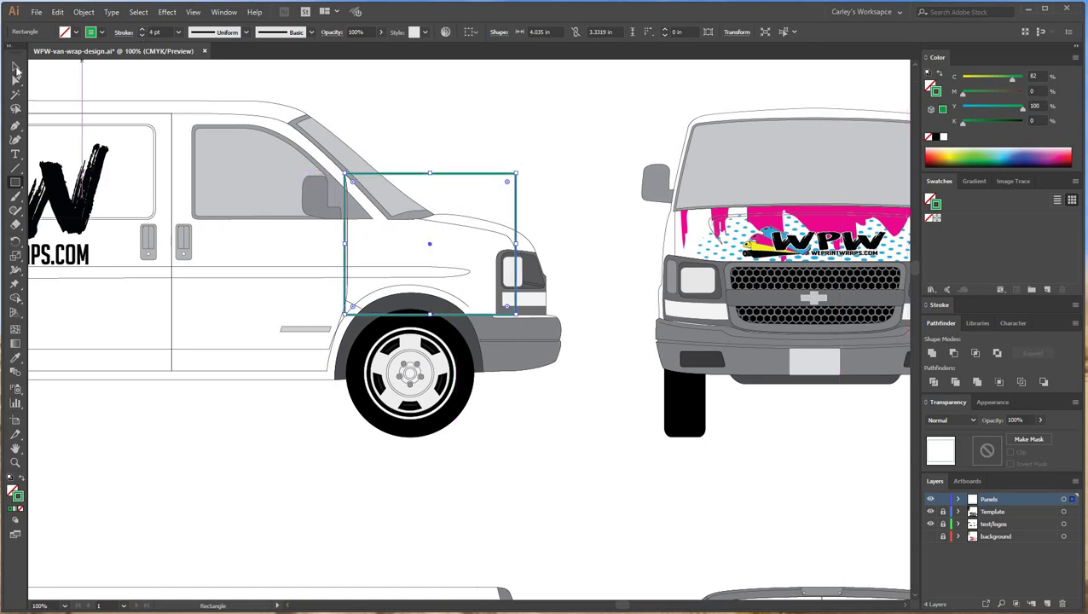
left_click(330, 180)
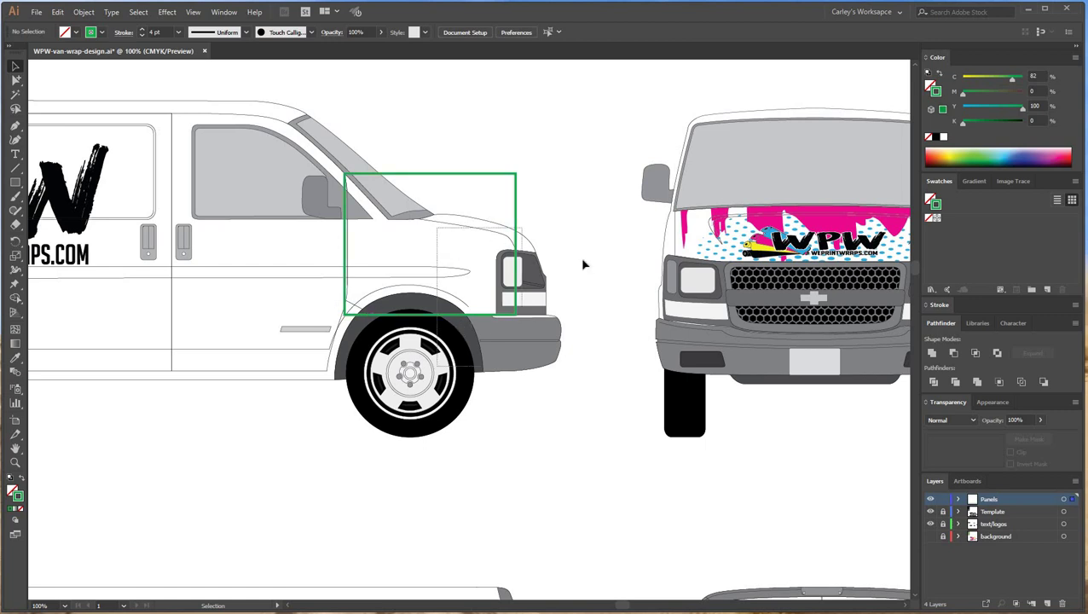
- Resize the fender rectangle to 4.4 in wide and 3.7 in high
key("ctrl+a")
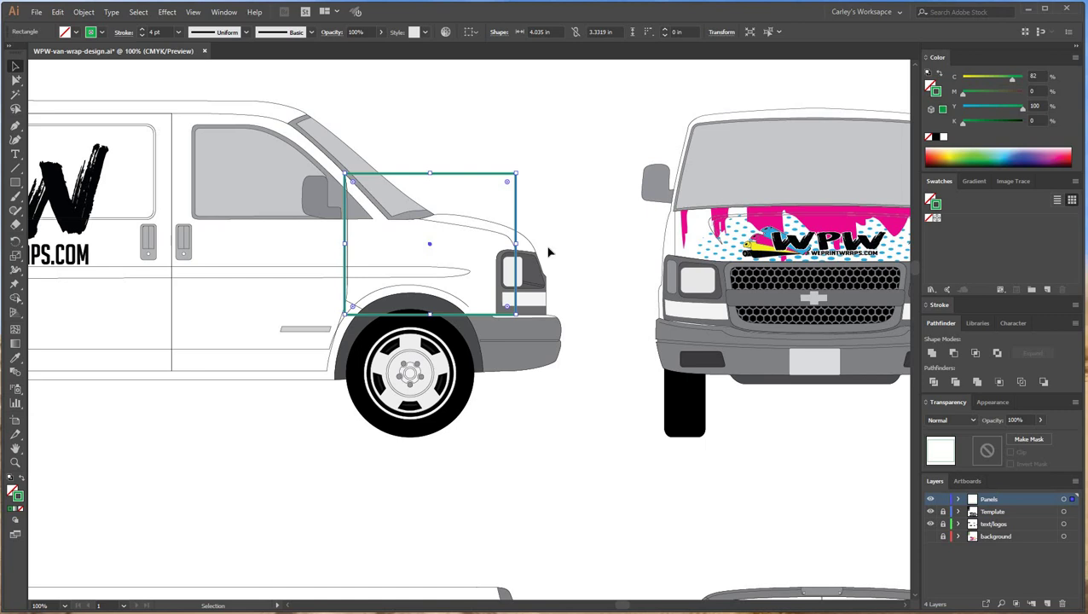
left_click(535, 32)
type("4.4")
key("Return")
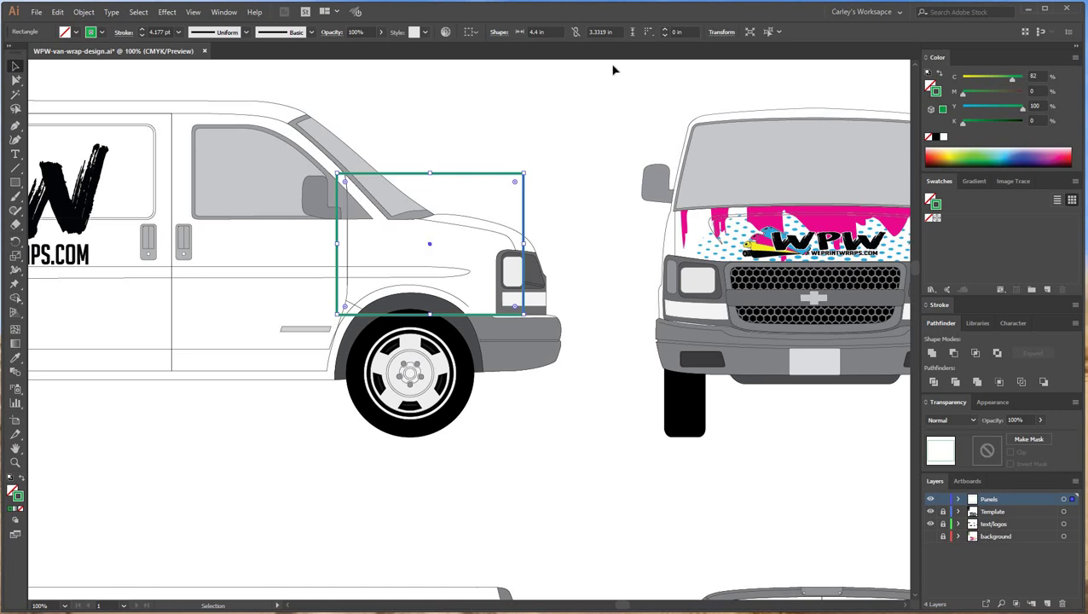
left_click(614, 32)
type("3")
key("Return")
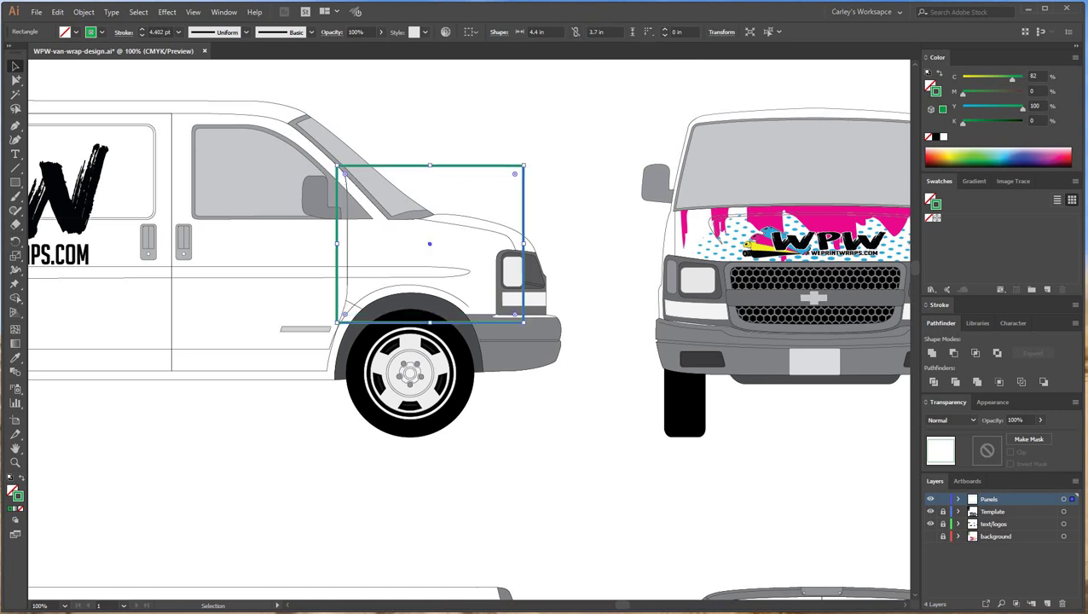
- Draw a rectangle about 4.47 by 6.57 in over the upper van's front door, reaching up to the roofline and overlapping the fender panel
left_click(406, 455)
key("space")
left_click_drag(389, 454, 483, 471)
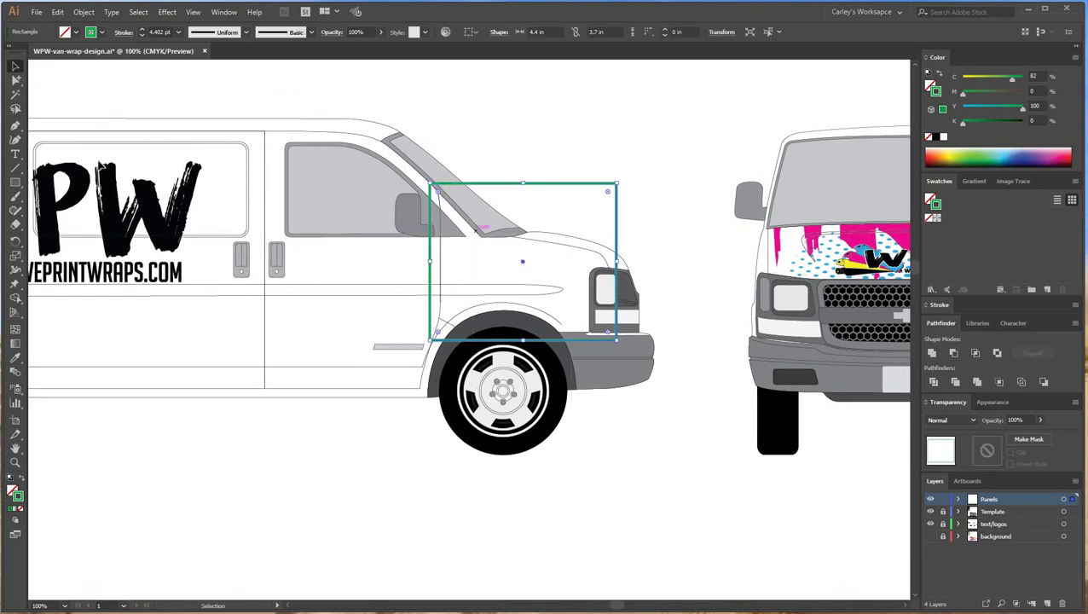
key("m")
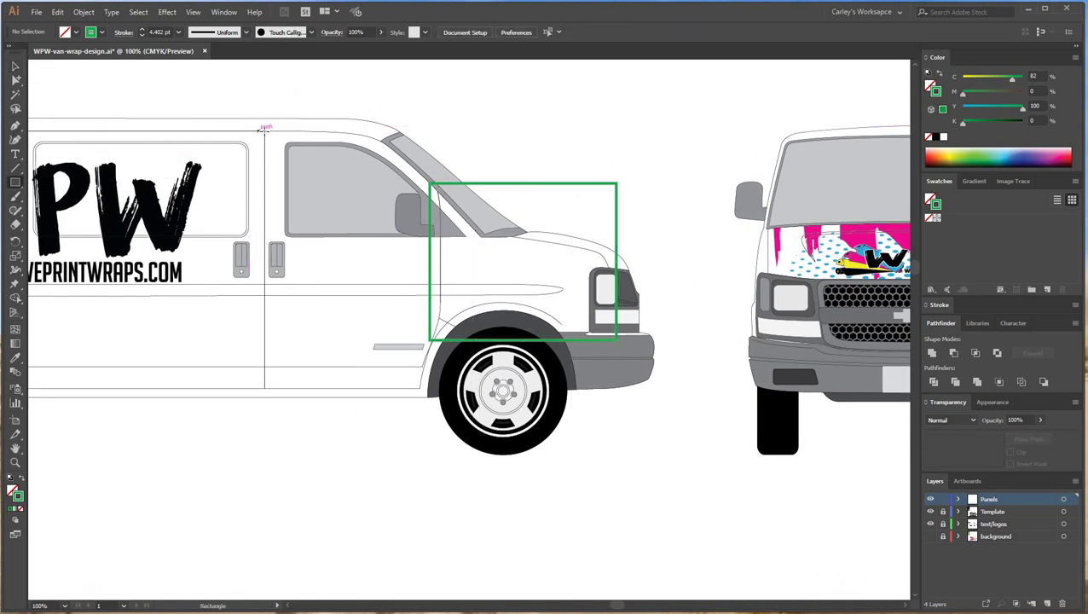
mouse_move(265, 128)
left_mouse_down()
mouse_move(339, 289)
mouse_move(367, 299)
mouse_move(400, 399)
mouse_move(453, 398)
left_mouse_up()
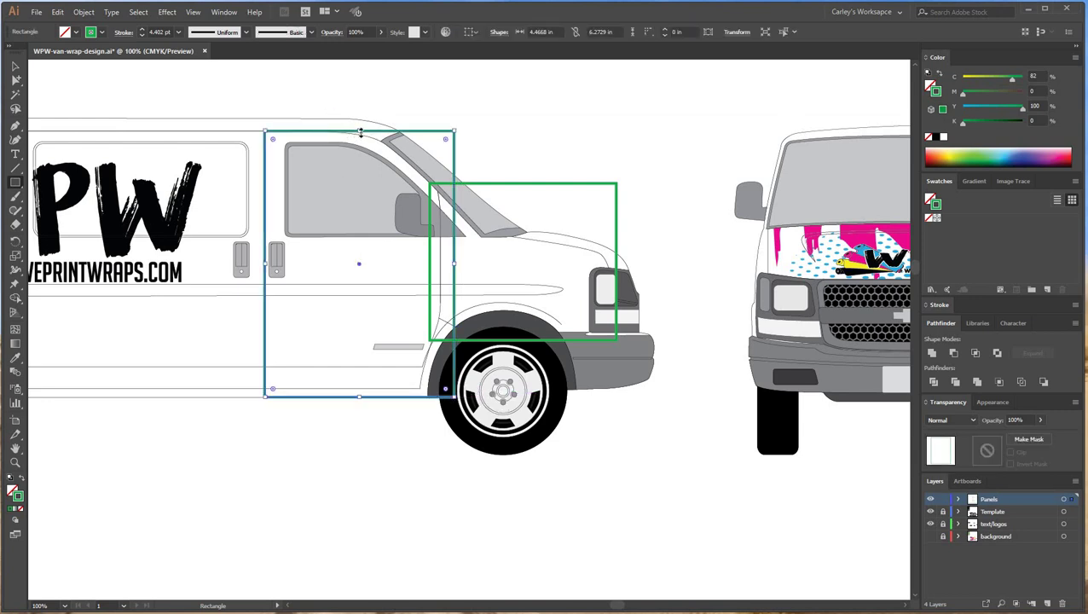
left_click_drag(364, 129, 364, 118)
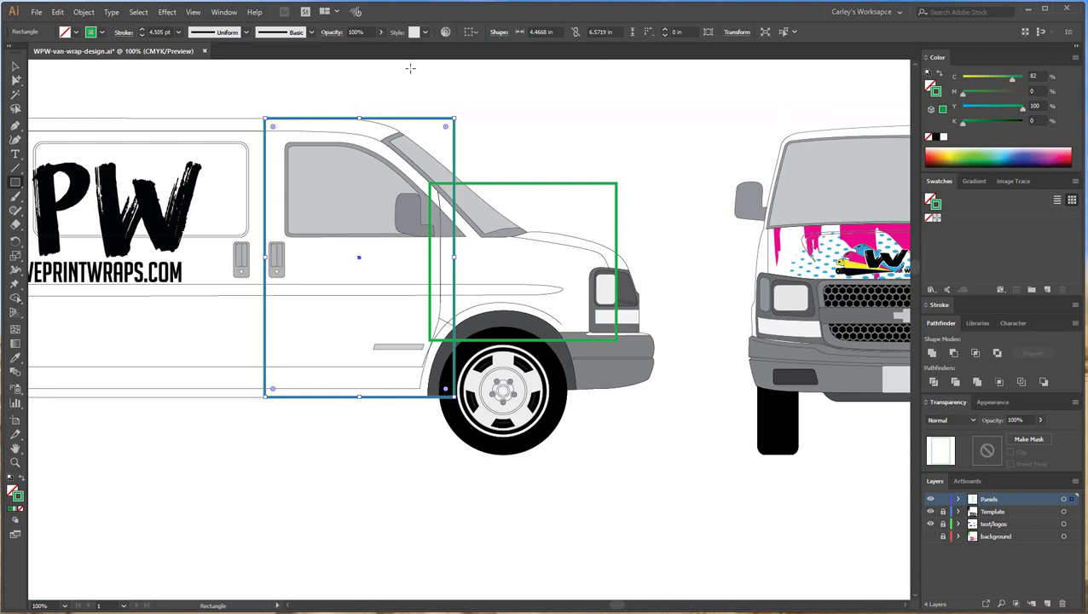
- Try narrowing the front-door rectangle to about 4.14 in wide at its front edge, and restore its drawn width
left_click(609, 31)
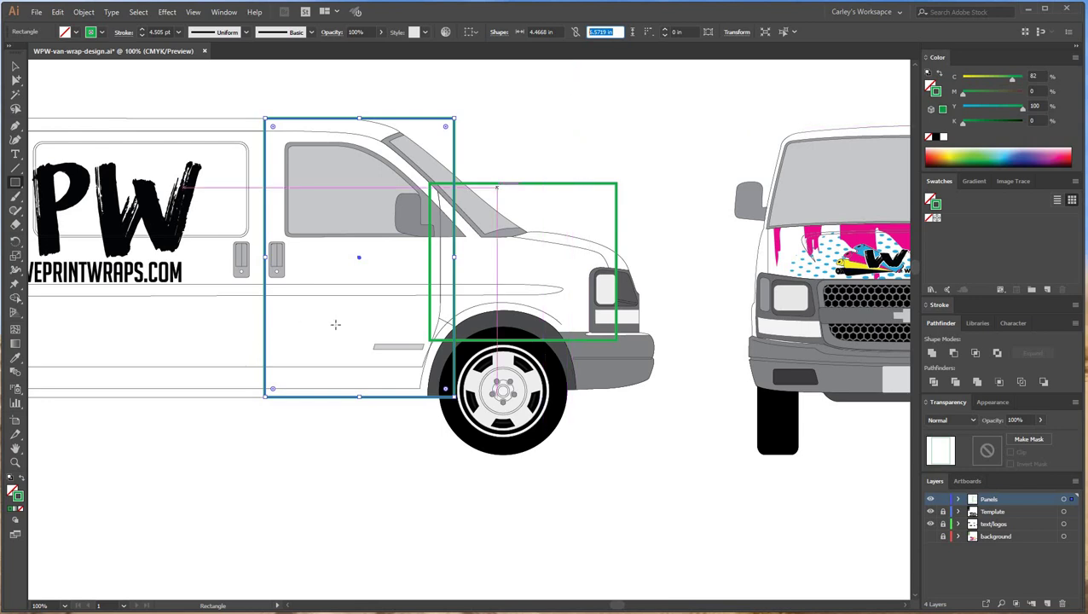
left_click(16, 66)
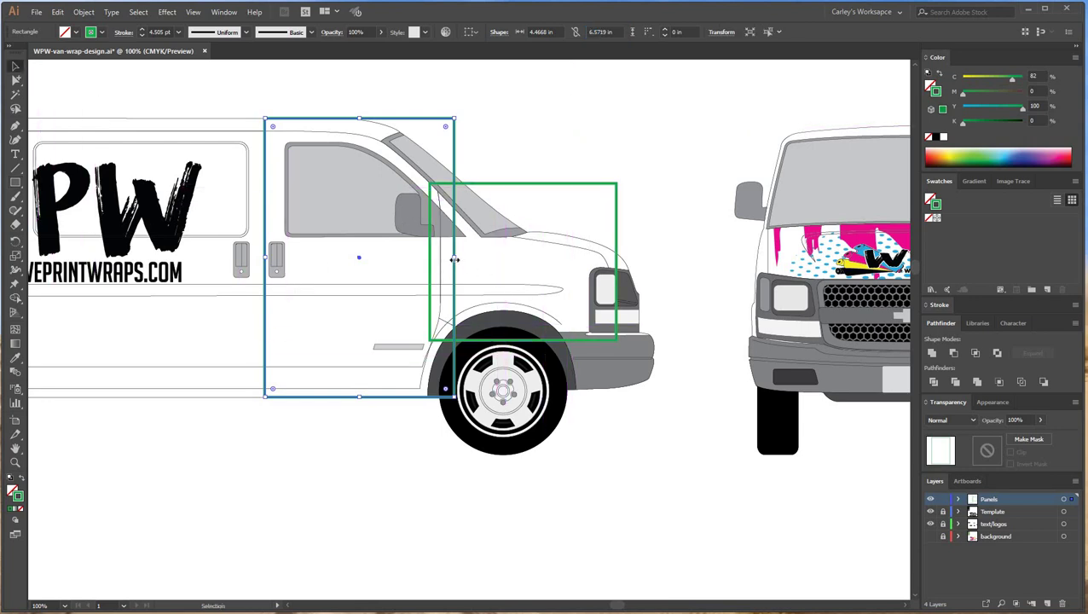
left_click_drag(455, 257, 442, 260)
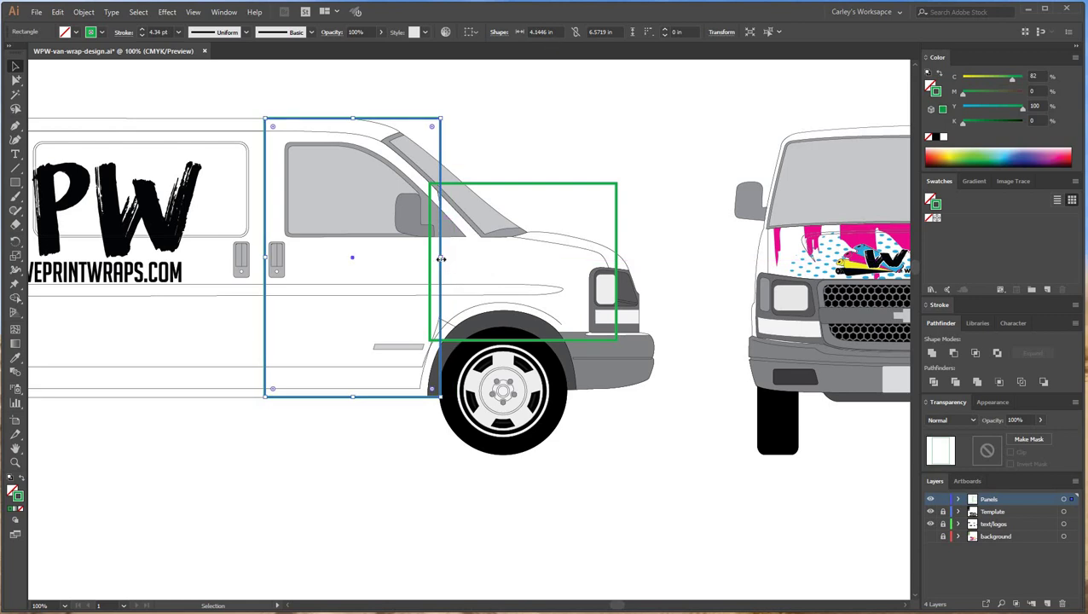
left_click_drag(443, 258, 451, 323)
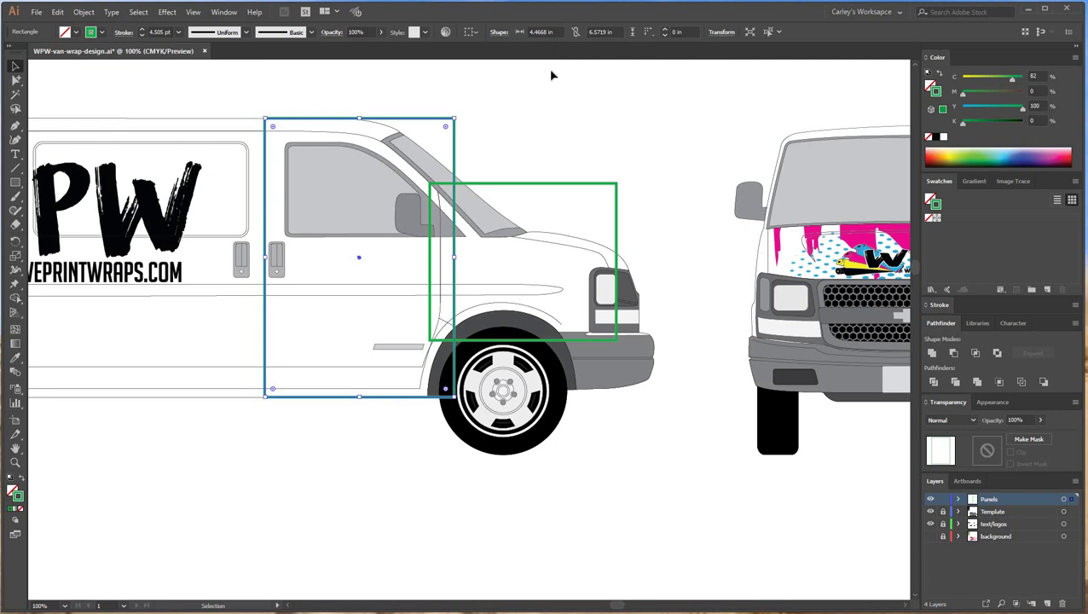
- Resize the front-door rectangle to 4.85 in wide and 7 in high, and deselect it
left_click(545, 31)
type("4.85")
key("Return")
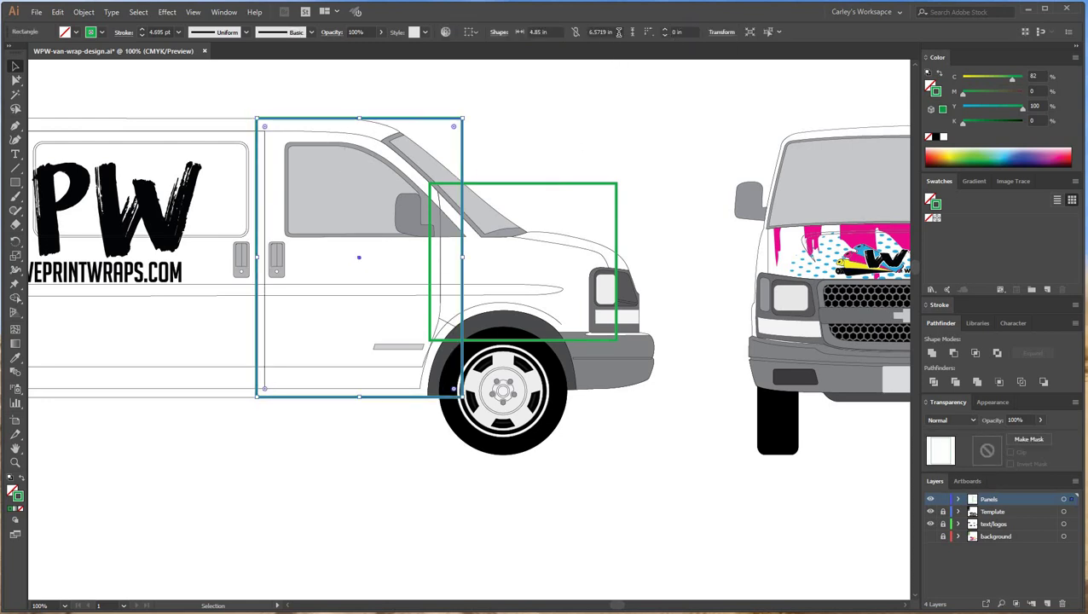
key("Tab")
type("6.6")
key("Return")
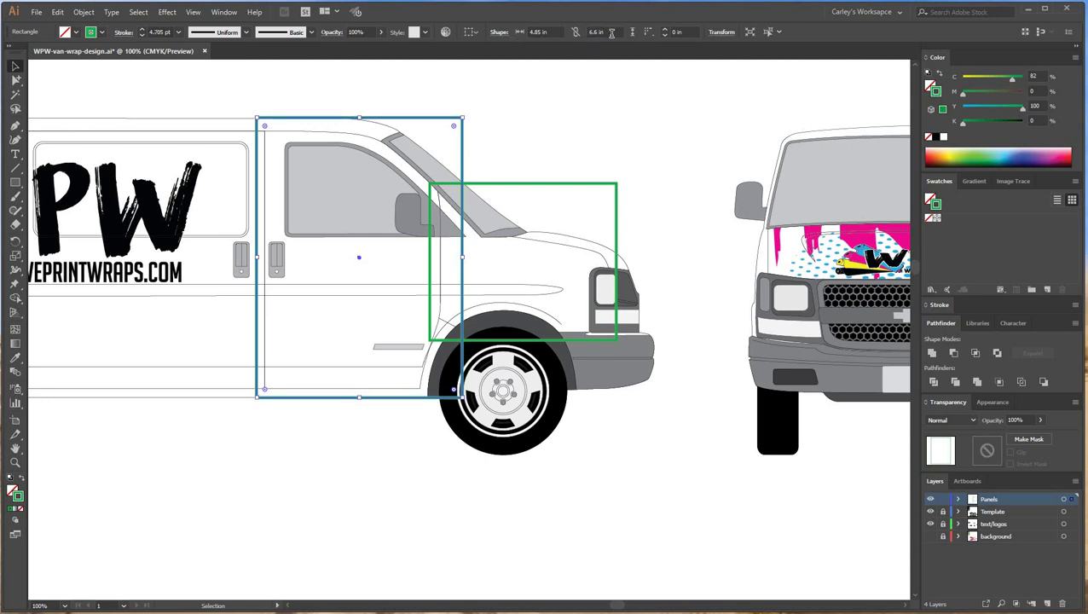
left_click_drag(611, 33, 545, 37)
type("7")
key("Return")
left_click(512, 502)
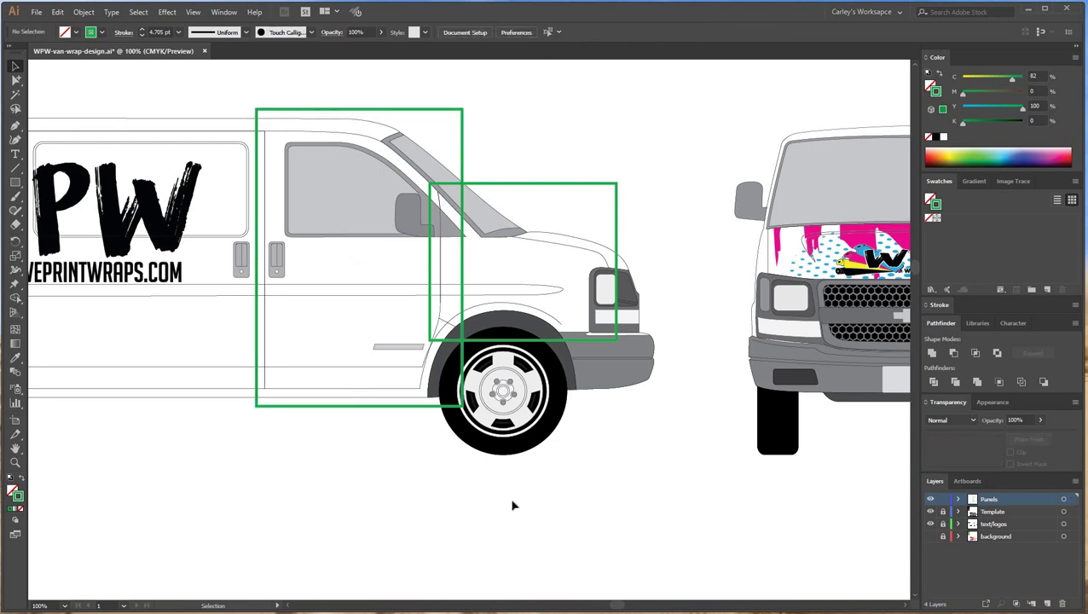
- Draw a rectangle about 11.76 by 7 in over the upper van's side, from the front door's rear seam to the back end
key("space")
mouse_move(468, 480)
left_mouse_down()
mouse_move(539, 485)
mouse_move(455, 491)
mouse_move(475, 488)
left_mouse_up()
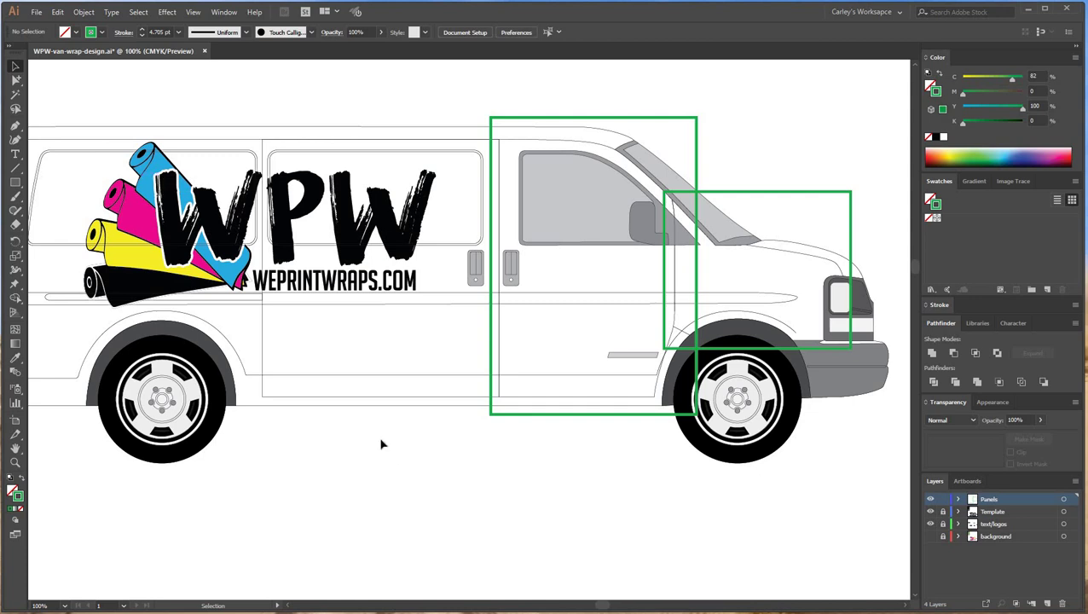
left_click_drag(430, 461, 489, 461)
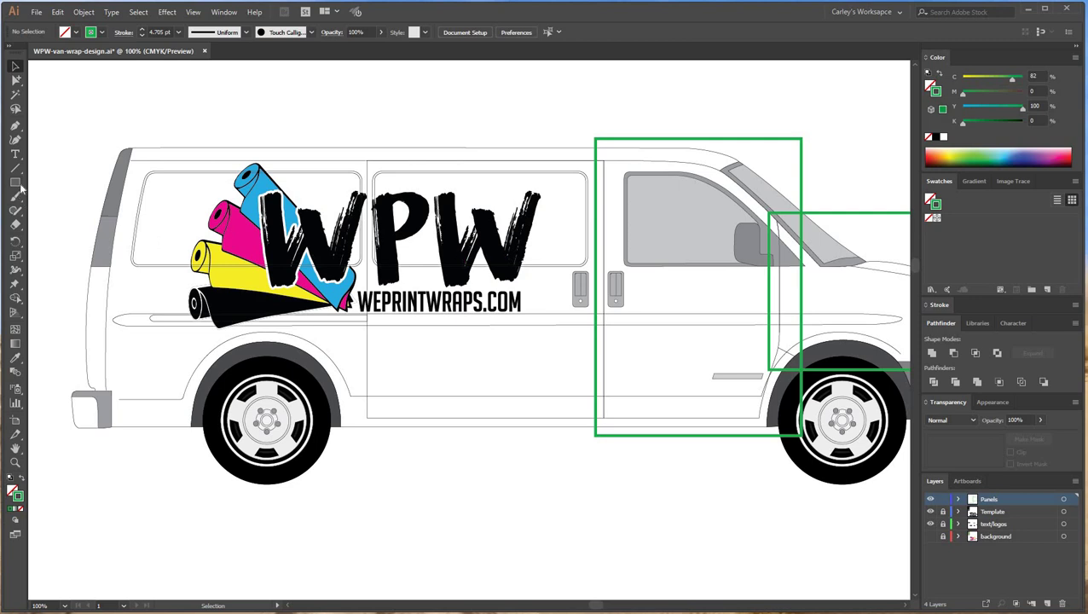
key("m")
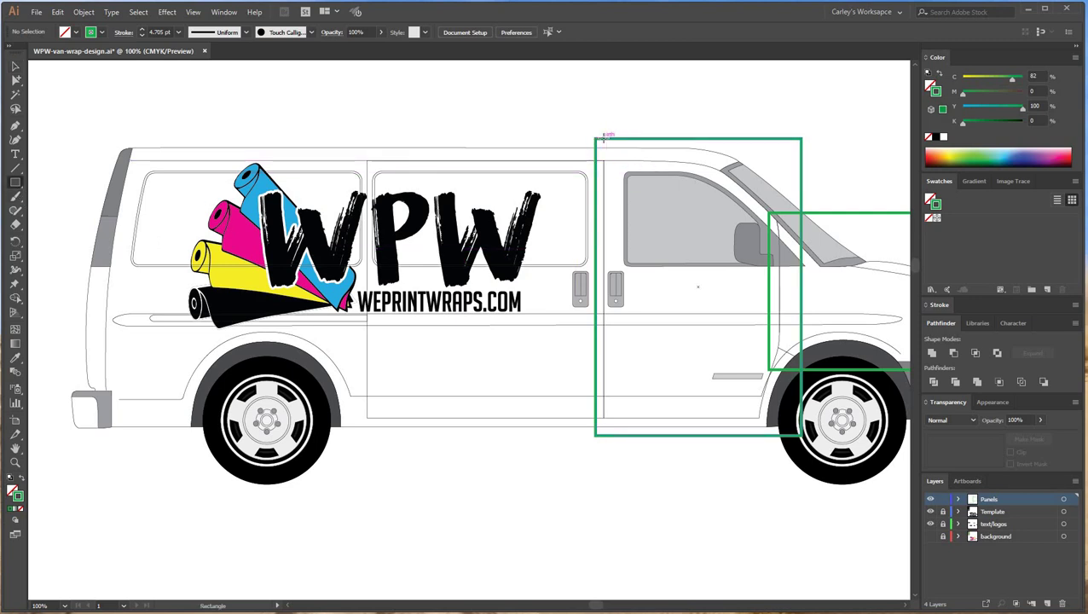
left_click_drag(600, 138, 535, 435)
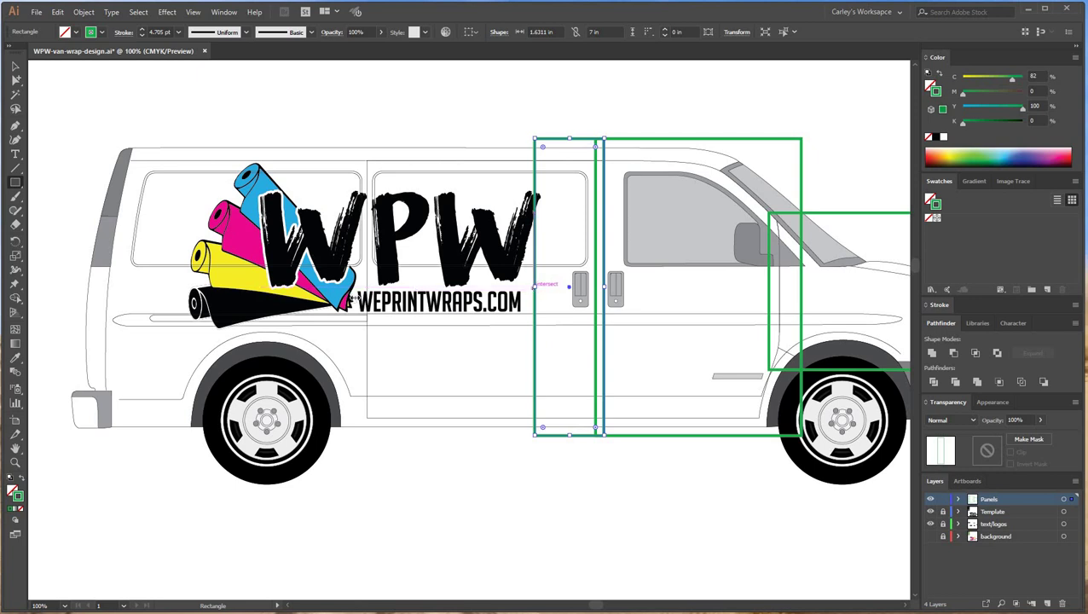
left_click_drag(536, 288, 104, 297)
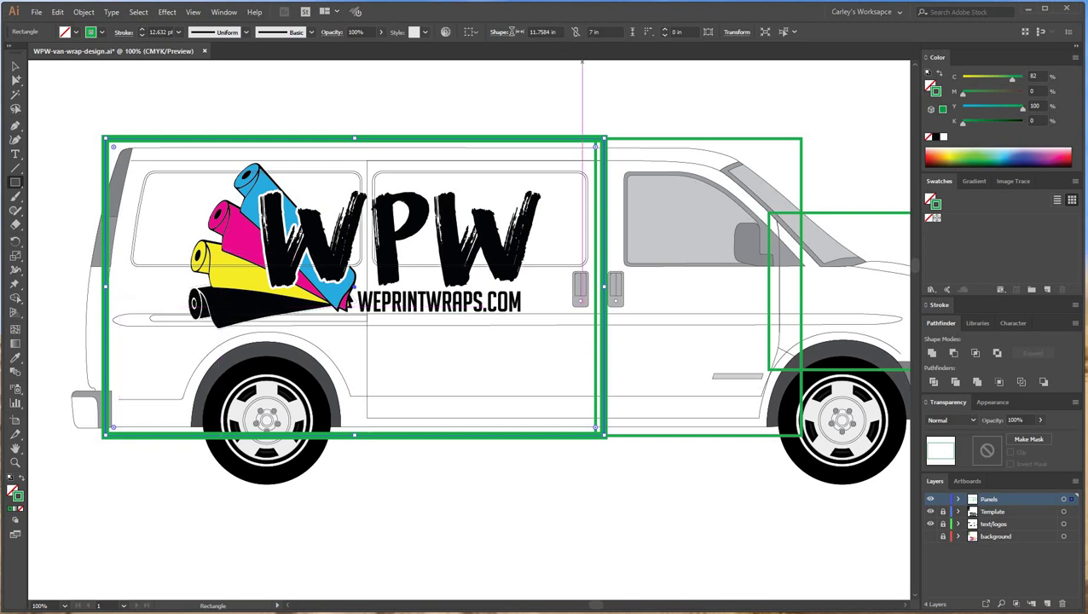
- Set the side rectangle's width to 11.6 in and its stroke weight to 2 pt
left_click(539, 32)
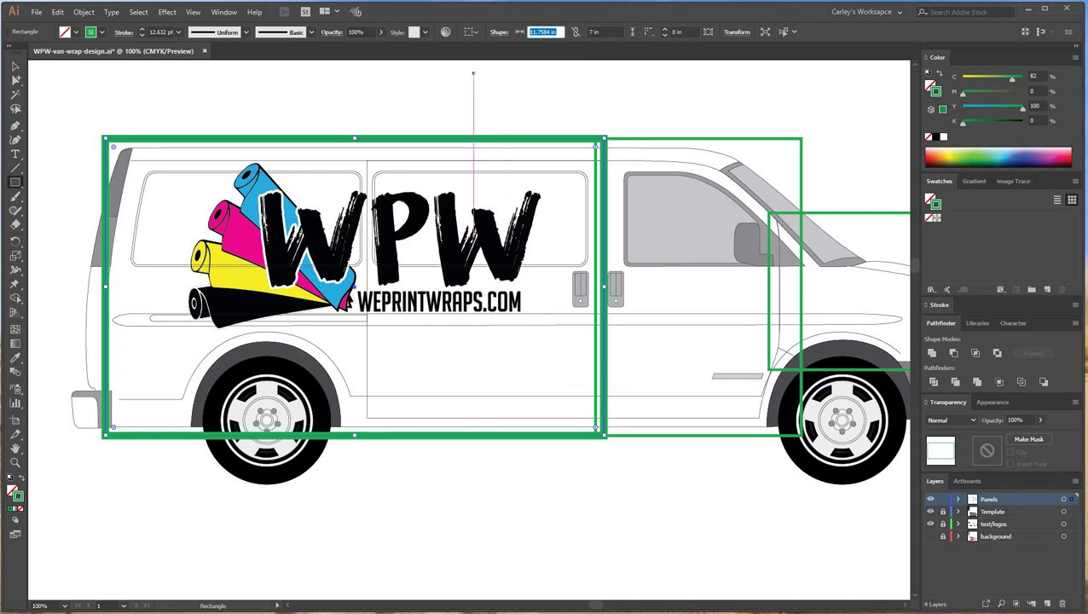
type("11.6")
key("Return")
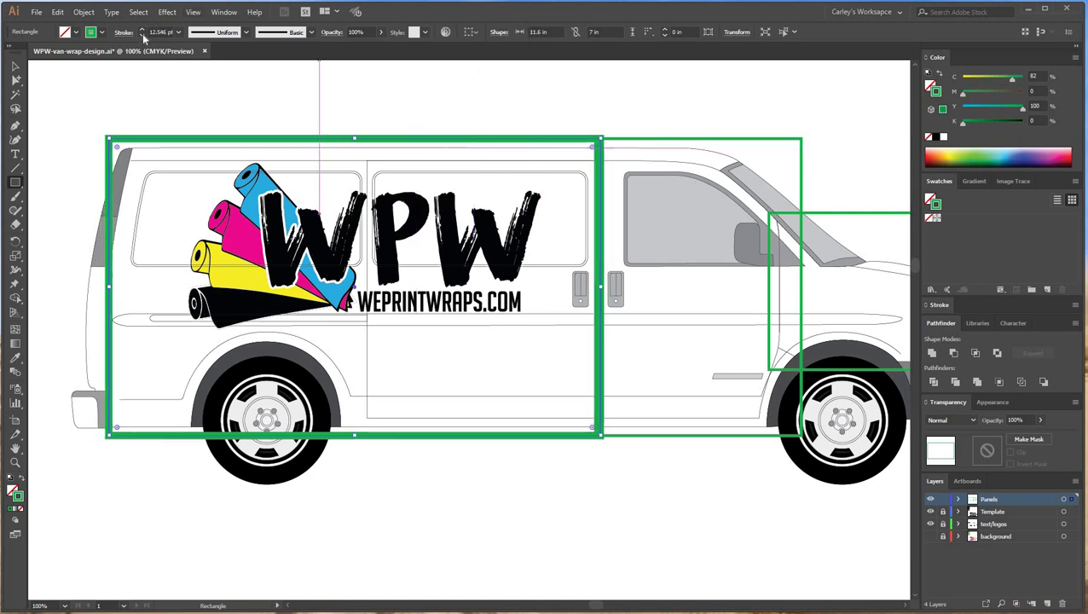
left_click(141, 35)
left_click(141, 35)
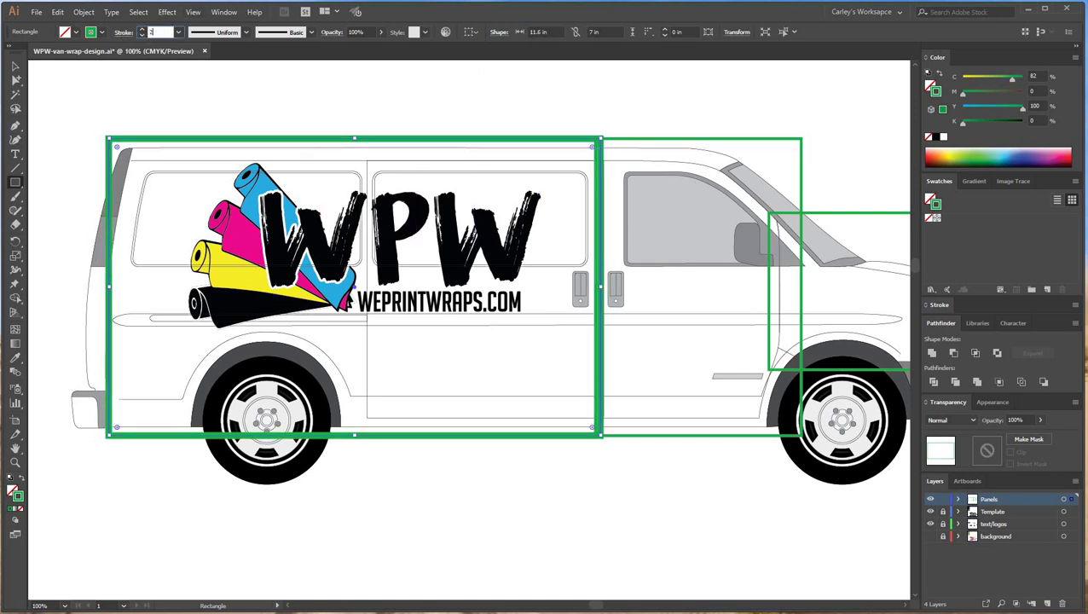
type("2")
key("Return")
key("v")
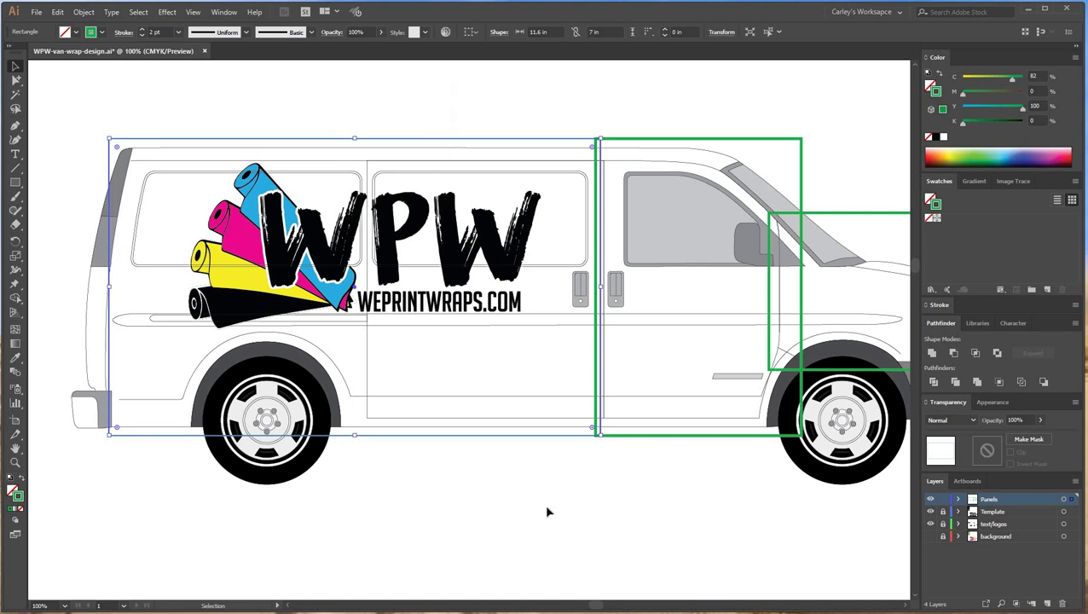
- Nudge the side rectangle forward to line up with the front door's seam, and change its stroke to light blue
left_click_drag(545, 504, 469, 415)
key("Right")
key("Right")
key("Right")
key("Right")
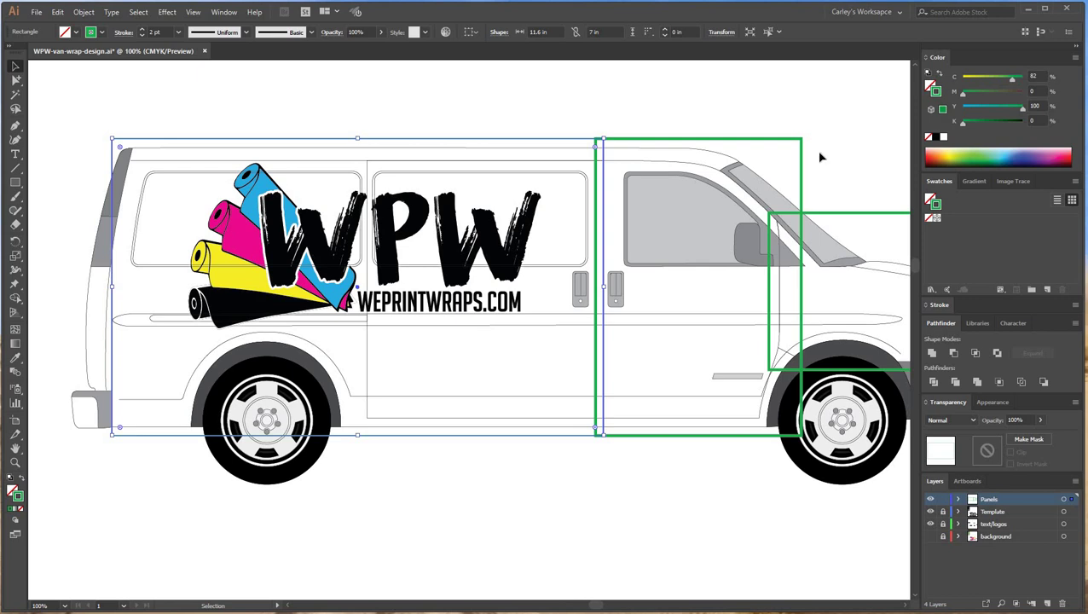
left_click(1002, 153)
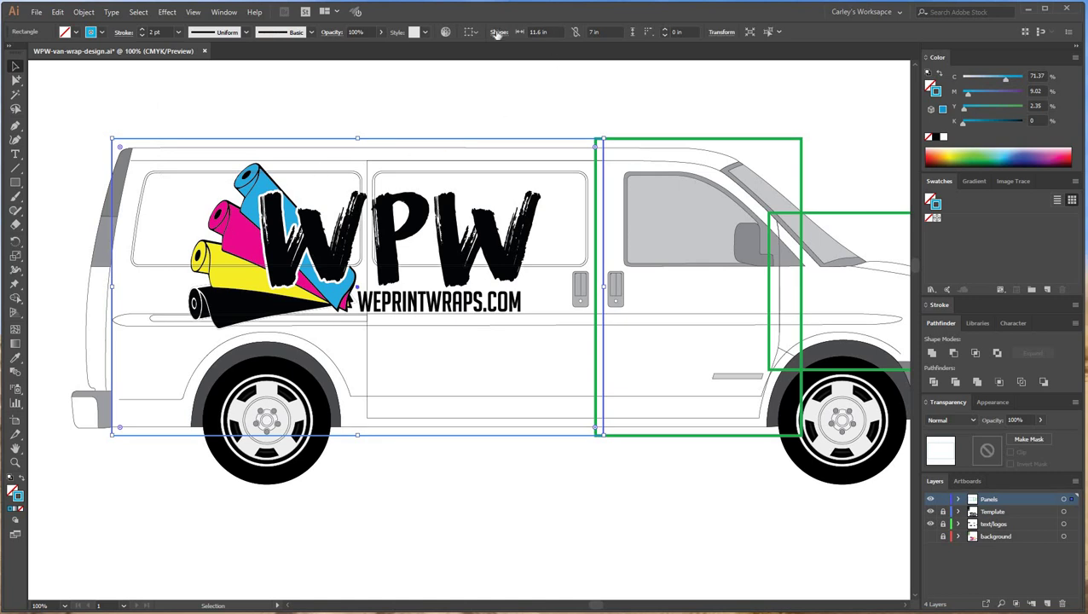
- Try widening the side rectangle to 12 in, and undo the change
left_click(544, 32)
type("12")
left_click(568, 102)
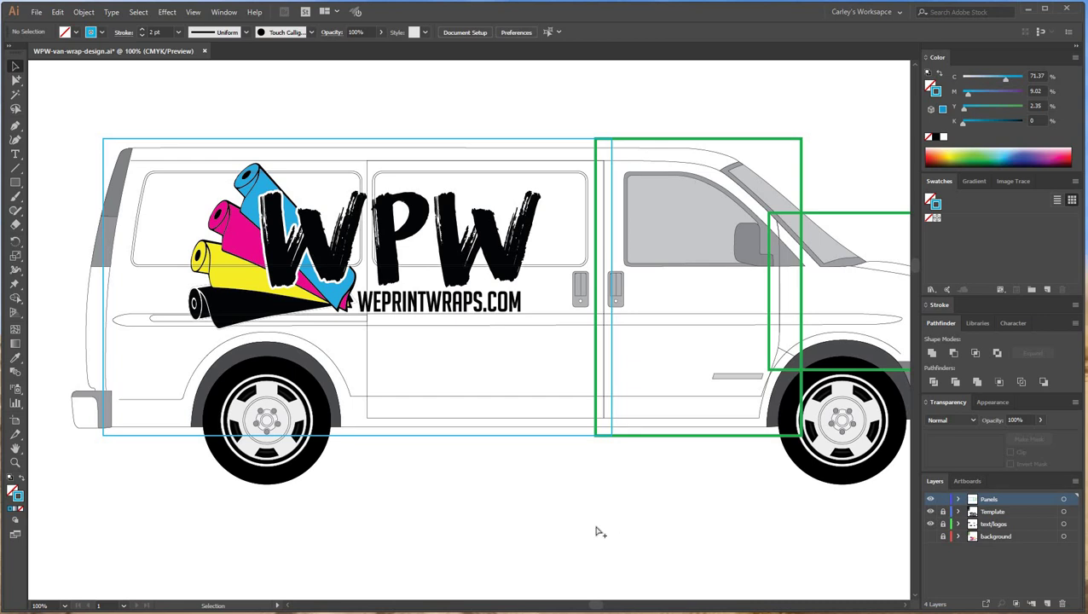
key("ctrl+a")
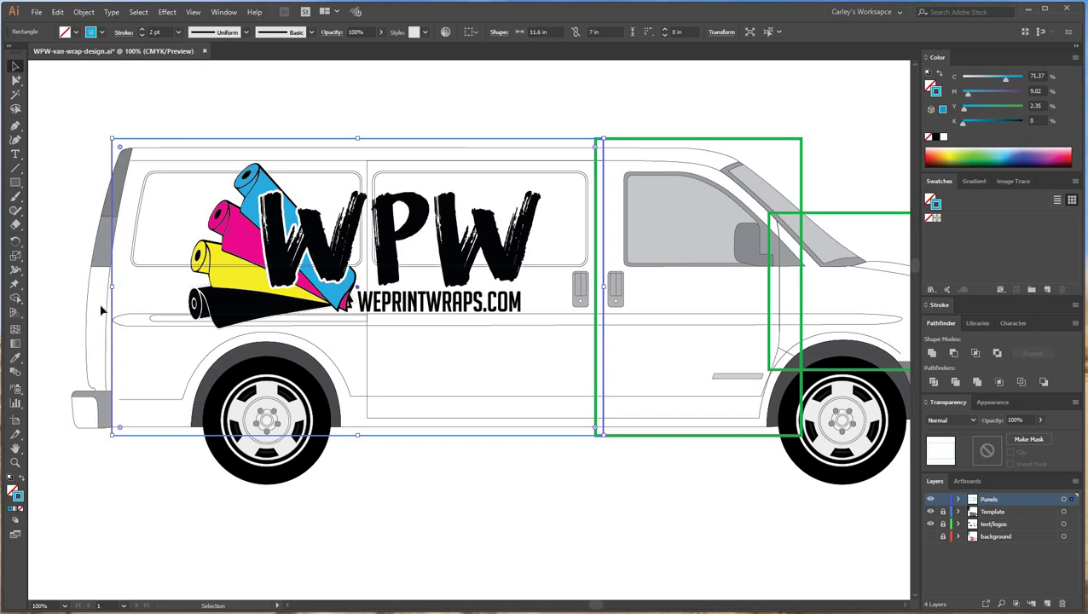
- Draw a guide rectangle about 0.39 by 2.61 in over the van's rear corner, swap its blue stroke to the fill, and reposition it slightly higher
key("backslash")
key("m")
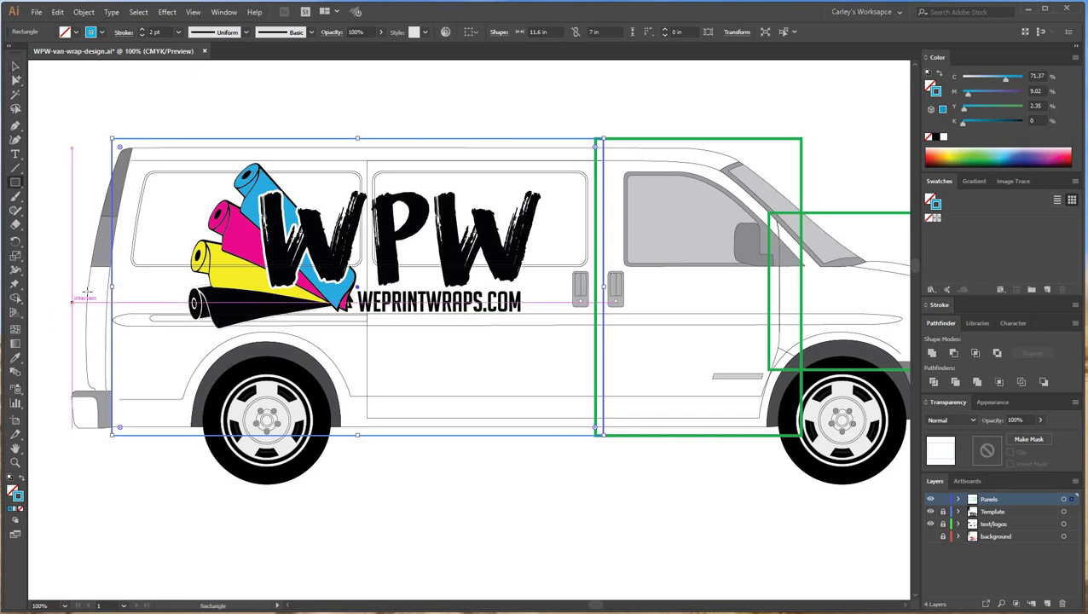
left_click_drag(87, 295, 105, 401)
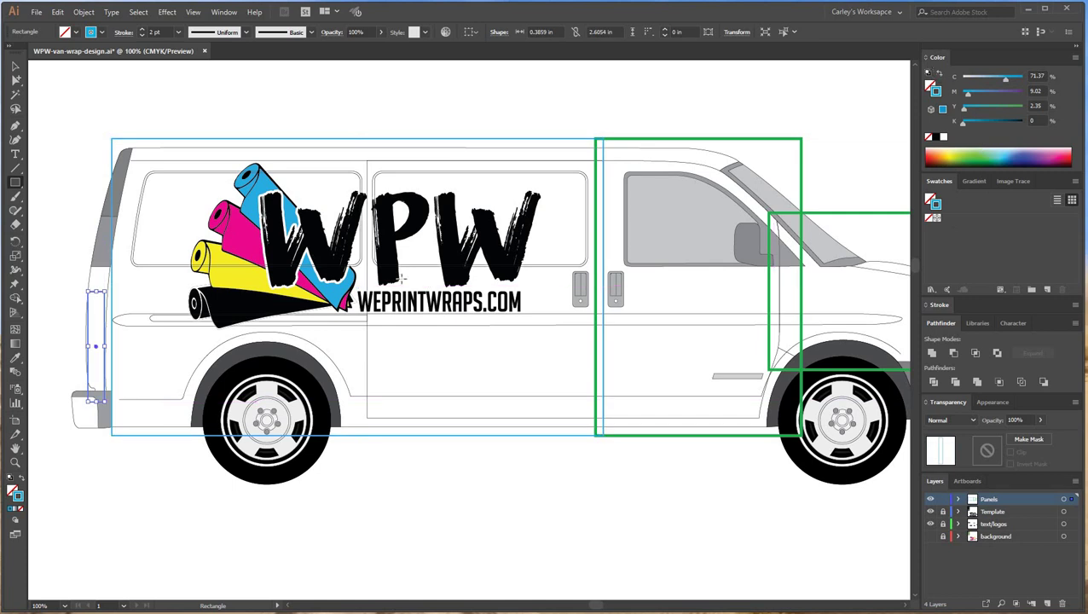
left_click(936, 72)
left_click(15, 66)
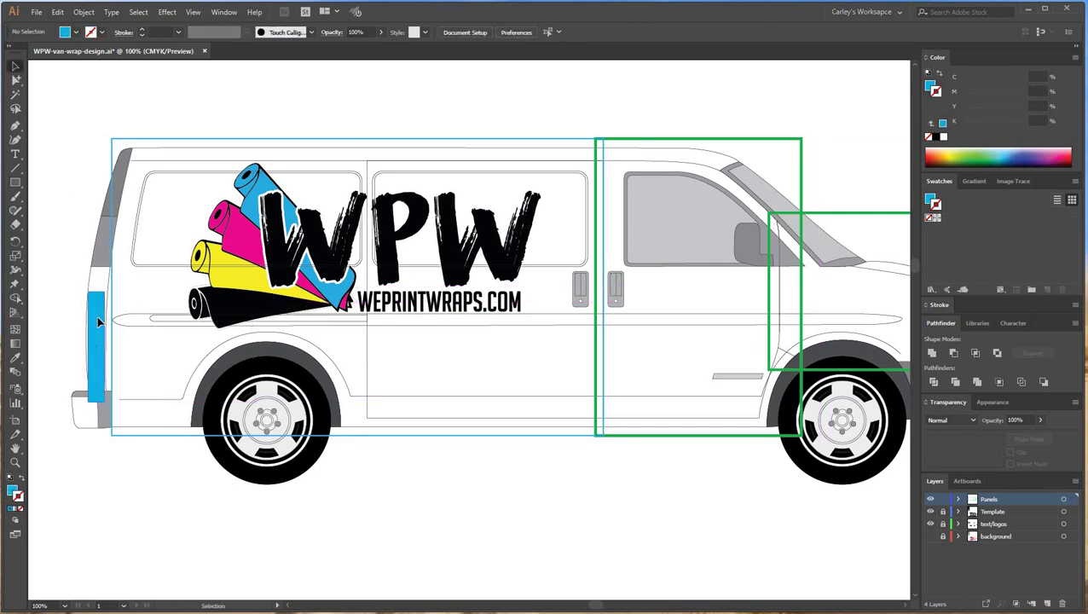
mouse_move(100, 347)
left_mouse_down()
mouse_move(98, 328)
mouse_move(129, 316)
mouse_move(98, 325)
left_mouse_up()
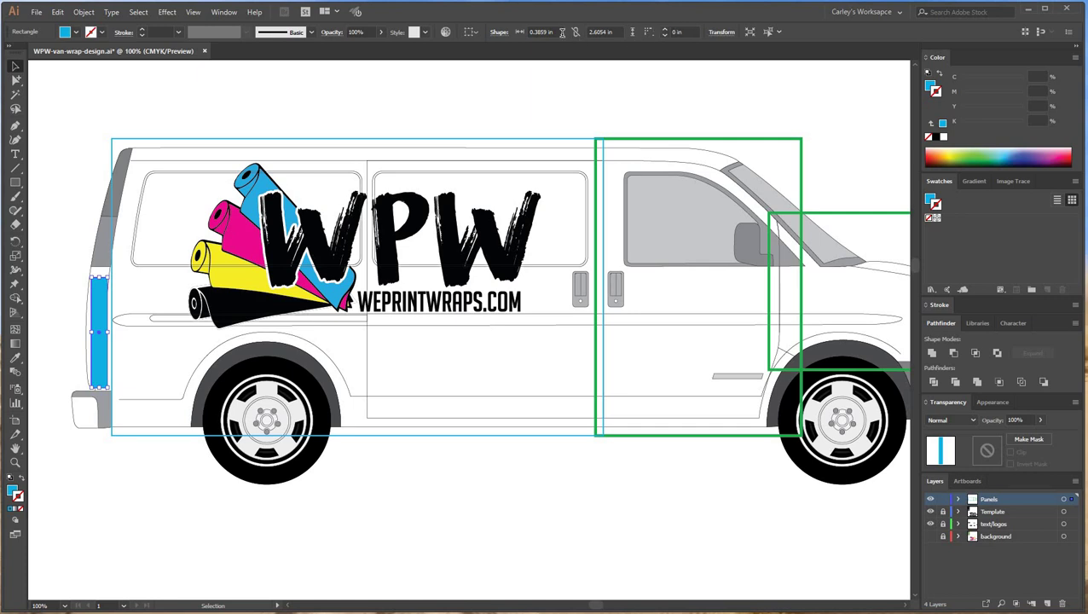
- Widen the blue guide rectangle to 0.8 in and shift it rearward so it wraps past the van's rear corner
left_click(541, 32)
type(".8")
key("Return")
left_click(35, 323)
left_click_drag(112, 313, 54, 317)
left_click_drag(54, 315, 99, 318)
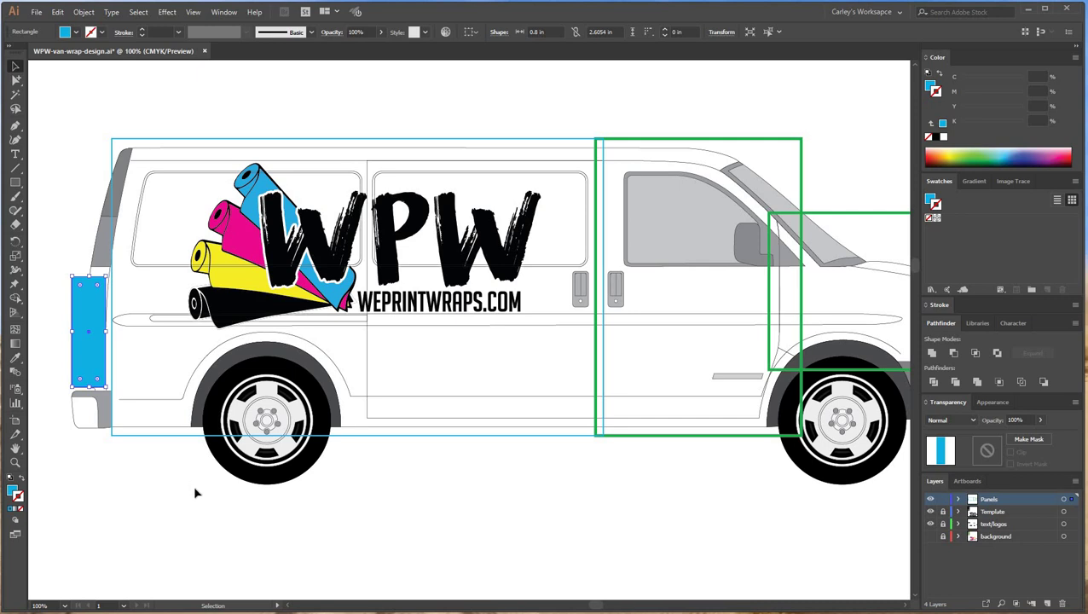
- Extend the side rectangle rearward to the blue guide's outer edge, about 12.54 in wide, and delete the guide
left_click_drag(184, 390, 189, 483)
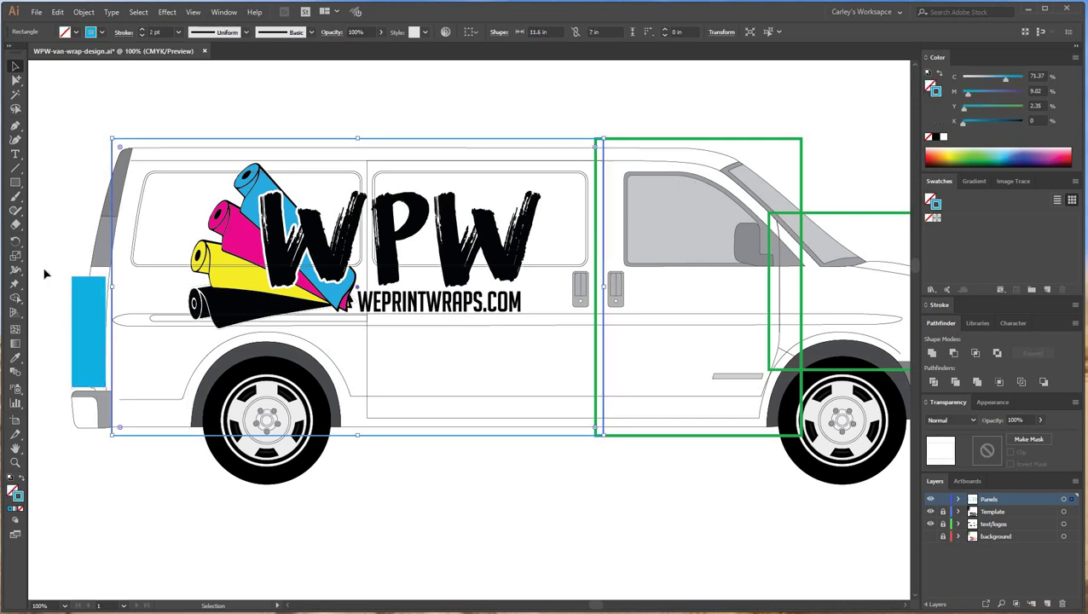
left_click_drag(110, 288, 72, 288)
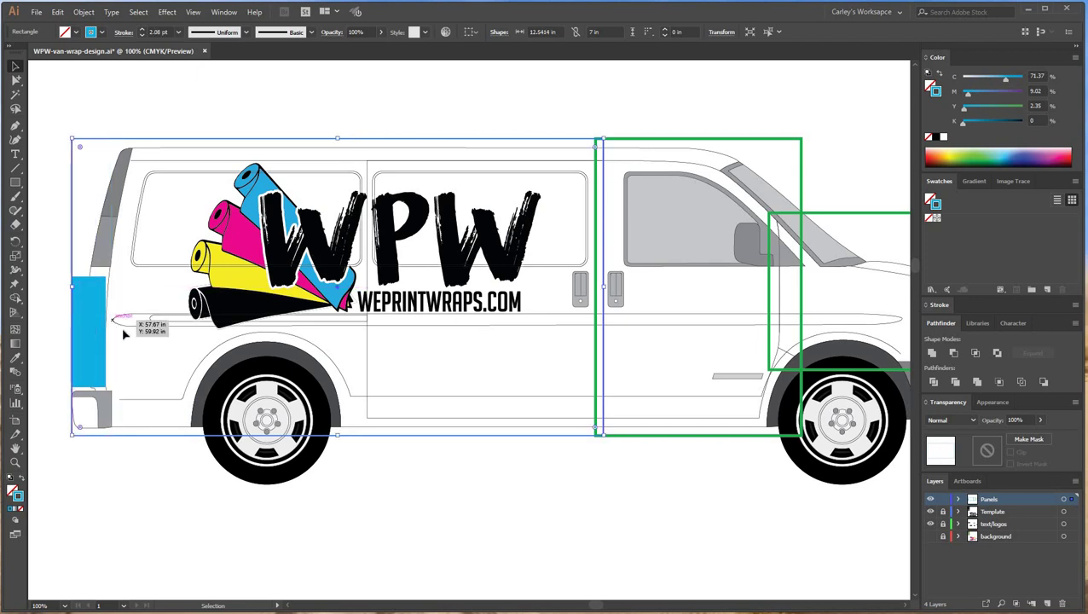
left_click(123, 334)
left_click(96, 327)
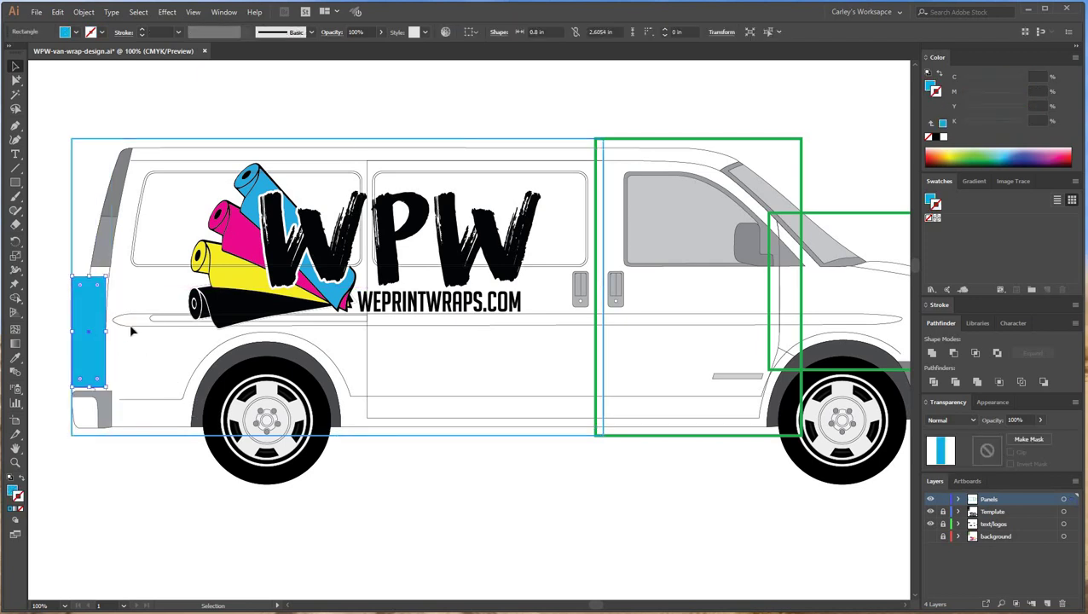
key("Delete")
- Set the side rectangle's width to 13 in and deselect it
left_click_drag(184, 543, 141, 345)
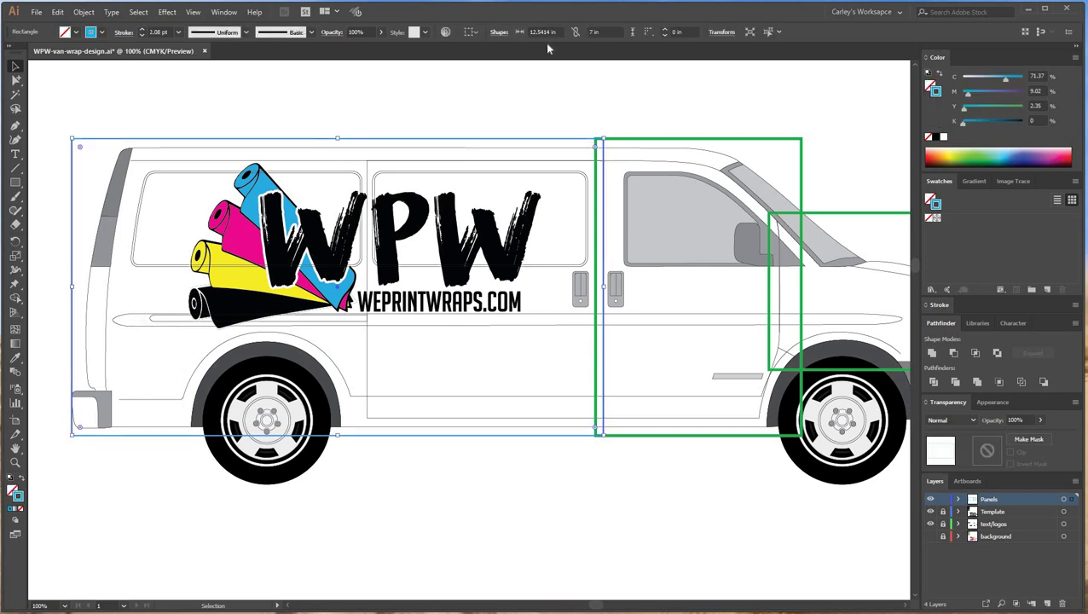
left_click(557, 31)
type("13")
key("Return")
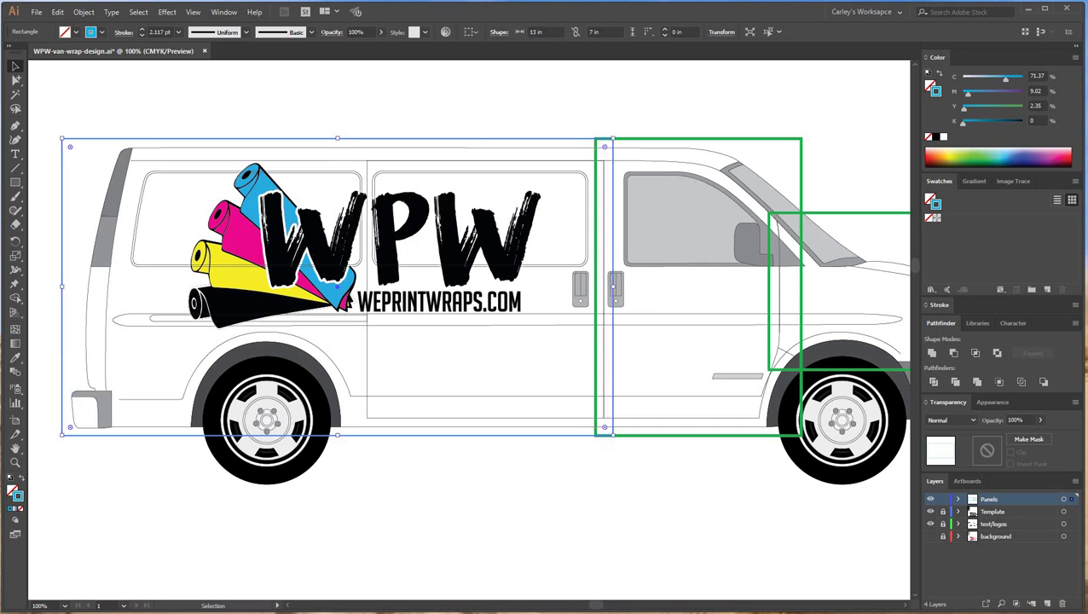
left_click(612, 510)
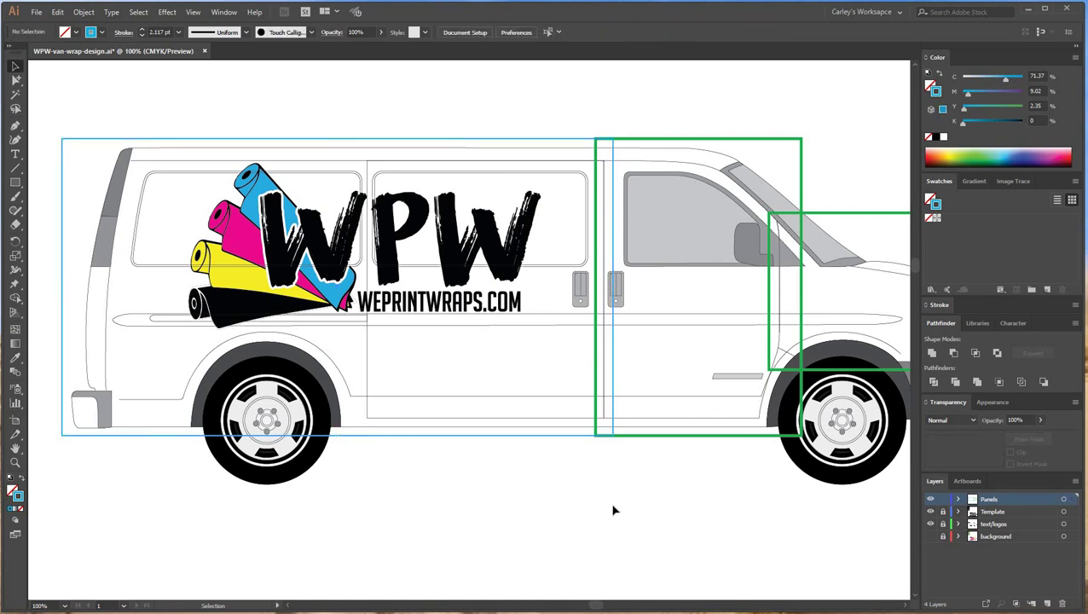
- Duplicate the front-door rectangle onto the van's side over the logo, and set the copy's width to 5.35 in
left_click(699, 436)
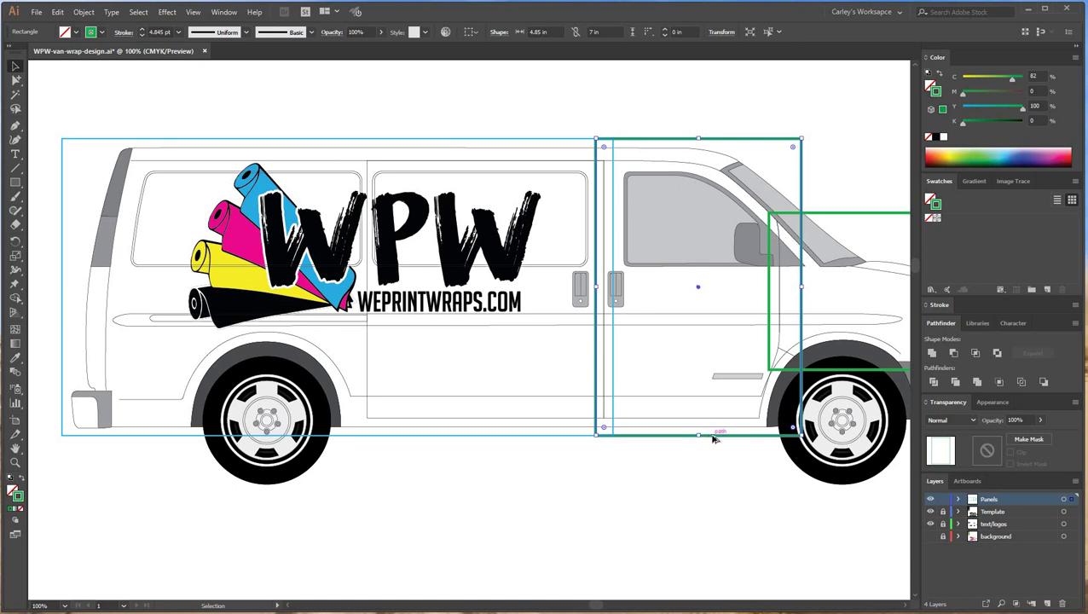
left_click_drag(705, 437, 416, 410)
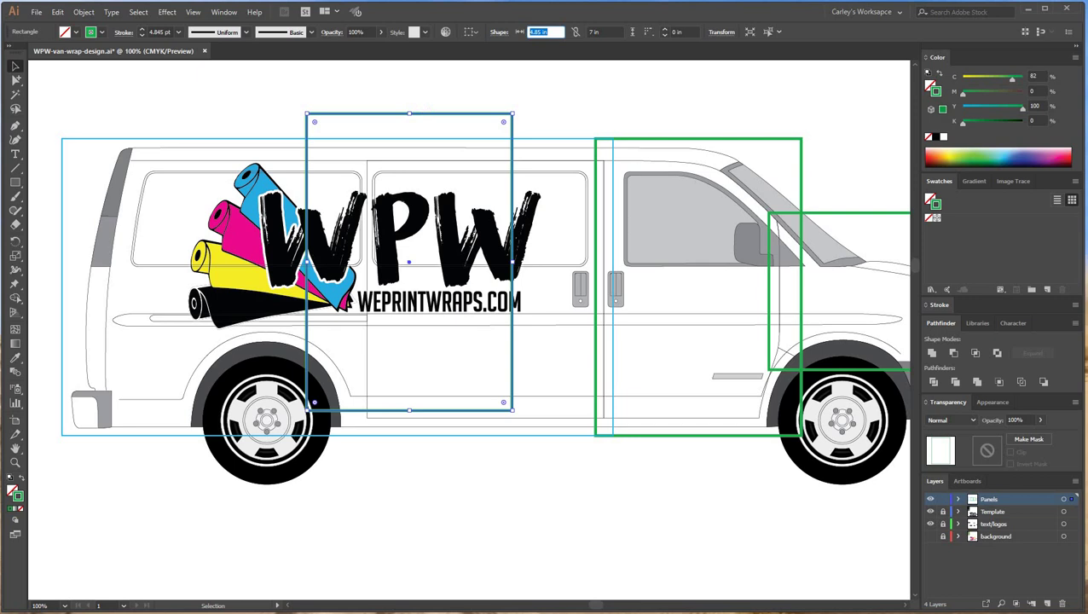
type("5.35")
key("Return")
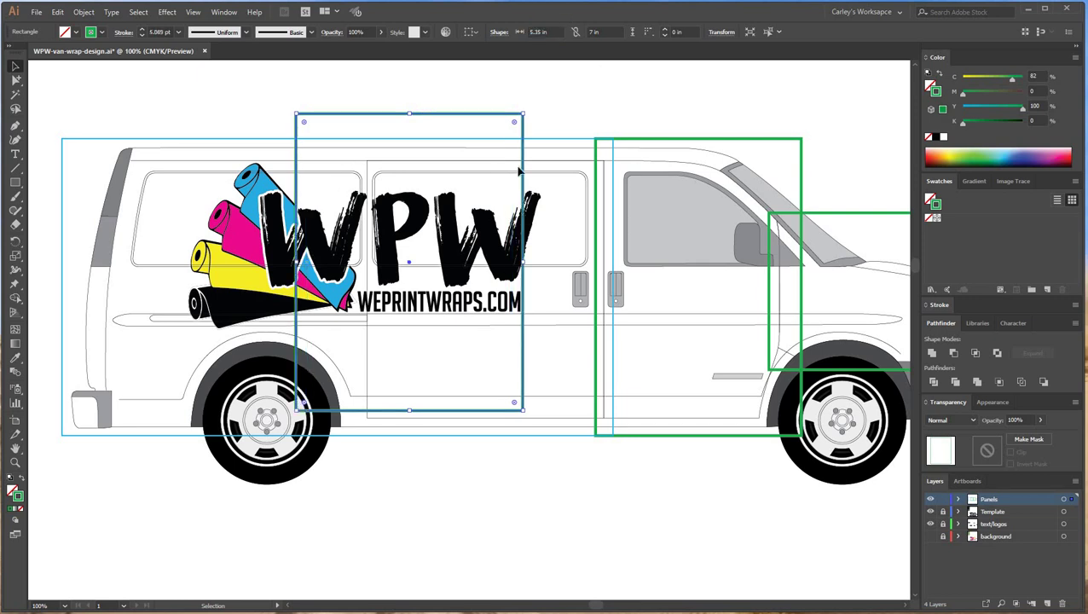
- Set the copied rectangle's stroke weight to 2 pt and move it to the front edge of the 13 in side rectangle
left_click(149, 30)
type("2")
key("Return")
key("ctrl+shift+a")
left_click_drag(523, 356, 613, 383)
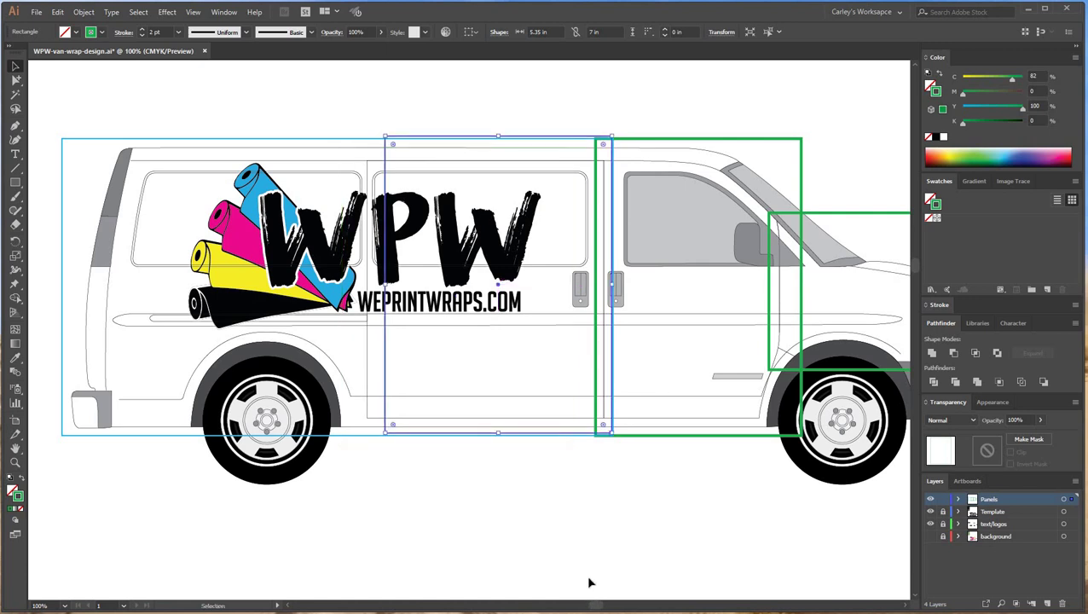
- Duplicate the 5.35 in wide rectangle rearward along the van's side so the copy meets its rear edge
left_click(565, 386)
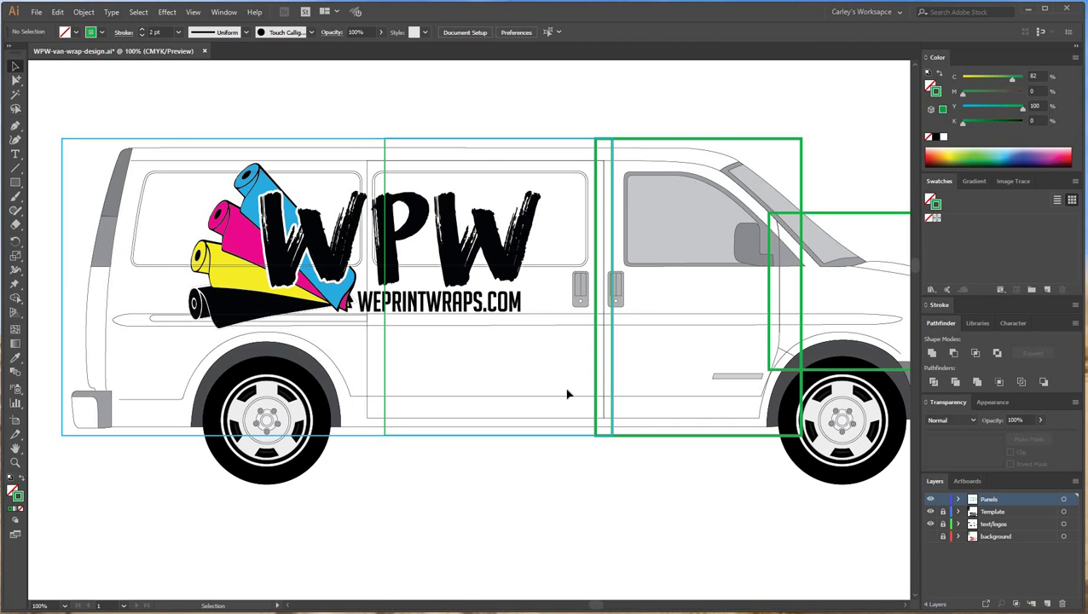
left_click(387, 350)
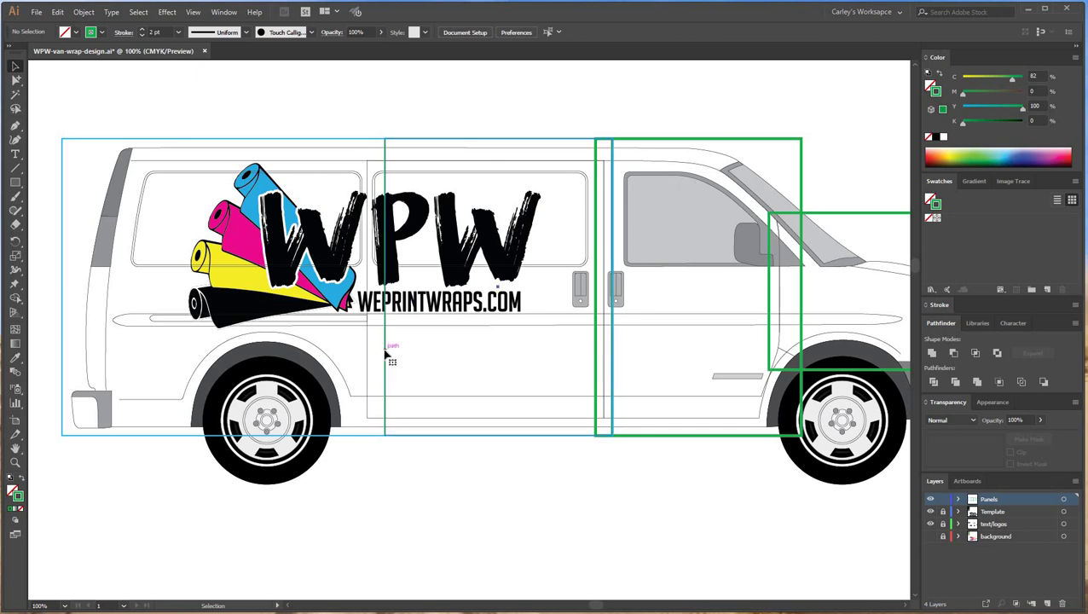
left_click_drag(386, 354, 159, 355)
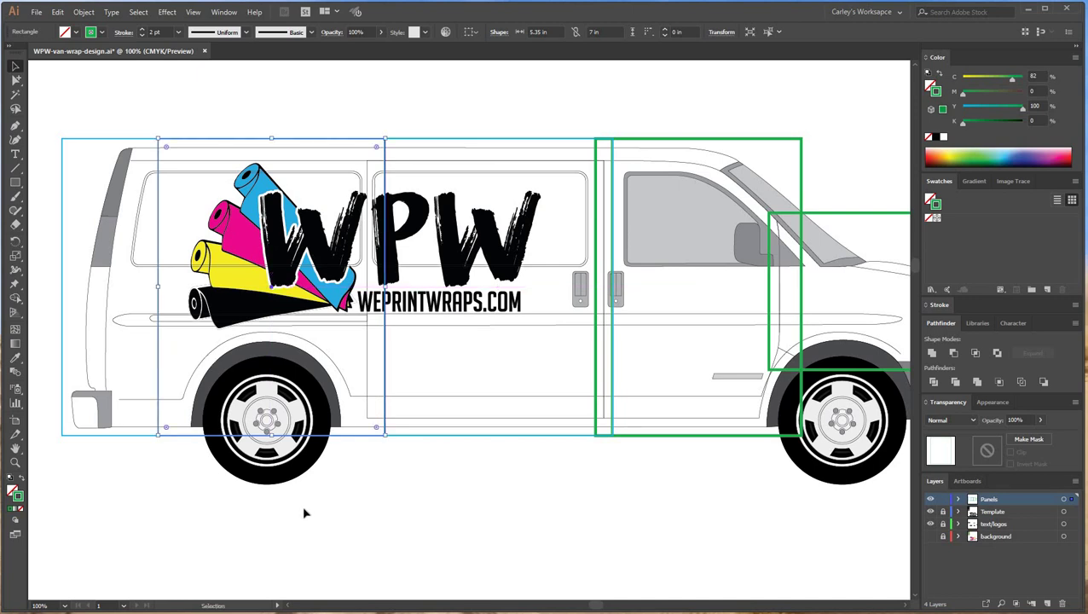
left_click(169, 367)
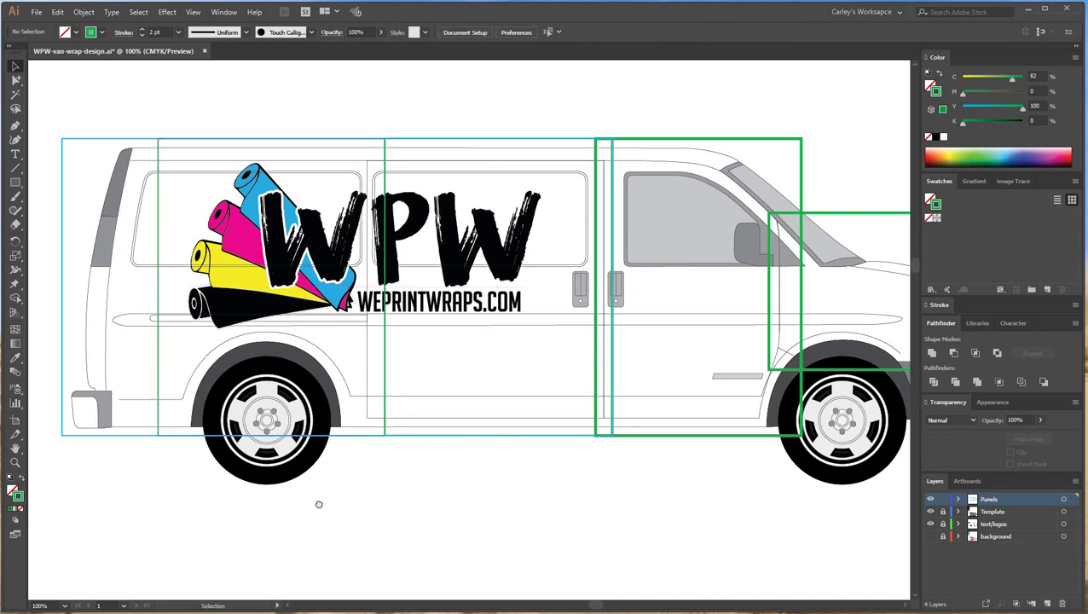
- Duplicate a 5.35 in rectangle onto the van's rear end and narrow the copy to about 2.26 in to fill the remaining length
scroll(314, 366, "left", 3)
left_click_drag(310, 343, 81, 291)
left_click_drag(179, 289, 212, 288)
left_click_drag(226, 107, 307, 195)
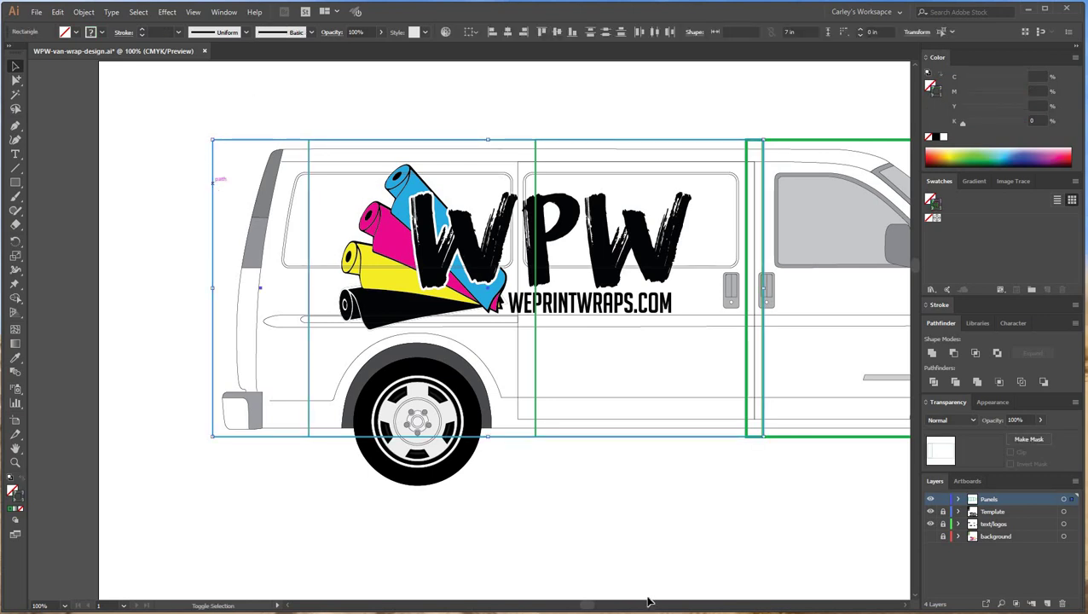
left_click(503, 141)
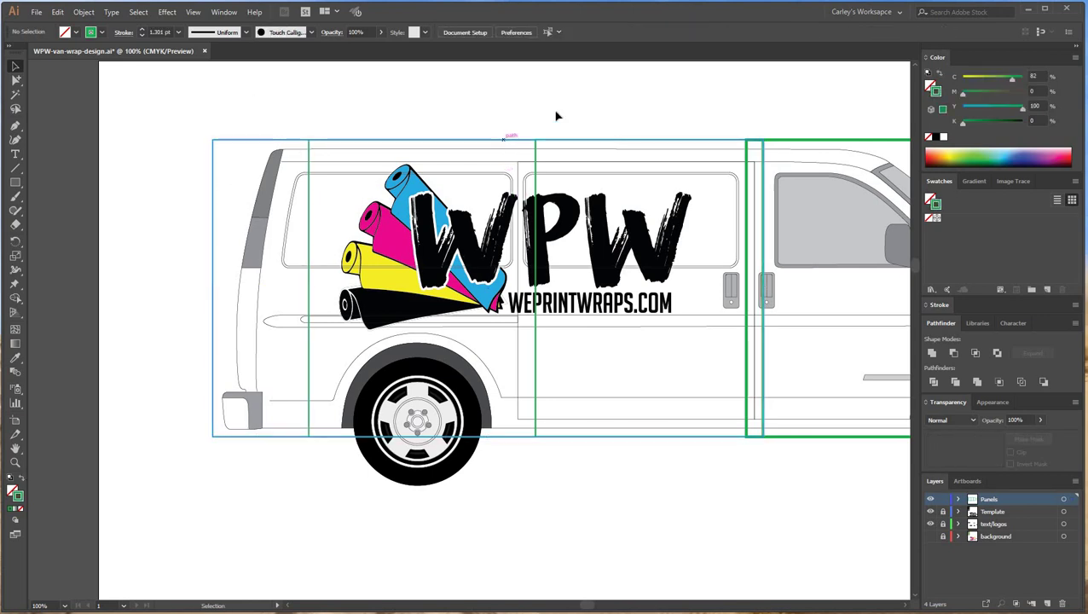
- Delete the blue 13 in wide rectangle from the van's side, leaving the green panel rectangles in place
left_click(620, 521)
left_click_drag(706, 535, 540, 523)
left_click_drag(166, 339, 228, 345)
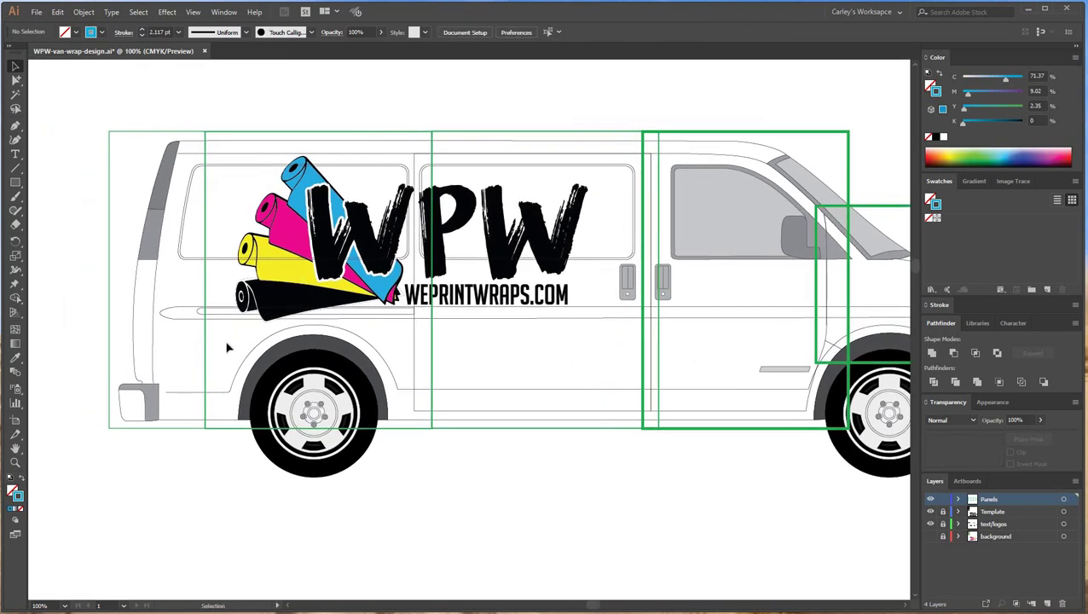
- Examine where the two 5.35 in side rectangles and their neighbours meet along the van's side
left_click_drag(412, 327, 448, 340)
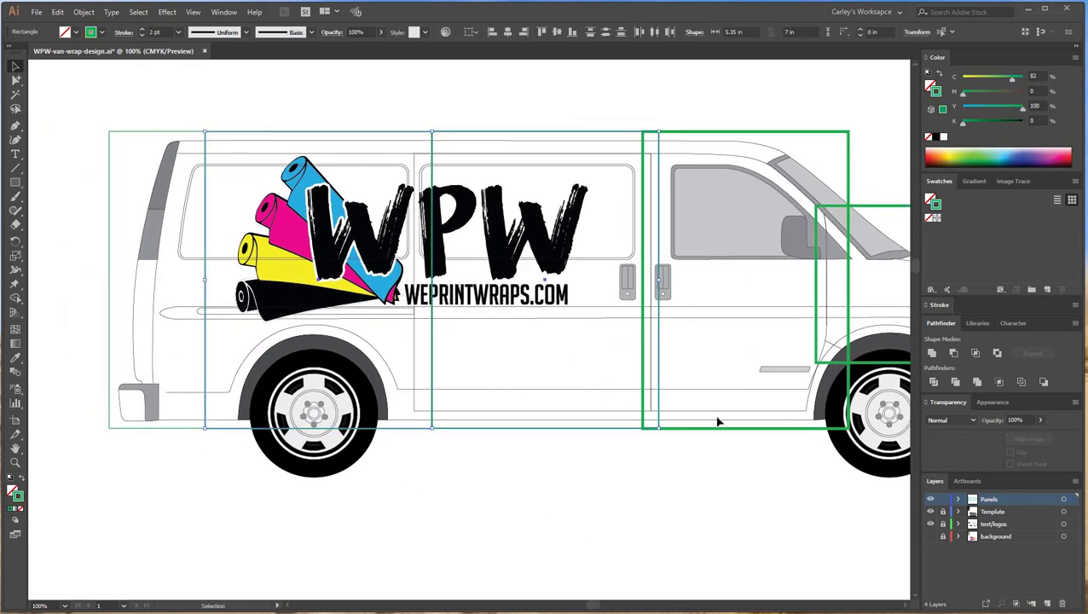
left_click(703, 571)
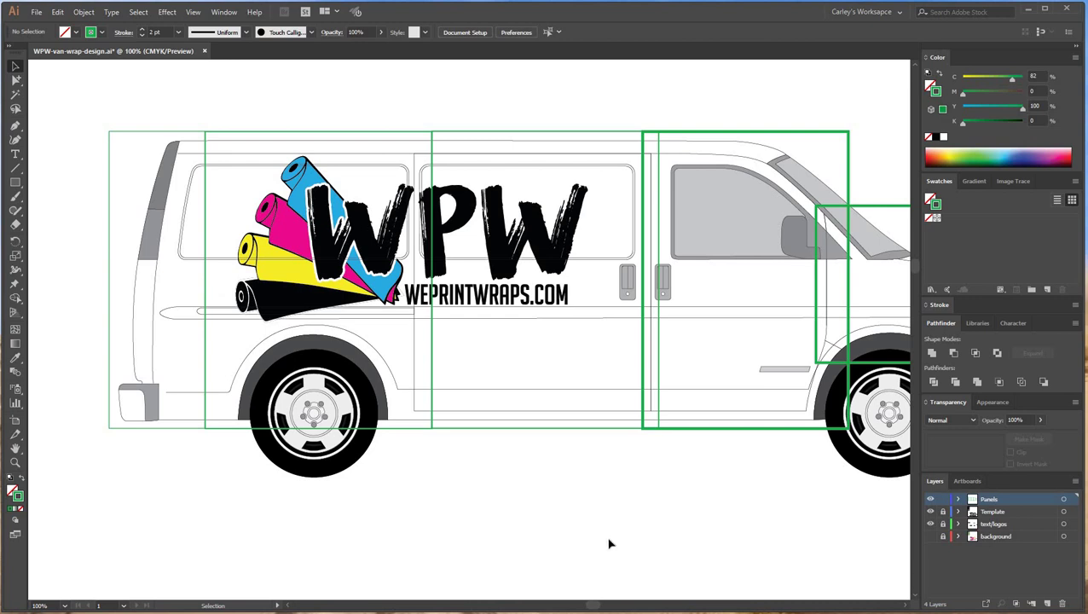
key("ctrl+minus")
left_click_drag(633, 507, 576, 486)
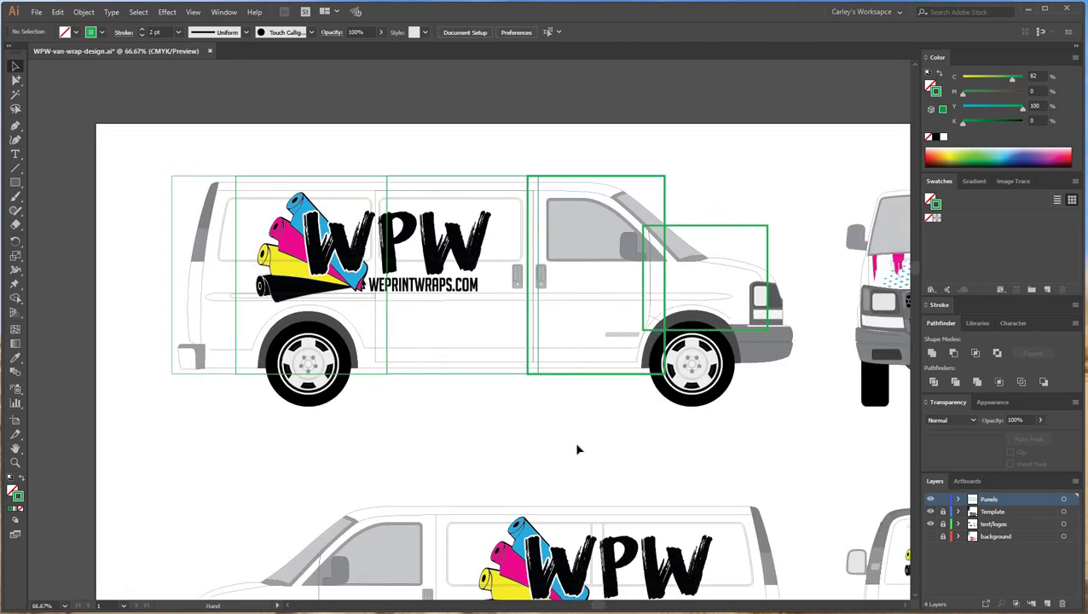
key("ctrl+plus")
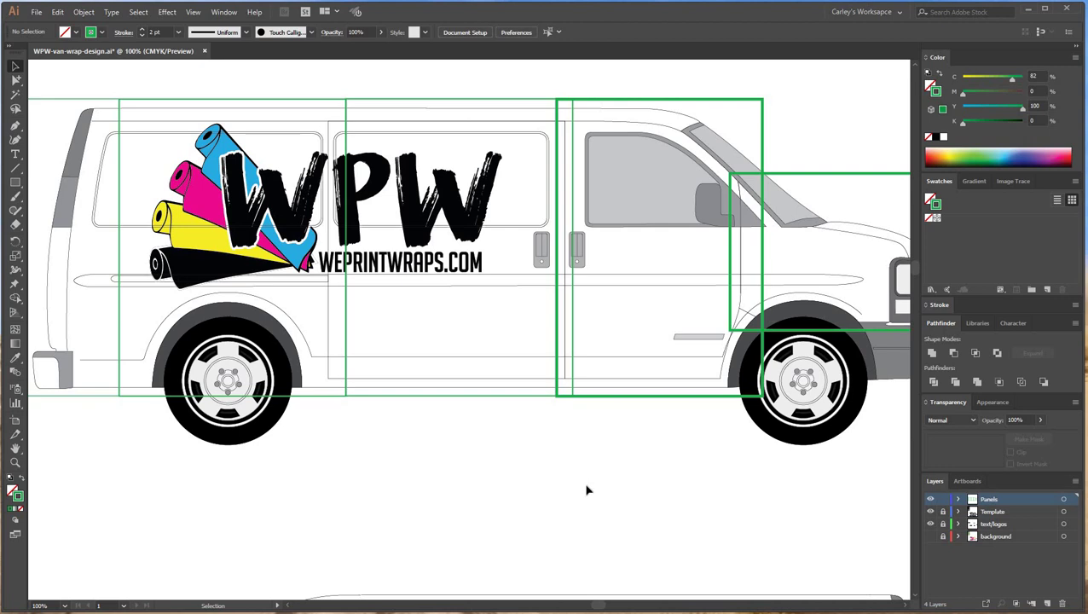
key("ctrl+plus")
left_click_drag(316, 500, 450, 572)
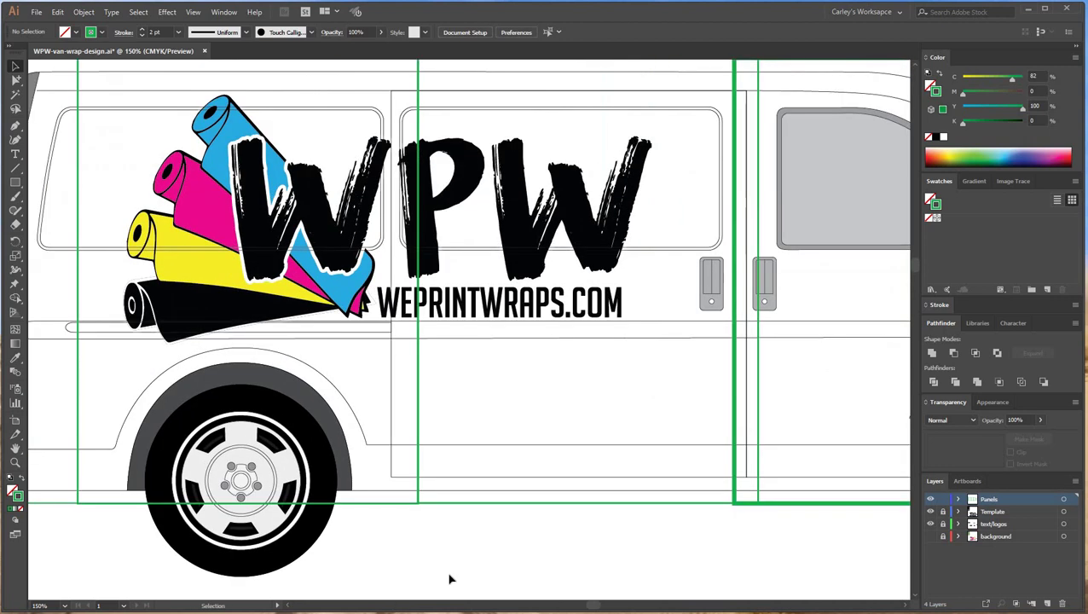
key("ctrl+minus")
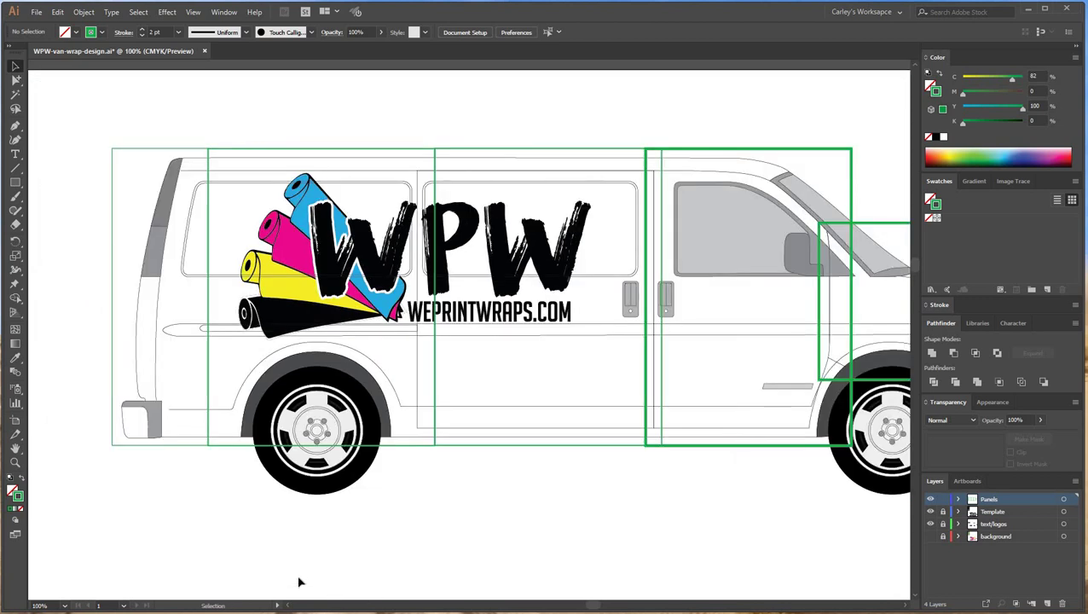
scroll(384, 588, "up", 1)
scroll(532, 564, "up", 1)
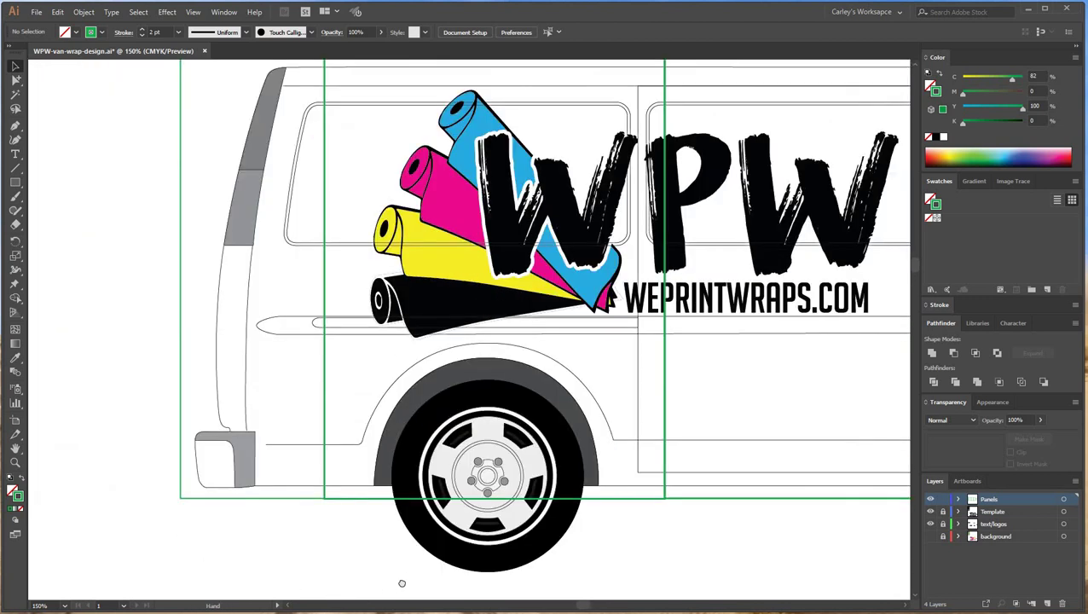
scroll(488, 577, "right", 5)
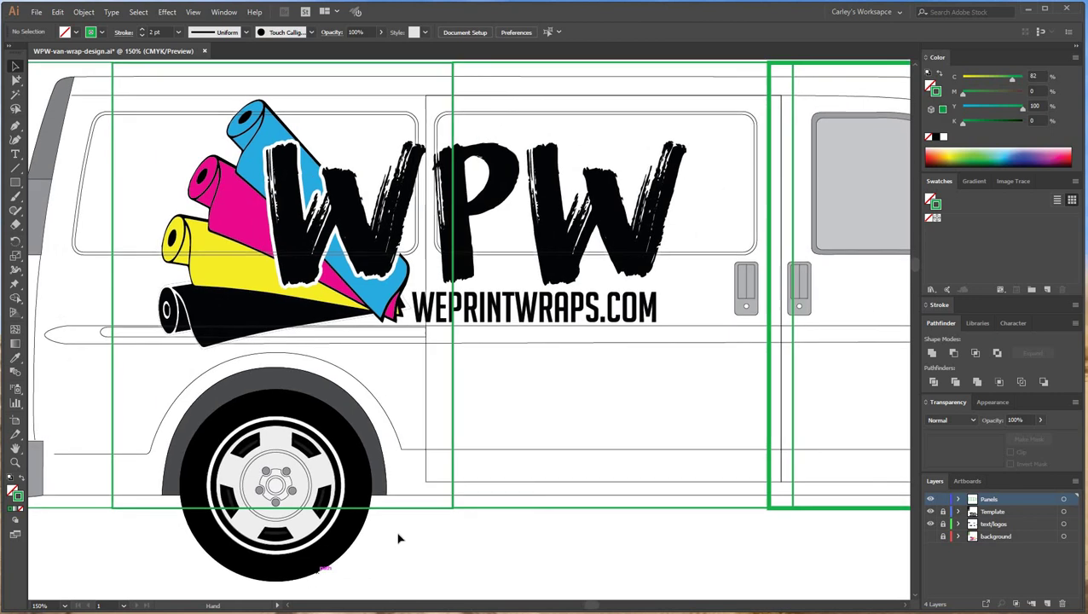
- Nudge the rear 5.35 in rectangle forward in small increments so it slightly overlaps the rectangle in front of it
left_click_drag(341, 398, 401, 546)
key("Right")
key("Right")
key("Right")
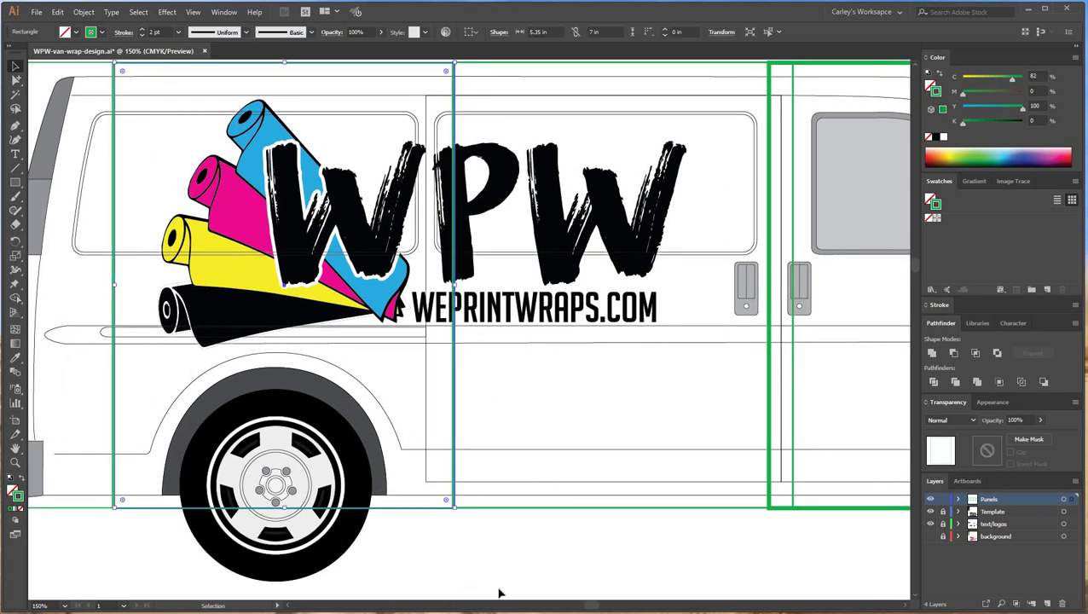
key("Right")
key("Right")
key("Right")
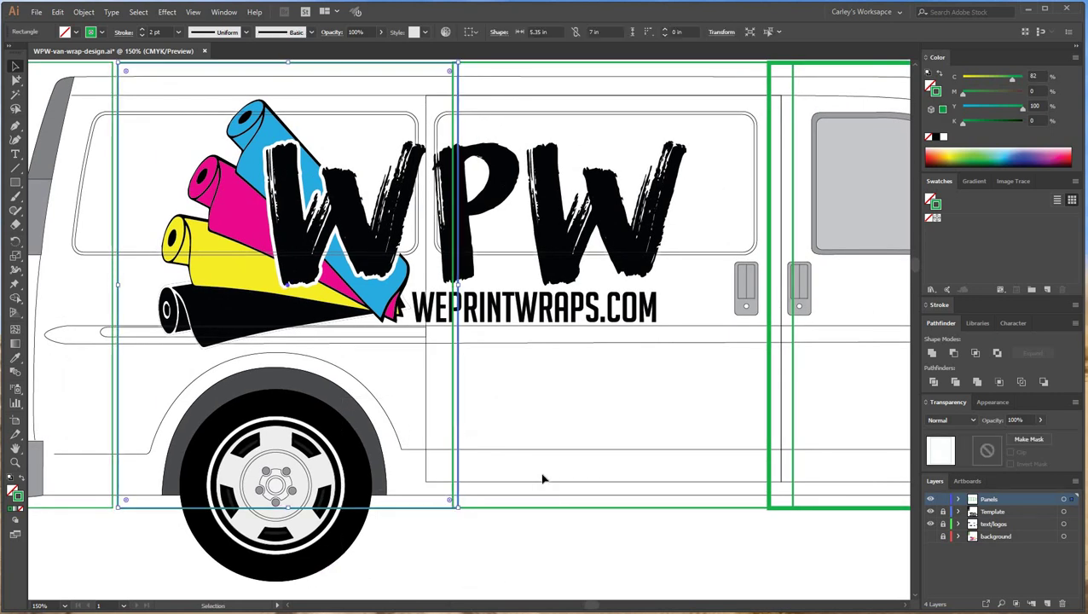
key("Right")
key("Right")
key("Right")
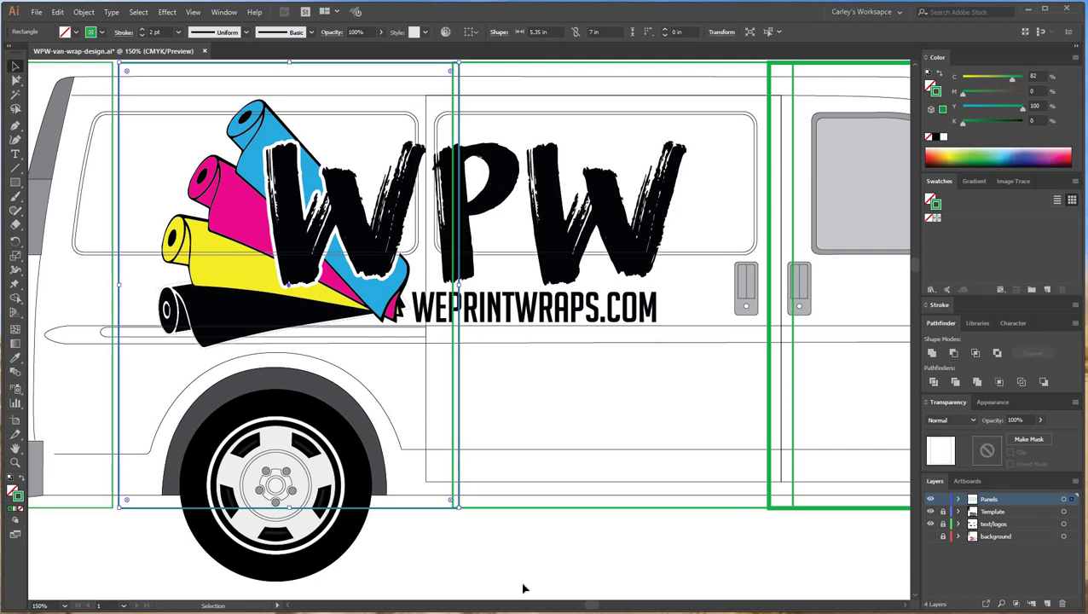
- Extend the rearmost rectangle forward to a width of about 2.45 in so it overlaps the neighbouring 5.35 in rectangle
left_click(501, 527)
left_click_drag(122, 503, 299, 470)
left_click_drag(242, 428, 272, 505)
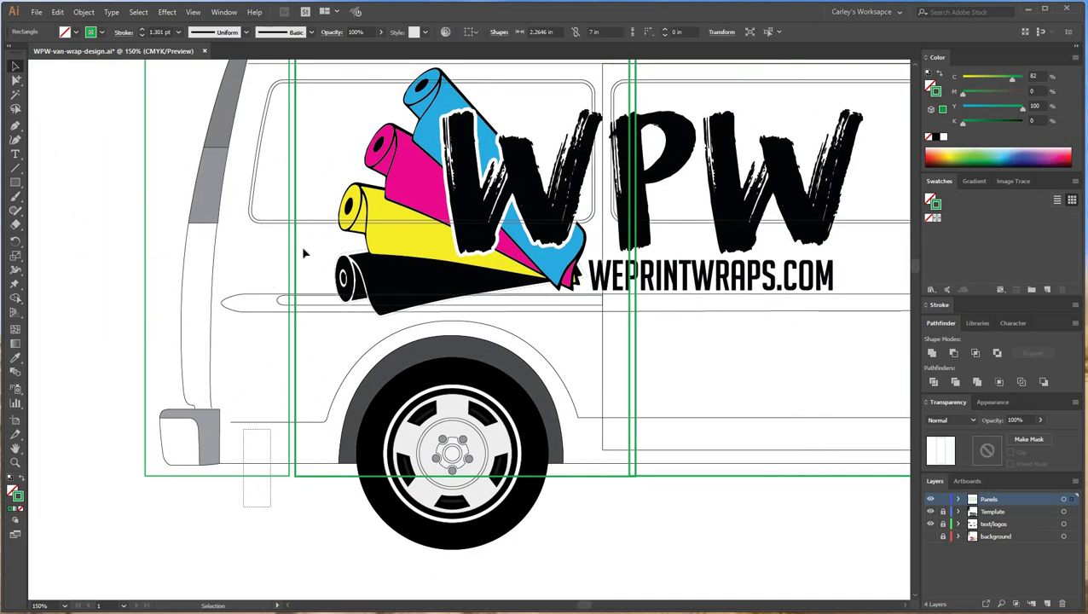
left_click_drag(297, 253, 302, 254)
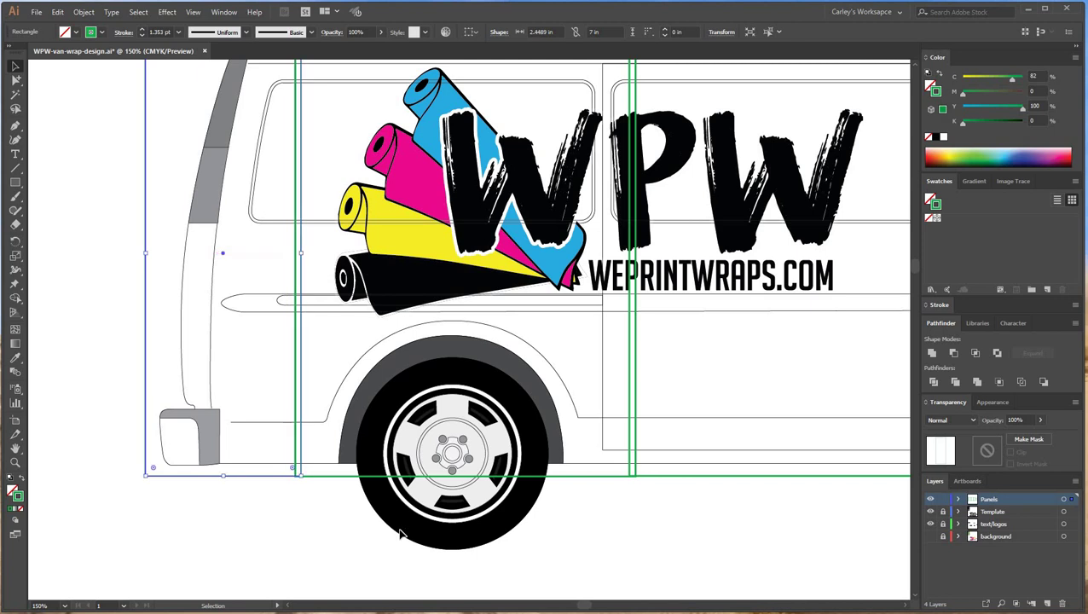
left_click(577, 552)
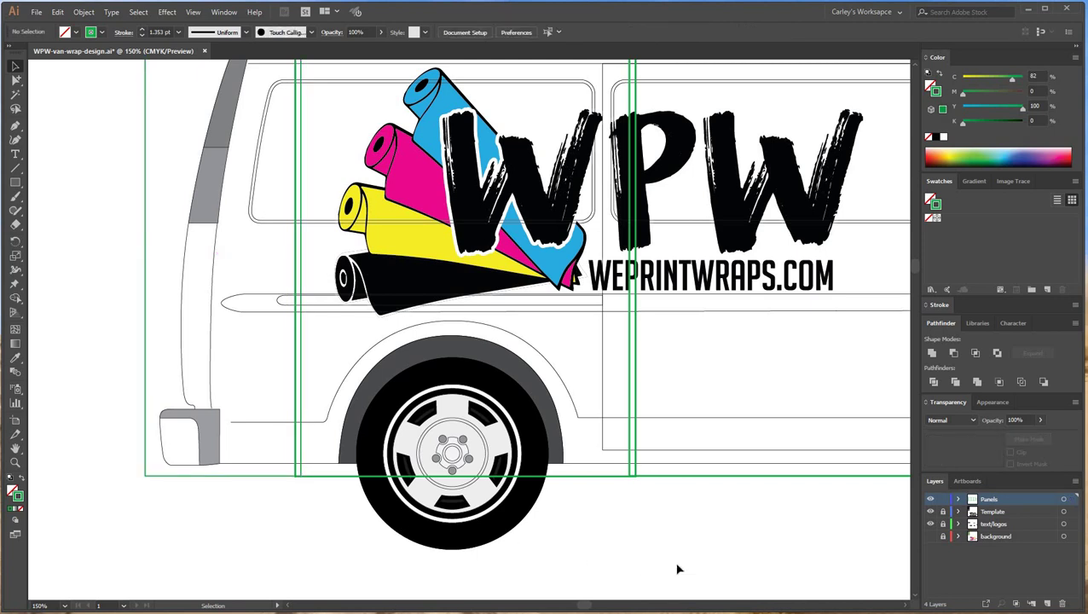
- Set the stroke weight of all five panel rectangles on the upper van to 3 pt
key("ctrl+minus")
key("ctrl+minus")
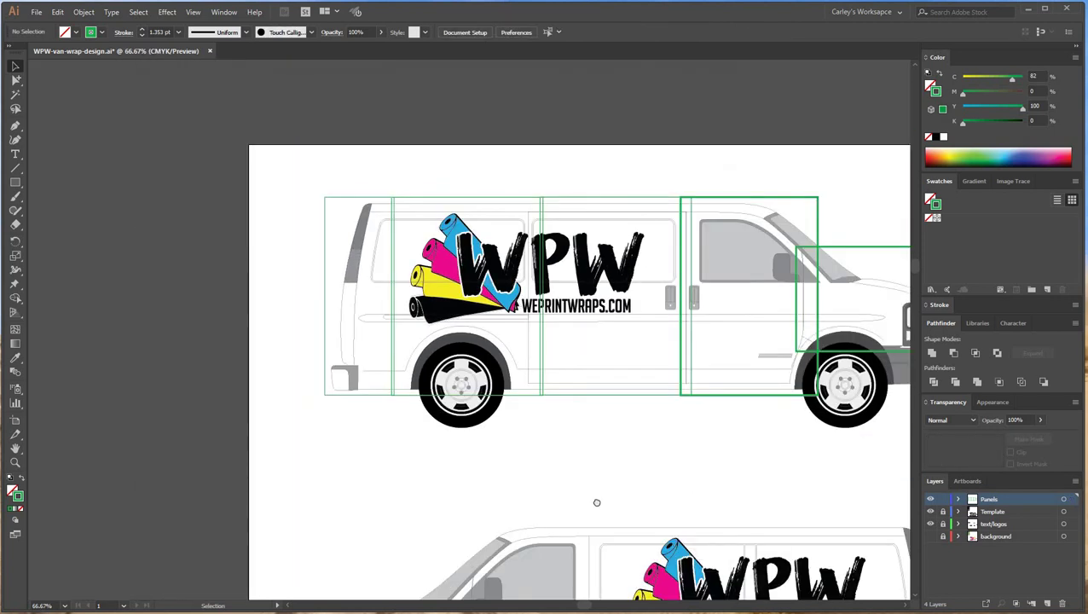
left_click_drag(699, 488, 593, 505)
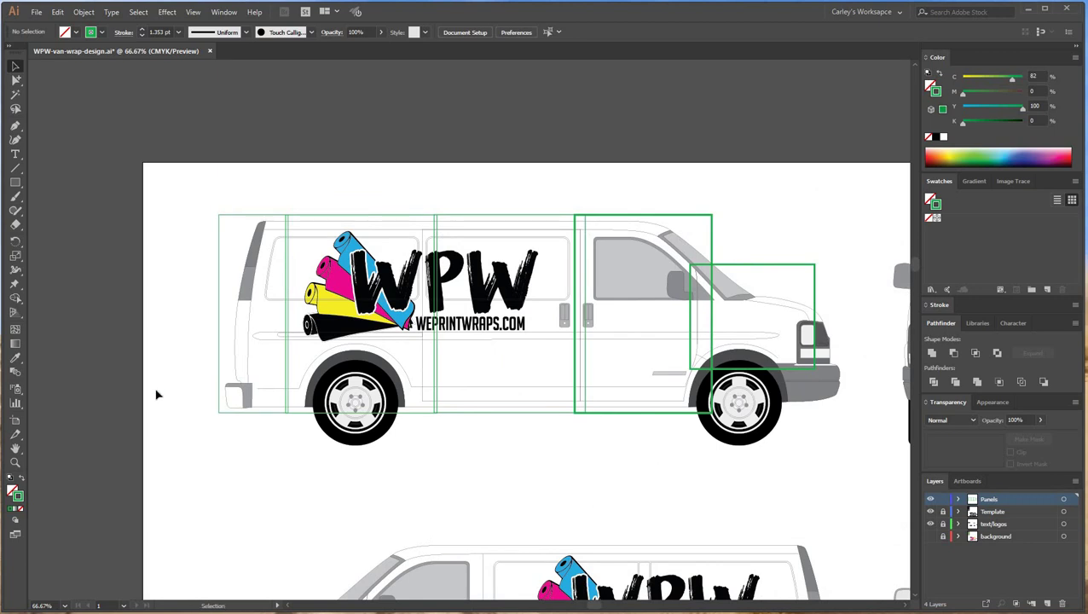
left_click_drag(155, 388, 690, 488)
left_click_drag(101, 212, 764, 469)
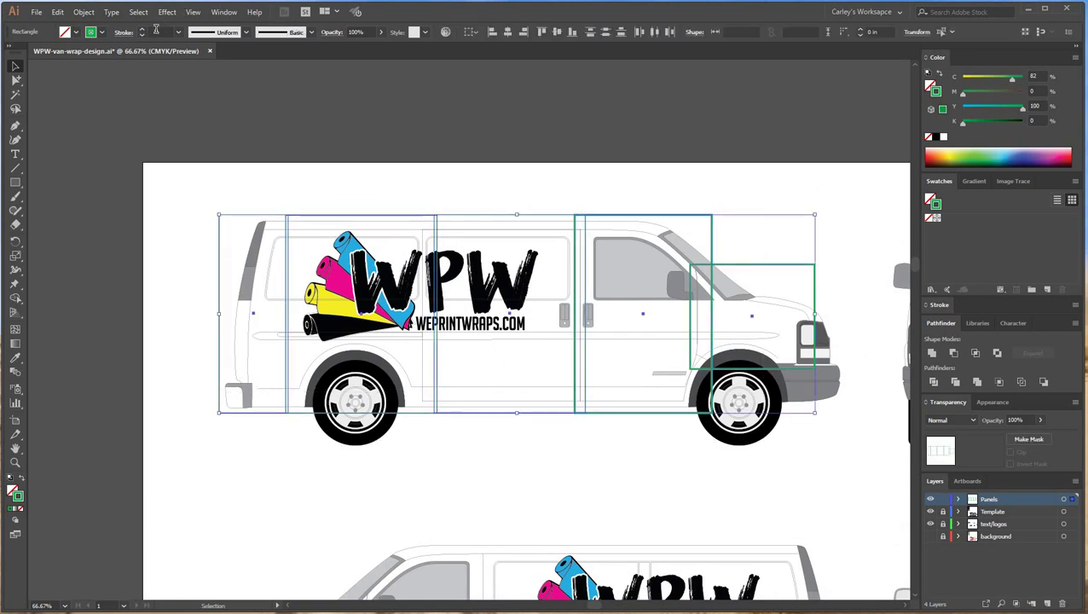
left_click_drag(623, 443, 244, 389)
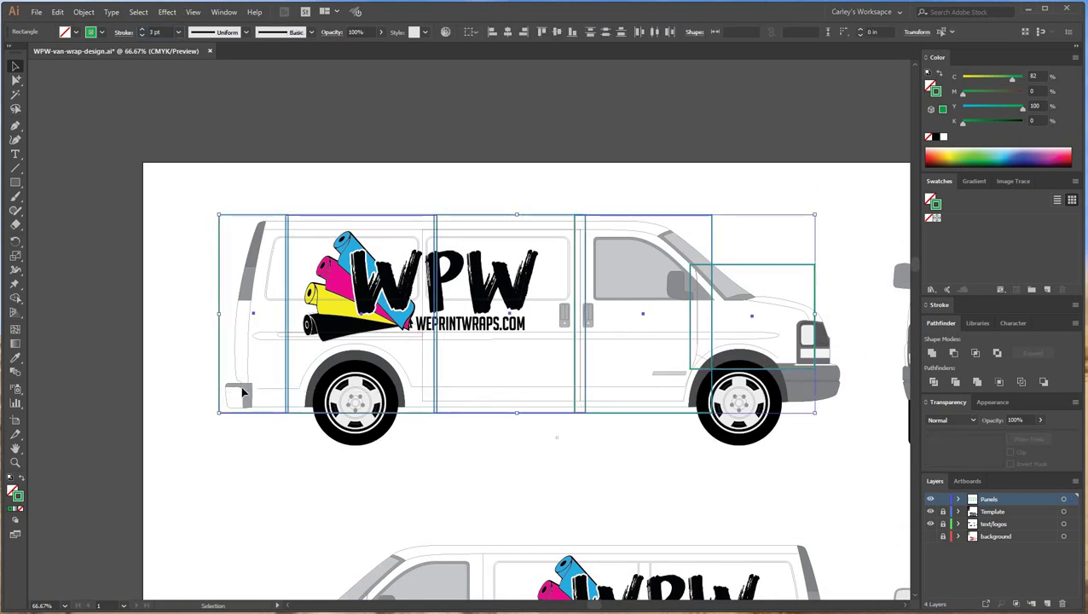
- Align the four 7 in tall side rectangles vertically, excluding the fender rectangle, and deselect them
left_click(470, 32)
left_click(514, 48)
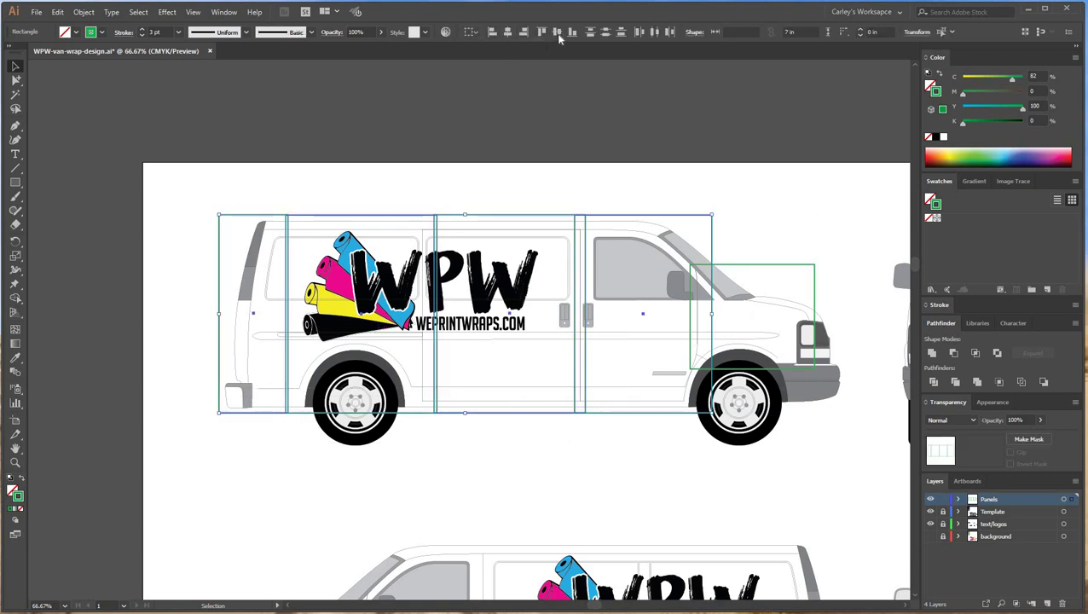
left_click(715, 479)
- Show the background layer so the full wrap artwork appears beneath the panel rectangles
key("ctrl+minus")
left_click_drag(612, 446, 576, 428)
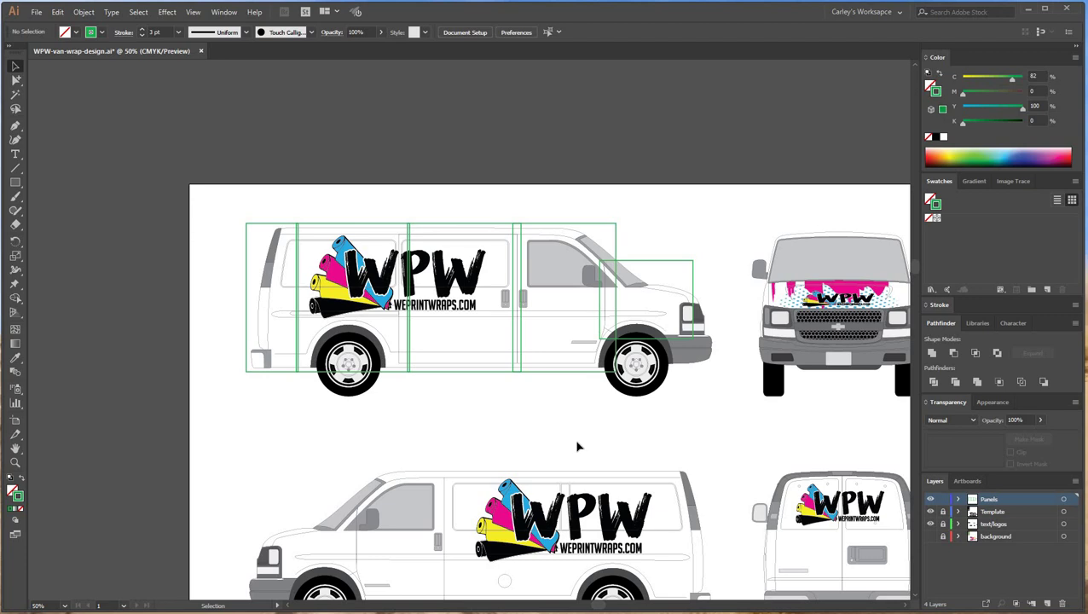
key("ctrl+plus")
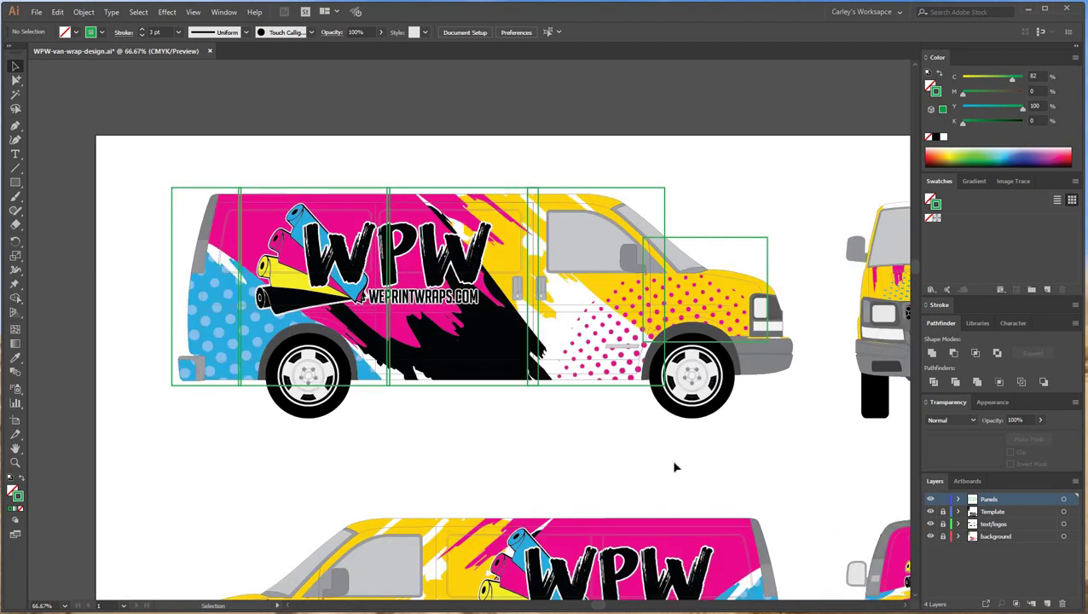
- Examine how the panel rectangles cover the wrap artwork on the upper side view of the van
left_click_drag(569, 454, 667, 425)
left_click_drag(570, 319, 595, 421)
scroll(594, 421, "down", 2)
scroll(594, 422, "right", 2)
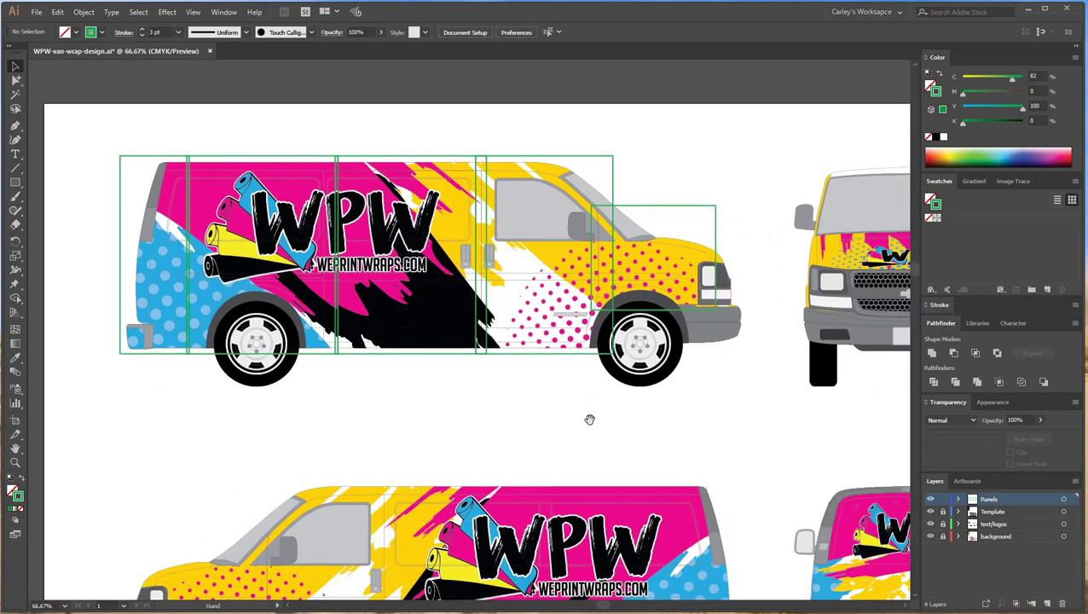
scroll(634, 432, "left", 4)
scroll(714, 470, "up", 2)
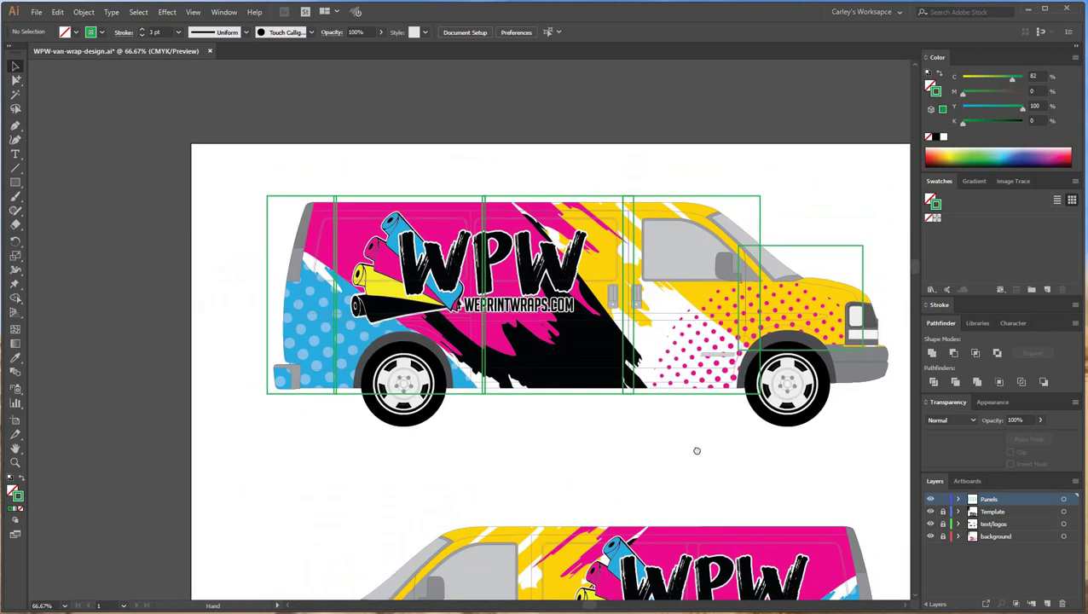
scroll(697, 452, "right", 4)
scroll(599, 396, "down", 2)
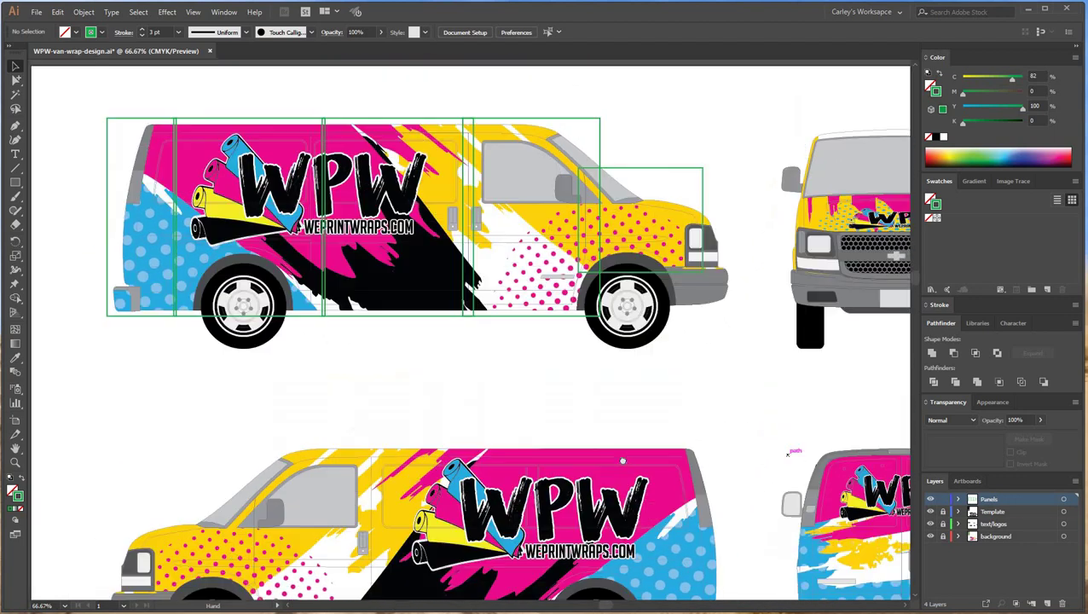
scroll(648, 432, "up", 2)
scroll(627, 428, "left", 2)
scroll(627, 427, "down", 2)
scroll(631, 429, "right", 1)
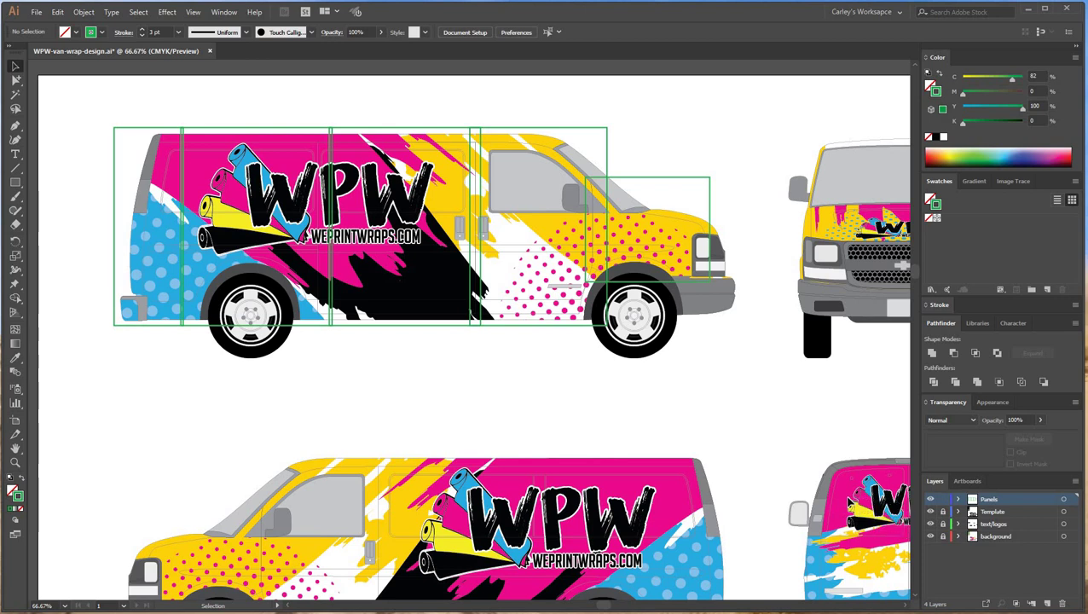
- Unlock the Template layer and activate the Group Selection tool
left_click(943, 512)
left_click(18, 81)
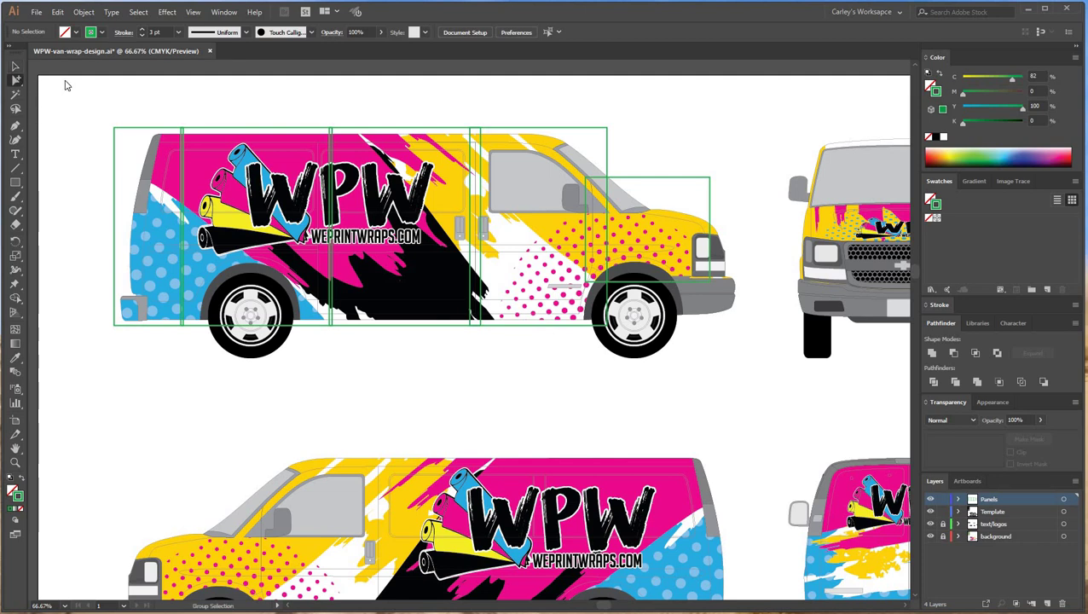
left_click(39, 83)
left_click(17, 81)
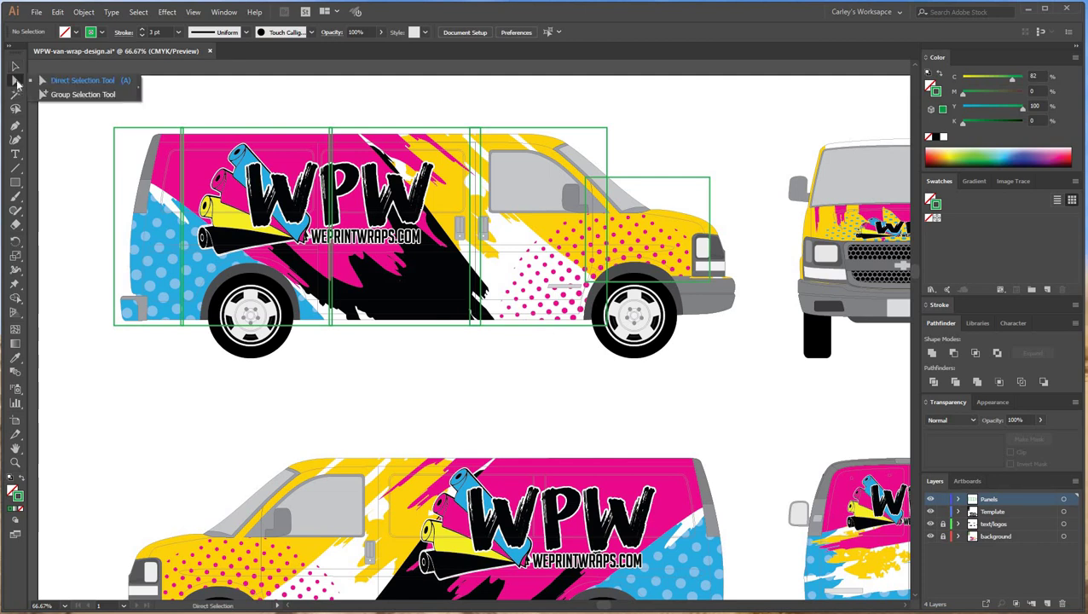
left_click(83, 96)
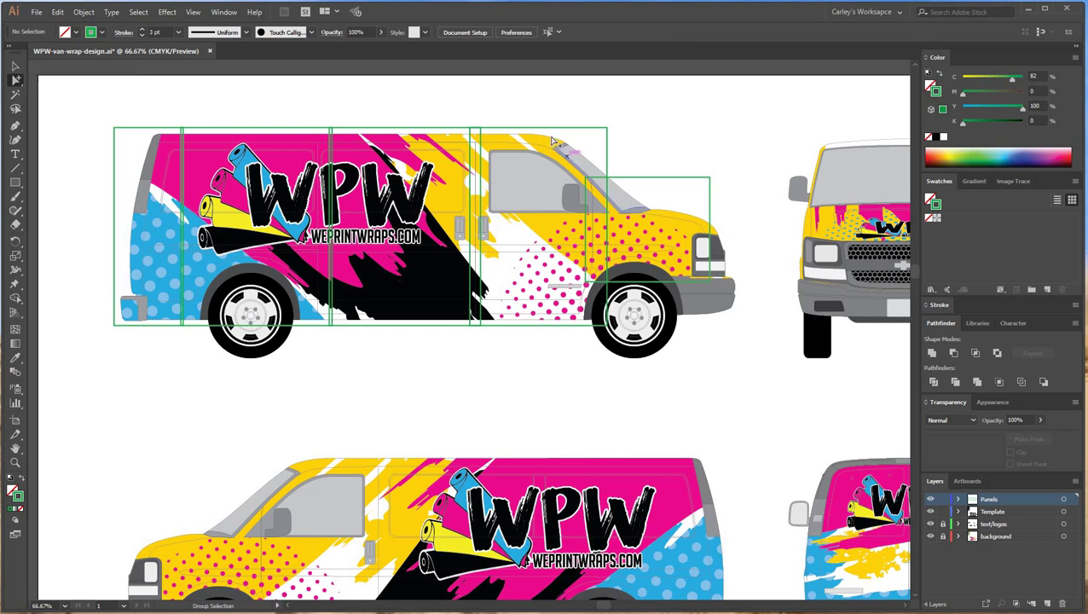
- Copy the upper van's body outline from the Template layer, lock that layer, and paste the outline in place on the Panels layer
left_click(554, 140)
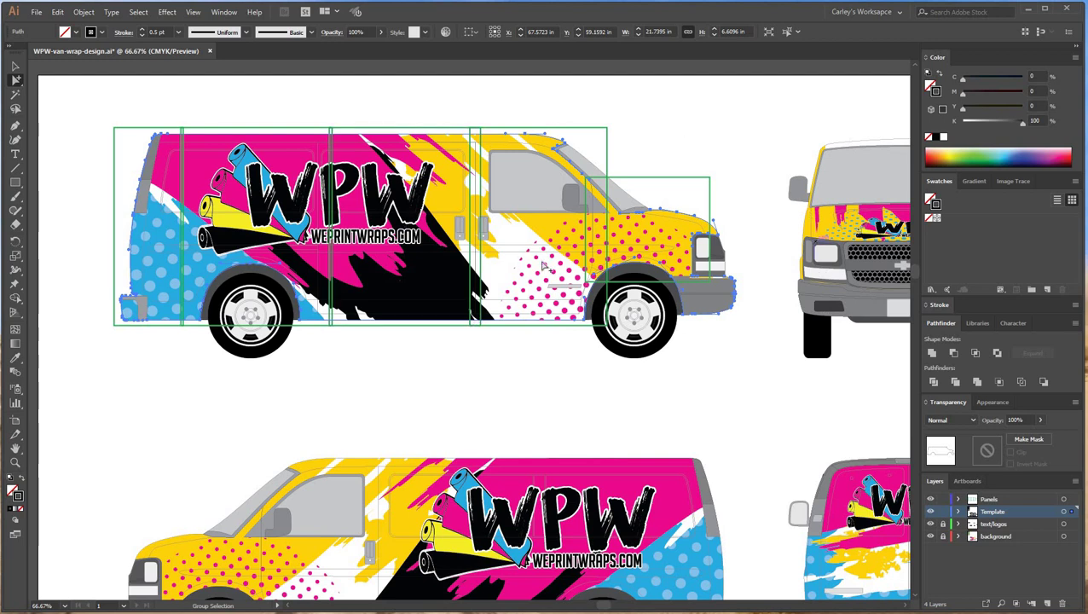
key("v")
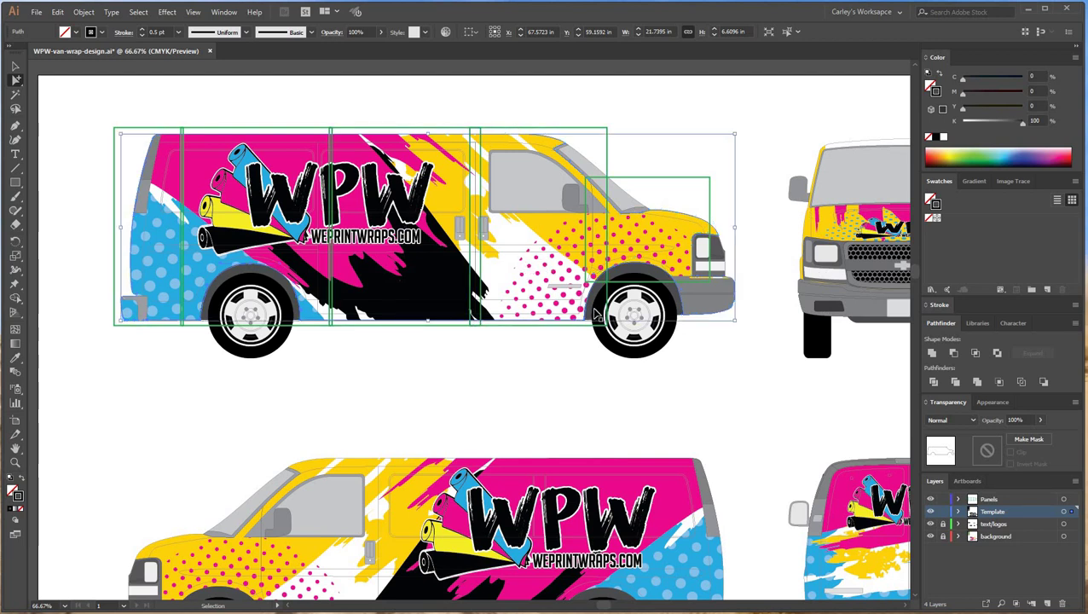
left_click(943, 511)
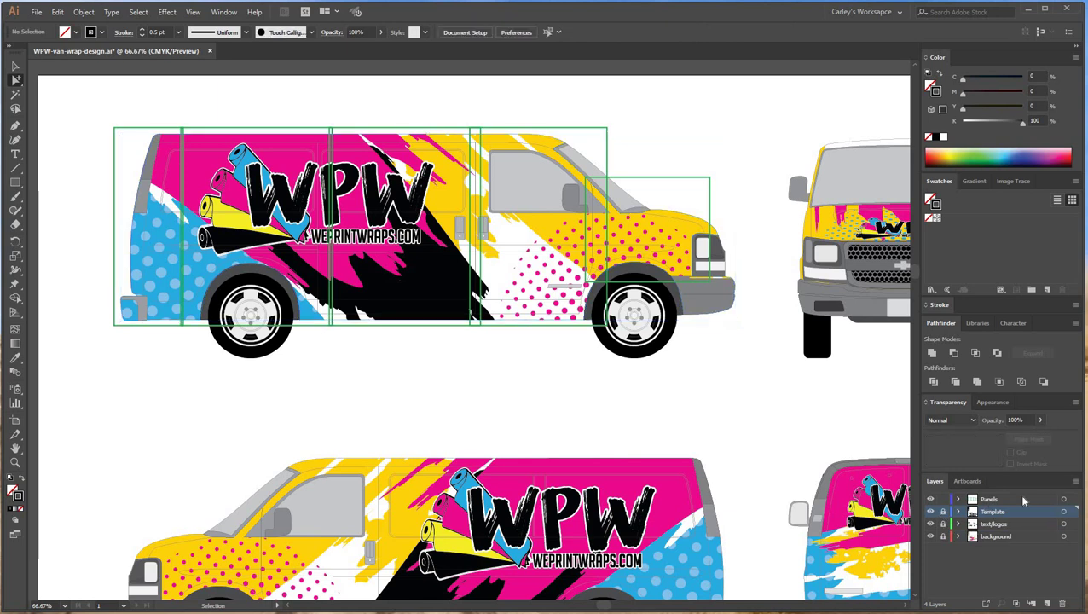
left_click(1024, 500)
left_click(17, 78)
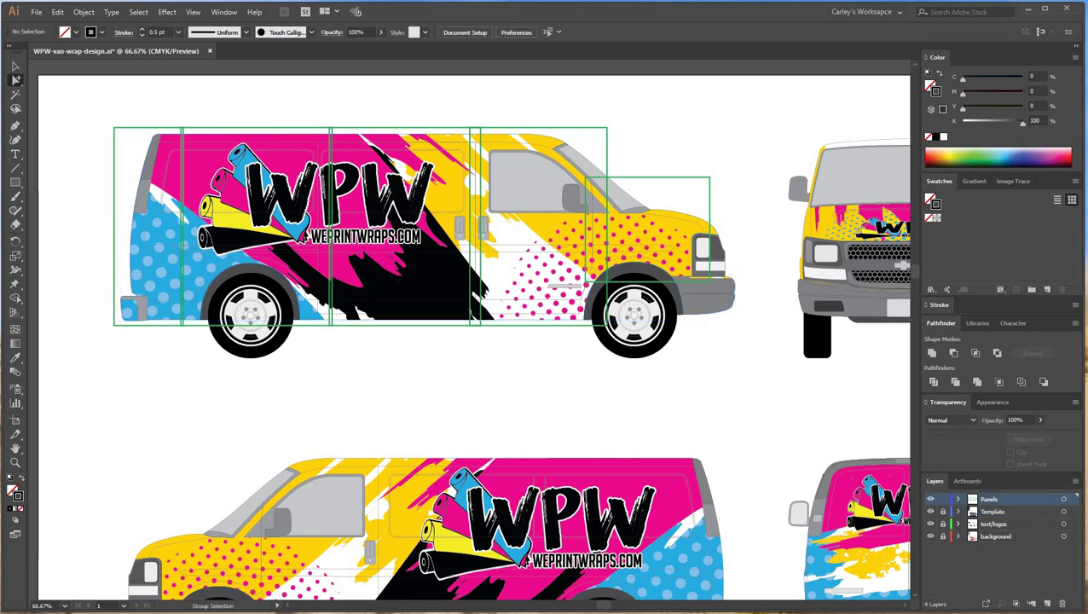
left_click(85, 12)
mouse_move(57, 12)
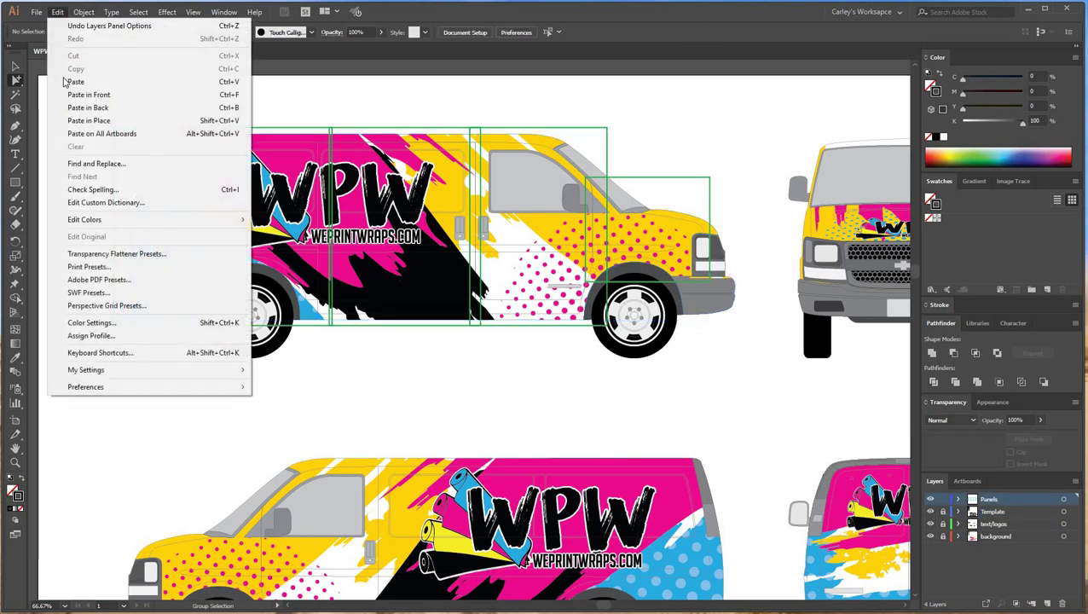
left_click(102, 123)
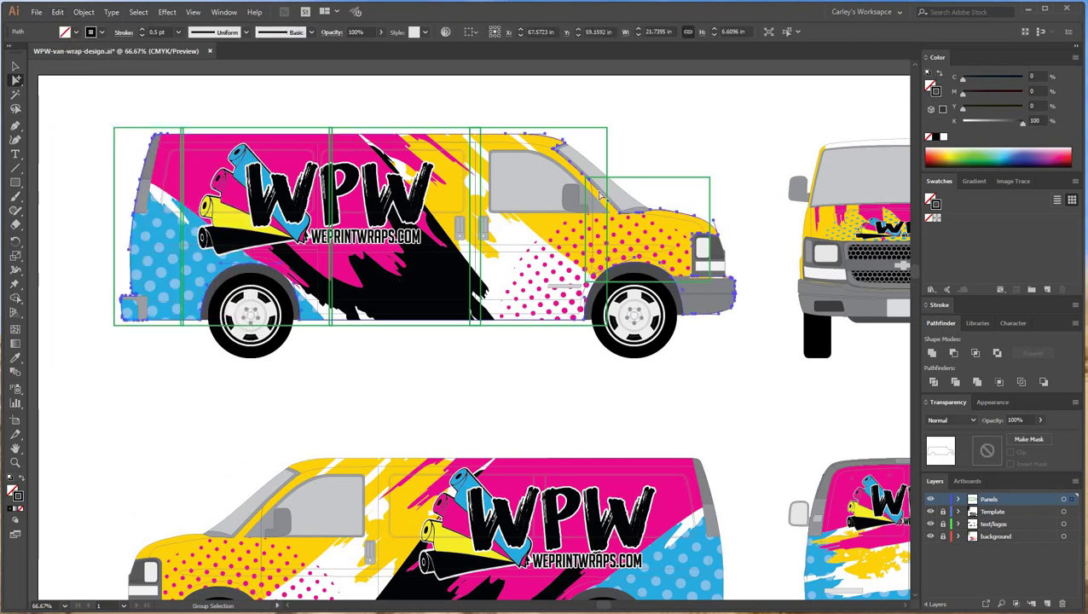
- Give the pasted van outline a black fill with no stroke and send it behind the panel rectangles
left_click(943, 76)
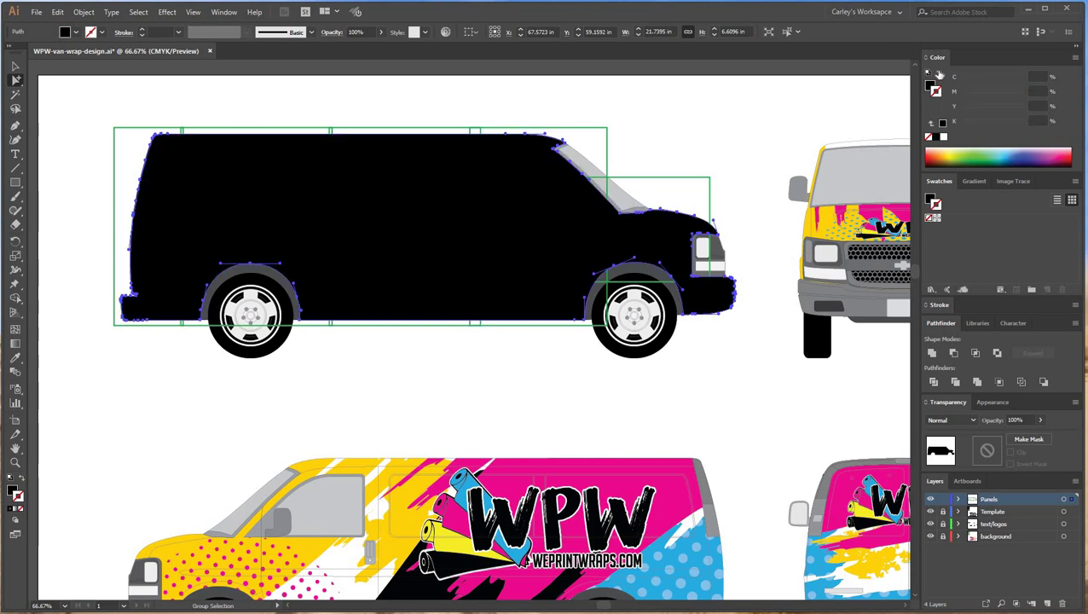
left_click(16, 66)
right_click(156, 168)
mouse_move(256, 352)
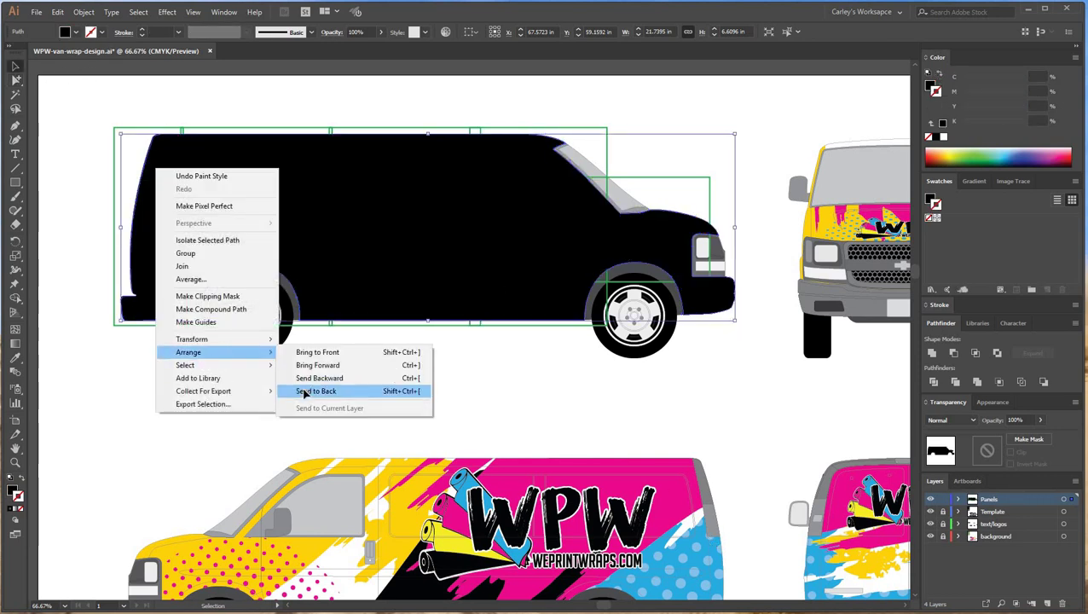
left_click(499, 390)
left_click(714, 376)
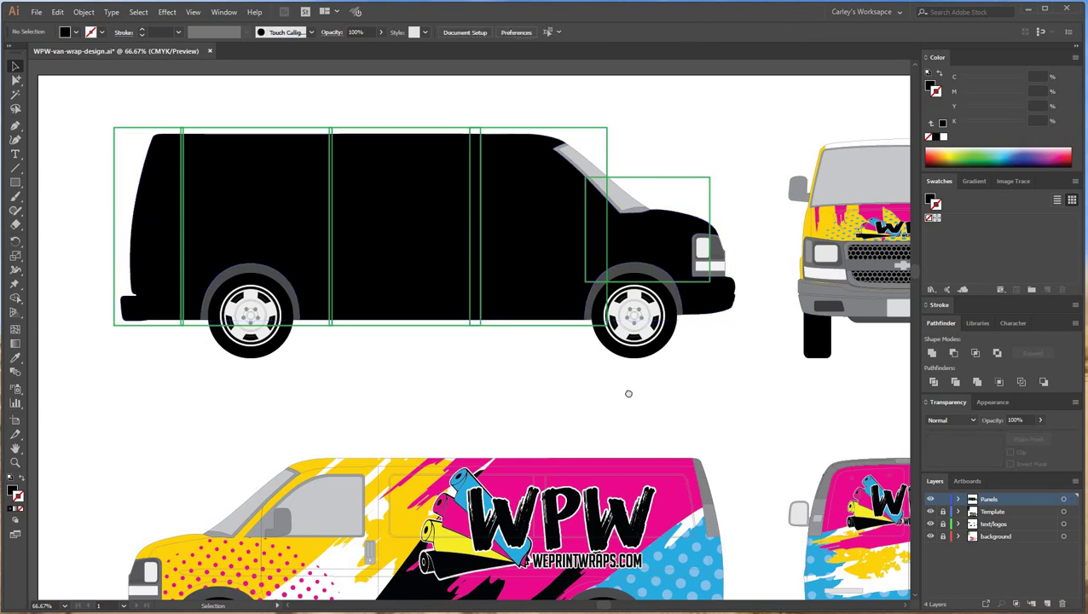
- Duplicate the black van silhouette together with its five panel rectangles onto the lower side view
left_click_drag(629, 394, 586, 360)
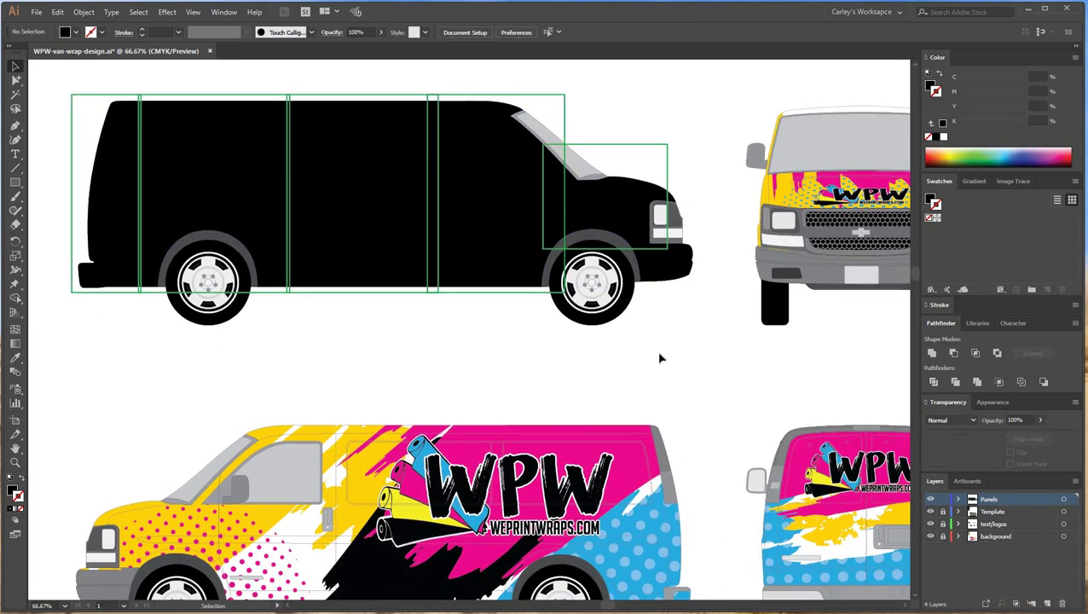
key("ctrl+minus")
left_click_drag(579, 358, 73, 98)
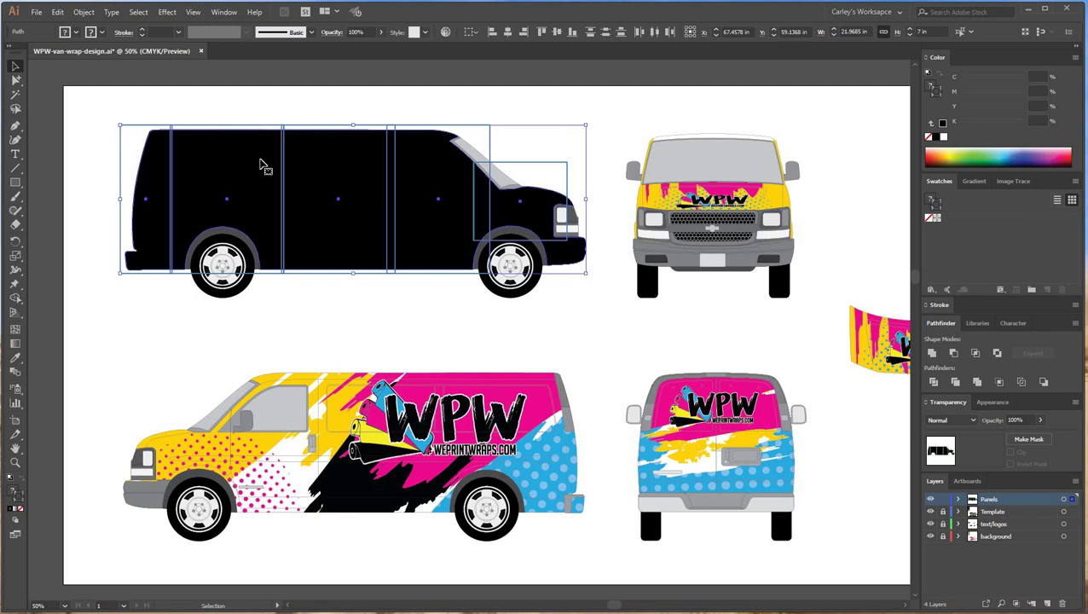
key("ctrl+c")
left_click(405, 339)
scroll(433, 350, "down", 3)
key("ctrl+v")
key("v")
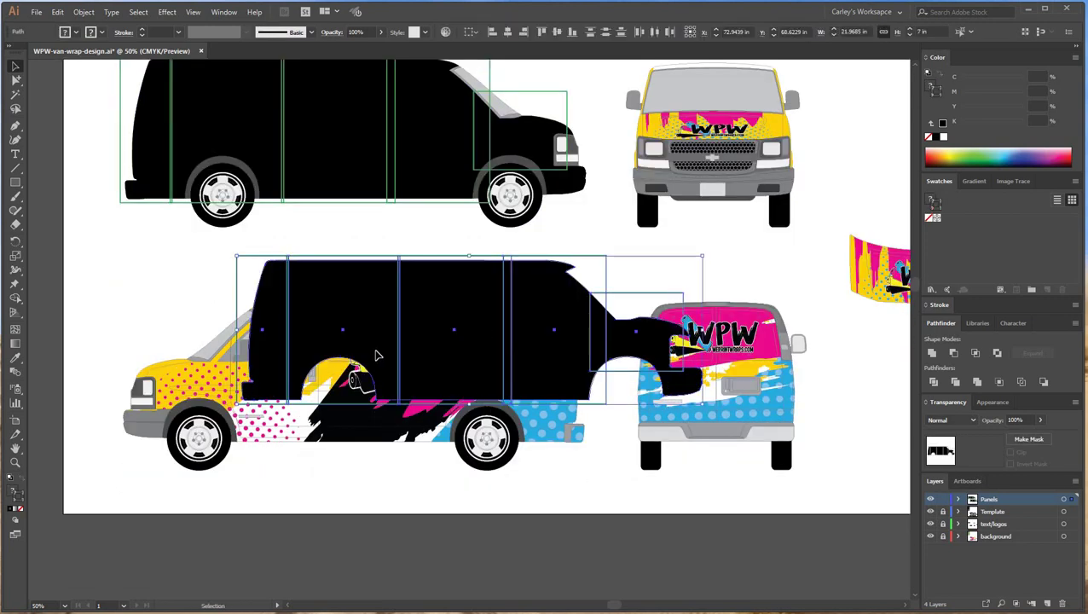
- Move the duplicated silhouette and rectangles over the lower van and reflect them across the vertical axis
left_click_drag(377, 355, 270, 379)
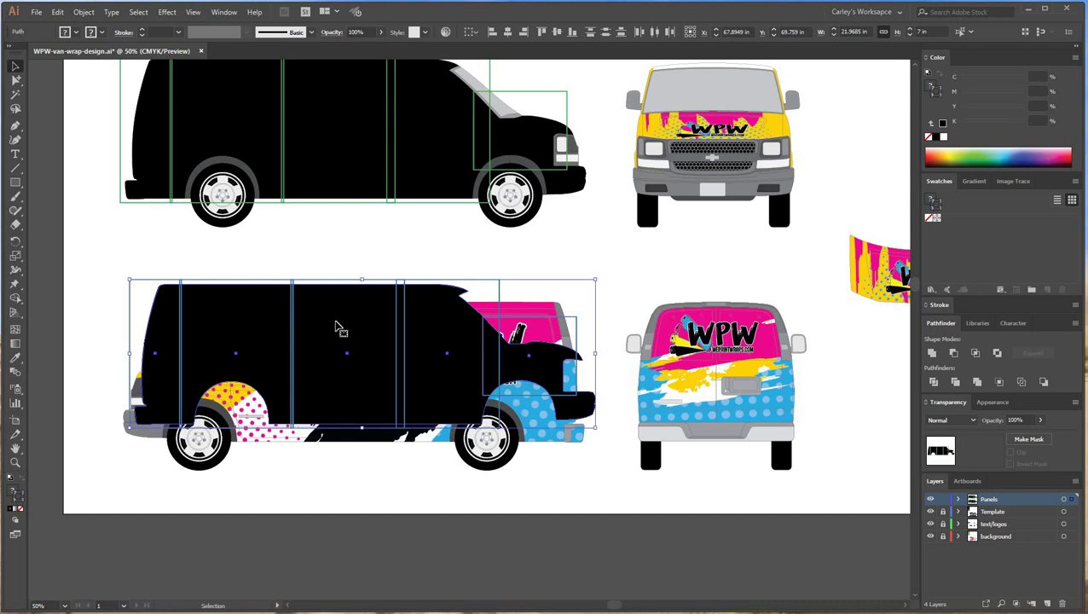
left_click(83, 12)
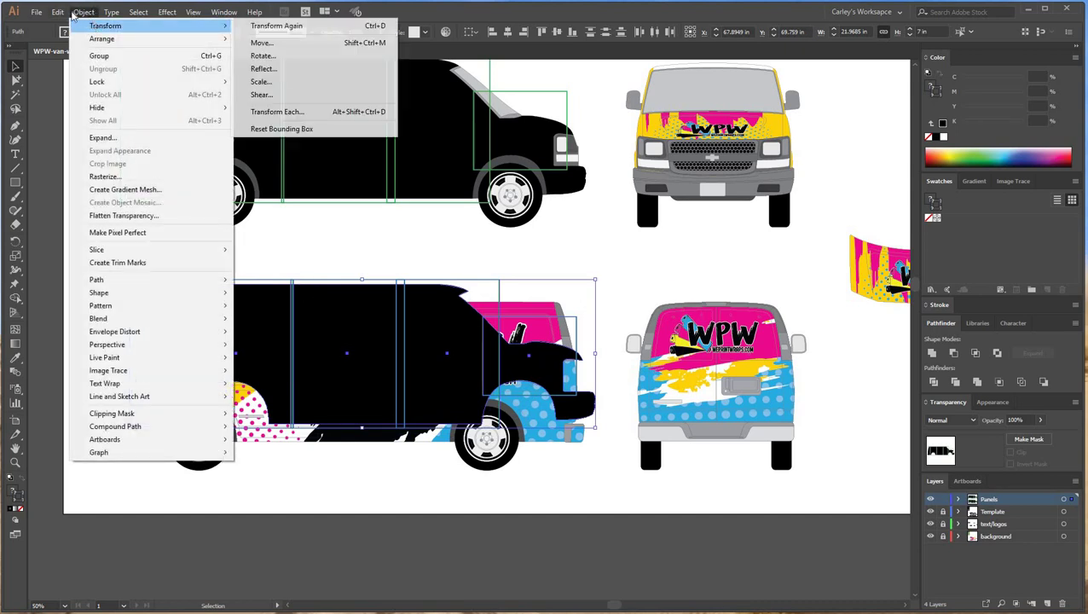
right_click(337, 343)
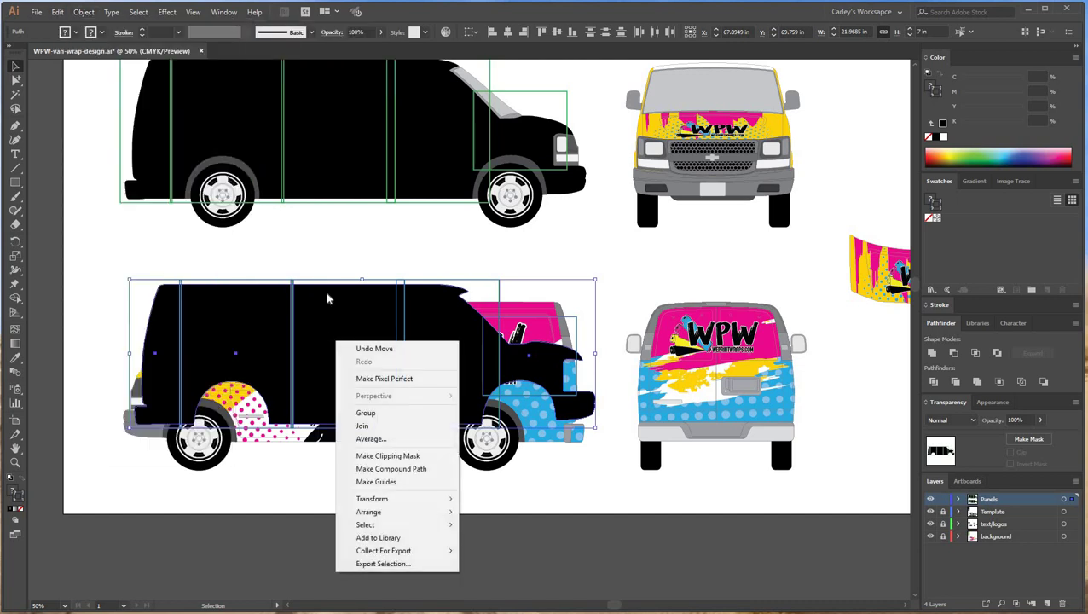
right_click(329, 298)
mouse_move(408, 451)
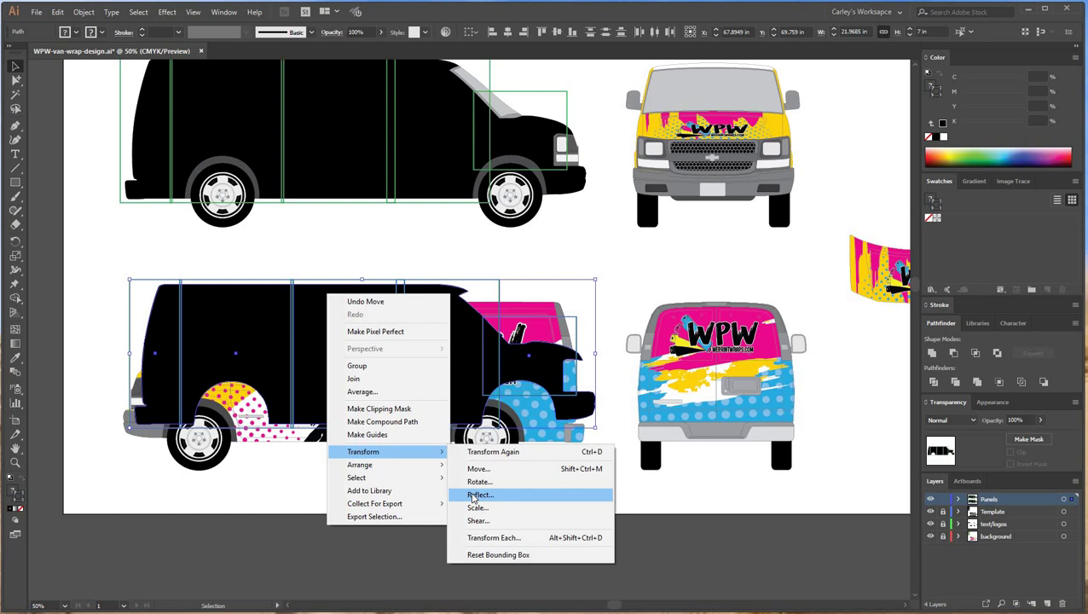
left_click(474, 496)
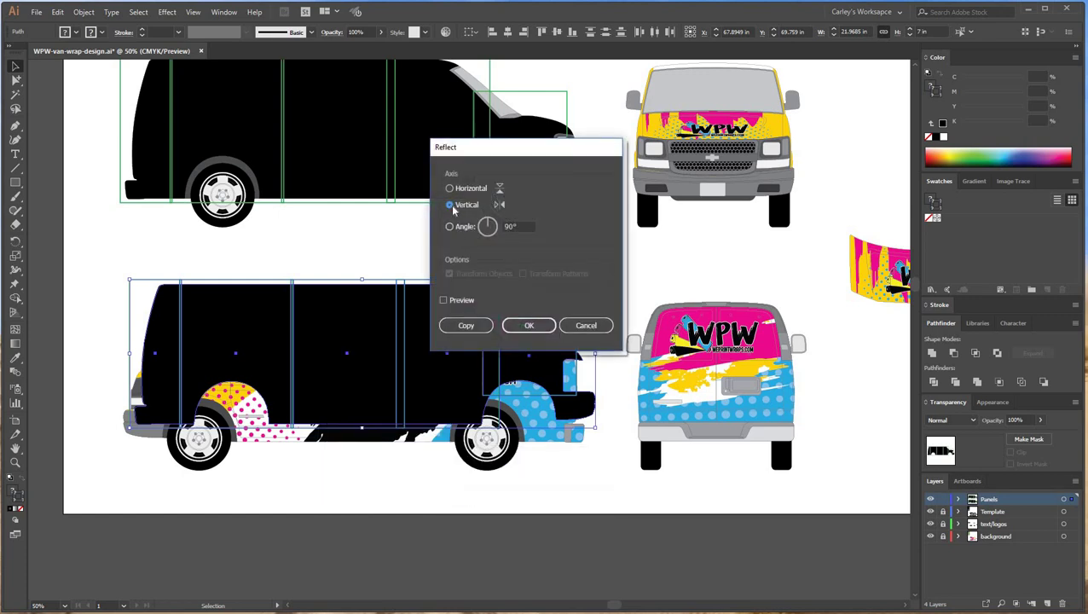
left_click(541, 327)
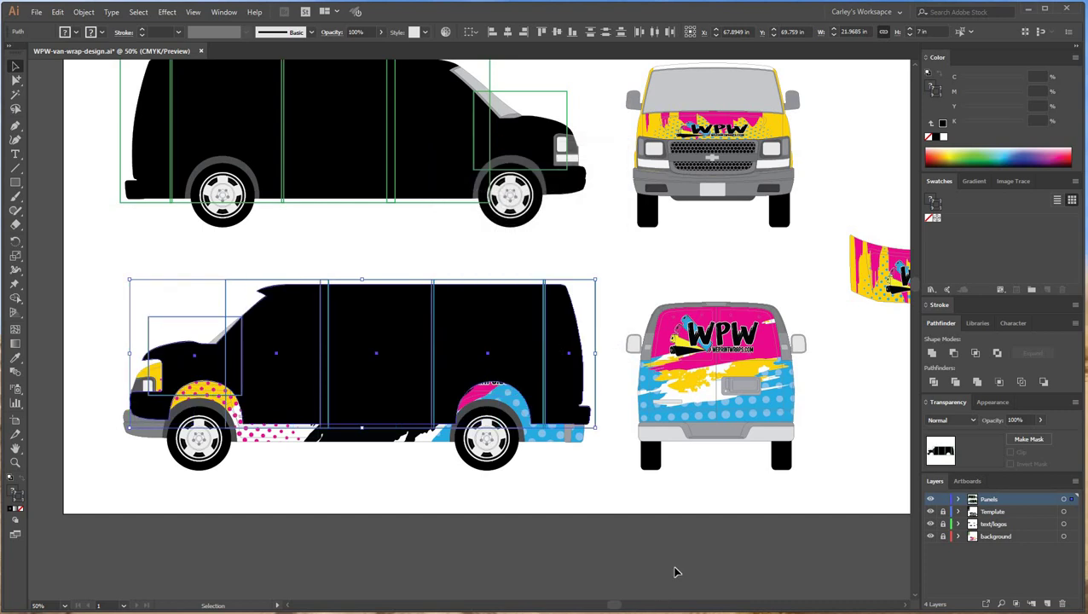
- Align the reflected silhouette and panel rectangles exactly with the body of the lower van
left_click_drag(473, 538, 470, 465)
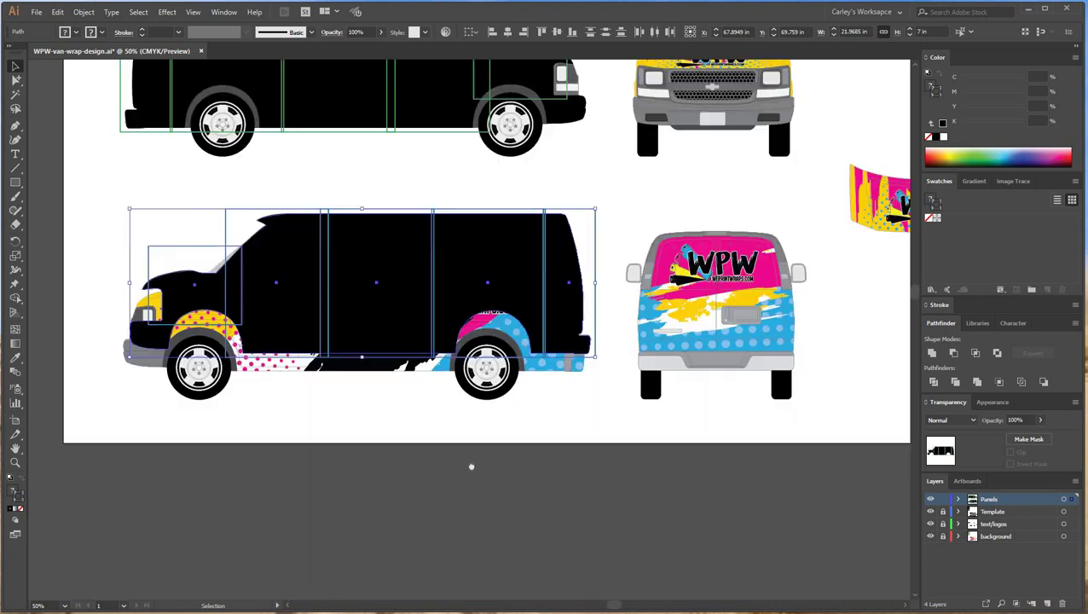
left_click_drag(553, 499, 646, 487)
left_click(645, 449)
key("ctrl+equal")
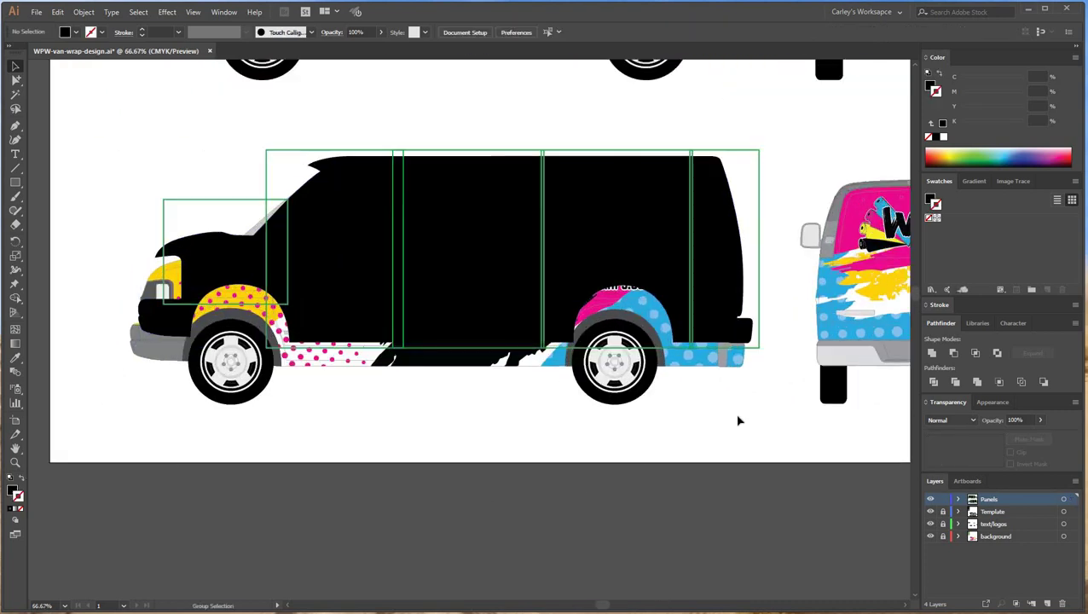
left_click_drag(313, 300, 307, 332)
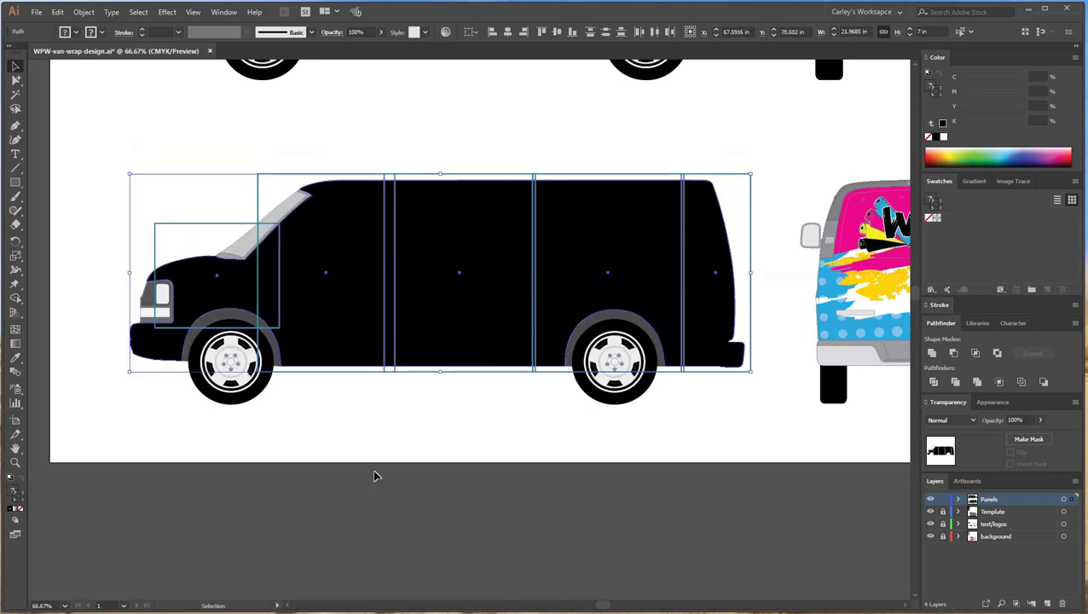
- Remove the black silhouettes from both side views, keeping only the green panel rectangles over the artwork
left_click_drag(597, 446, 507, 487)
left_click(429, 510)
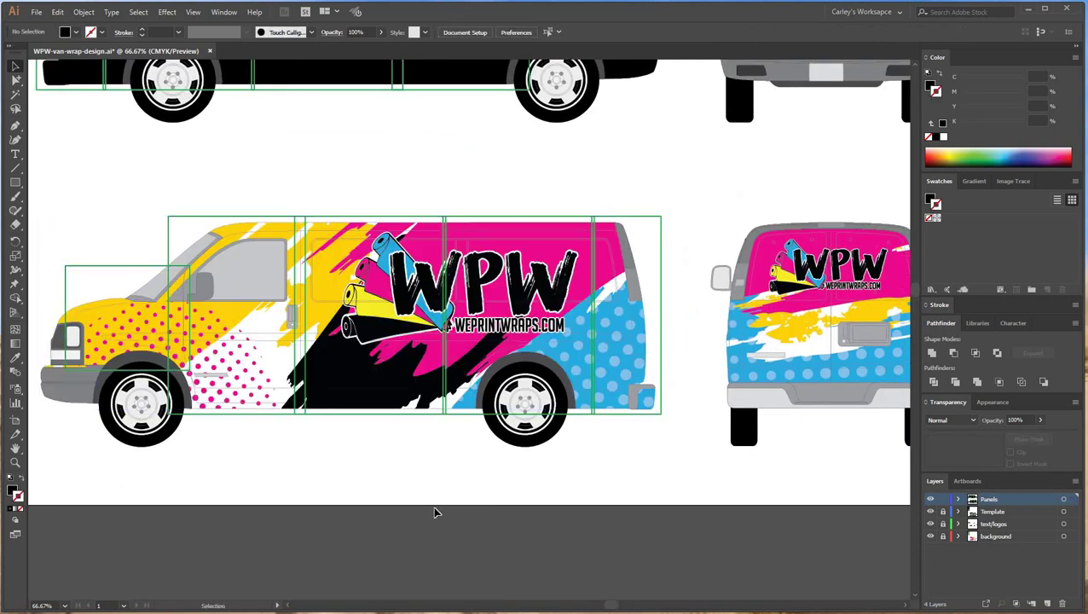
scroll(462, 92, "up", 3)
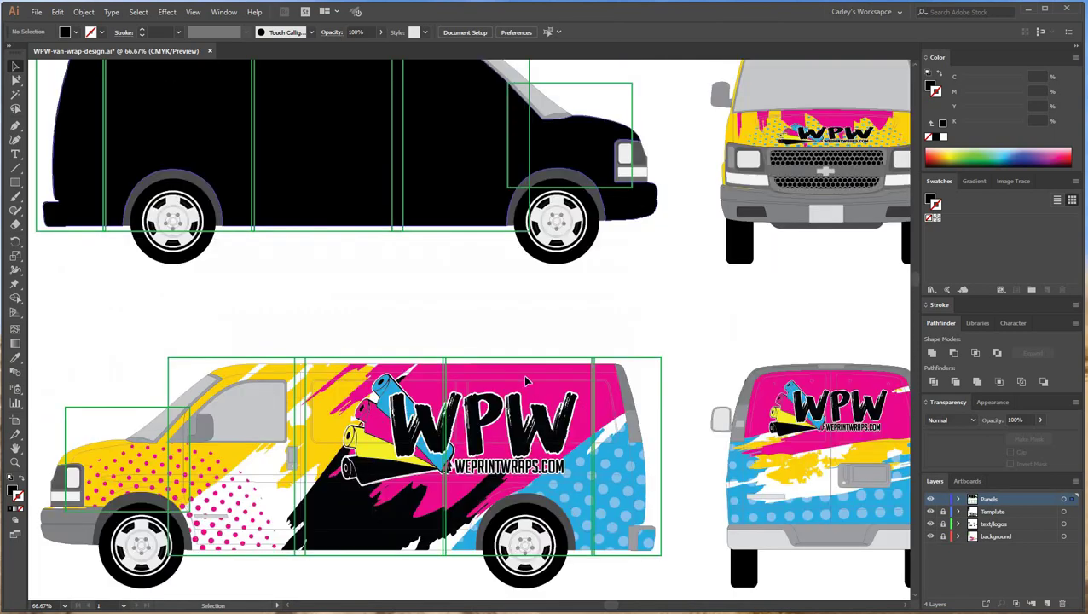
left_click_drag(420, 299, 474, 348)
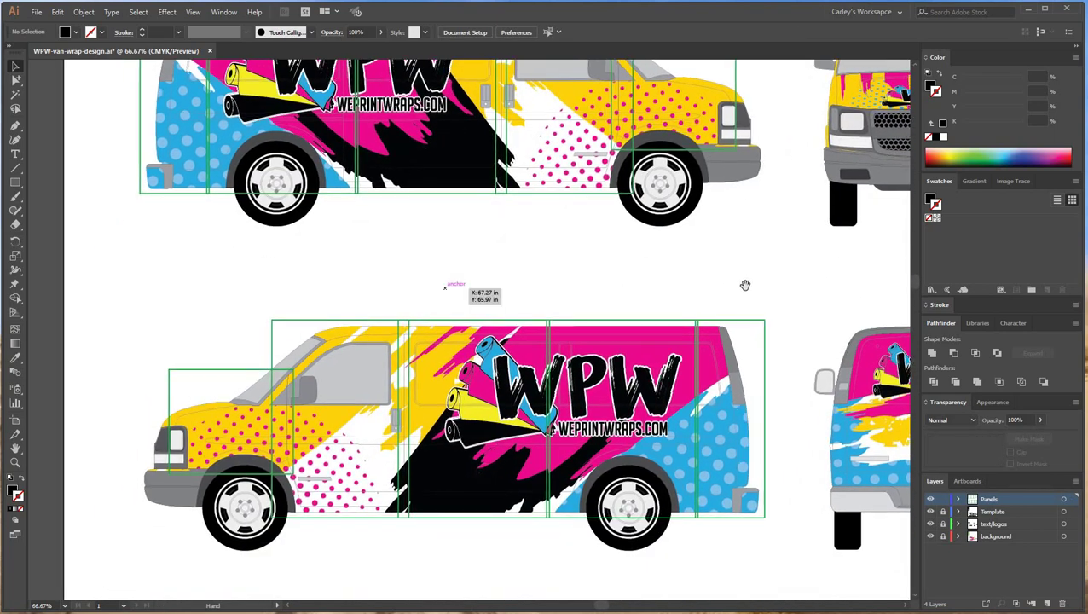
- Take over the no-fill, 3 pt green stroke style from the lower van's rearmost panel rectangle for new shapes
left_click_drag(747, 290, 318, 269)
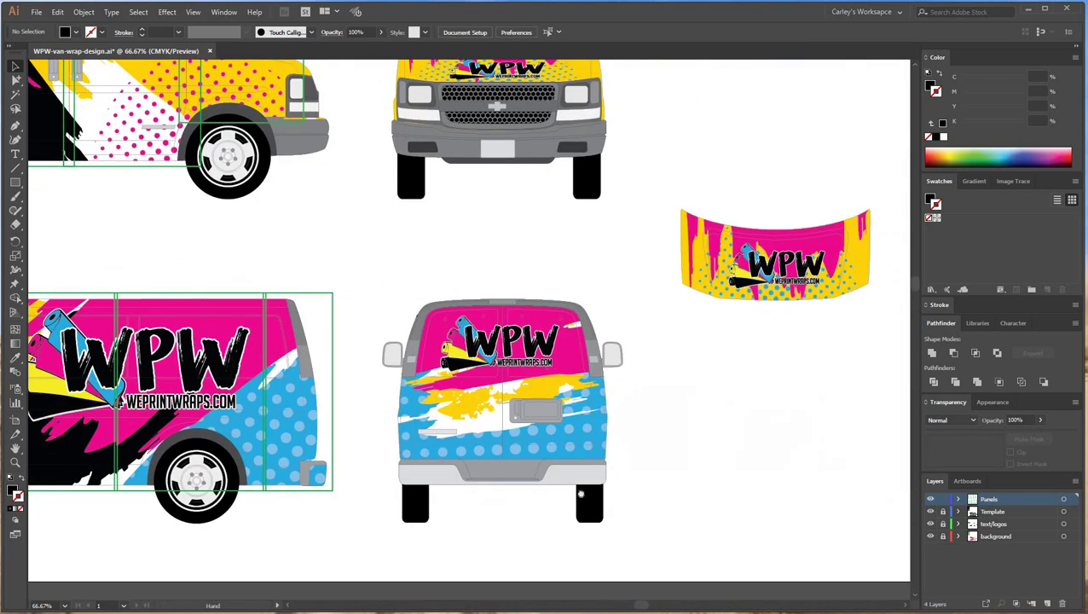
left_click_drag(701, 502, 682, 473)
left_click_drag(385, 516, 353, 323)
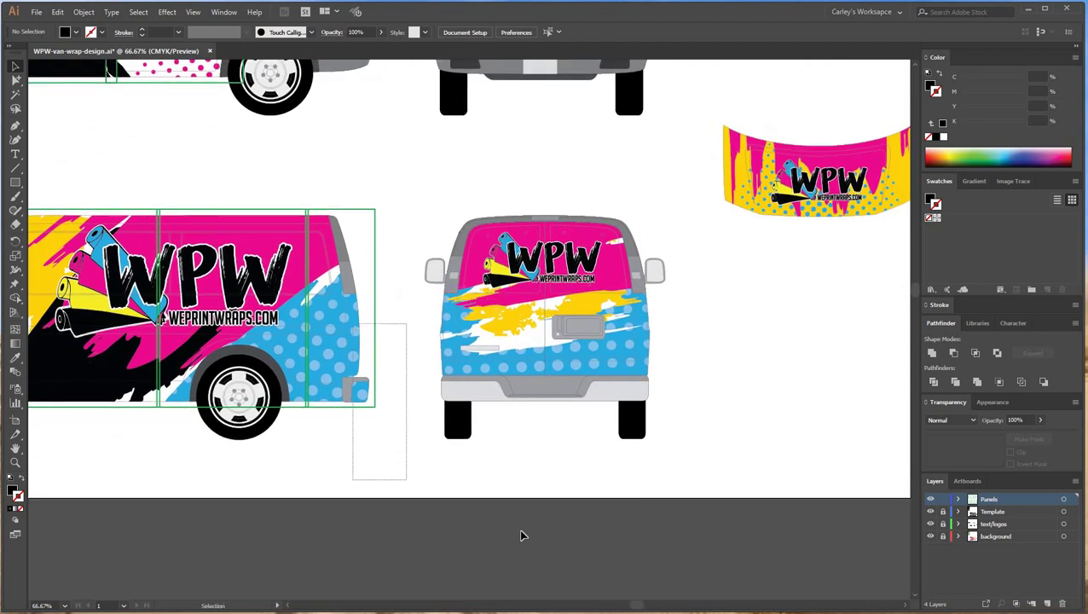
left_click(596, 539)
key("ctrl+plus")
key("ctrl+plus")
left_click_drag(604, 462, 362, 476)
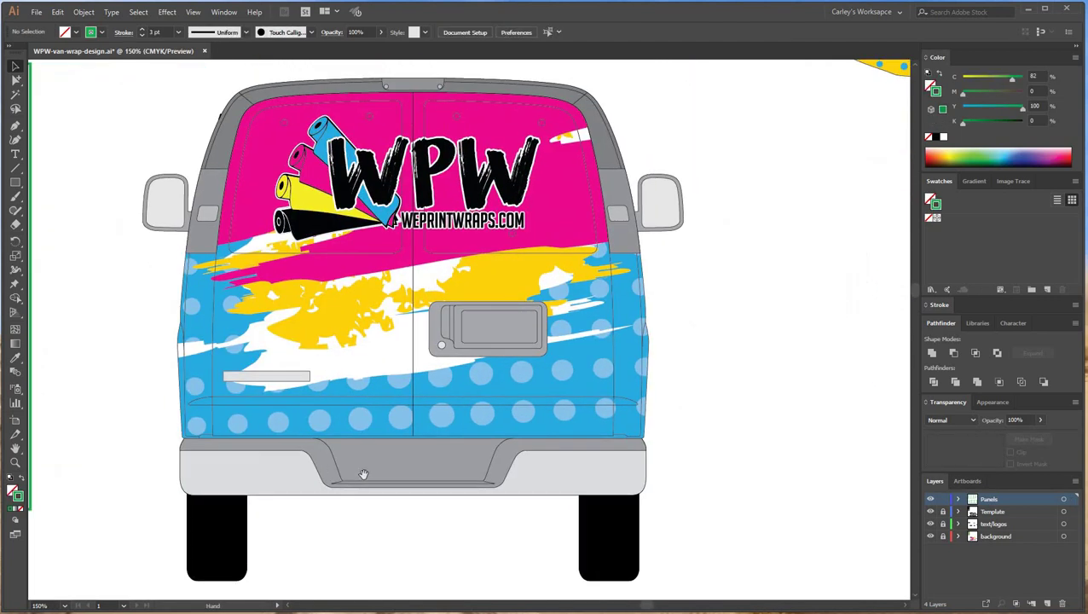
scroll(262, 369, "left", 6)
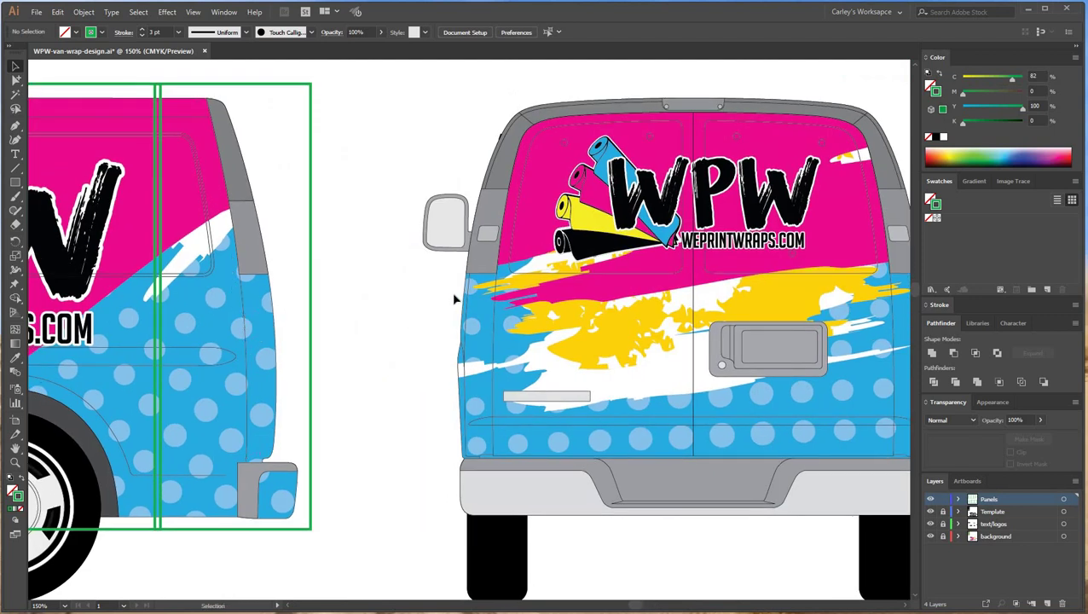
left_click(15, 182)
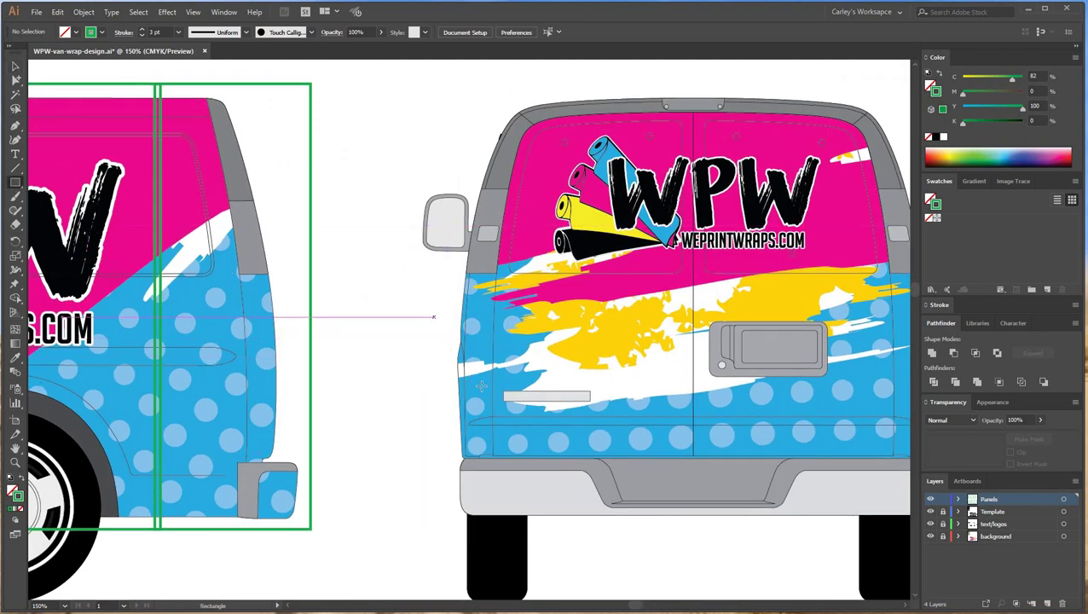
mouse_move(434, 313)
left_mouse_down()
mouse_move(498, 389)
mouse_move(492, 428)
mouse_move(516, 478)
left_mouse_up()
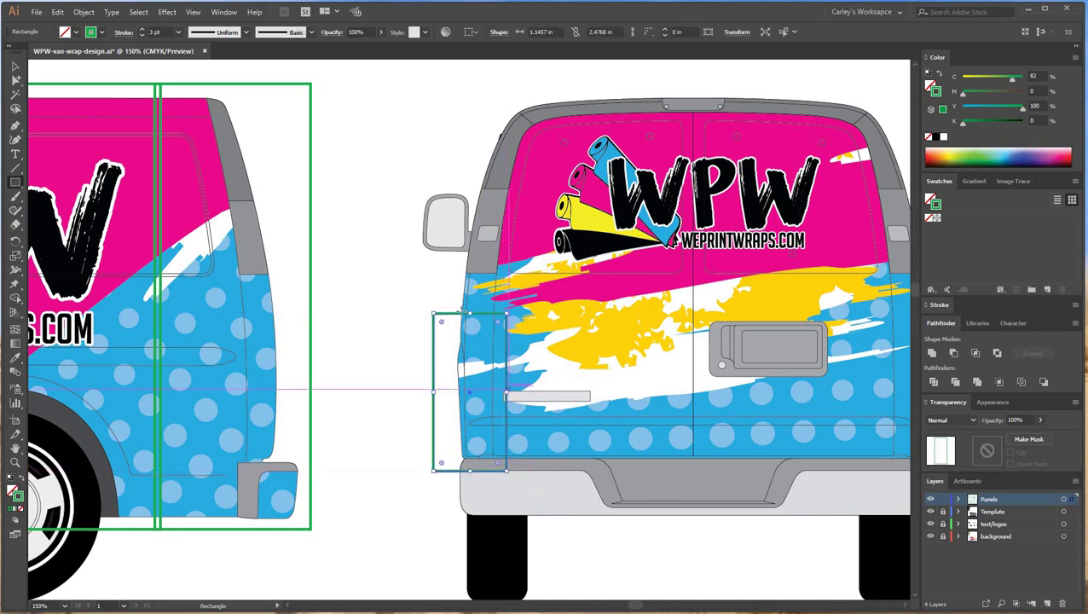
left_click_drag(508, 314, 509, 262)
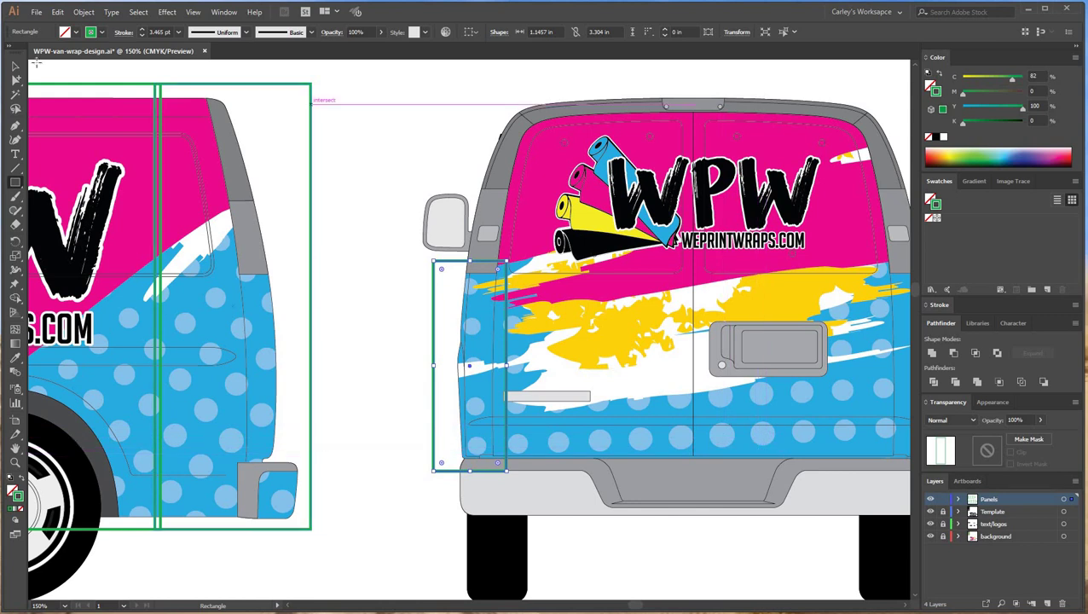
key("v")
left_click_drag(442, 318, 370, 433)
key("Delete")
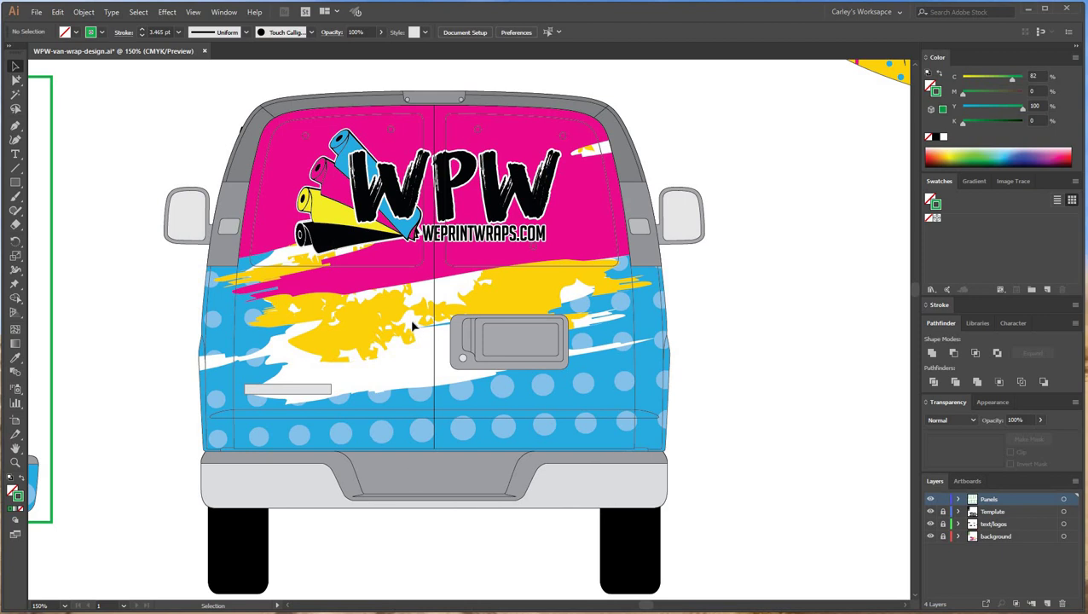
- Draw a panel rectangle over the right rear door and set its size to 3.6 in wide by 5.8 in high
left_click(14, 181)
mouse_move(434, 105)
left_mouse_down()
mouse_move(621, 446)
mouse_move(682, 466)
left_mouse_up()
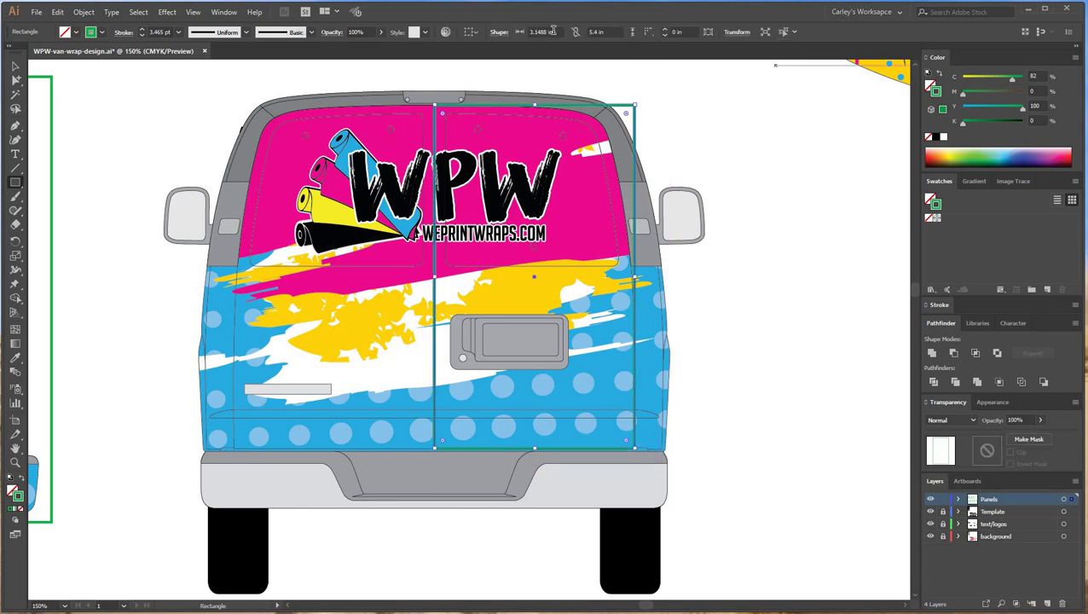
left_click(504, 34)
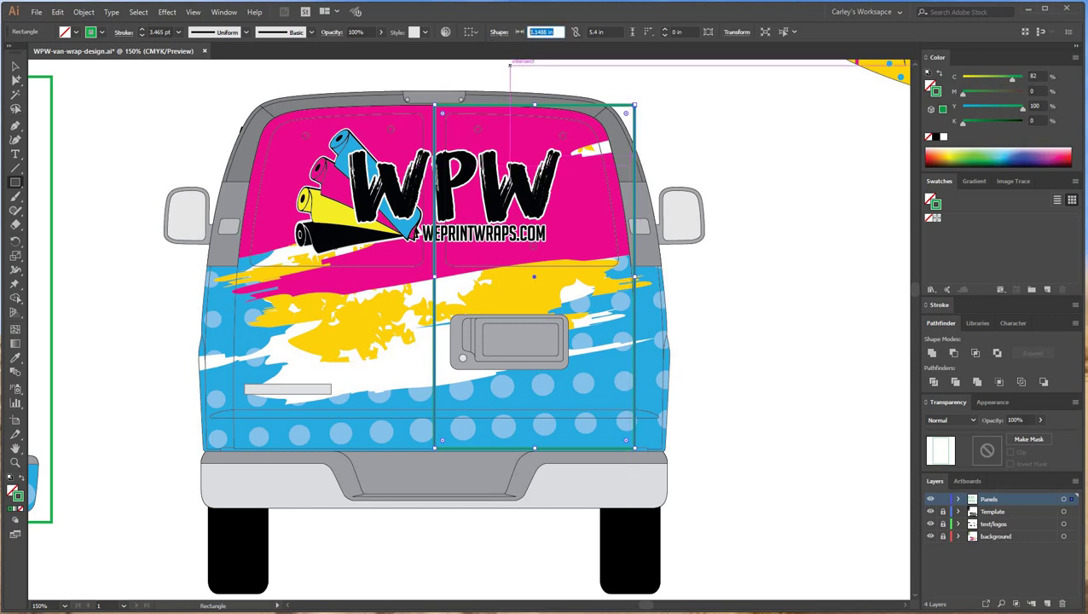
type("3.6")
key("Tab")
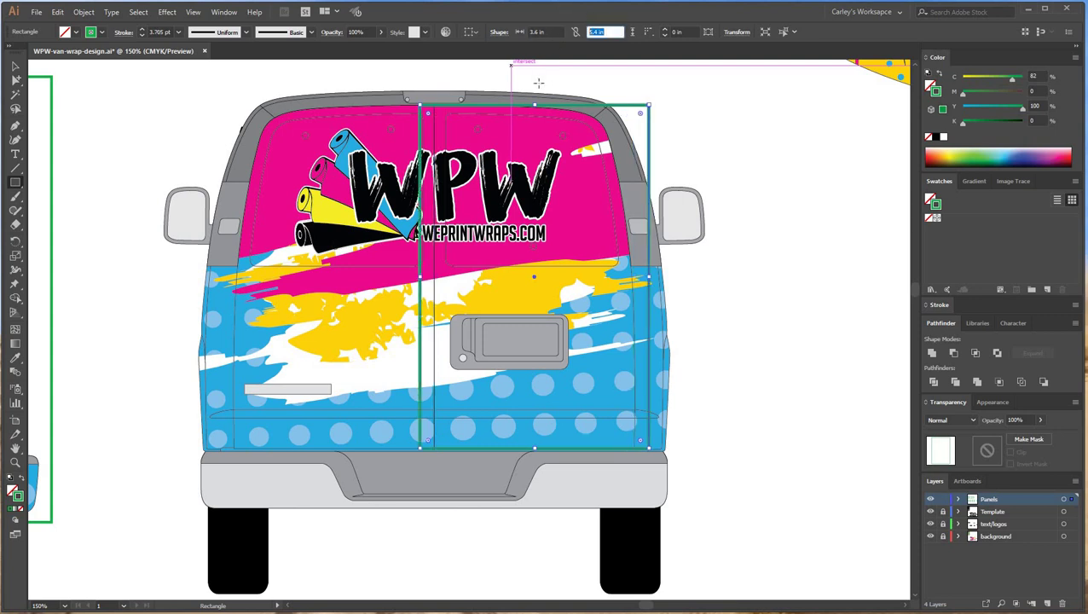
type("5.8")
key("Return")
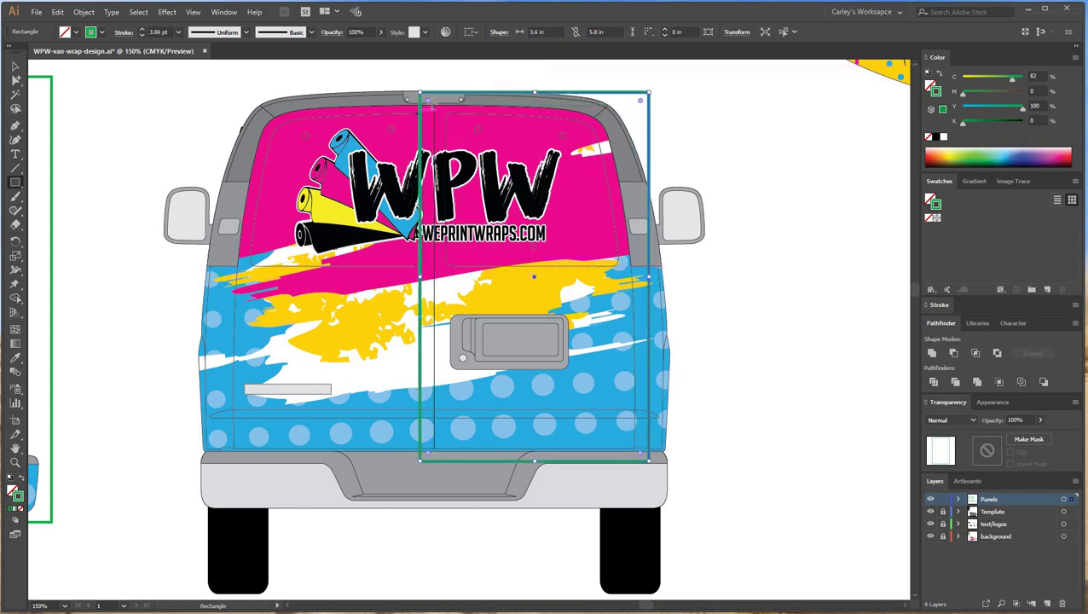
- Add a 3.6 by 5.8 in panel rectangle over the left rear door, overlapping the right door's panel at the centre seam
left_click_drag(212, 339, 233, 449)
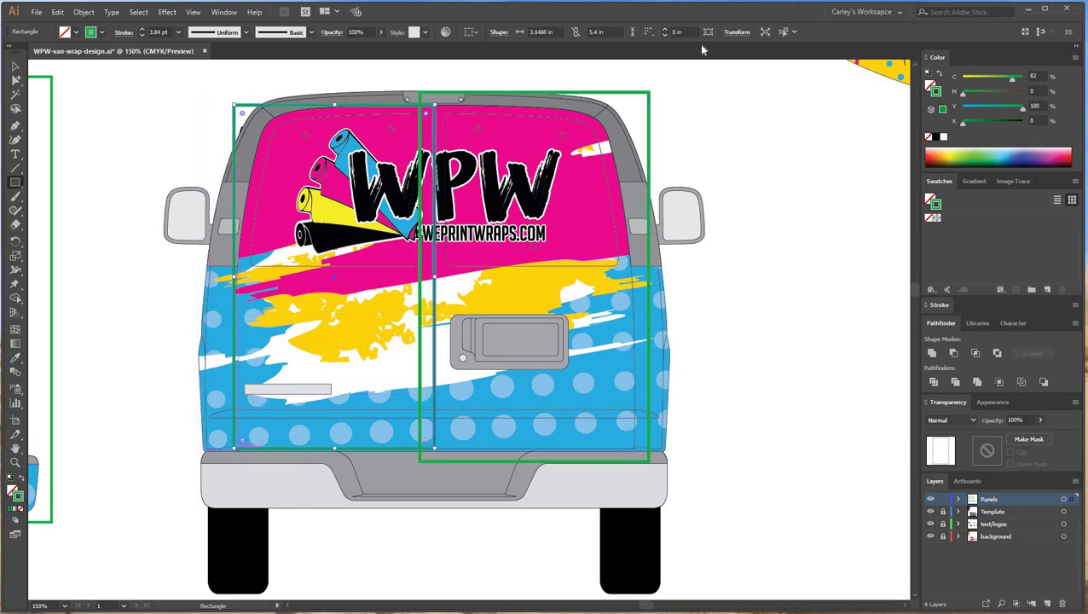
left_click(520, 33)
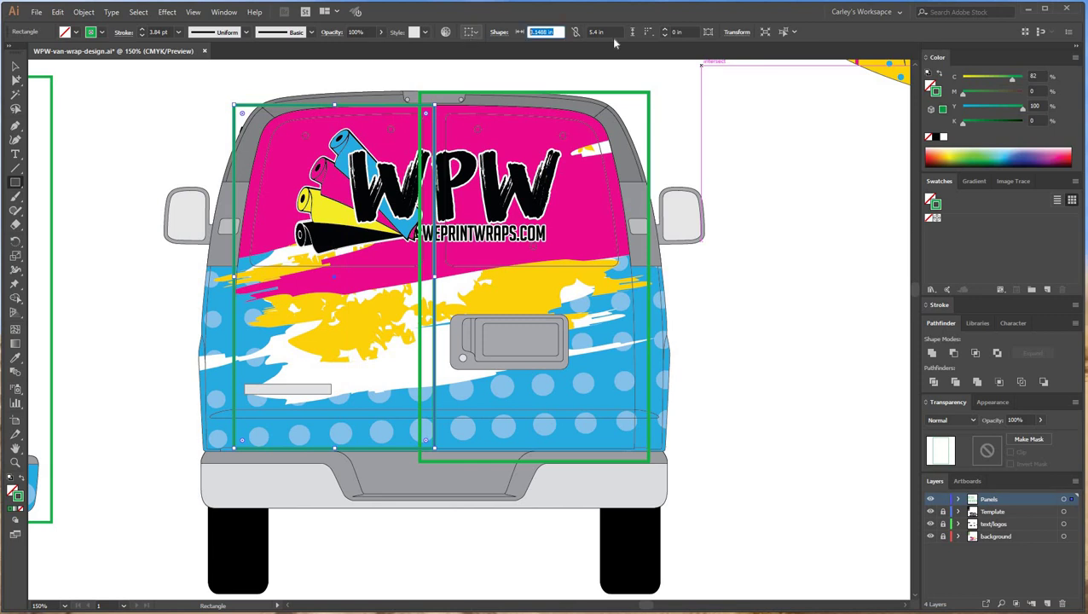
type("3.6")
key("Tab")
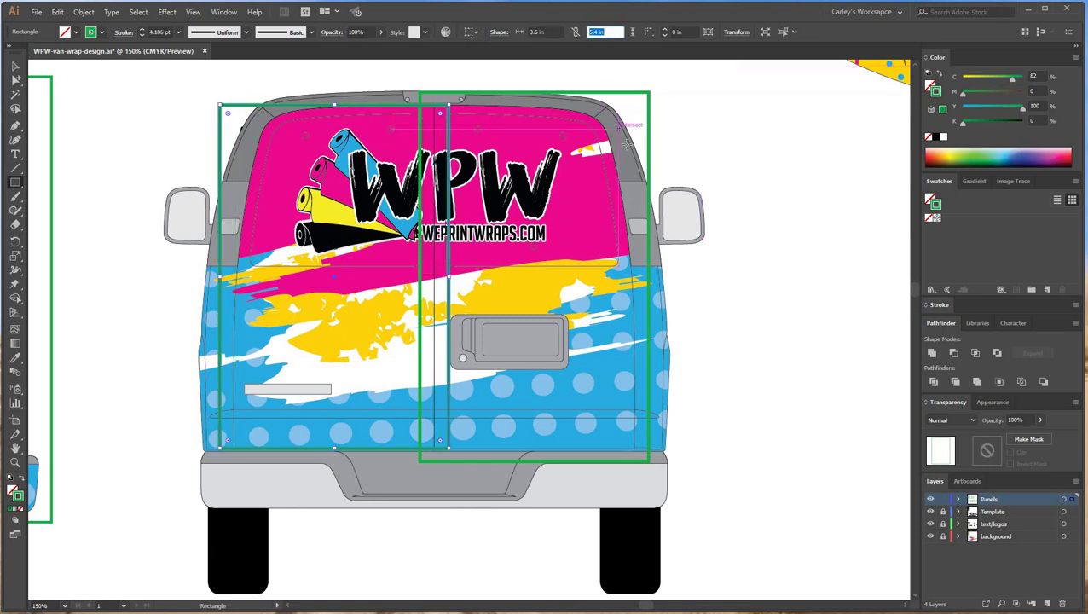
type("5.8")
key("Return")
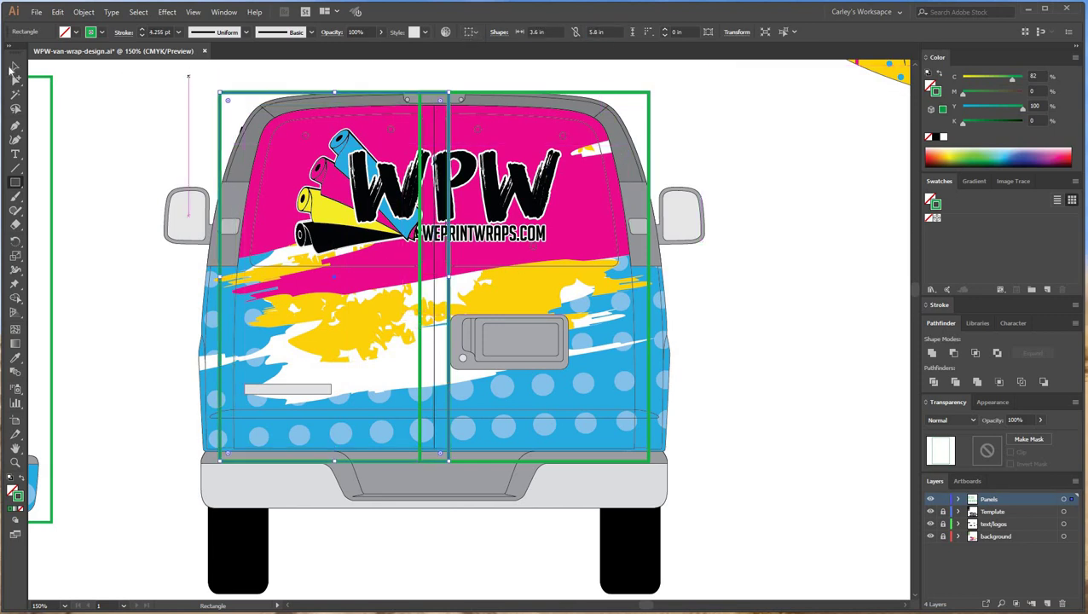
key("v")
left_click(623, 265)
left_click_drag(624, 265, 642, 313)
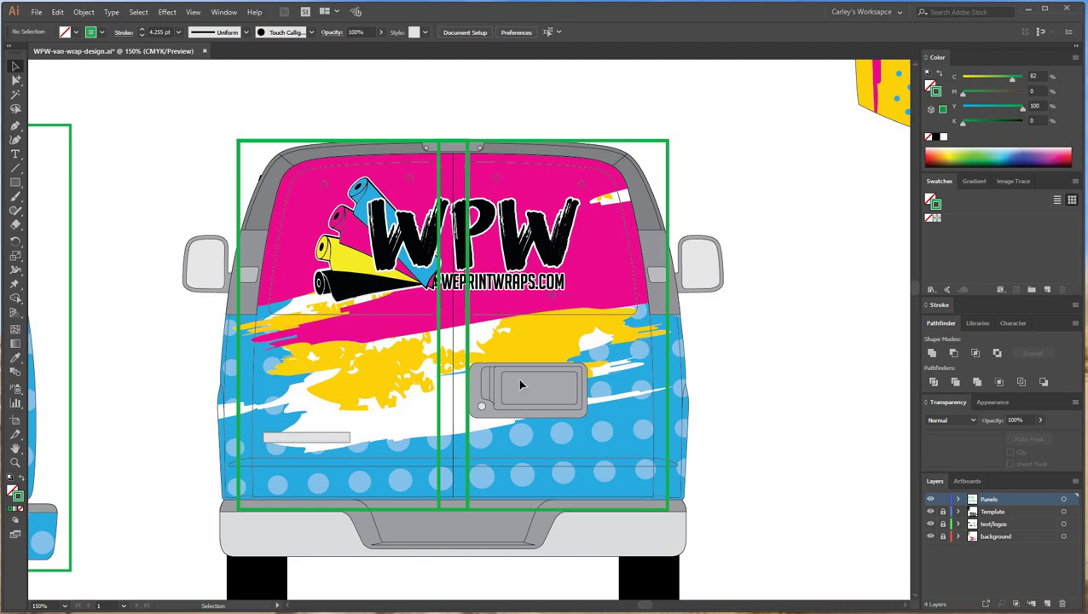
- Try a separate panel rectangle about 2.69 by 2.4 in over the left rear window
left_click(15, 183)
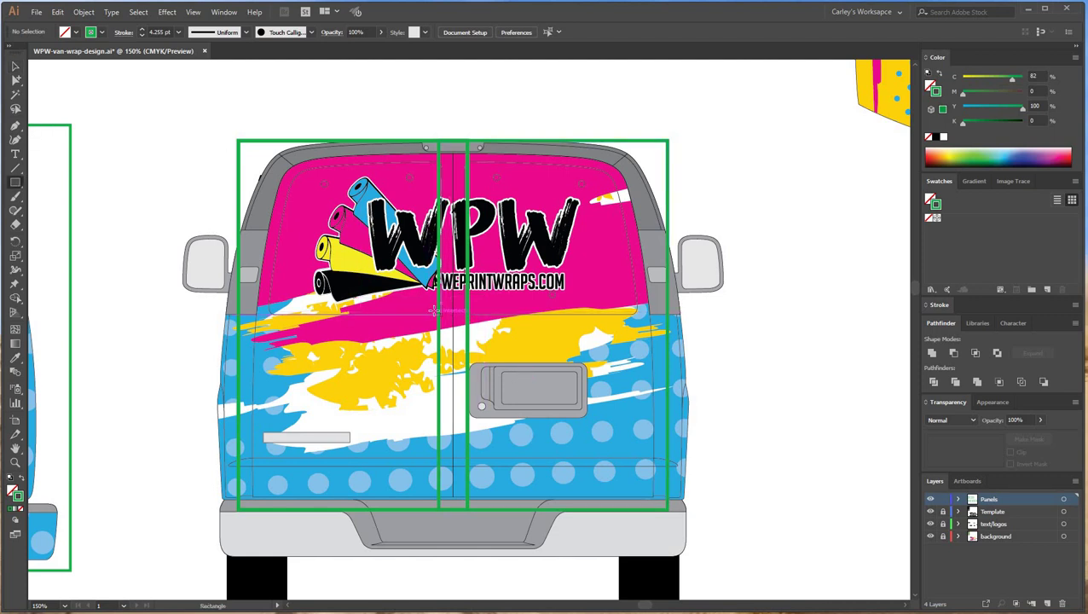
mouse_move(439, 313)
left_mouse_down()
mouse_move(270, 152)
mouse_move(272, 162)
left_mouse_up()
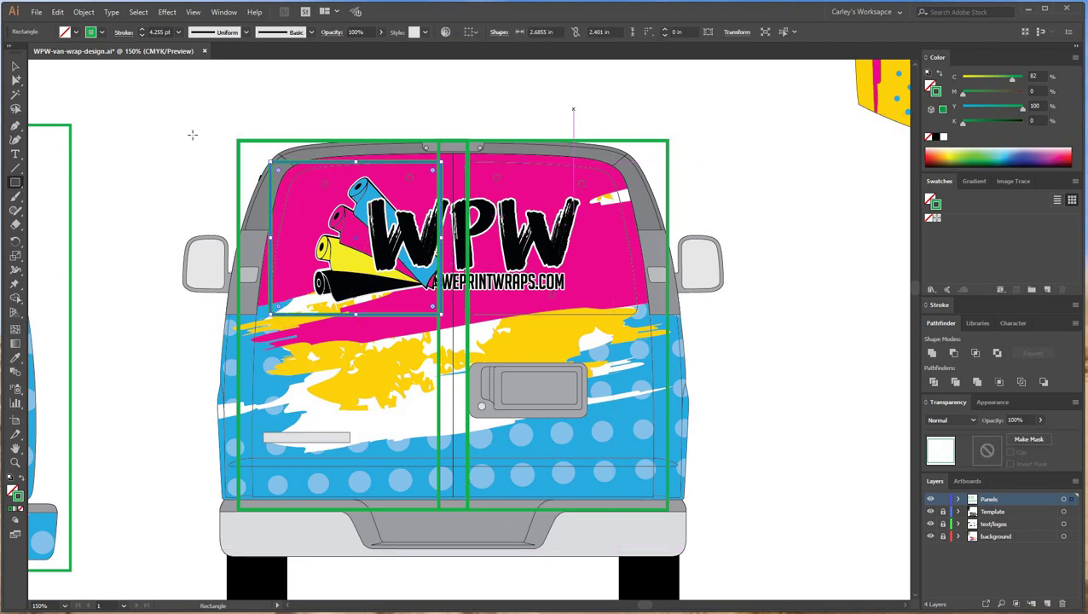
left_click(15, 66)
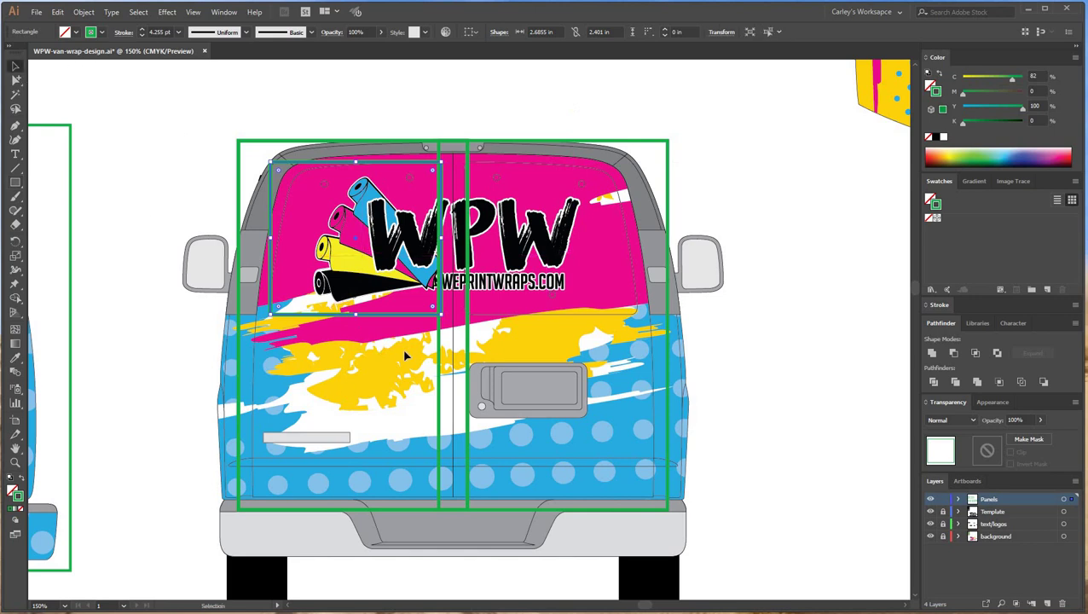
left_click(316, 345)
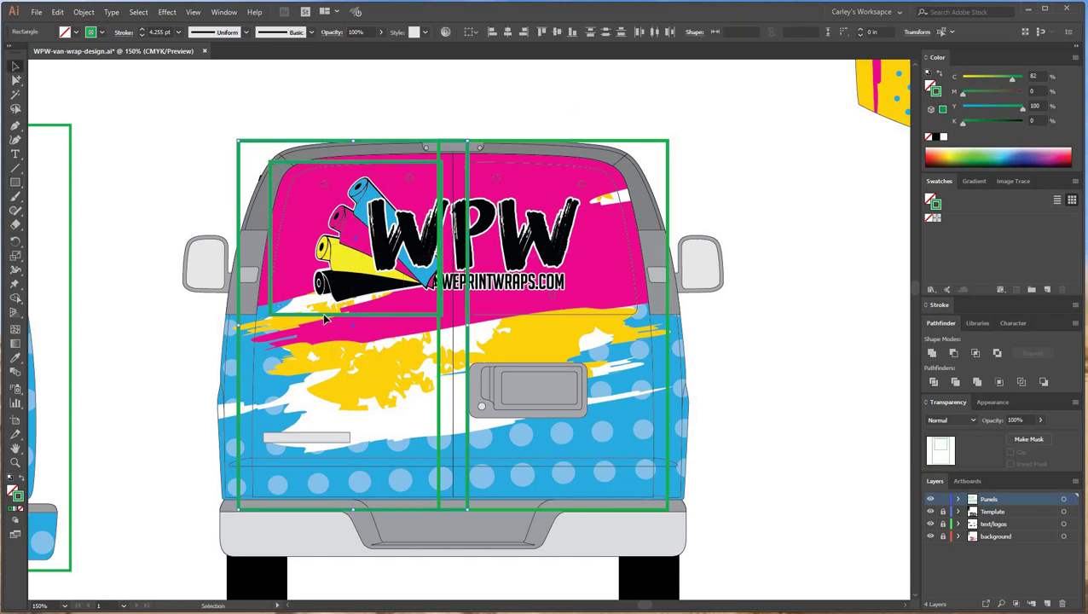
left_click(760, 269)
key("ctrl+z")
- Examine the front view and the separate flat hood artwork that still lack panel rectangles
left_click_drag(746, 218, 720, 516)
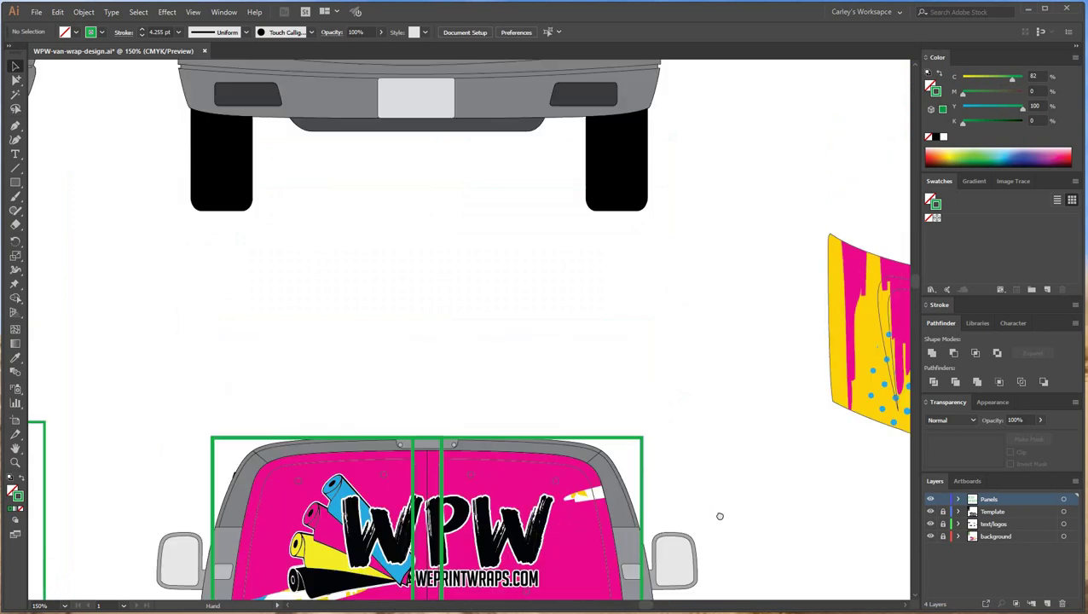
scroll(721, 388, "up", 5)
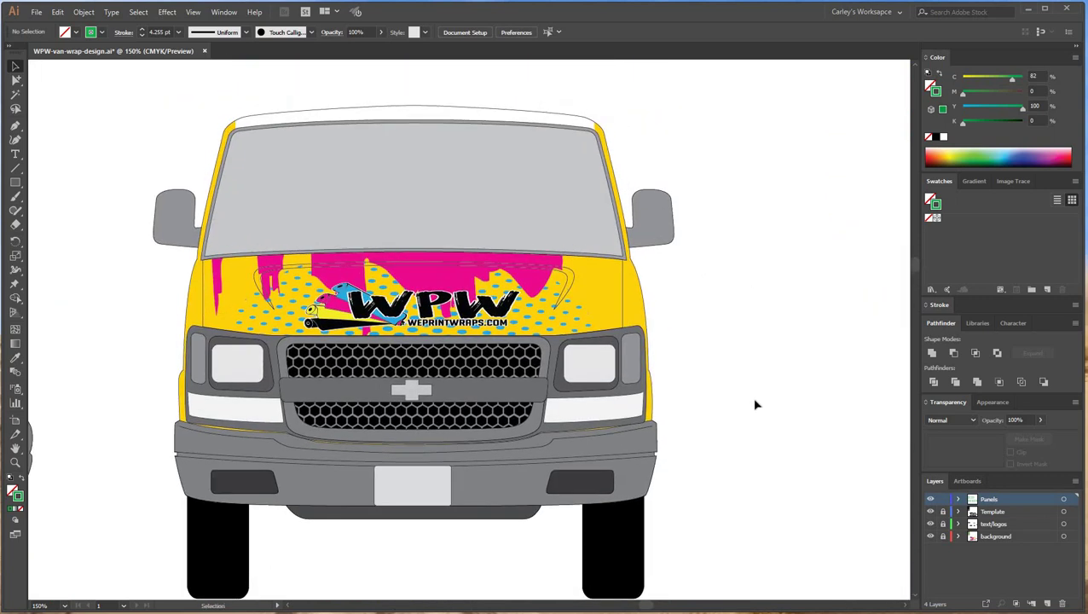
key("ctrl+minus")
key("ctrl+minus")
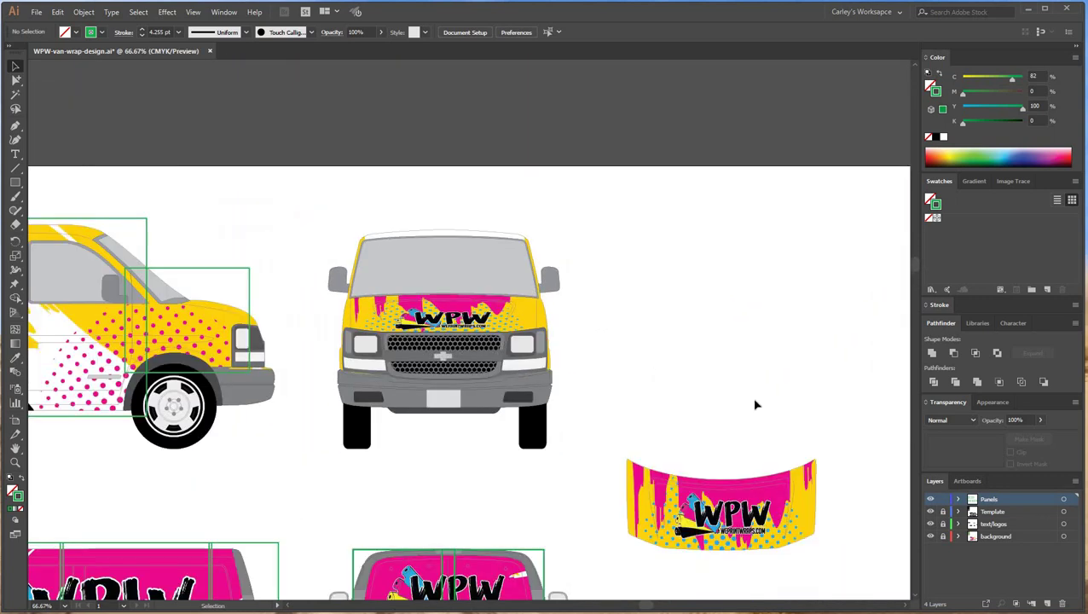
left_click_drag(603, 443, 631, 373)
left_click_drag(581, 429, 584, 410)
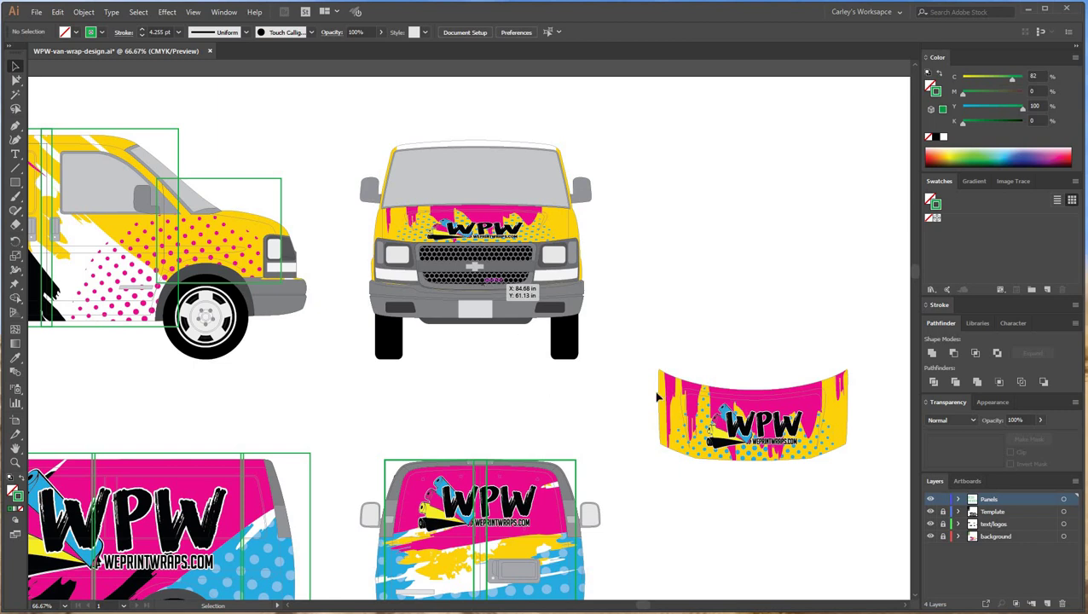
mouse_move(469, 442)
left_mouse_down()
mouse_move(356, 304)
mouse_move(623, 453)
left_mouse_up()
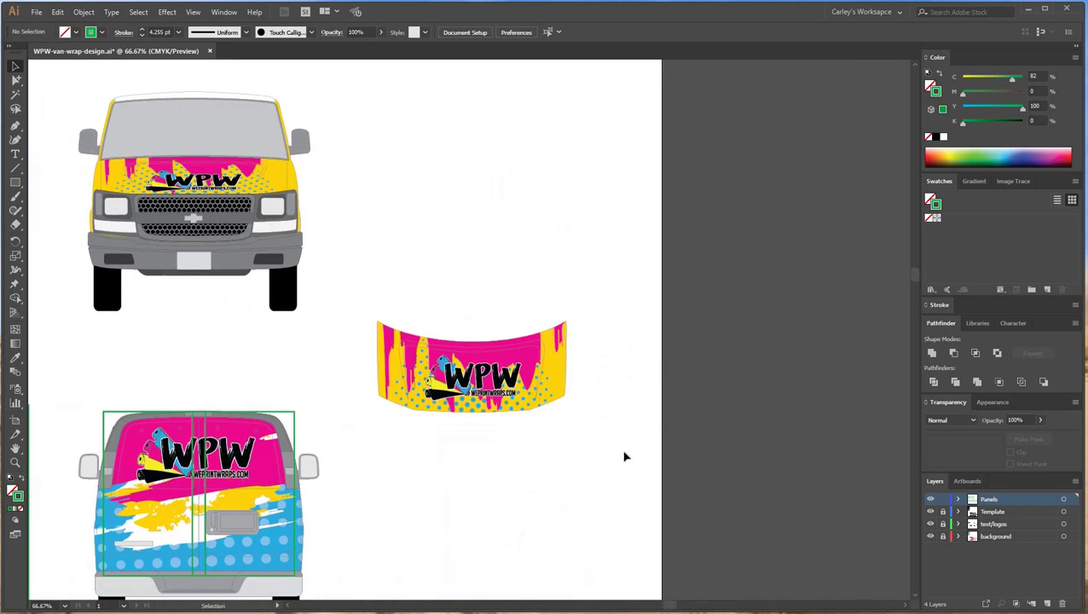
left_click_drag(604, 530, 572, 490)
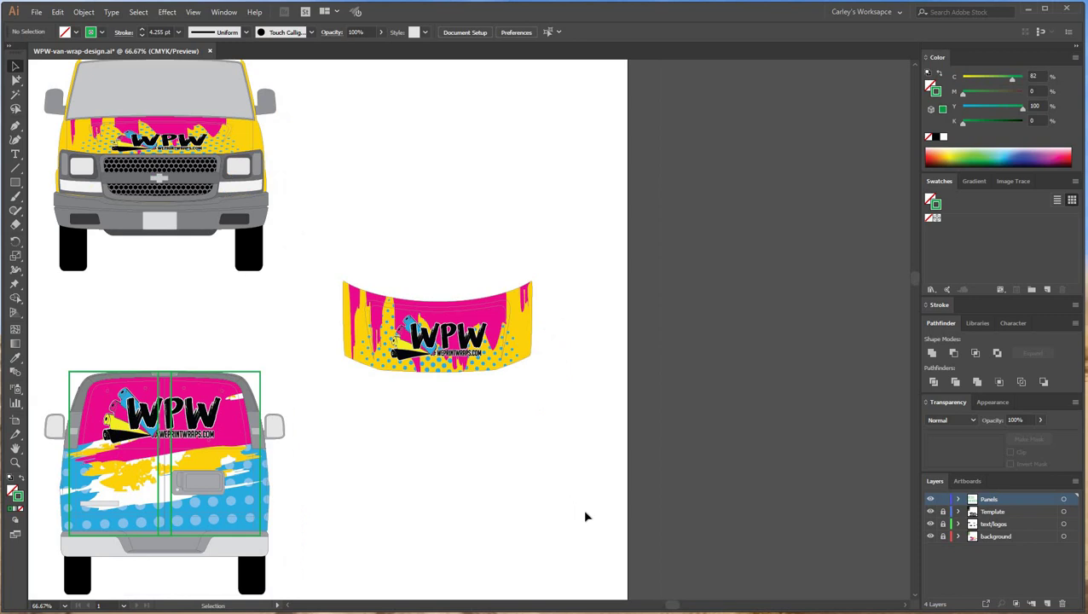
key("ctrl+plus")
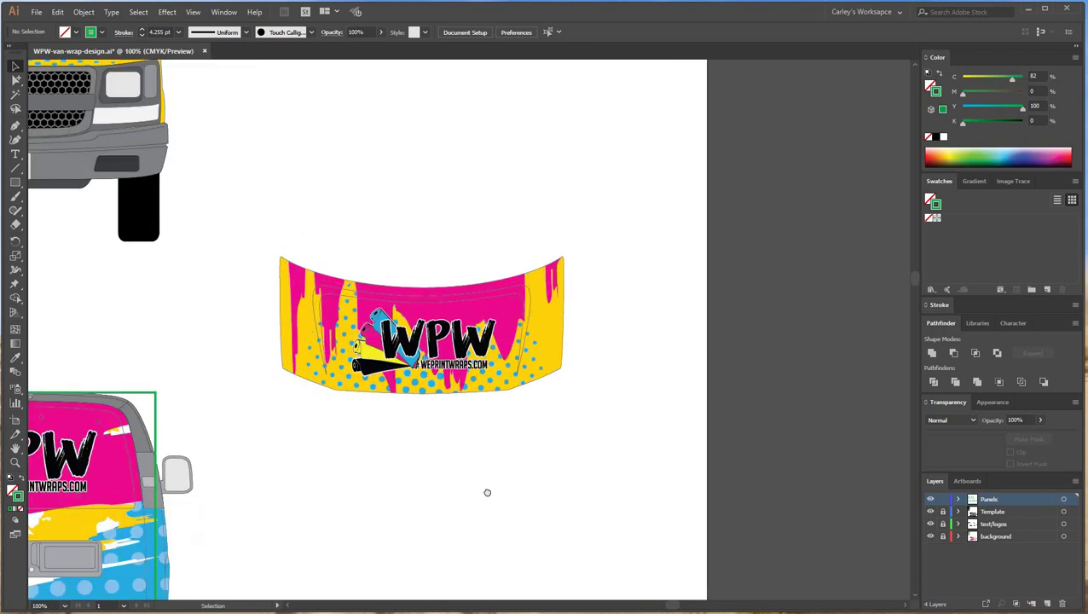
left_click_drag(487, 493, 596, 475)
left_click_drag(258, 391, 304, 407)
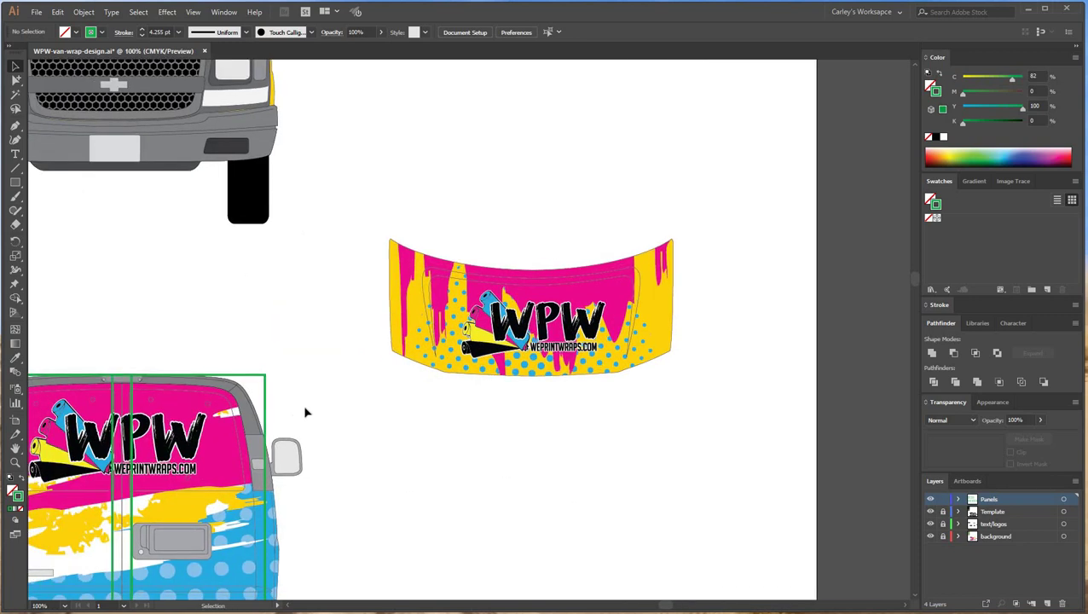
left_click(678, 539)
key("ctrl+plus")
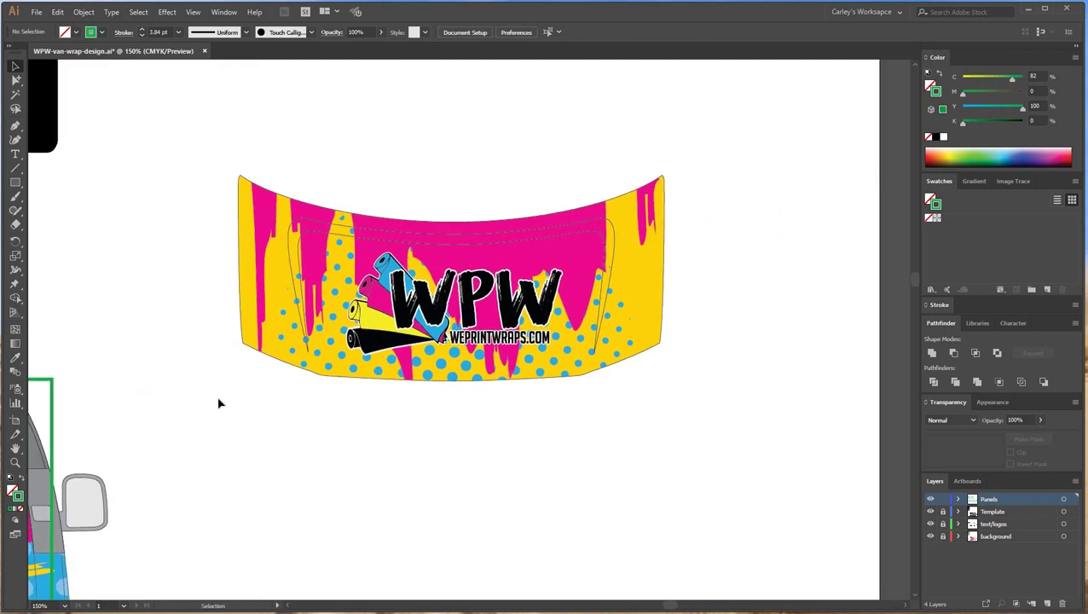
left_click(15, 182)
left_click_drag(457, 221, 519, 219)
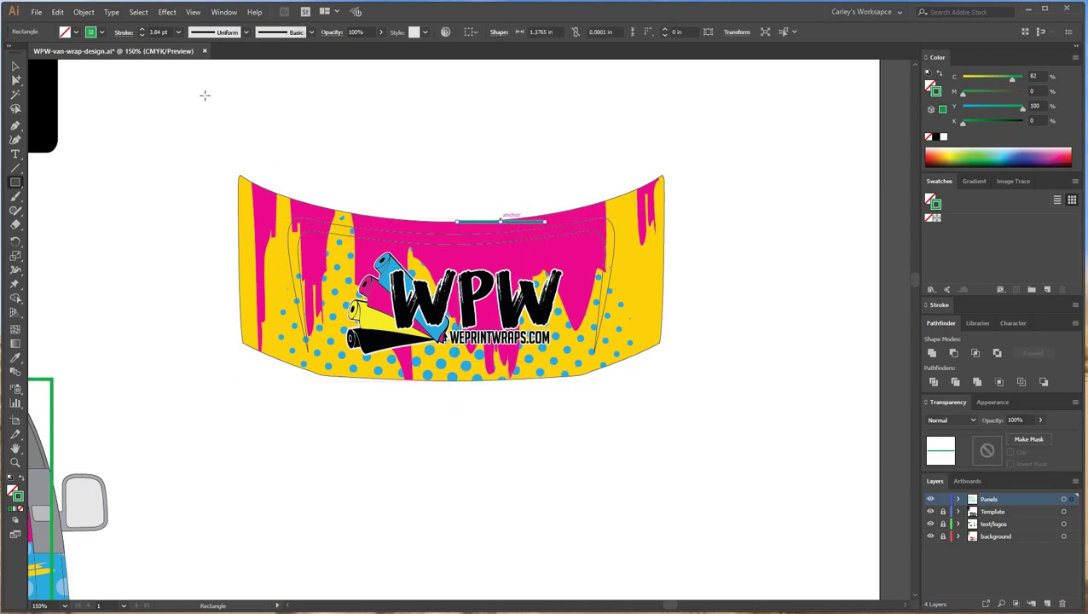
left_click(15, 67)
left_click(503, 176)
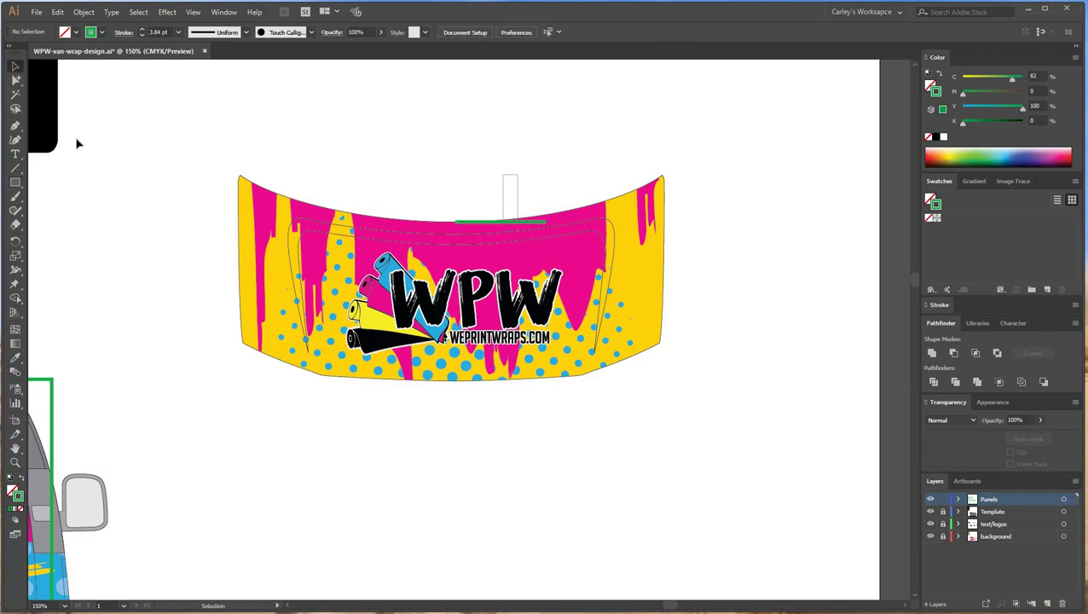
key("m")
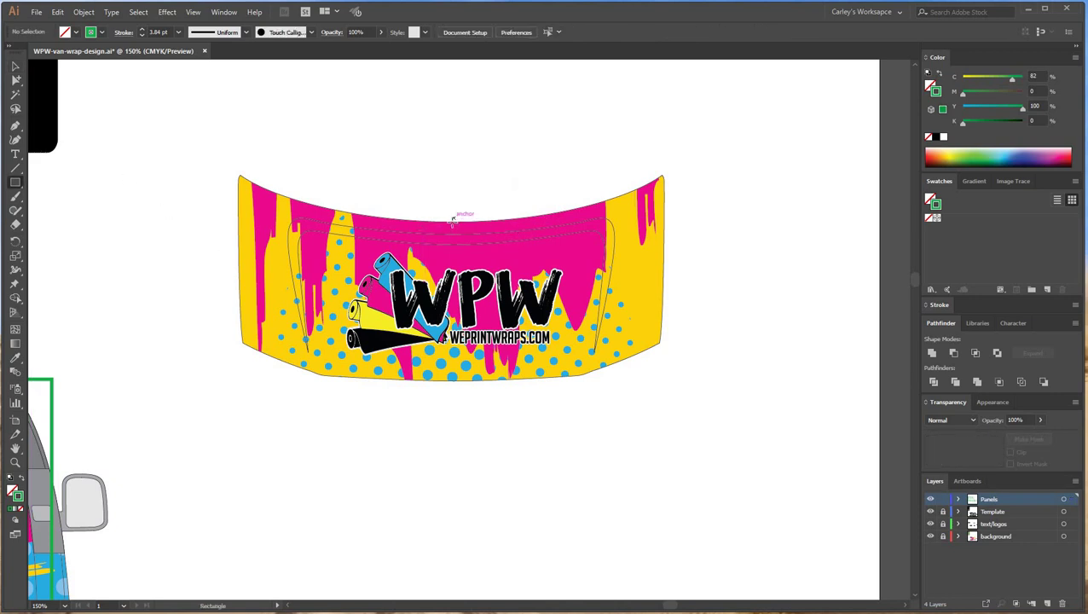
left_click_drag(454, 222, 678, 175)
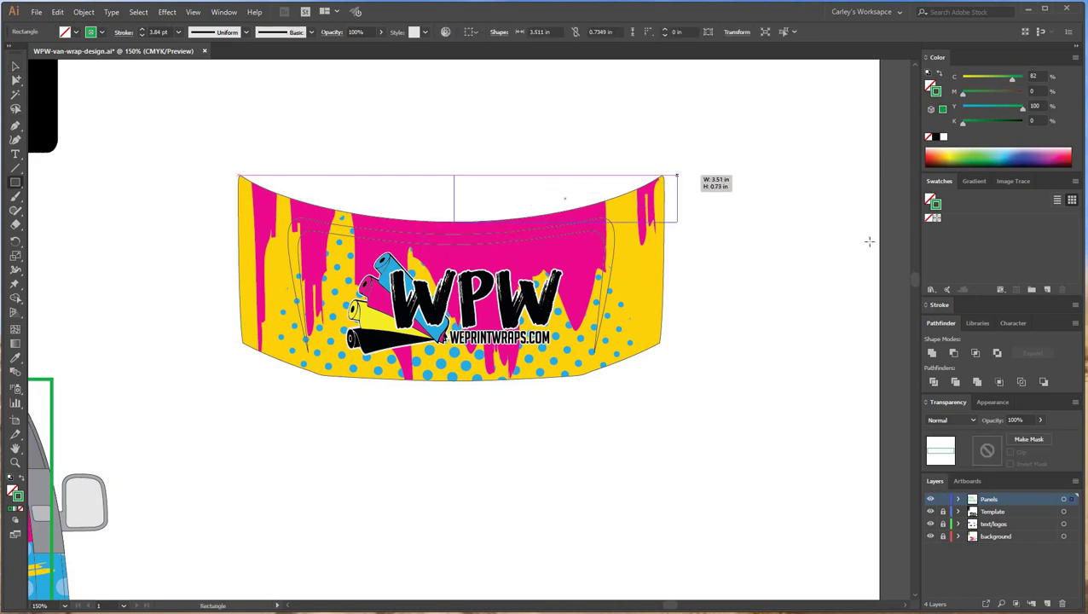
key("Delete")
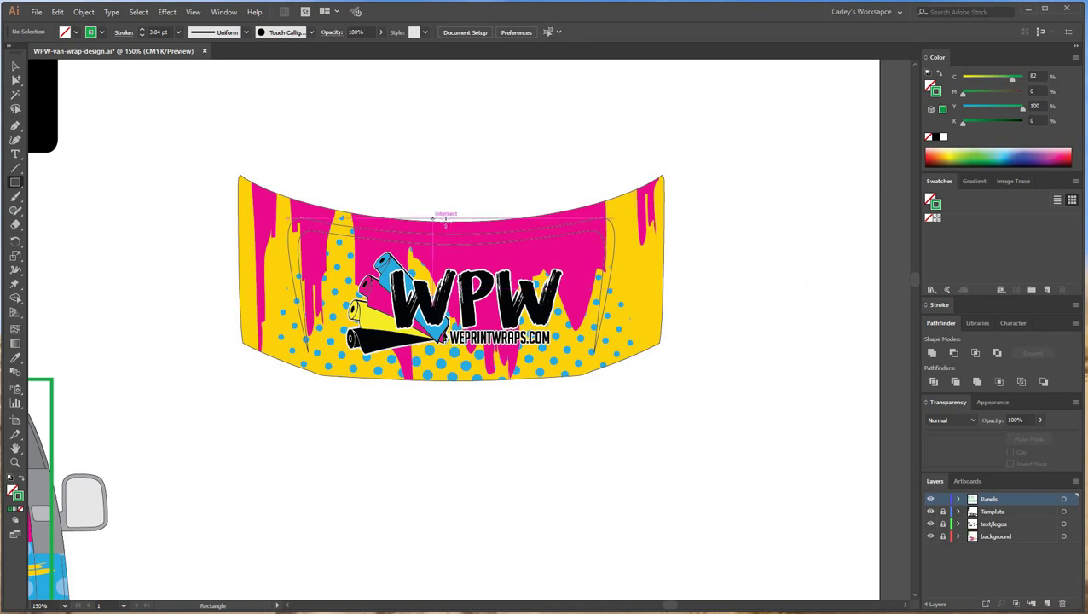
- Draw a panel rectangle on the flat hood artwork and set its size to 6.6 in wide by 2.6 in high
mouse_move(616, 372)
left_mouse_down()
mouse_move(625, 368)
mouse_move(627, 384)
left_mouse_up()
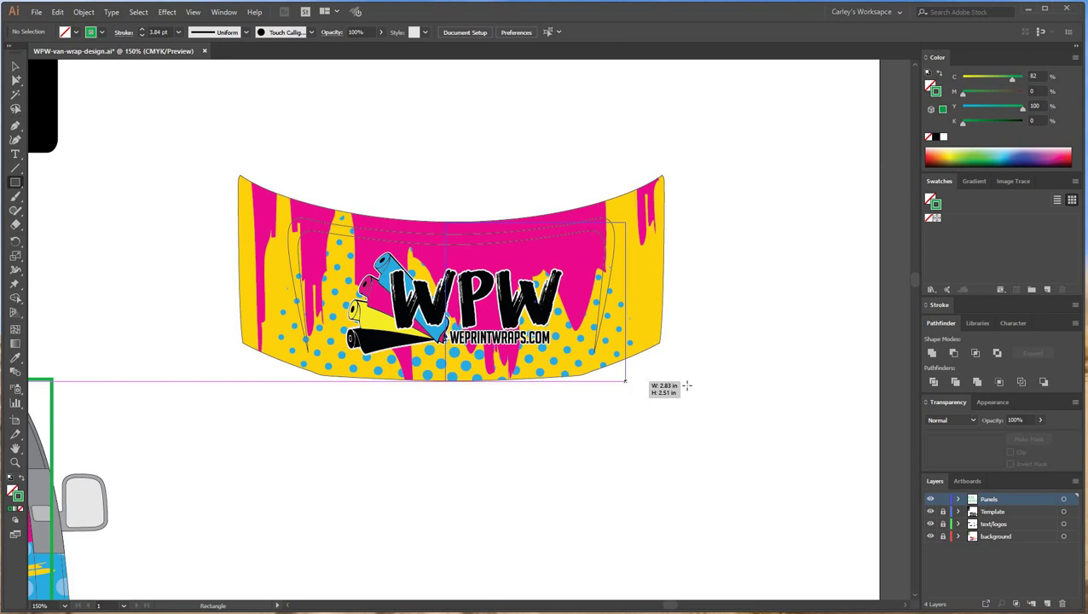
mouse_move(626, 381)
left_mouse_down()
mouse_move(661, 364)
mouse_move(665, 380)
left_mouse_up()
left_click_drag(618, 31, 488, 36)
type("6.6")
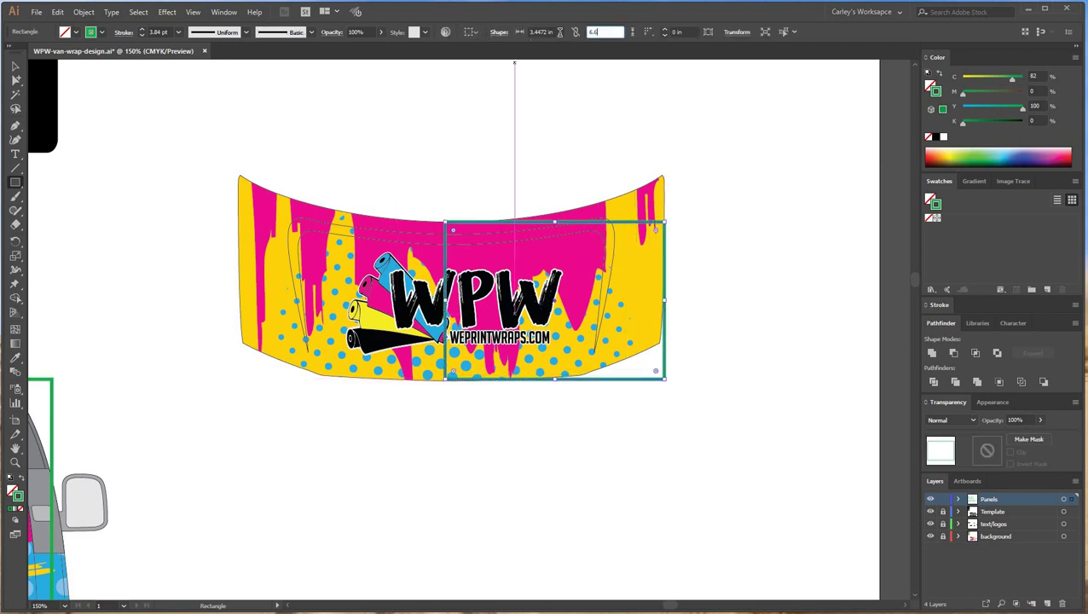
key("Return")
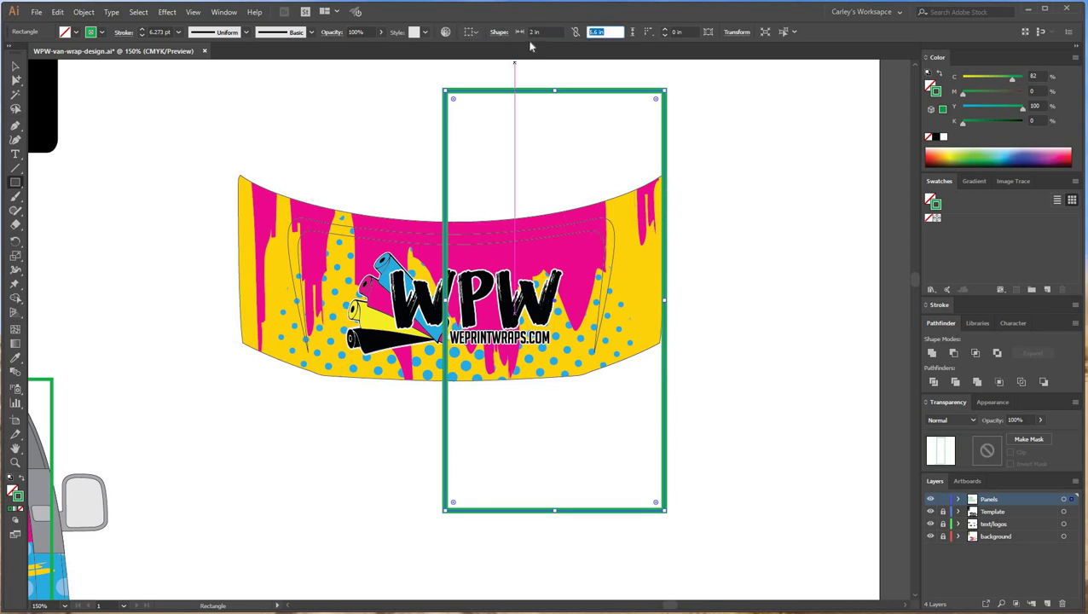
left_click_drag(544, 33, 476, 33)
type("6.6")
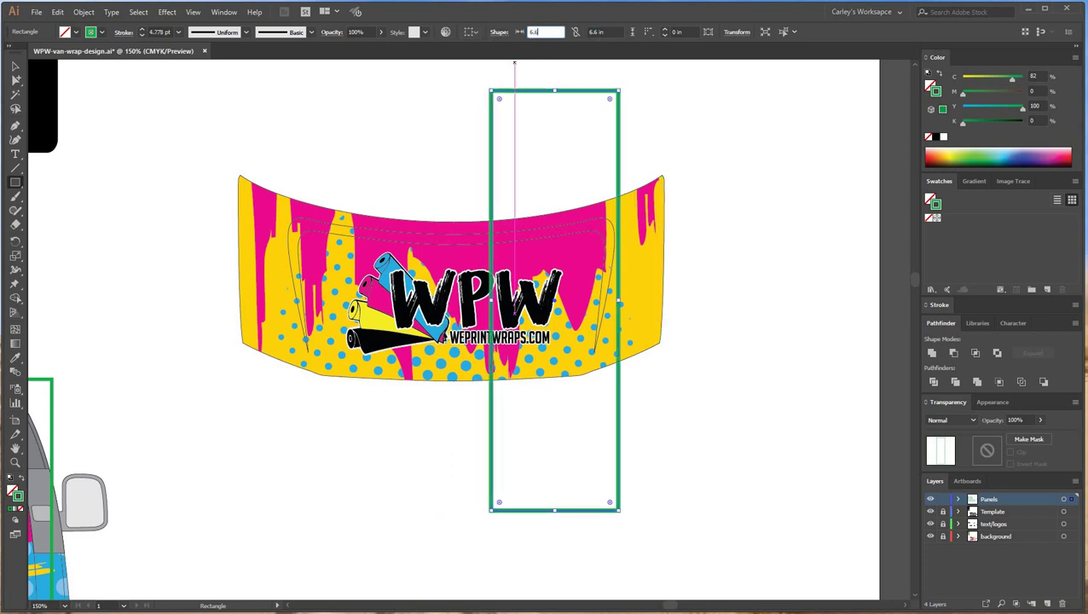
key("Tab")
type("2.6")
key("Return")
- Centre the hood panel rectangle horizontally on the artwork, covering the hood from the middle of its curved upper edge to its lower edge
left_click(15, 67)
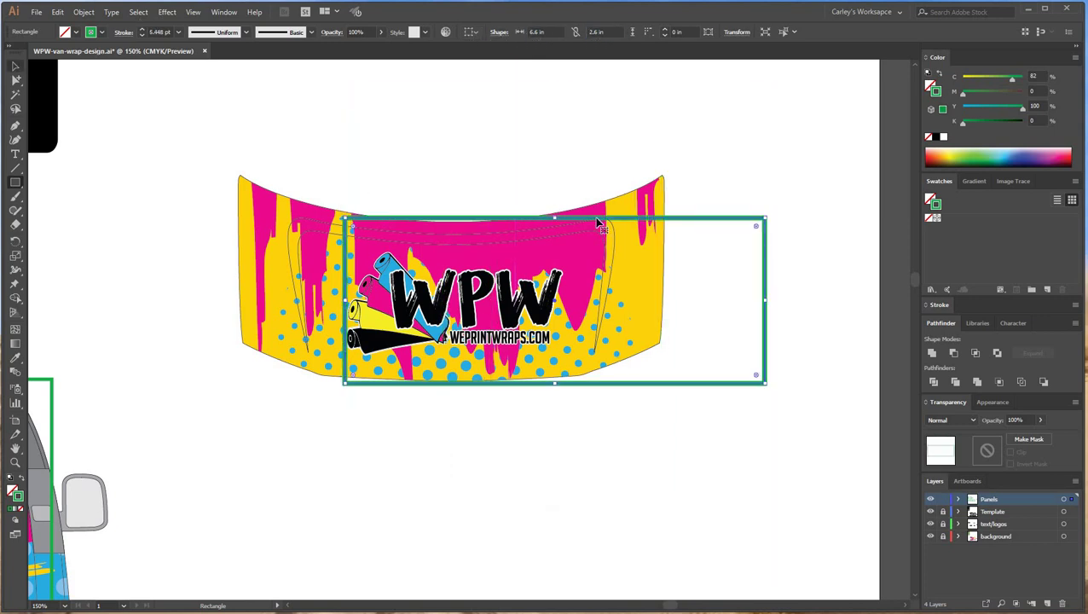
left_click_drag(623, 220, 539, 221)
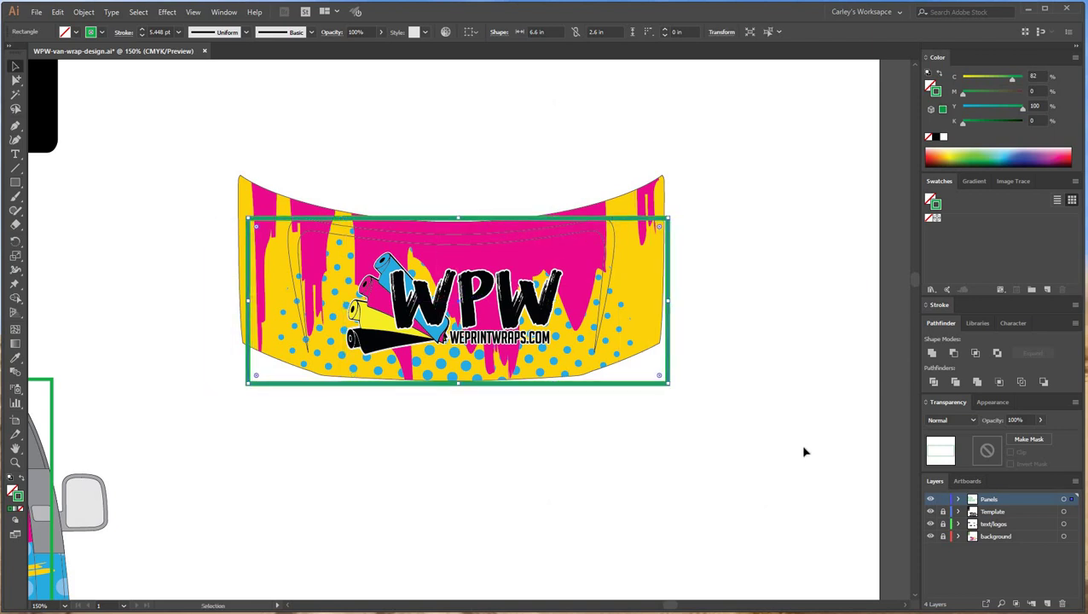
key("Left")
key("Left")
key("Left")
key("Left")
key("Left")
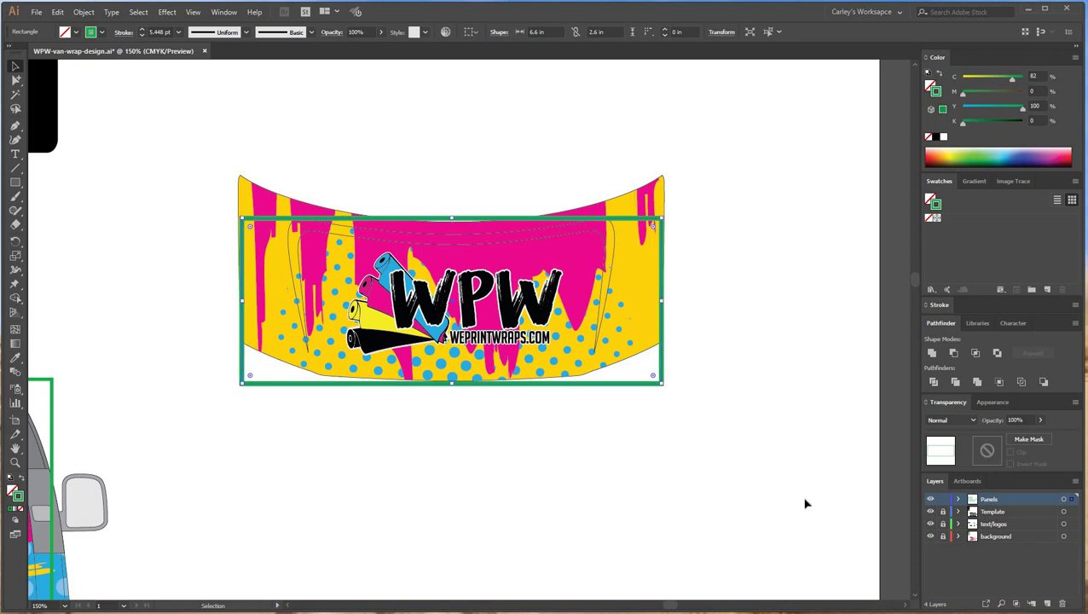
key("Up")
key("Up")
left_click_drag(472, 364, 533, 470)
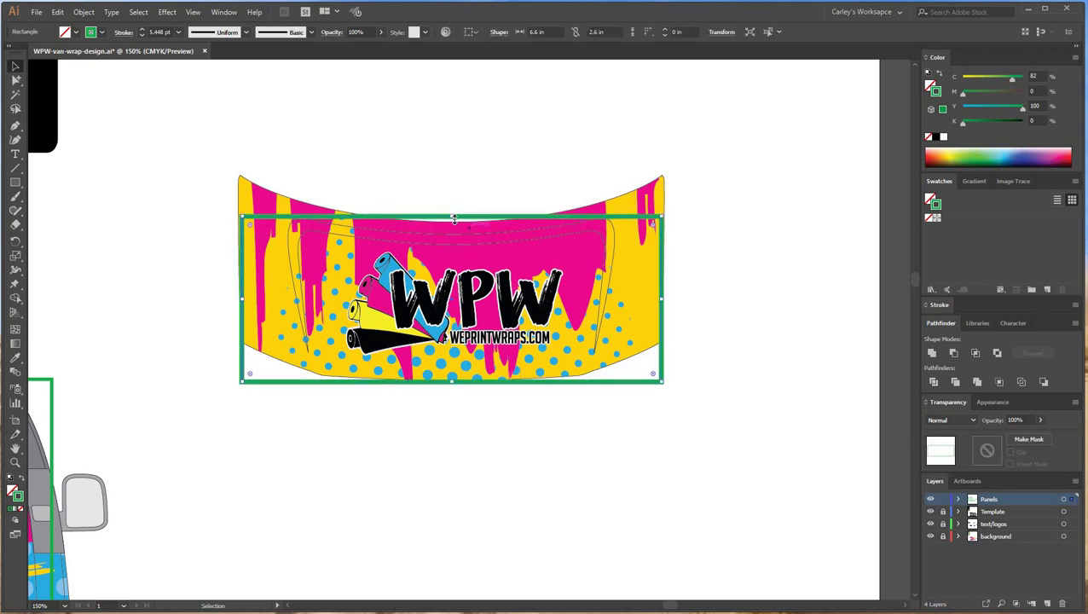
- Set the hood panel rectangle's height to 2.9 in and move it up until its lower edge meets the hood artwork's lower edge
mouse_move(453, 217)
left_mouse_down()
mouse_move(461, 207)
mouse_move(462, 216)
left_mouse_up()
left_click_drag(611, 32, 513, 33)
type("2.9")
key("Return")
key("Up")
key("Up")
key("Up")
key("Up")
key("Up")
key("Up")
key("Up")
key("Up")
key("Up")
key("Up")
key("Up")
key("Up")
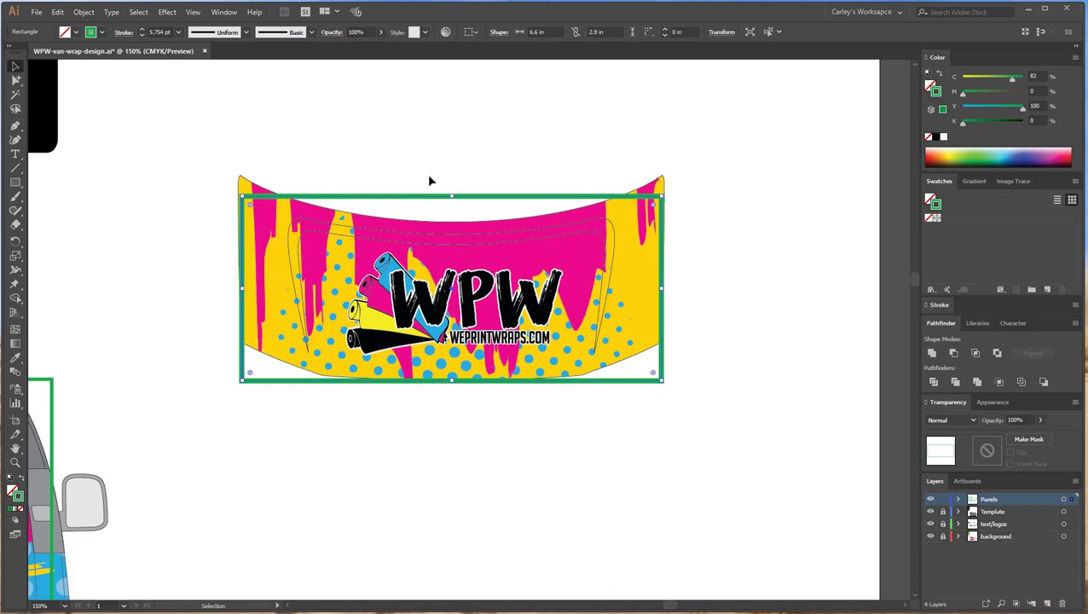
- Enlarge the hood panel rectangle to 7 in wide by 3.6 in high so it surrounds the whole hood artwork
left_click_drag(452, 195, 455, 175)
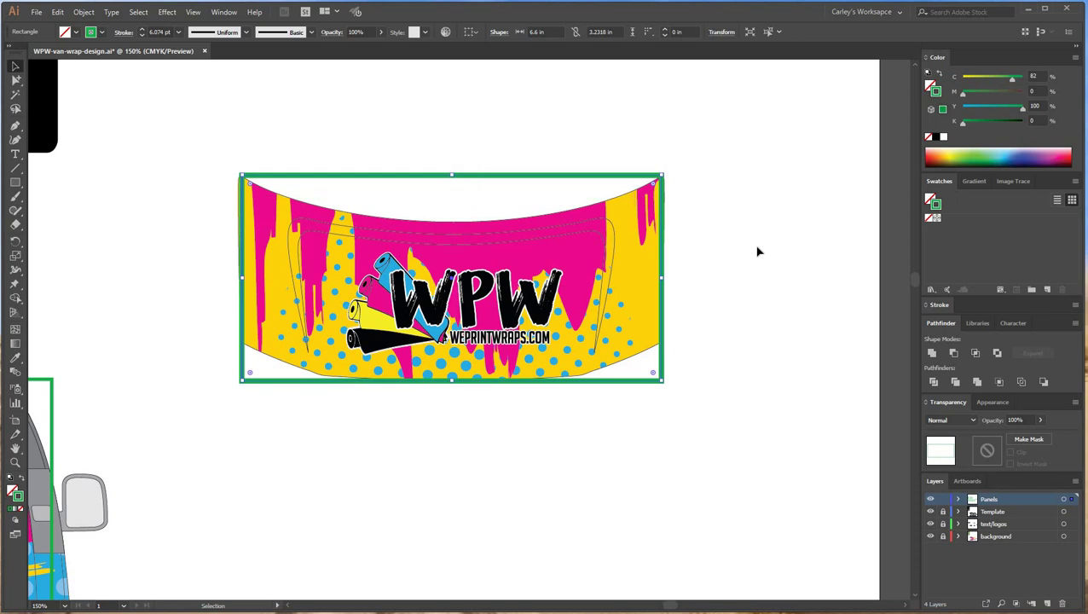
left_click(546, 32)
type("7")
left_click(812, 252)
left_click_drag(559, 219, 807, 258)
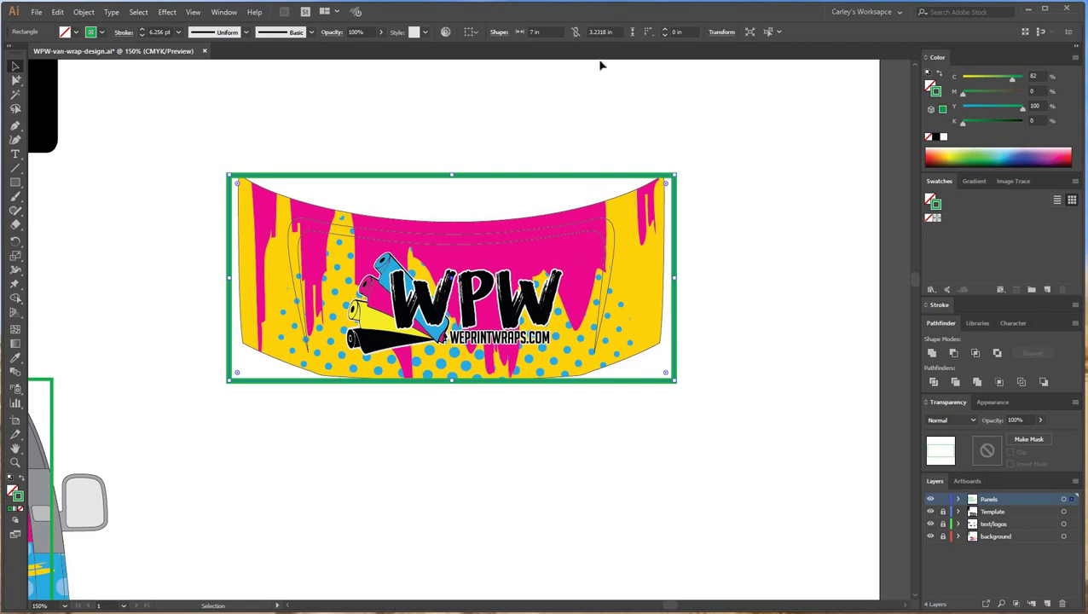
left_click(601, 31)
type("3.6")
key("Return")
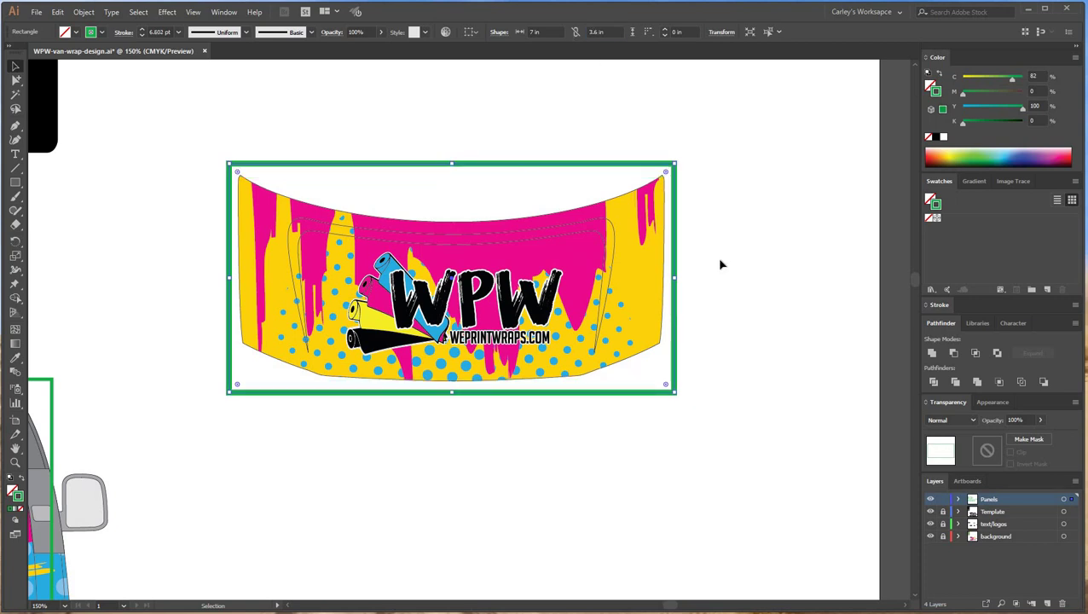
left_click(807, 462)
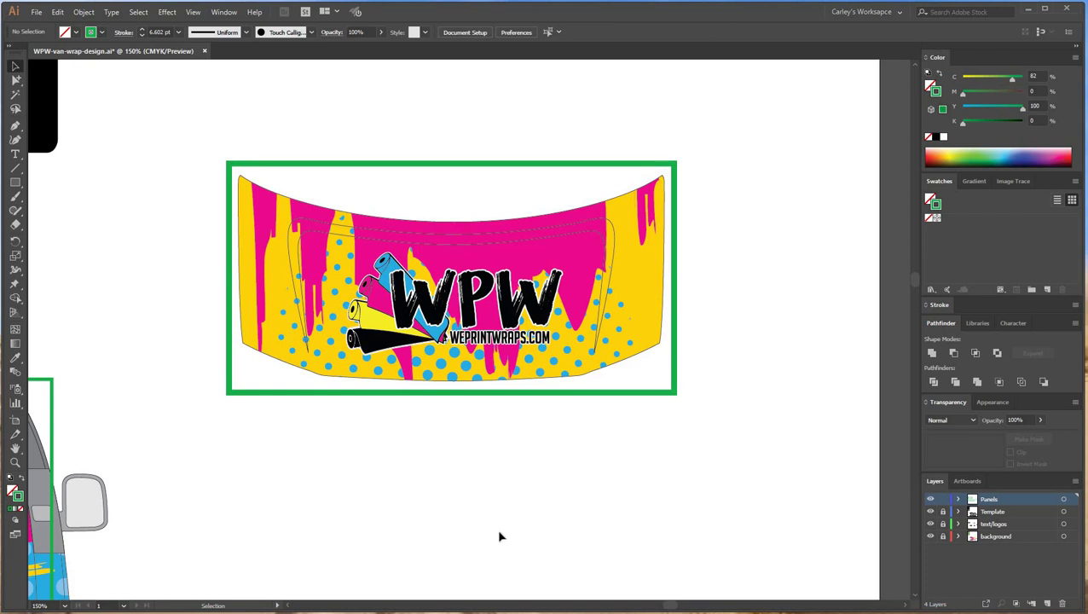
- Review the panel rectangles across all the van views and the flat hood artwork
key("ctrl+minus")
key("ctrl+minus")
key("ctrl+minus")
left_click_drag(518, 541, 906, 535)
scroll(517, 546, "left", 2)
key("ctrl+minus")
key("ctrl+minus")
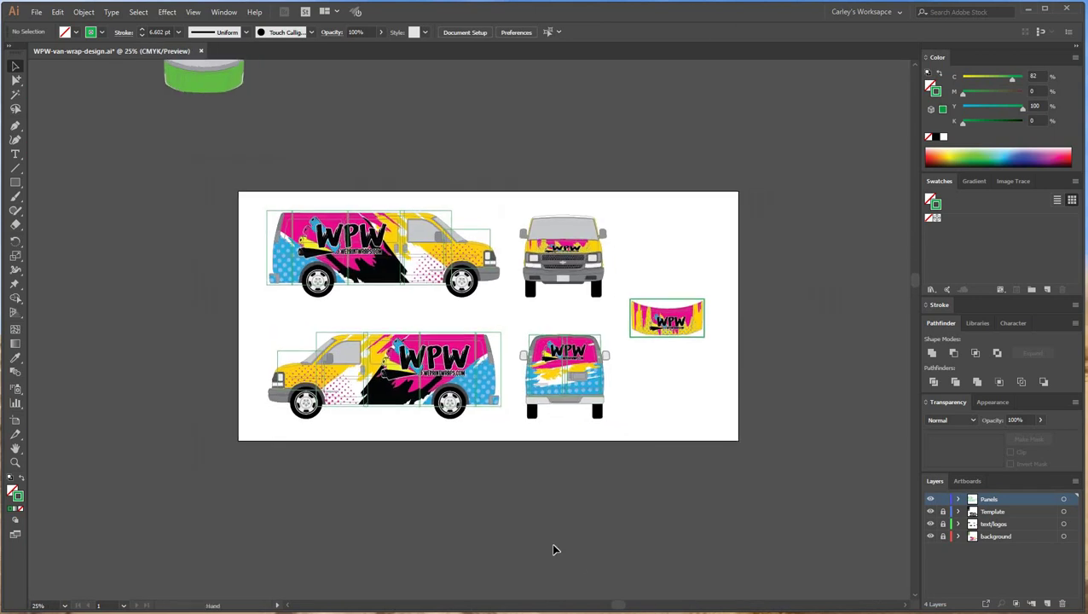
key("ctrl+plus")
key("ctrl+plus")
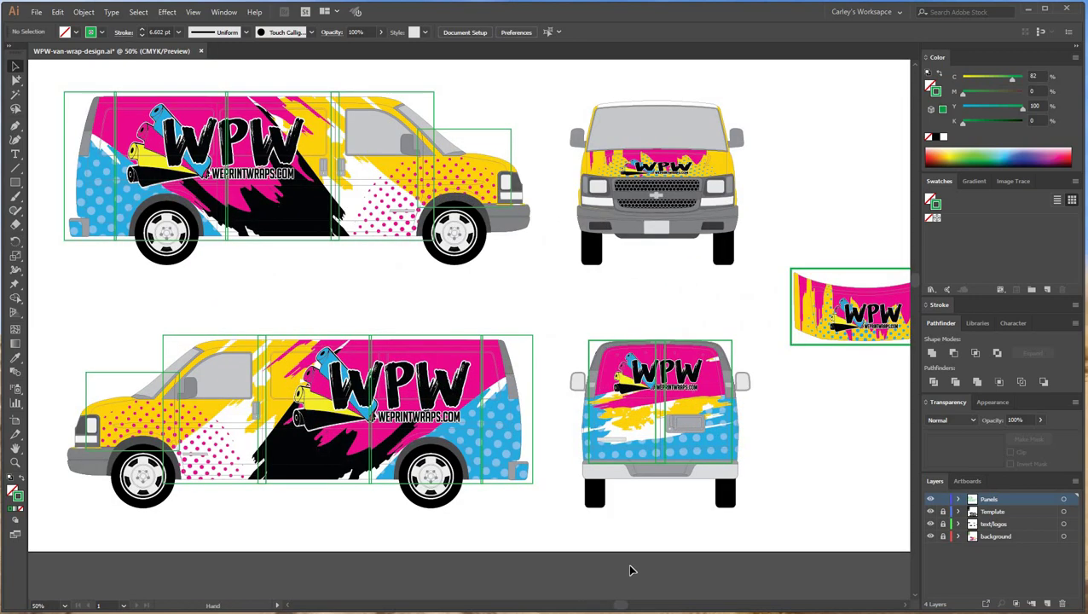
left_click_drag(761, 538, 733, 532)
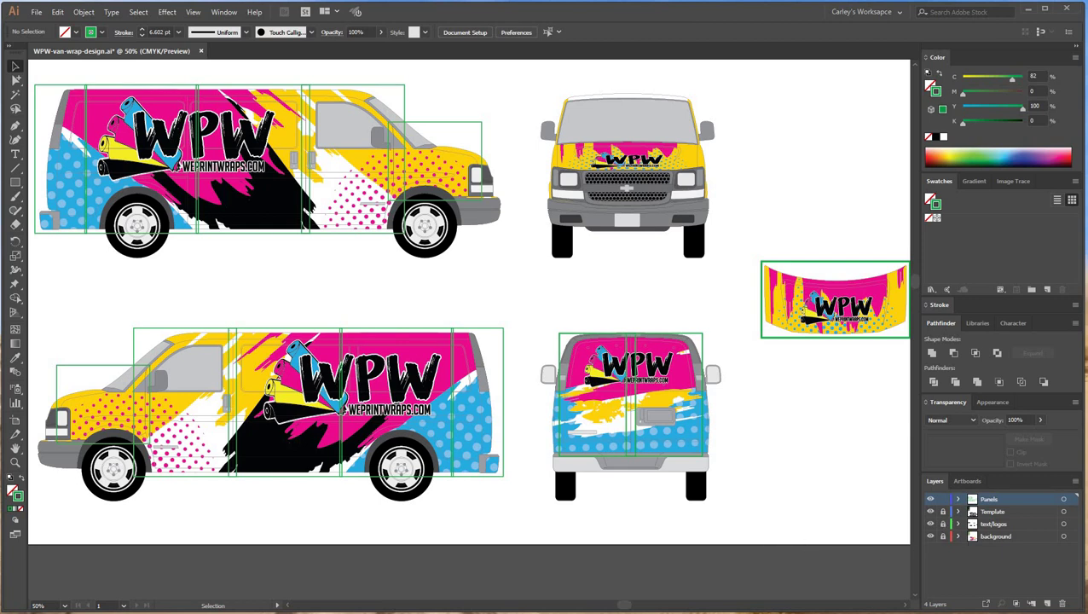
- Create a new 60 by 36 in CMYK document at 300 ppi named wpw-passenger
left_click(36, 12)
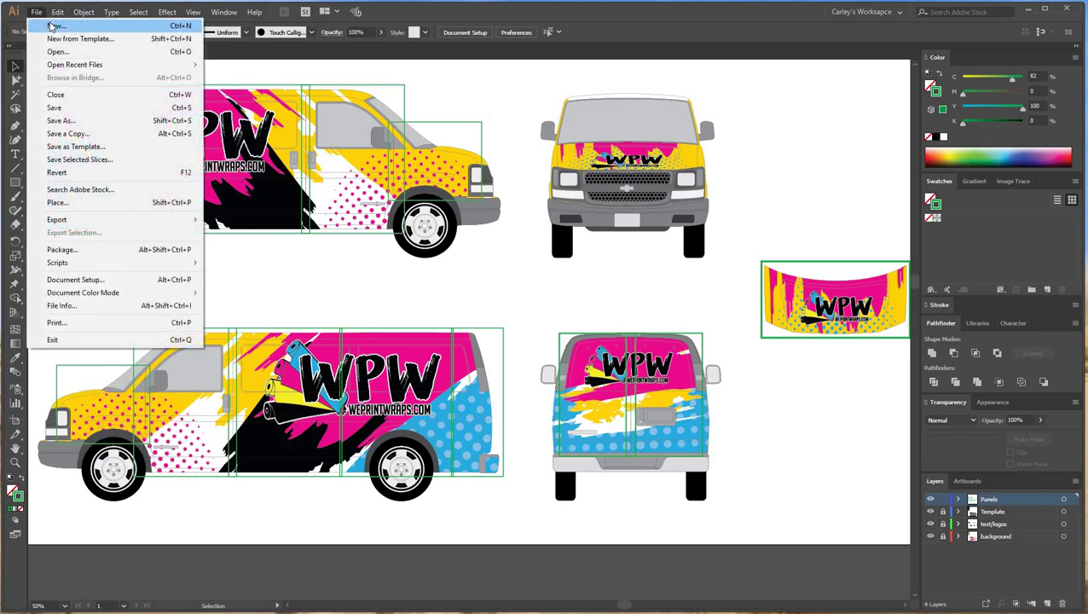
left_click(53, 26)
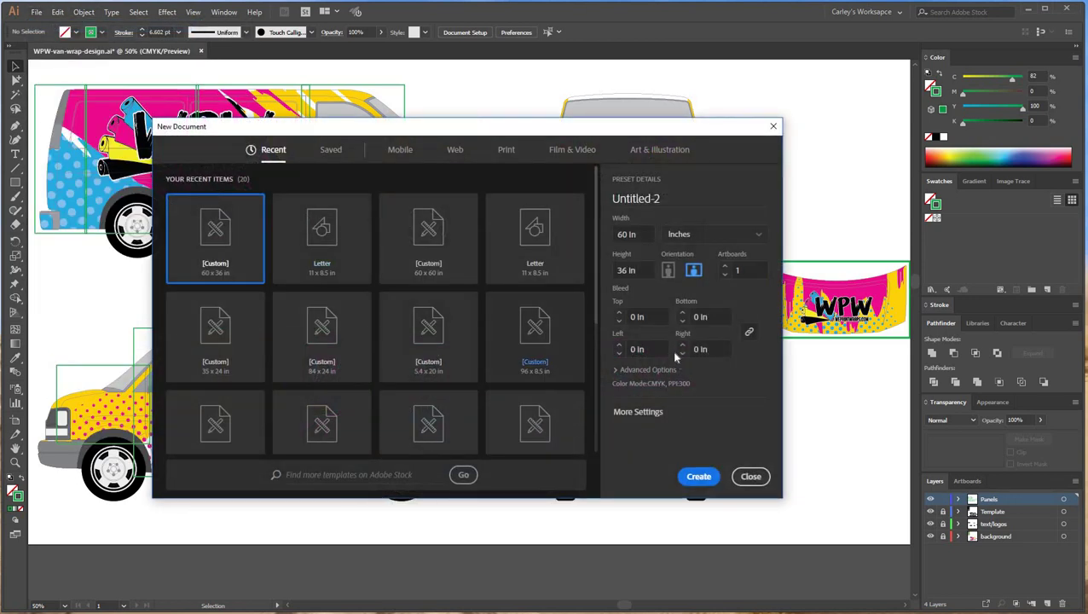
left_click(640, 412)
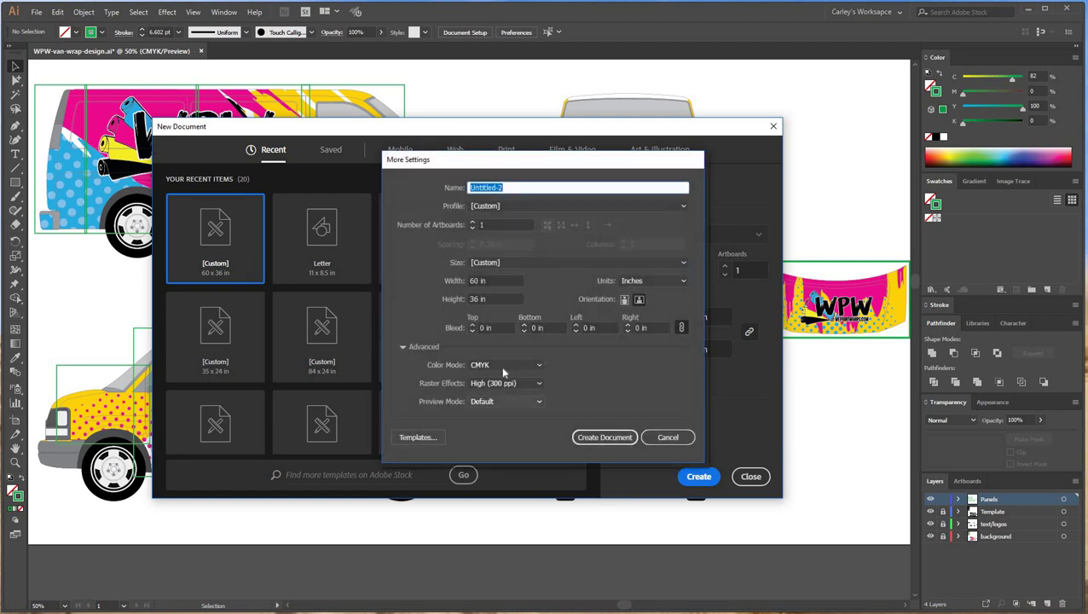
left_click(621, 441)
type("wpw-passenger")
key("Return")
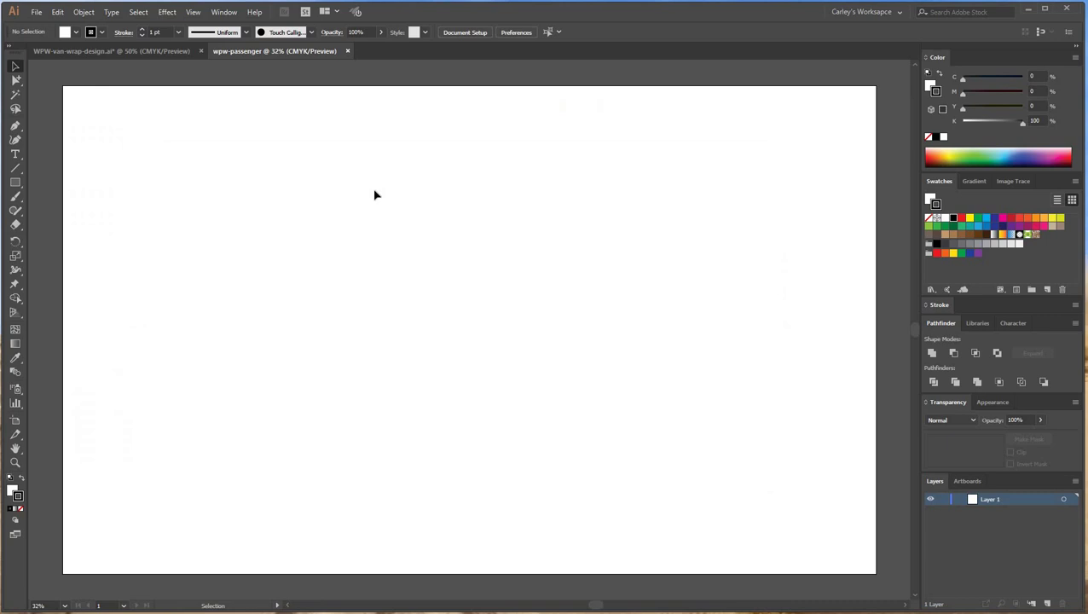
- Unlock the text/logos and background layers in the WPW-van-wrap-design document
left_click(132, 52)
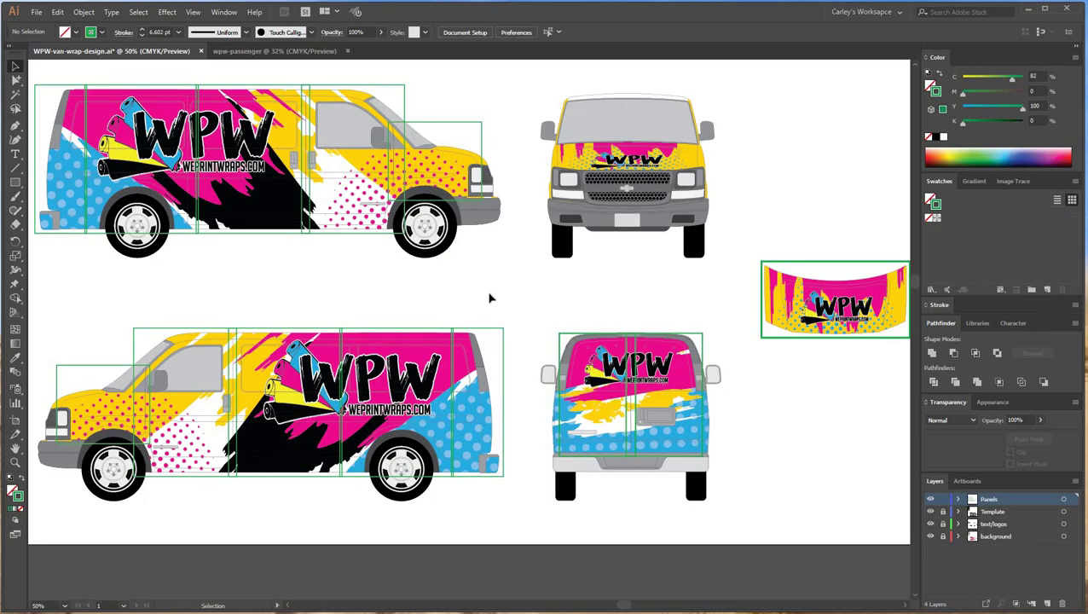
left_click_drag(492, 300, 554, 321)
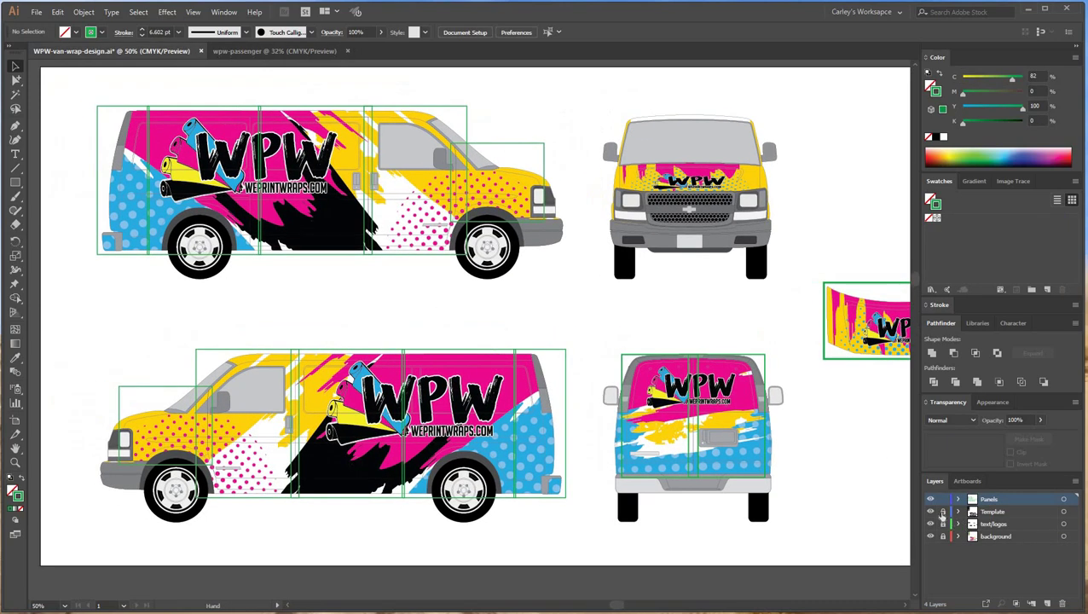
left_click(943, 524)
left_click(943, 536)
- Copy the upper side view's artwork with its logo and panel rectangles, and paste it into the wpw-passenger document
left_click_drag(504, 293, 589, 311)
mouse_move(115, 95)
left_mouse_down()
mouse_move(656, 311)
mouse_move(674, 353)
left_mouse_up()
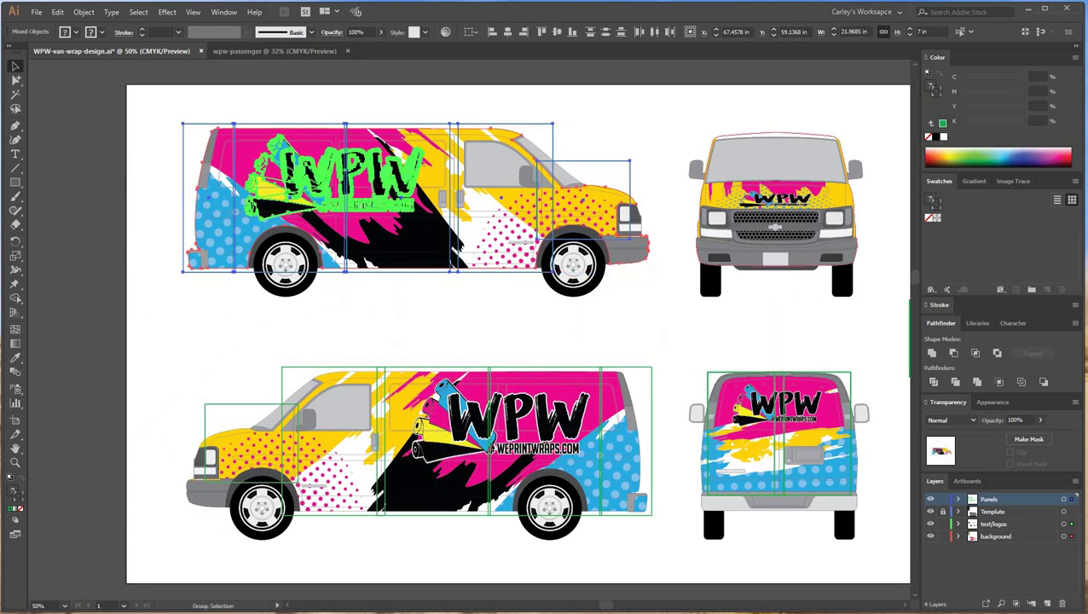
left_click(284, 53)
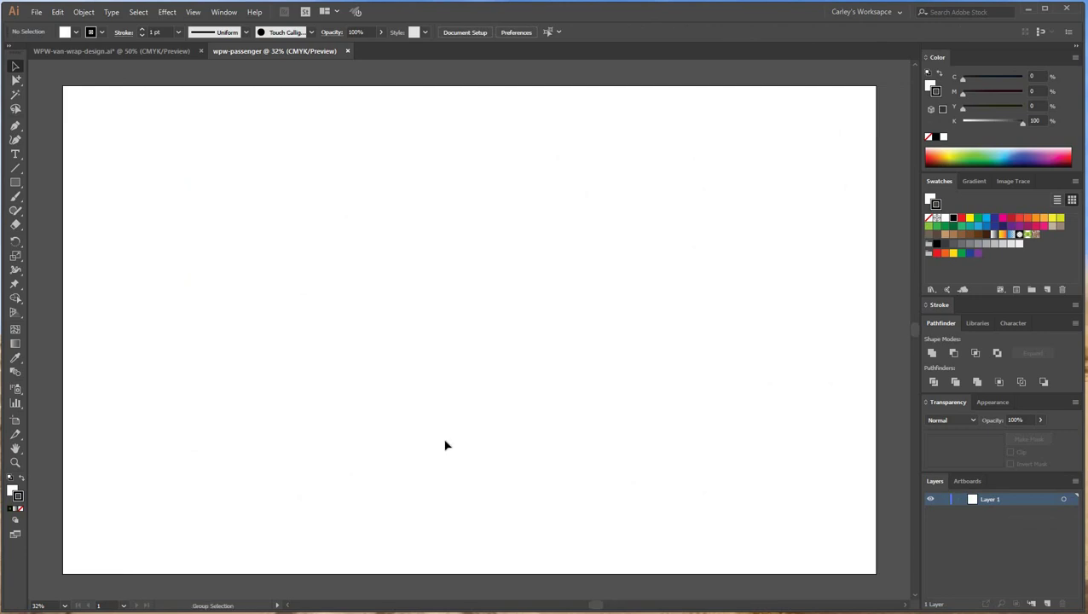
key("ctrl+v")
left_click(503, 492)
scroll(527, 497, "down", 1)
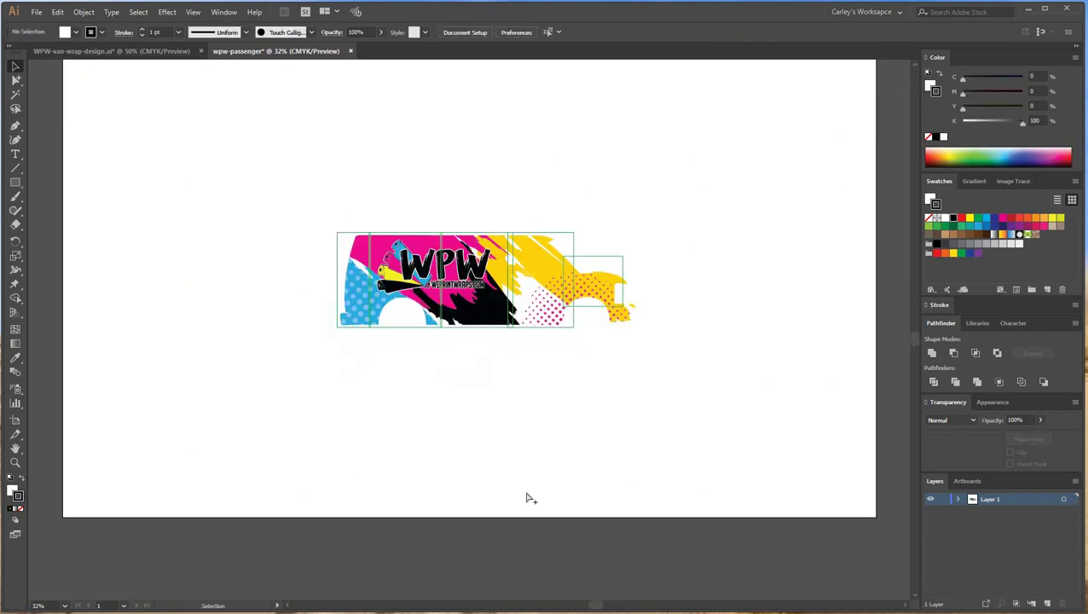
- Release the clipping mask on the pasted background artwork of the passenger side
key("ctrl+plus")
key("ctrl+plus")
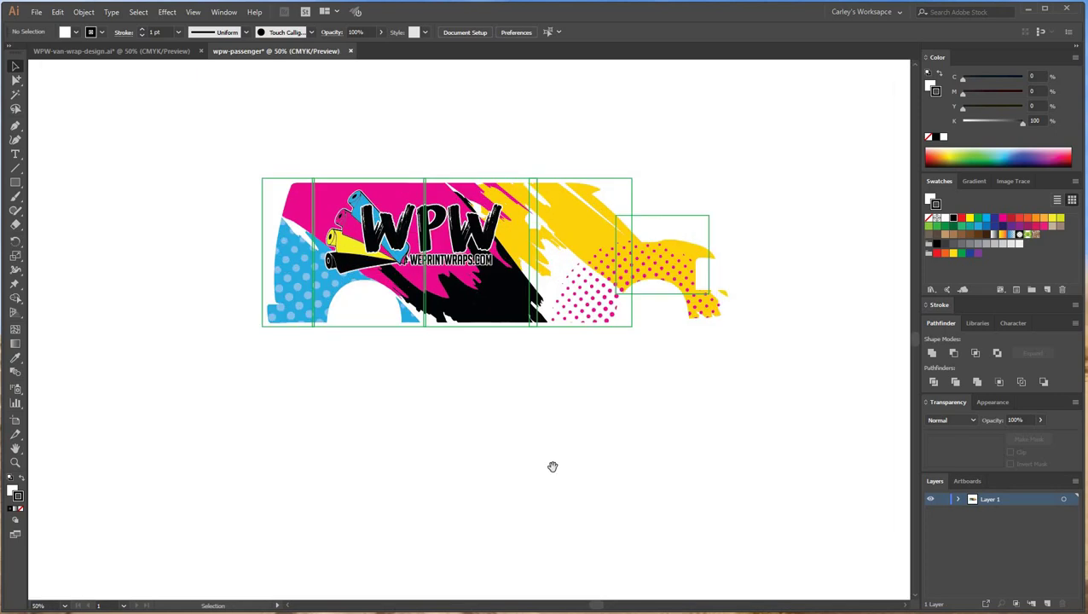
left_click_drag(552, 467, 524, 481)
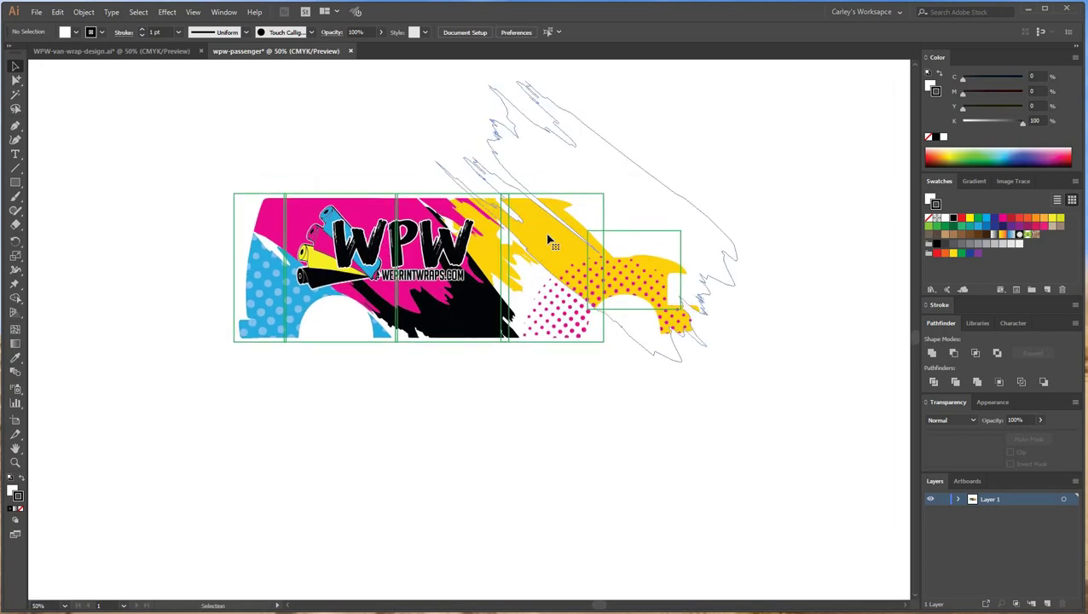
left_click(550, 241)
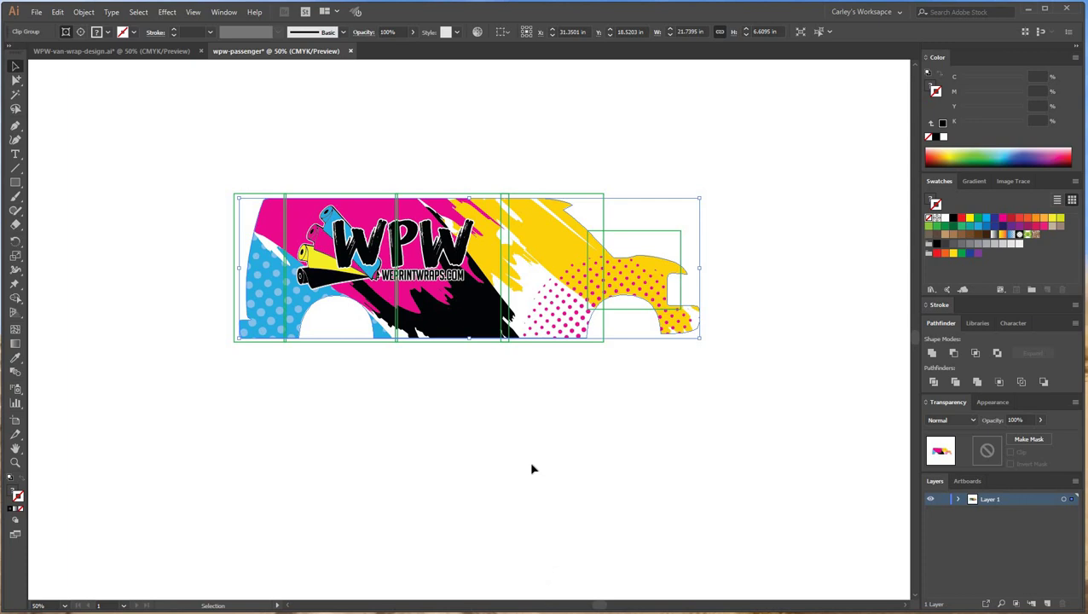
left_click(553, 274)
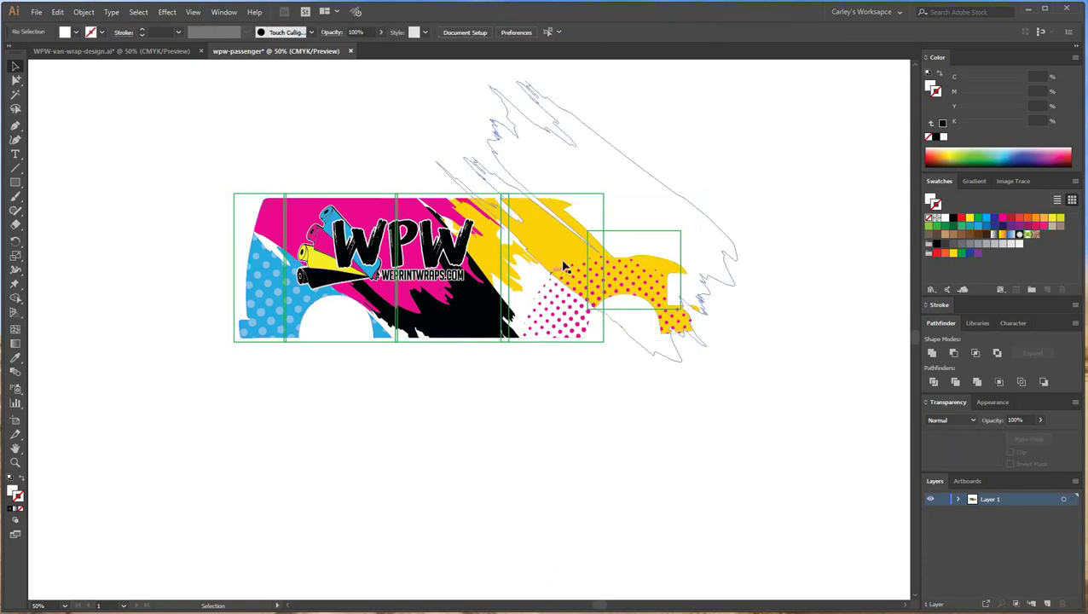
left_click(563, 267)
right_click(563, 267)
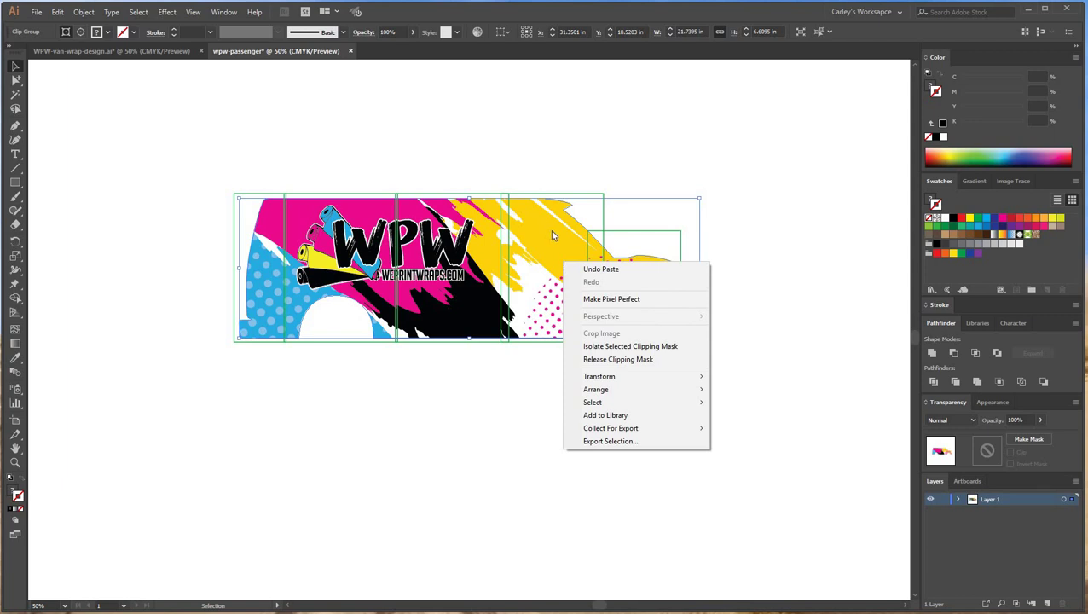
left_click(593, 365)
left_click(611, 532)
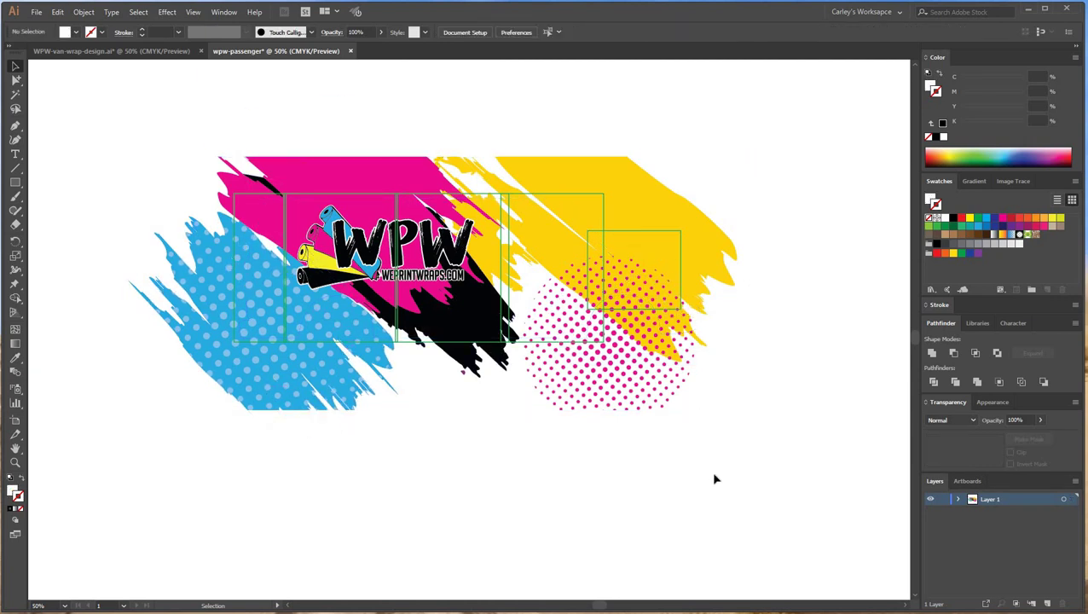
- Move the complete passenger artwork with its panels near the artboard's upper edge and duplicate it into a two-by-two arrangement of four copies
key("ctrl+minus")
left_click_drag(272, 201, 741, 459)
left_click_drag(451, 291, 384, 139)
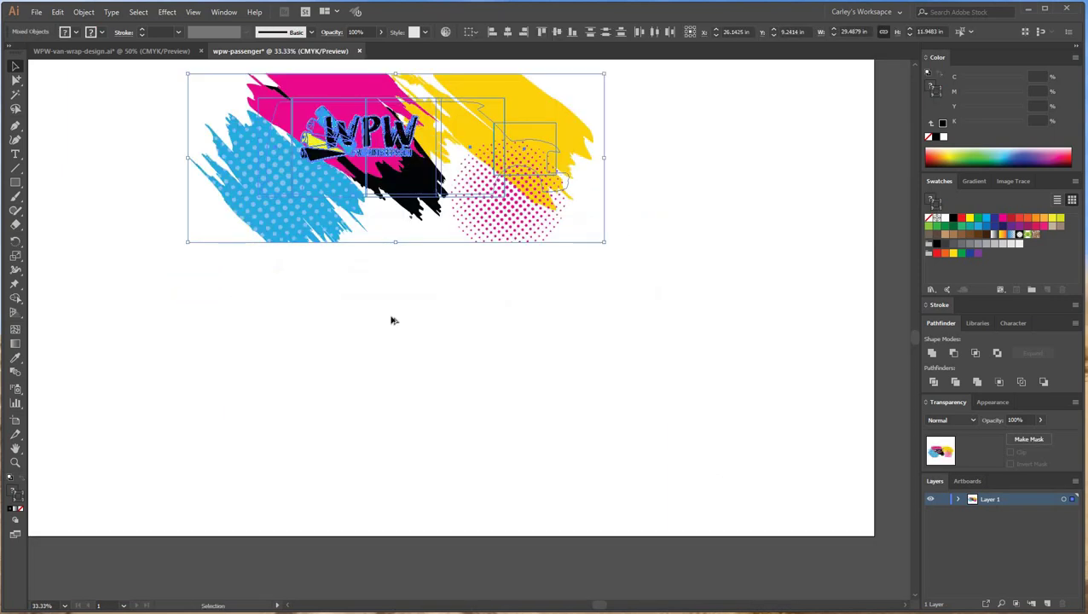
left_click_drag(393, 320, 385, 324)
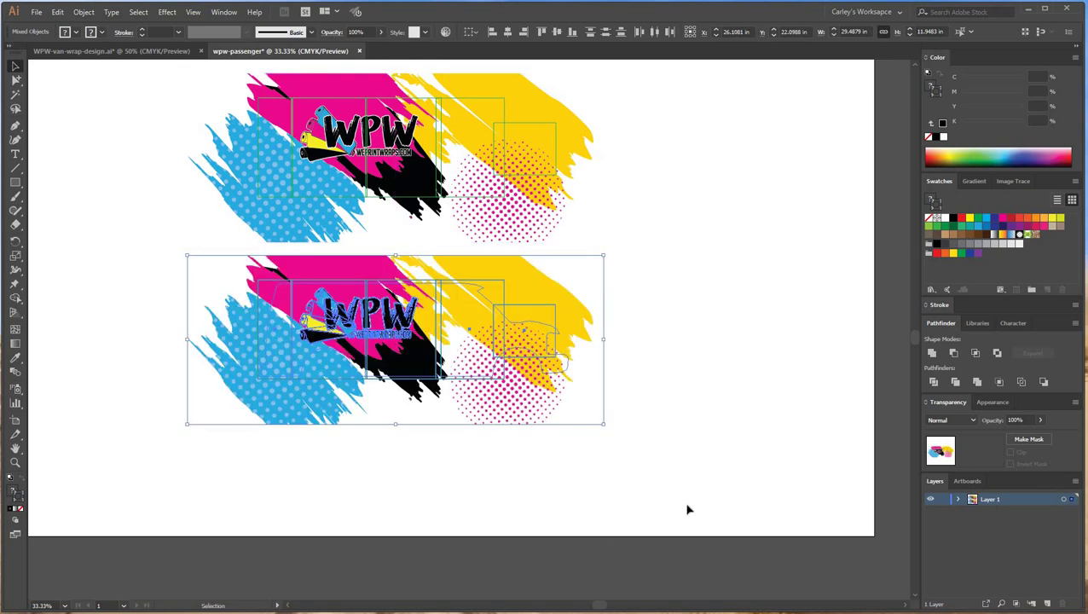
left_click_drag(725, 479, 153, 70)
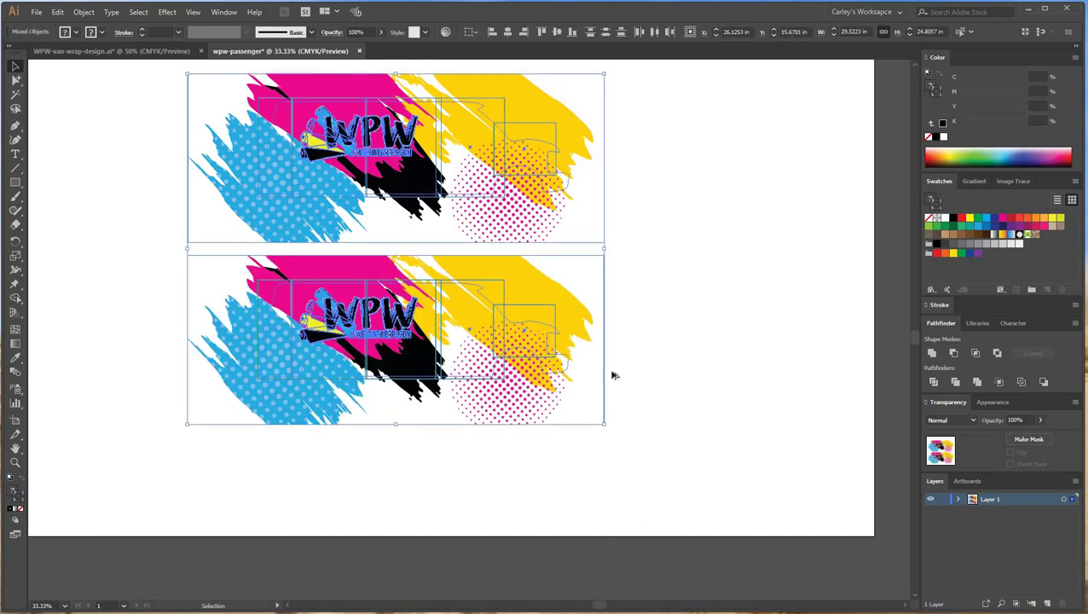
left_click_drag(278, 367, 747, 535)
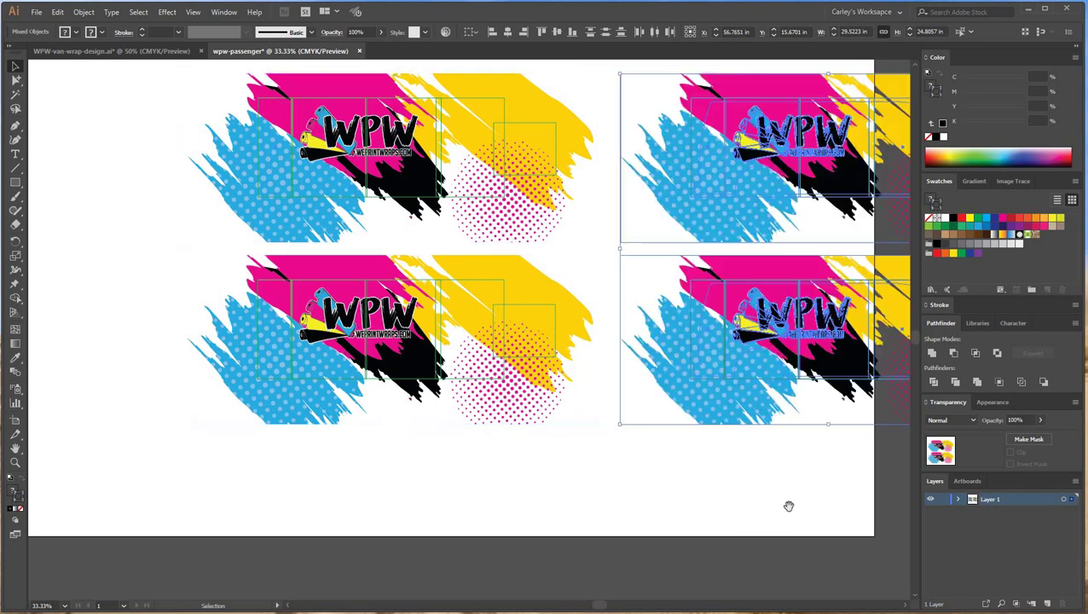
- Duplicate the upper-right artwork copy with its panels to its right, beyond the artboard, to make a fifth copy
left_click(438, 508)
scroll(192, 85, "right", 5)
scroll(237, 378, "up", 1)
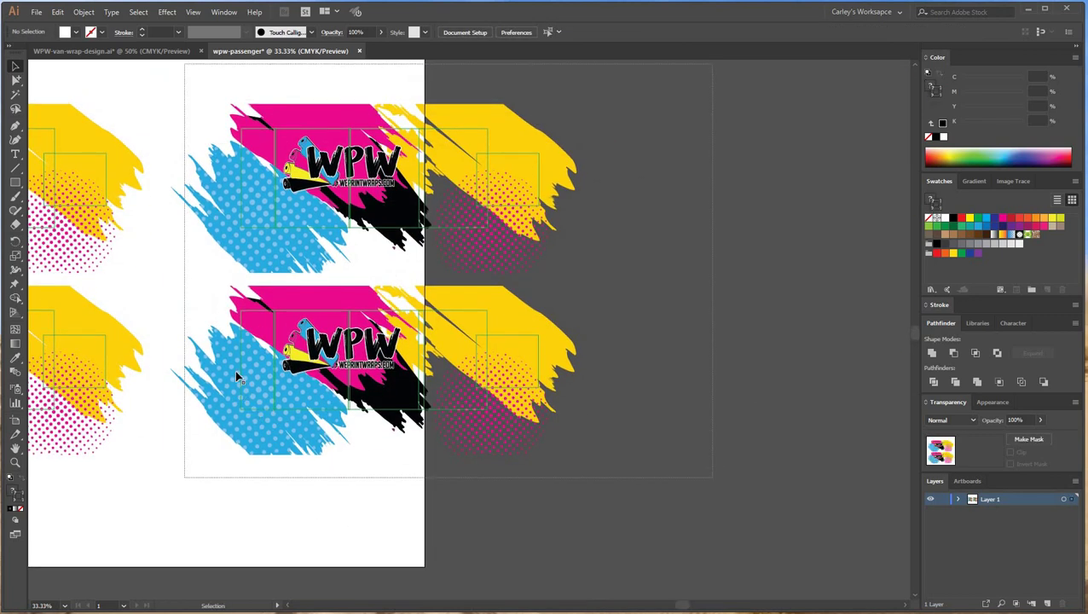
left_click_drag(184, 64, 713, 478)
left_click_drag(177, 82, 663, 263)
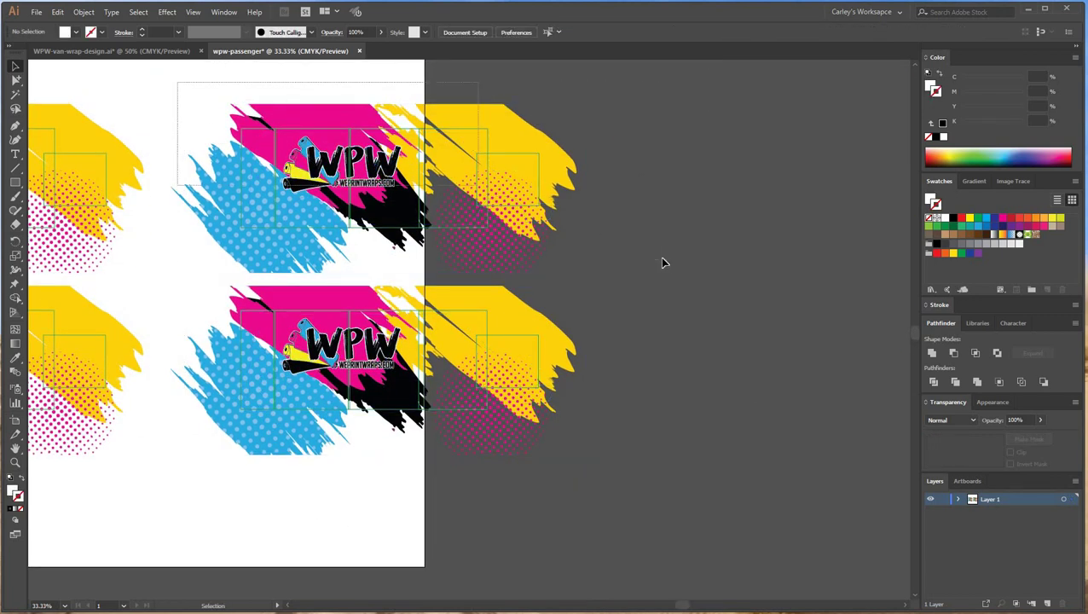
left_click_drag(226, 204, 719, 418)
left_click(418, 542)
- Delete the panel rectangles from the fifth artwork copy beyond the artboard, keeping only the small 4.4 by 3.7 in one
left_click_drag(212, 560, 535, 543)
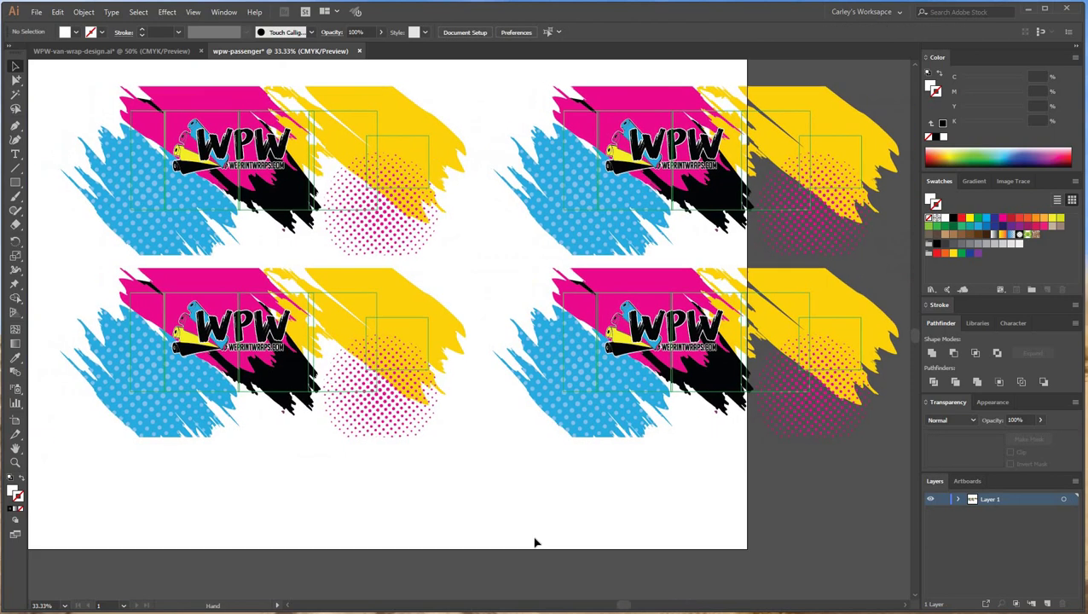
scroll(535, 543, "left", 3)
scroll(530, 539, "up", 2)
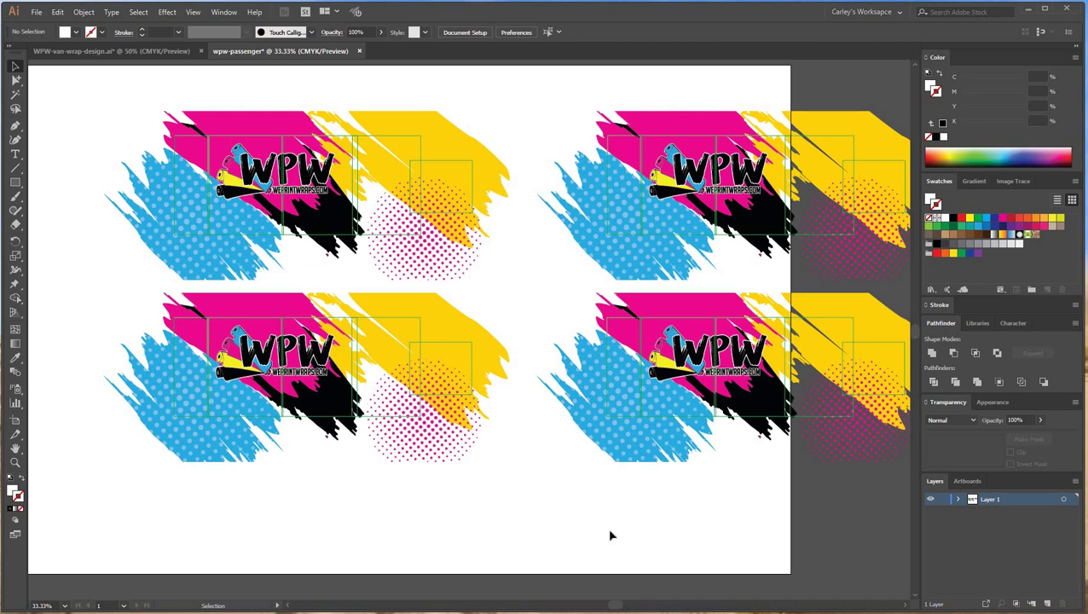
scroll(610, 536, "left", 4)
left_click_drag(783, 464, 452, 481)
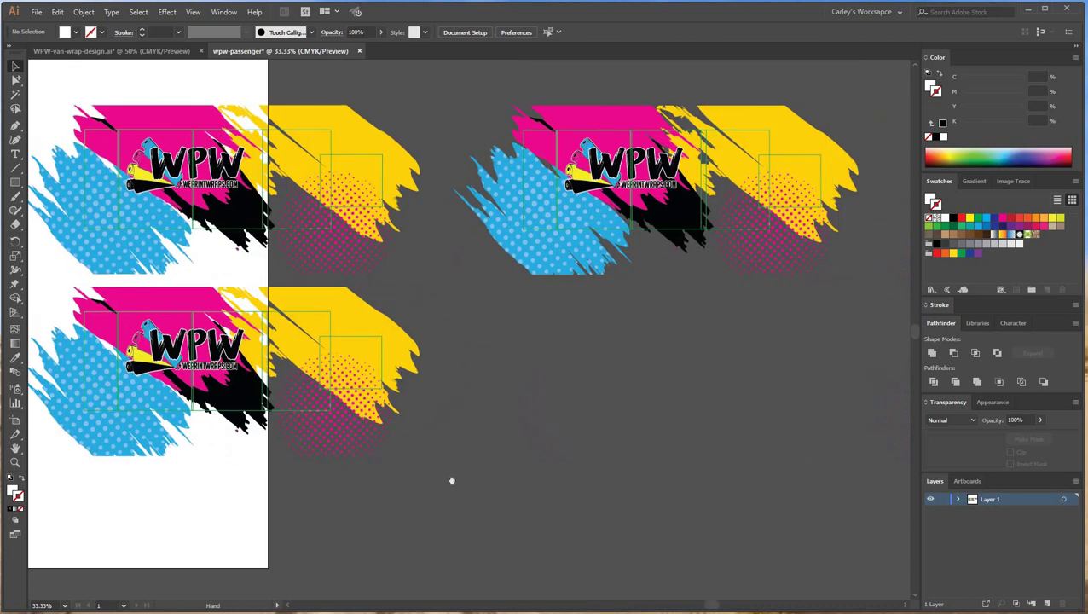
key("ctrl+plus")
scroll(536, 539, "up", 5)
scroll(597, 401, "left", 8)
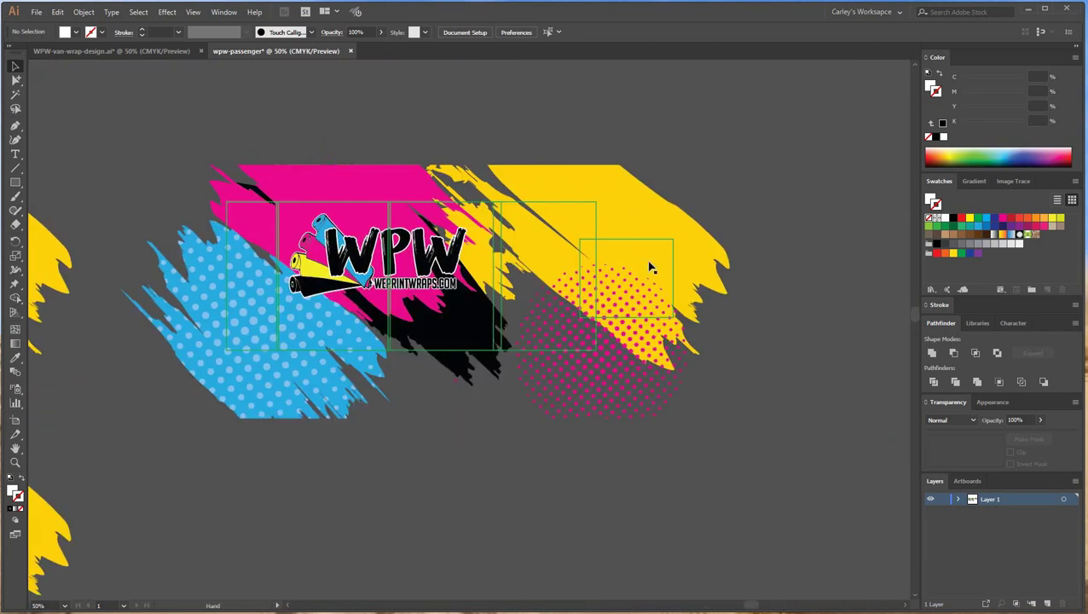
left_click(493, 202)
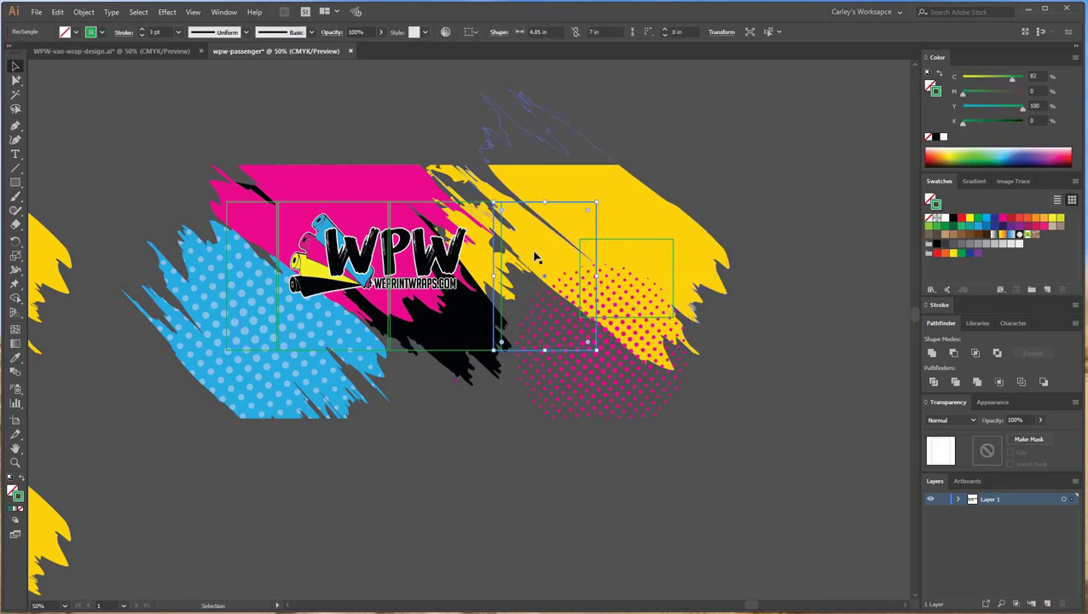
key("Delete")
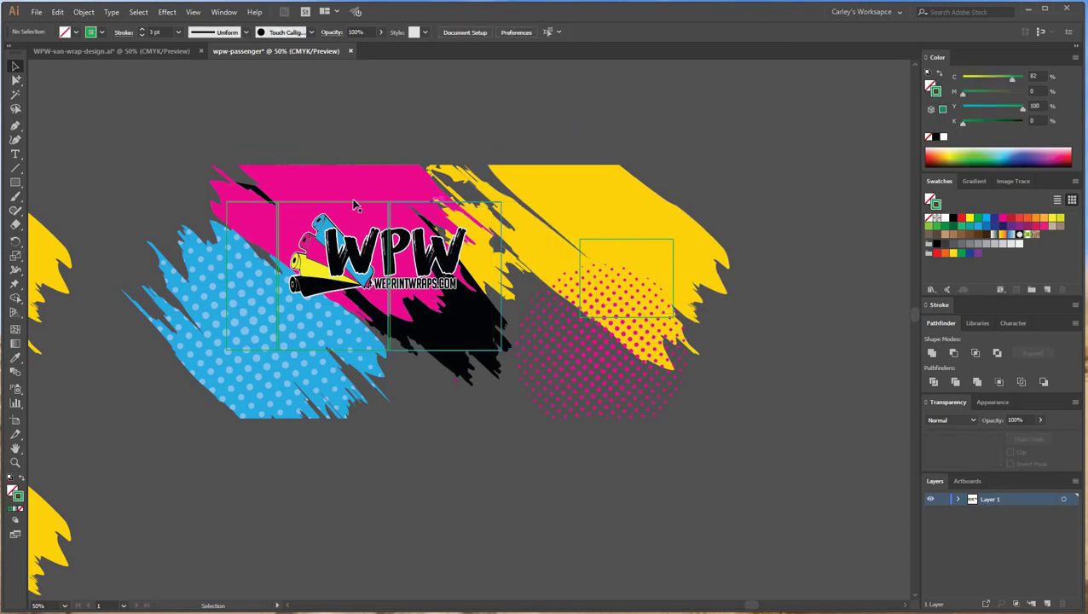
left_click(355, 203)
key("Delete")
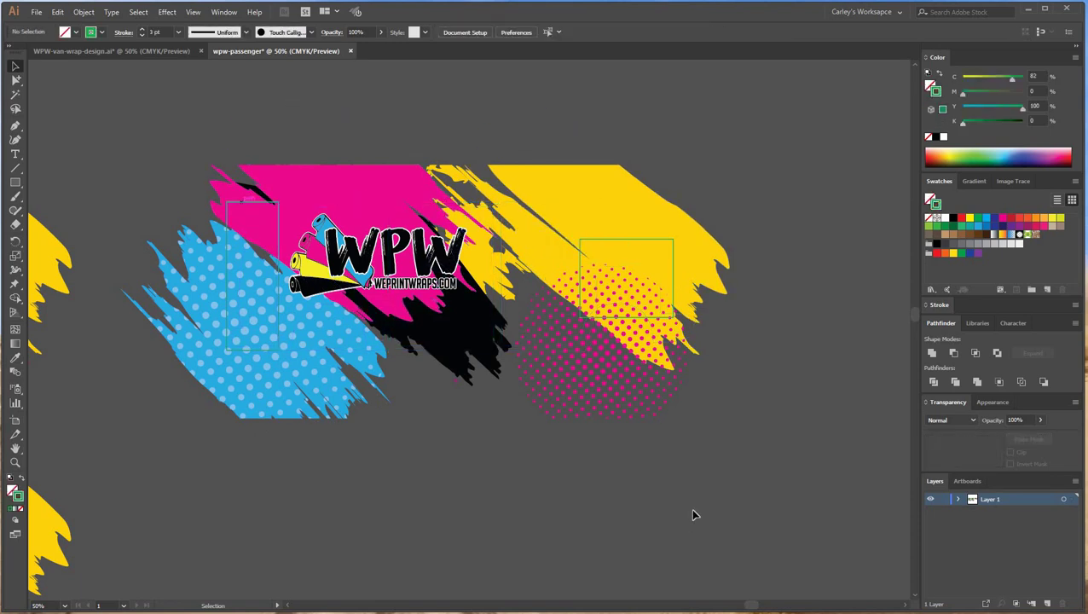
key("ctrl+z")
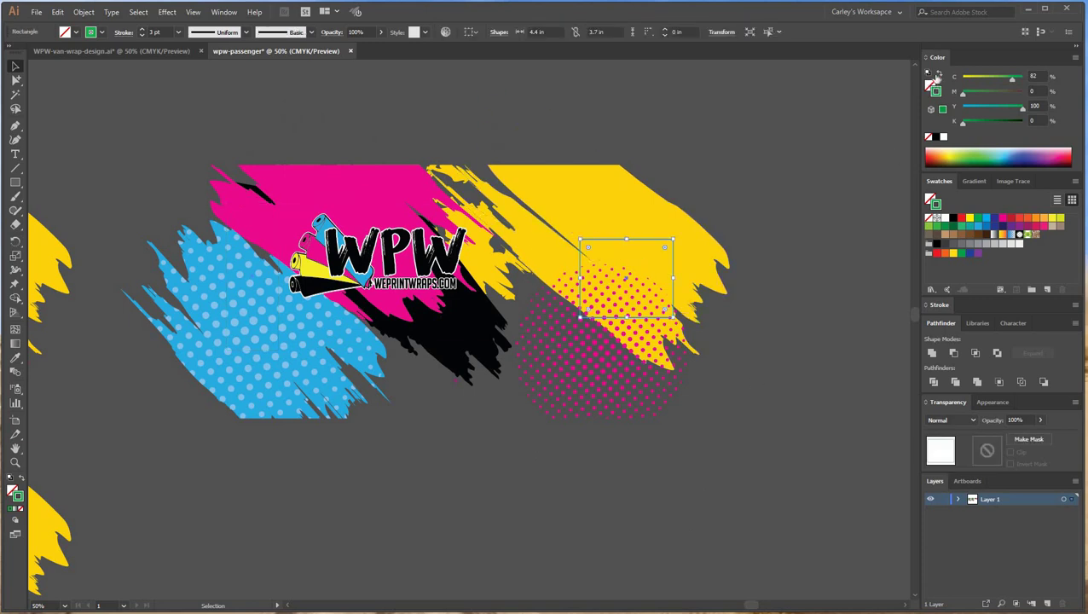
- Fill the remaining small rectangle green, clip the fifth artwork copy to it and move the clipped panel closer to the artboard
key("shift+x")
left_click(787, 369)
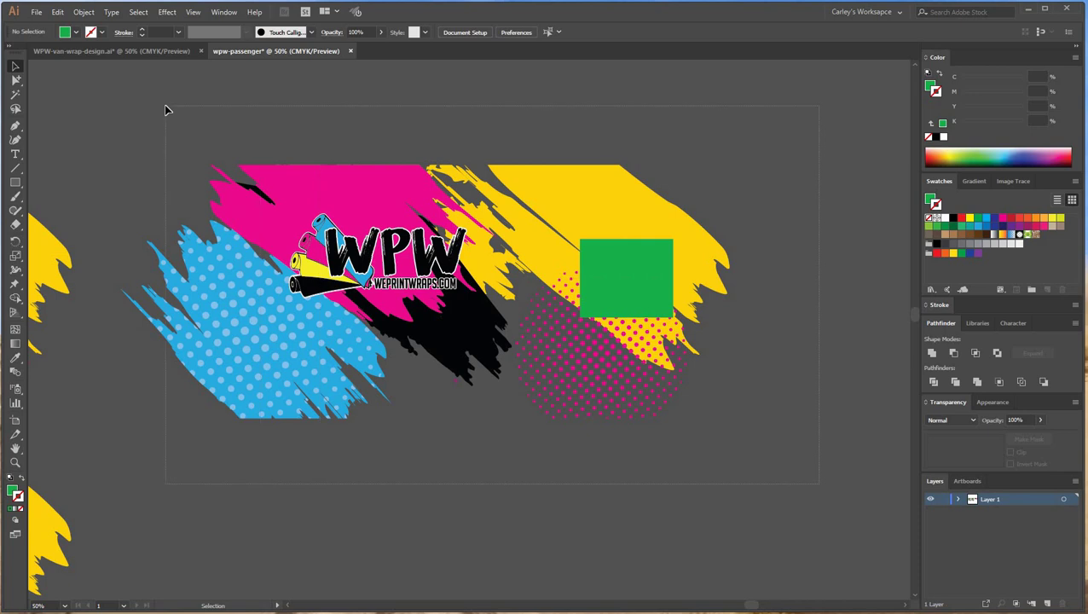
left_click_drag(166, 111, 438, 232)
right_click(611, 265)
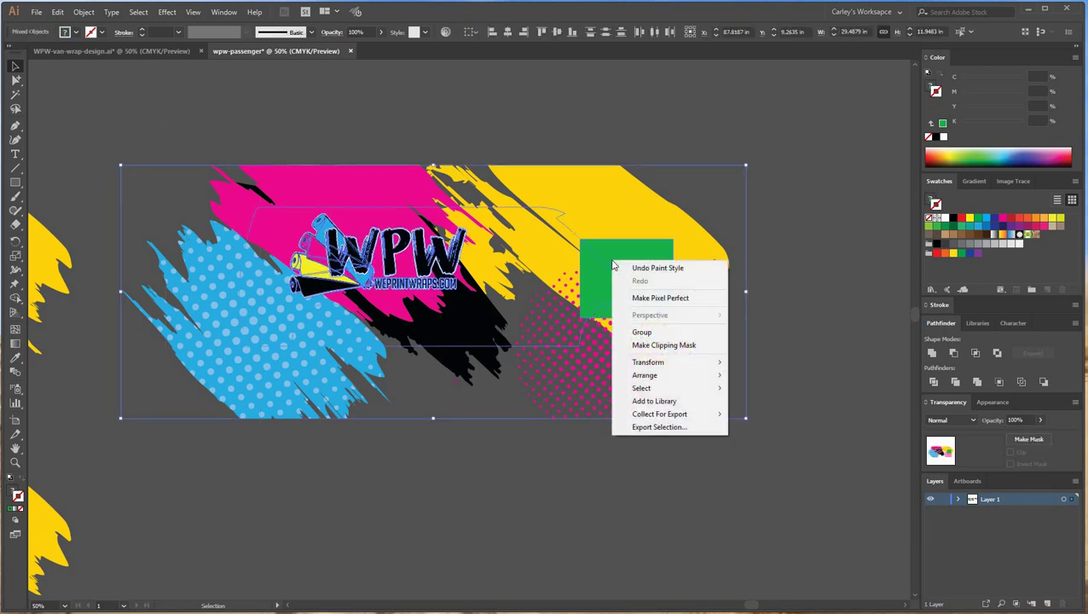
left_click(659, 346)
left_click(419, 231)
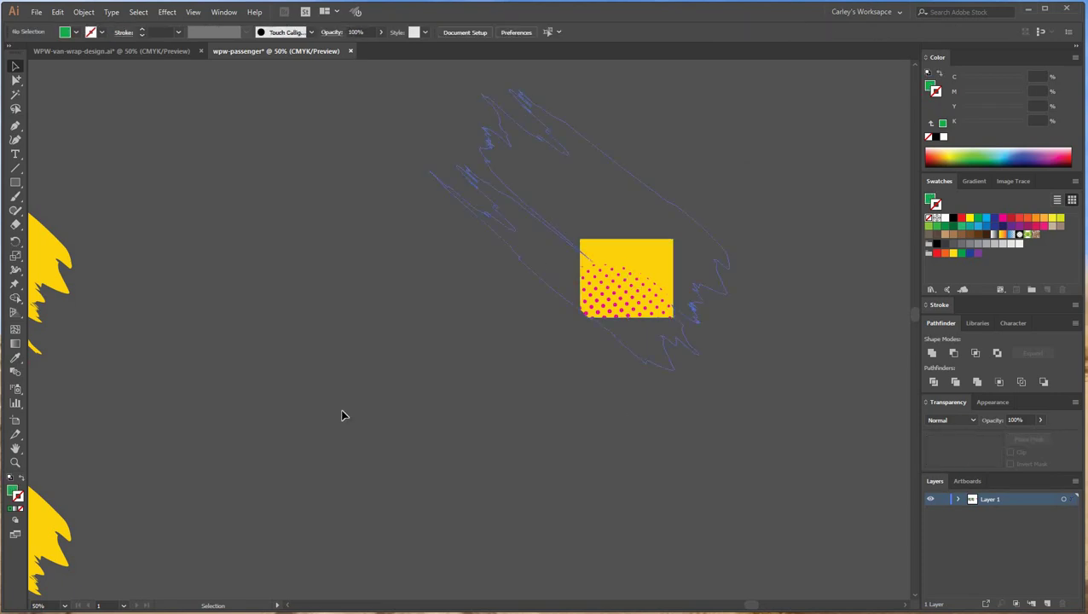
left_click_drag(635, 279, 427, 226)
left_click(705, 420)
- Delete the panel rectangles from the upper-right artwork copy, keeping only the fourth one between the logo and the small panel
left_click_drag(325, 394, 883, 408)
left_click_drag(671, 230, 765, 175)
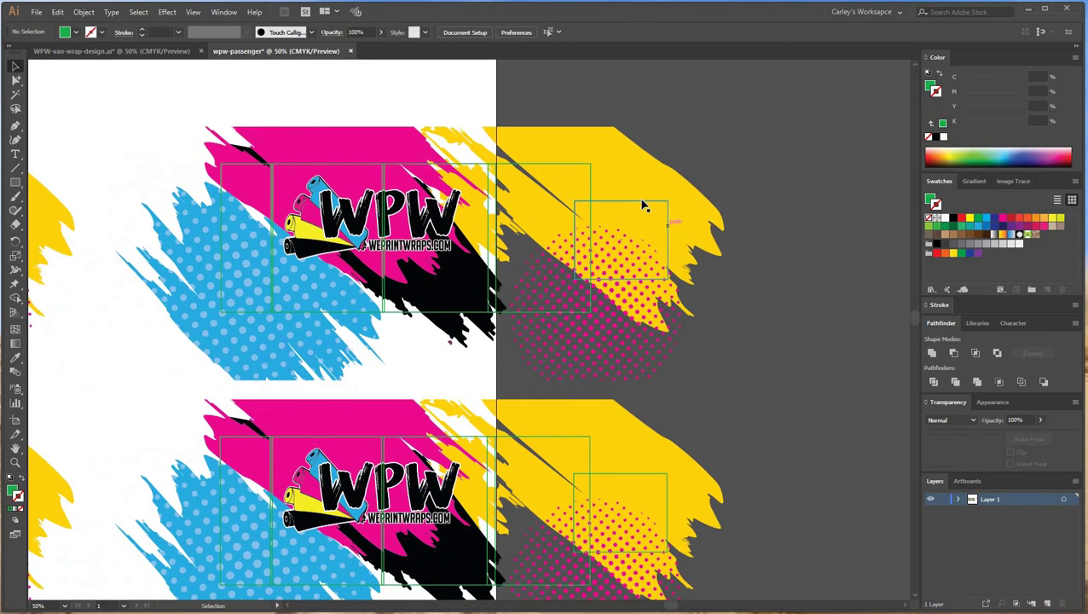
left_click(642, 202)
key("Delete")
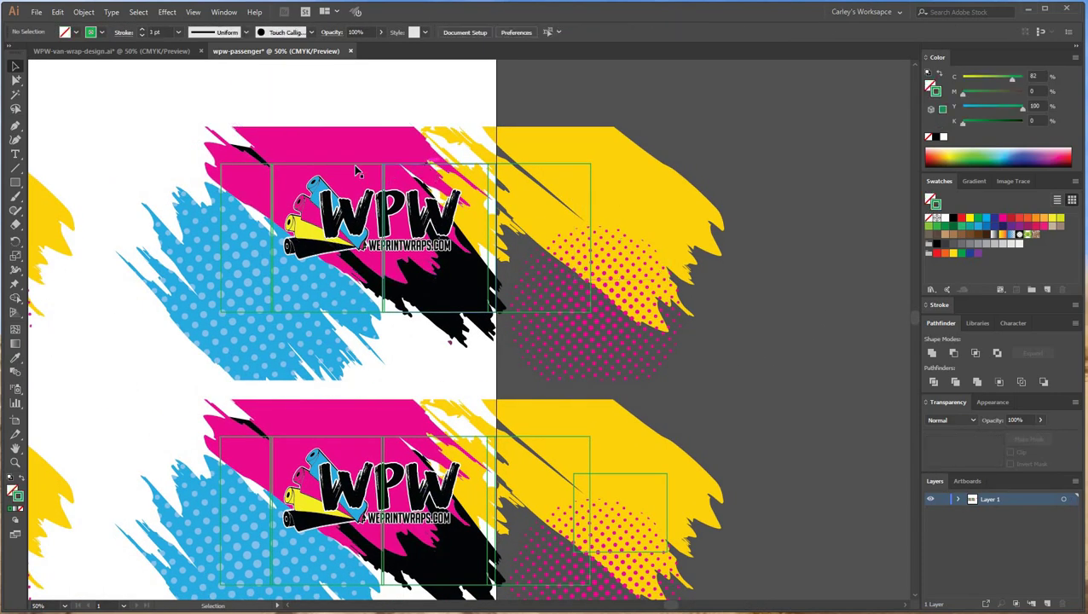
key("Delete")
left_click(357, 164)
key("Delete")
left_click(229, 164)
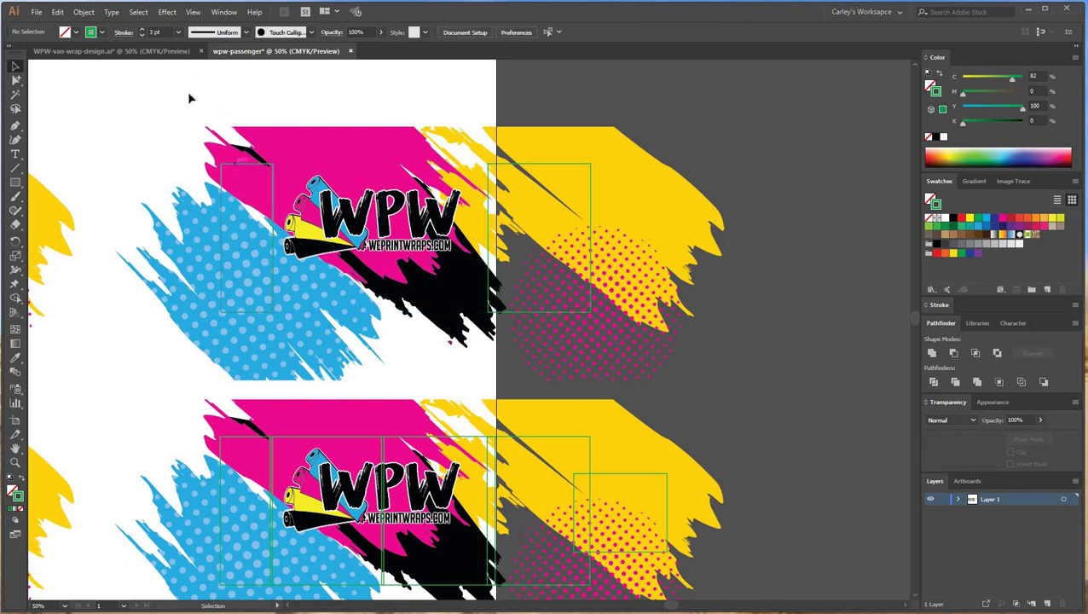
key("Delete")
- Clip the upper-right artwork copy to its remaining rectangle and place the clipped panel beside the small one outside the artboard
left_click_drag(167, 96, 764, 348)
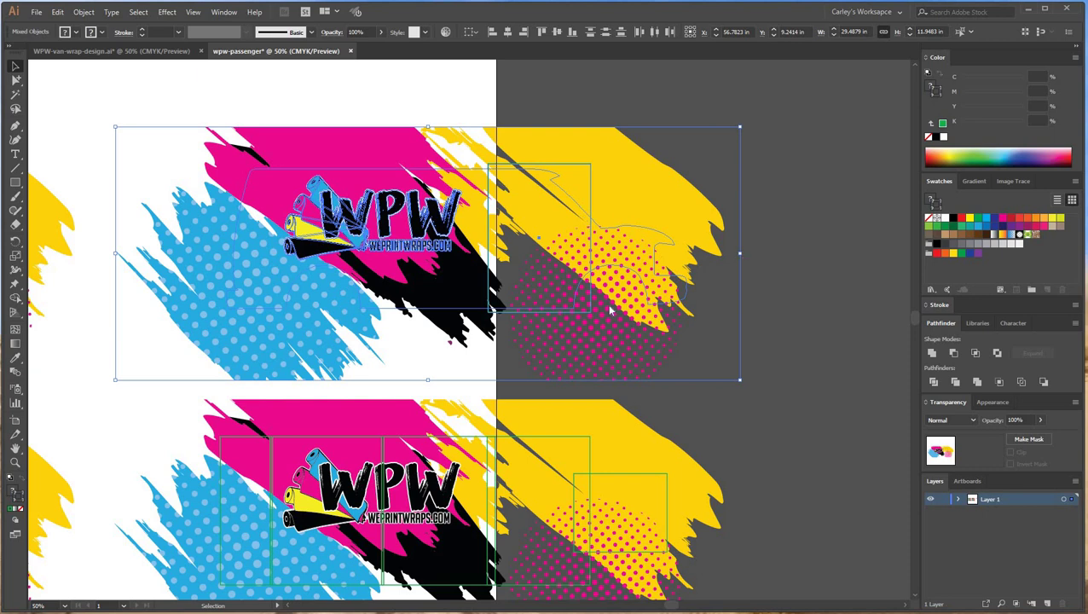
right_click(610, 312)
left_click(614, 299)
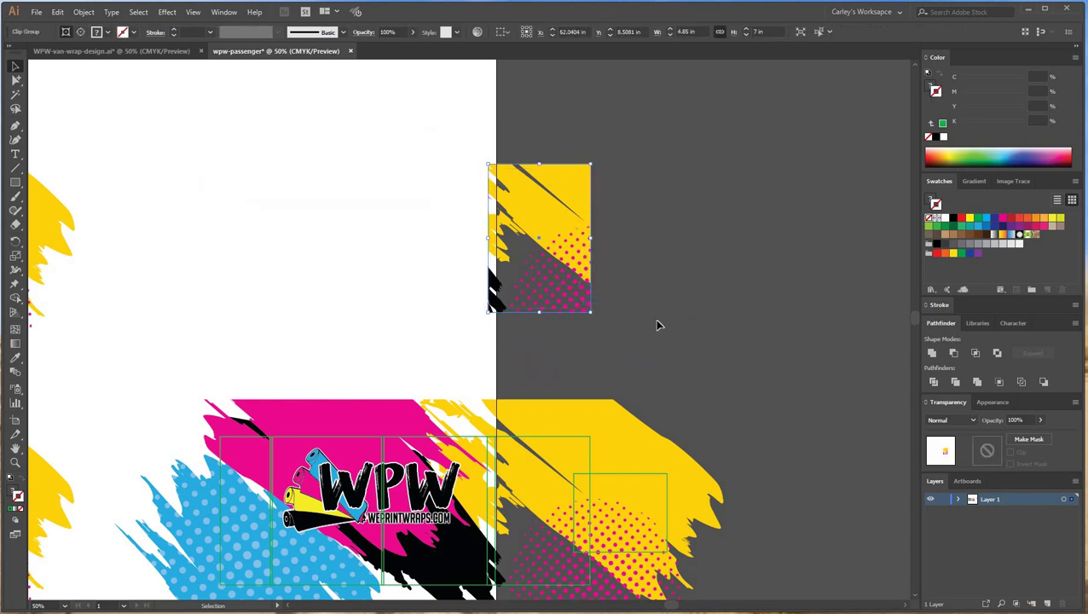
key("ctrl+minus")
left_click_drag(546, 266, 820, 230)
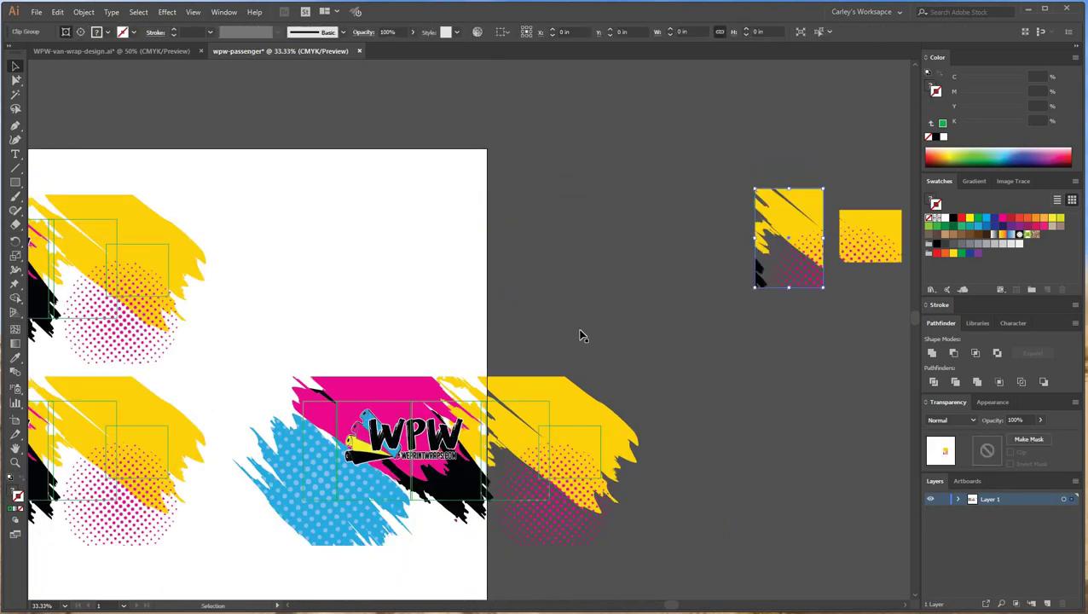
left_click(579, 336)
- Delete the second, fourth and small fifth panel rectangles from the lower-right artwork copy
scroll(567, 316, "down", 3)
left_click(550, 298)
key("Delete")
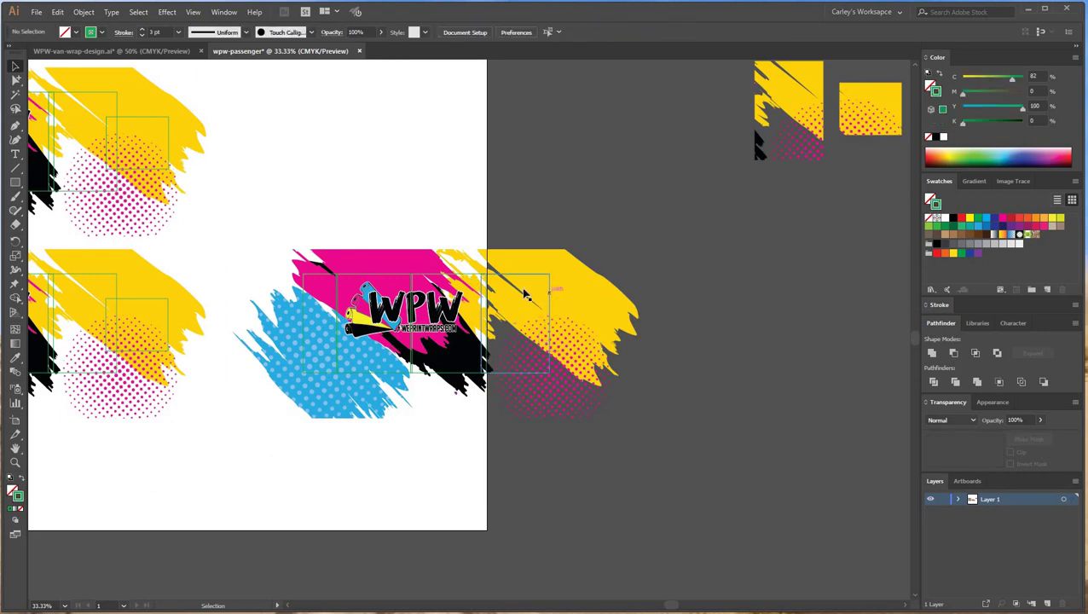
left_click(515, 275)
key("Delete")
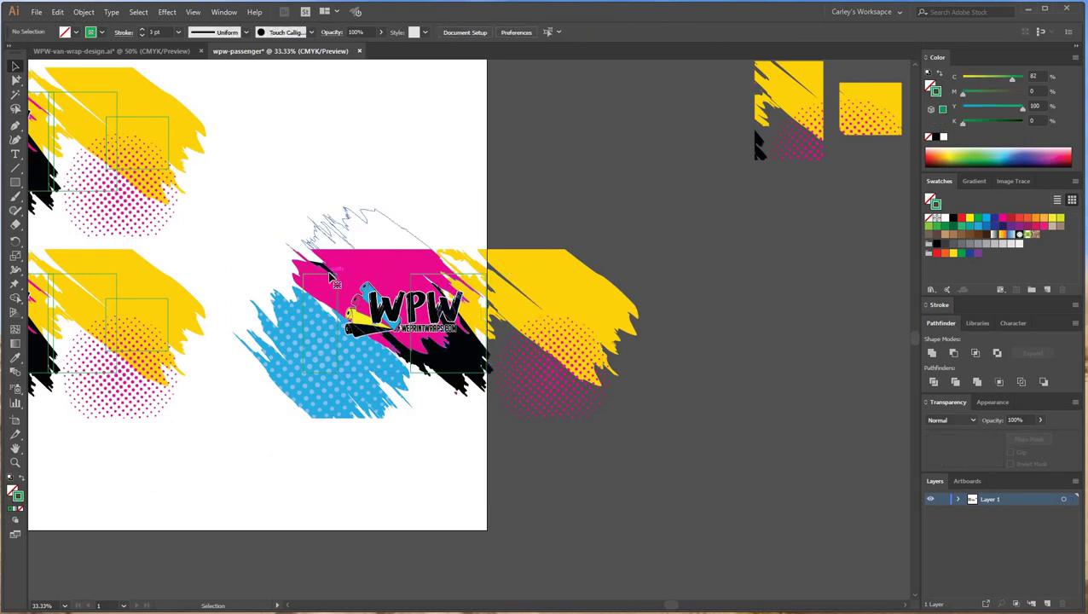
left_click(332, 278)
key("Delete")
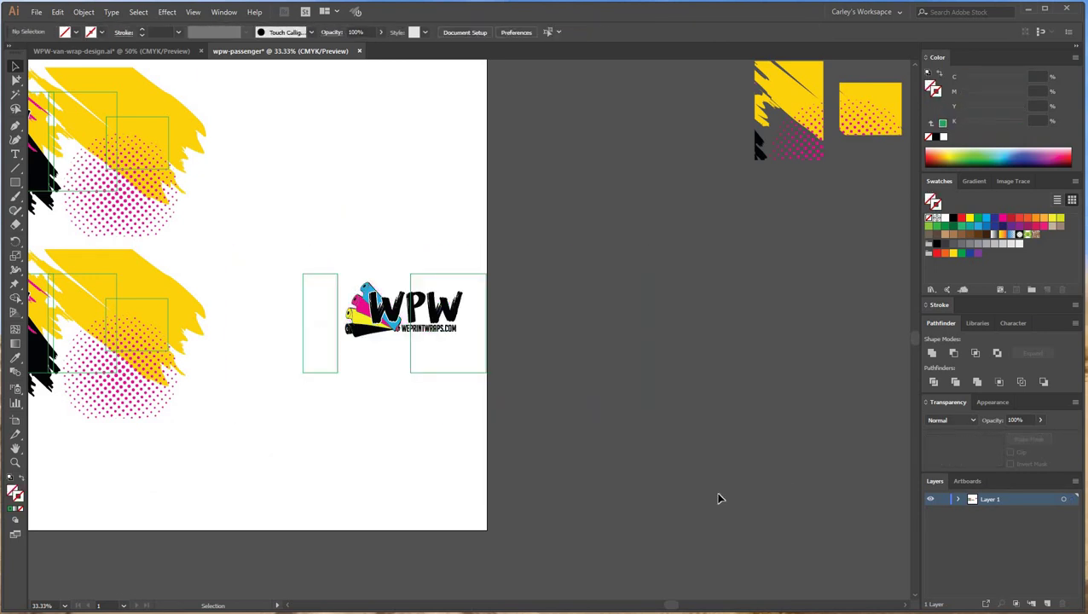
key("ctrl+z")
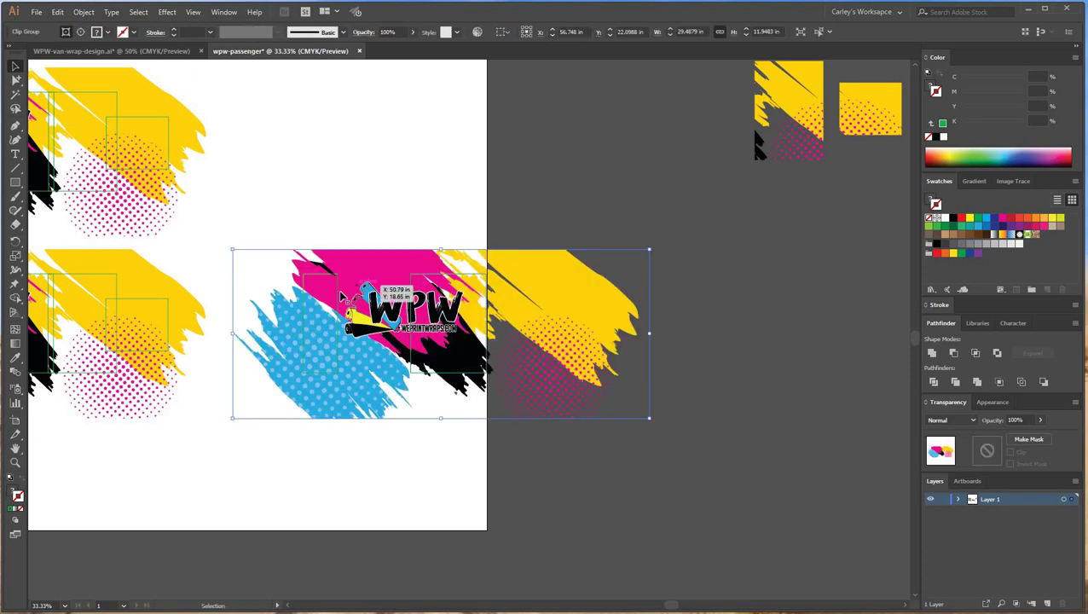
left_click(338, 237)
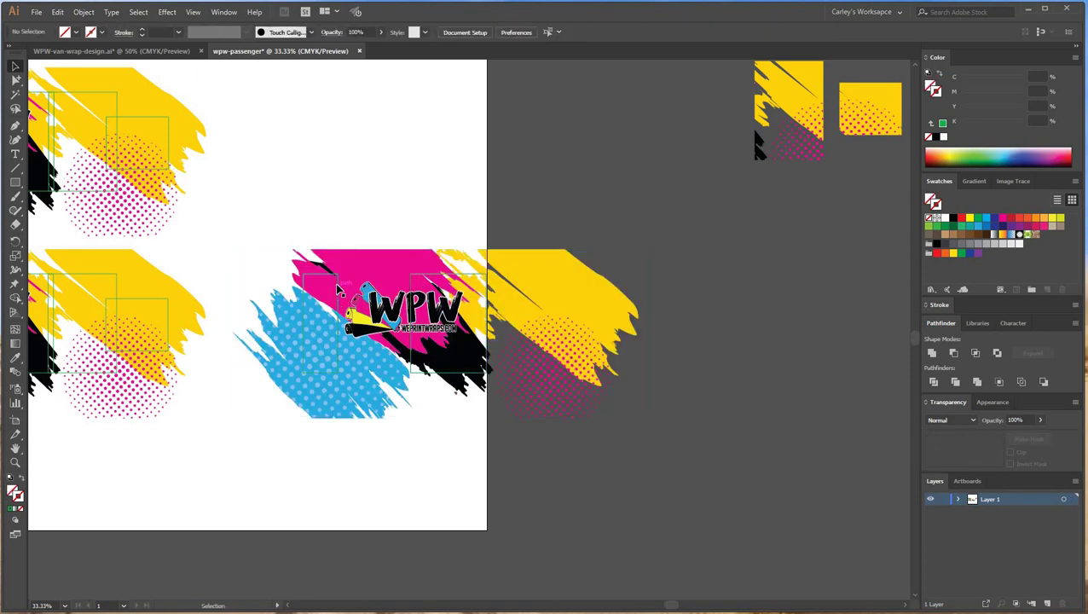
- Delete the narrow first rectangle from the lower-right copy and clip its artwork and logo to the remaining third rectangle
key("ctrl+z")
key("ctrl+z")
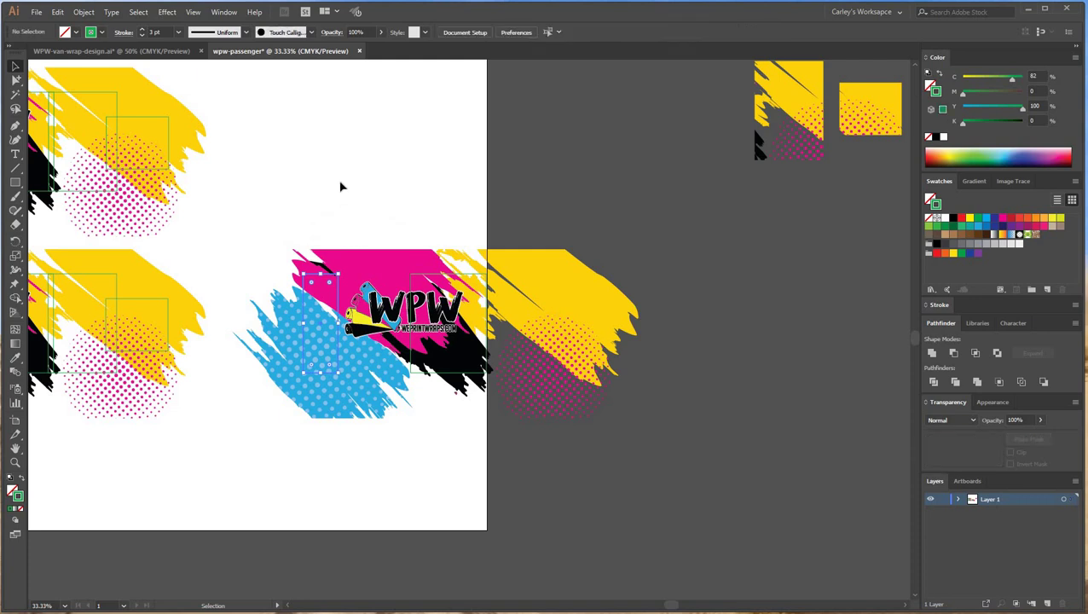
left_click_drag(259, 200, 797, 441)
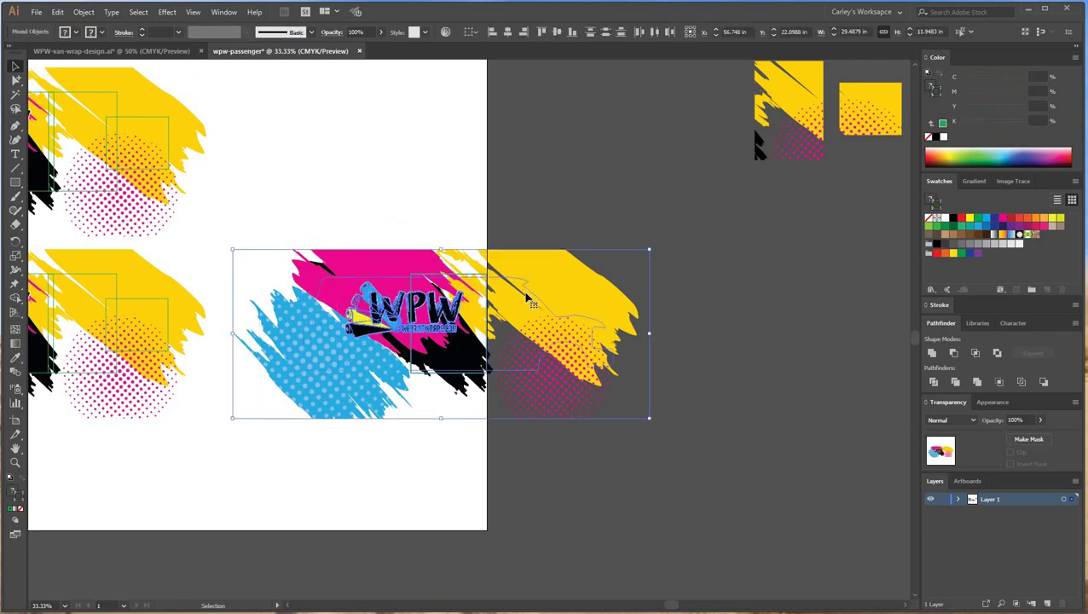
right_click(456, 305)
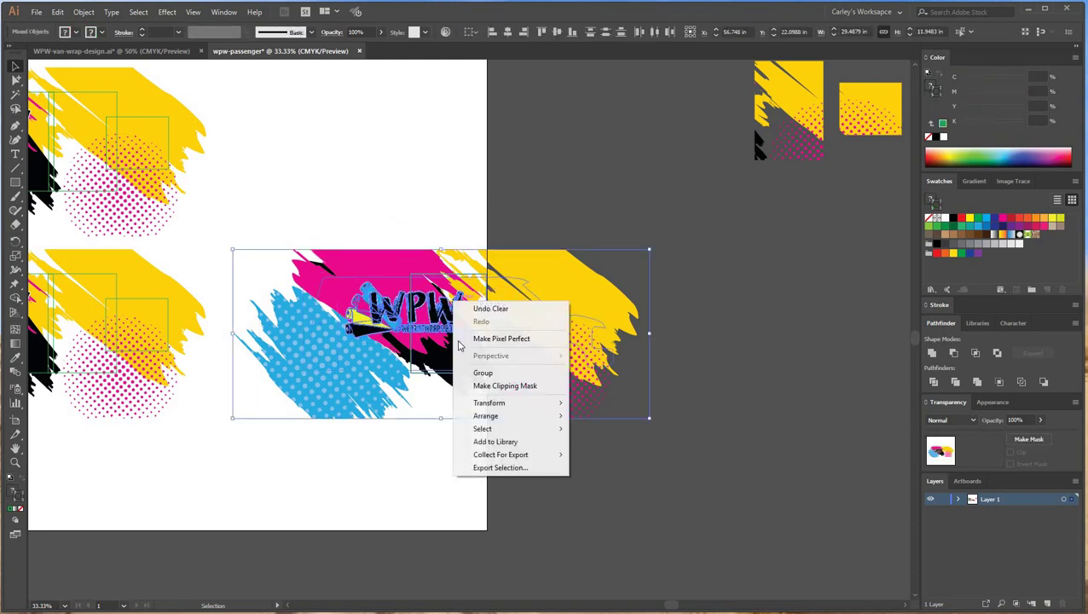
left_click(482, 389)
- Move the clipped panel with the end of the logo next to the two finished panels outside the artboard
scroll(719, 212, "up", 2)
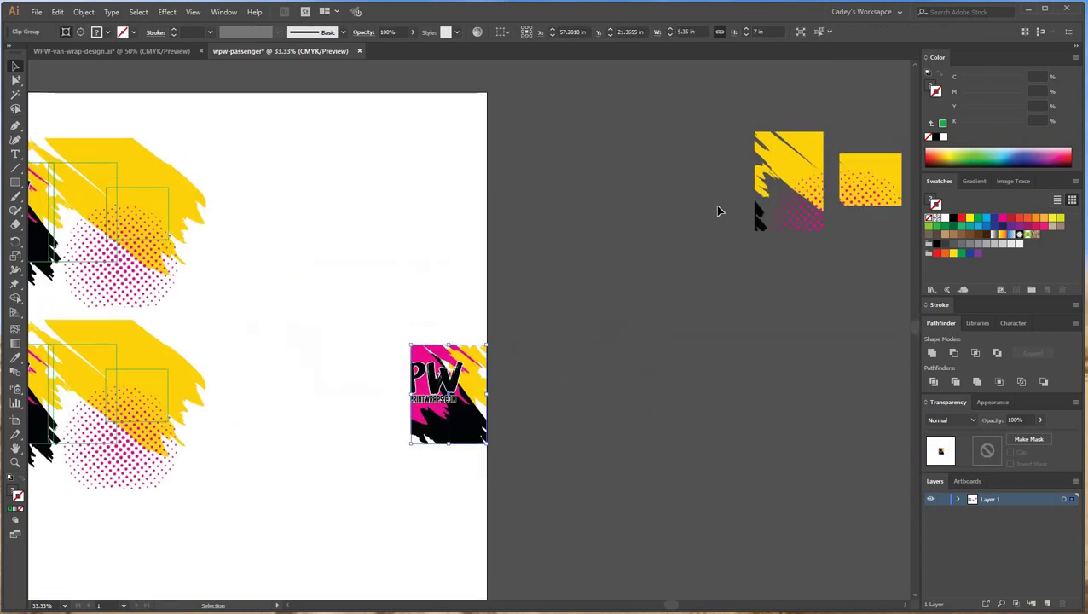
left_click_drag(455, 423, 634, 279)
left_click(634, 279)
- Delete the panel rectangles from the upper-left artwork copy, keeping only the second one over the start of the logo
left_click_drag(357, 280, 679, 279)
scroll(380, 170, "left", 1)
left_click(431, 178)
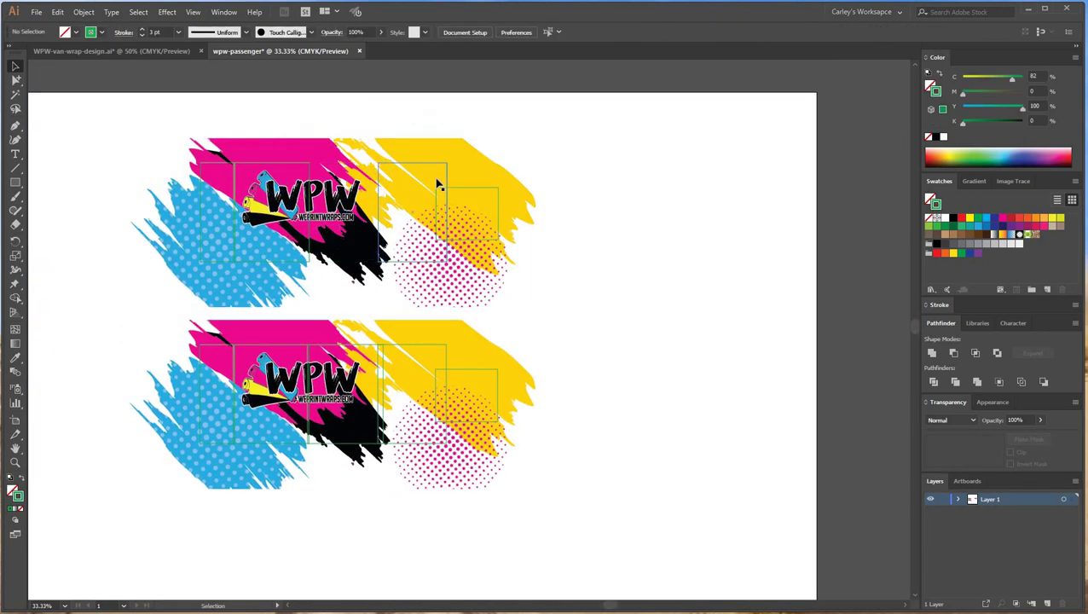
key("Delete")
left_click(461, 188)
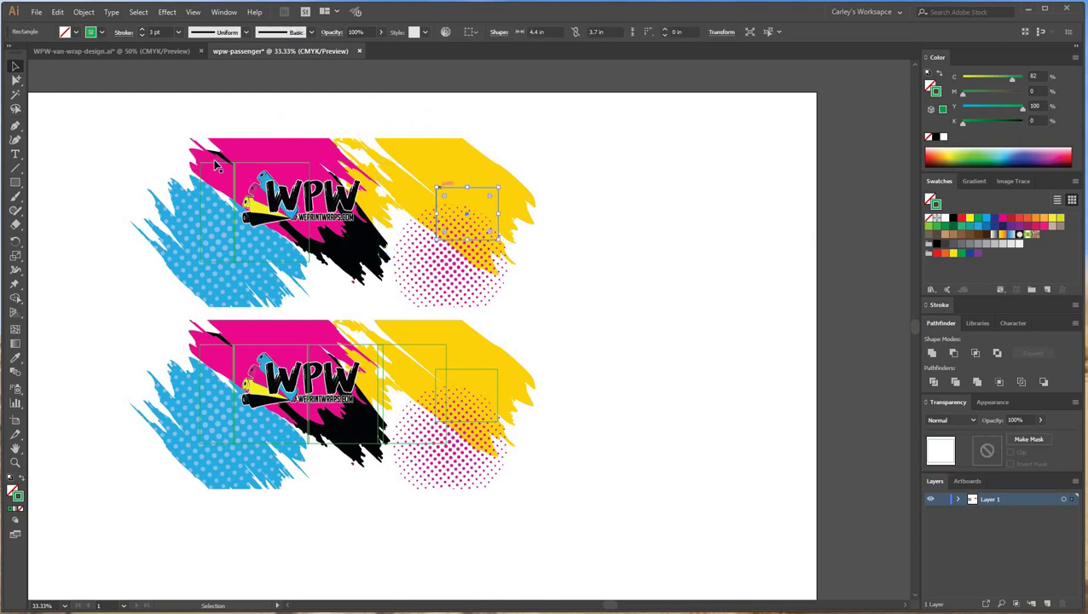
left_click(216, 169)
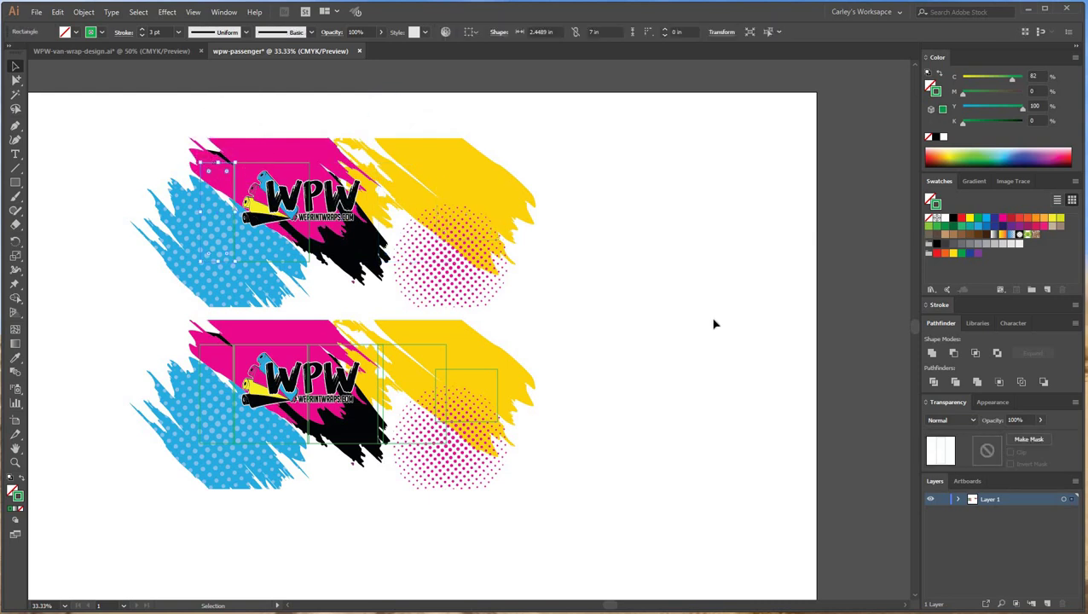
key("Delete")
- Clip the upper-left artwork copy to its remaining rectangle and place the clipped panel in front of the three finished panels
left_click_drag(275, 169, 374, 205)
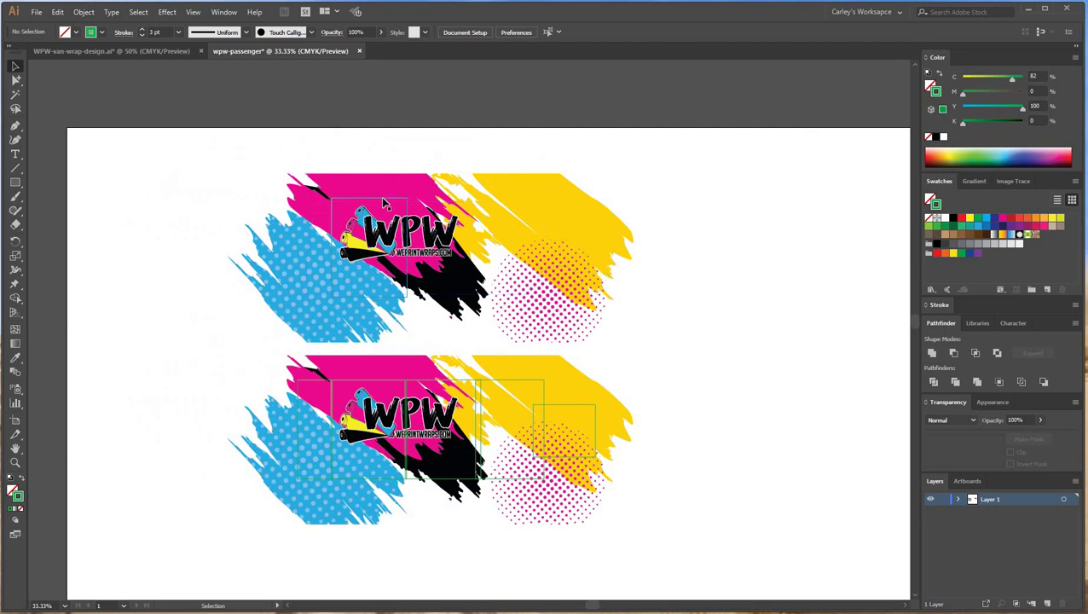
left_click_drag(625, 260, 693, 335)
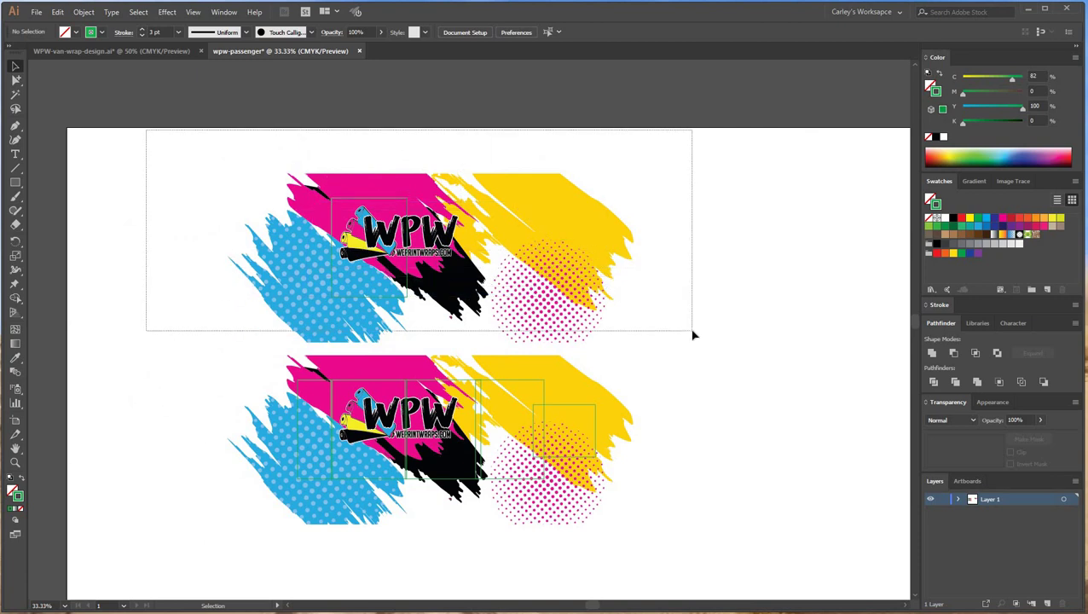
right_click(407, 202)
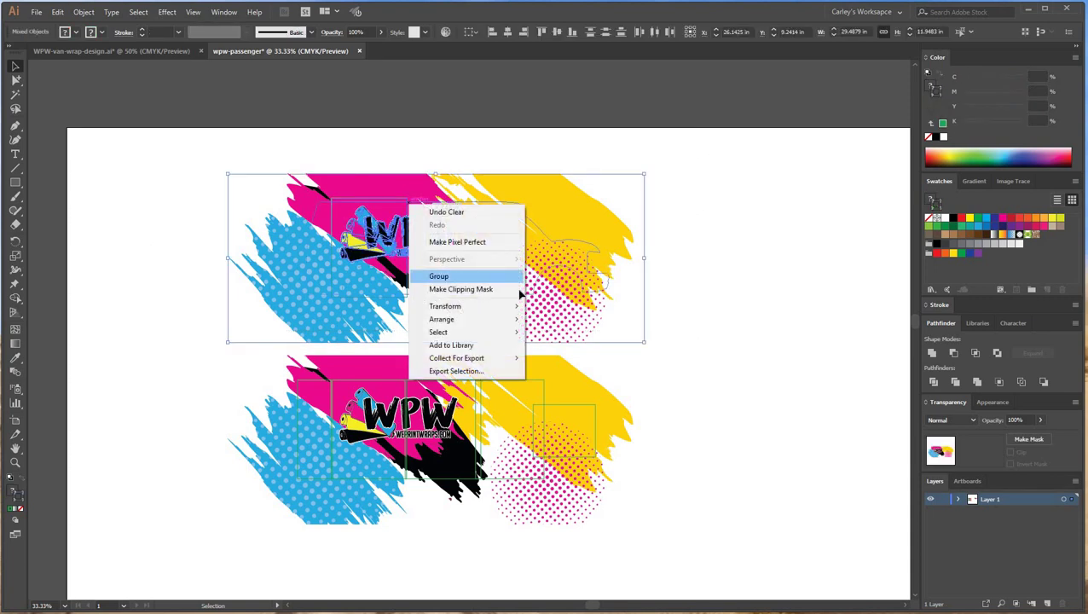
left_click(435, 292)
key("ctrl+minus")
key("ctrl+minus")
key("ctrl+minus")
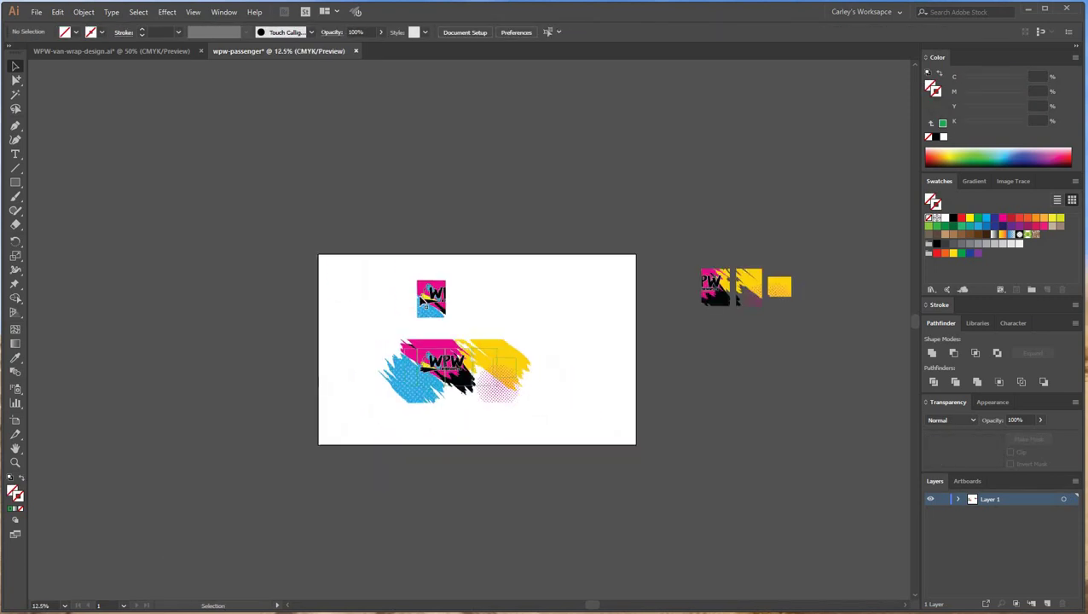
left_click_drag(423, 294, 692, 290)
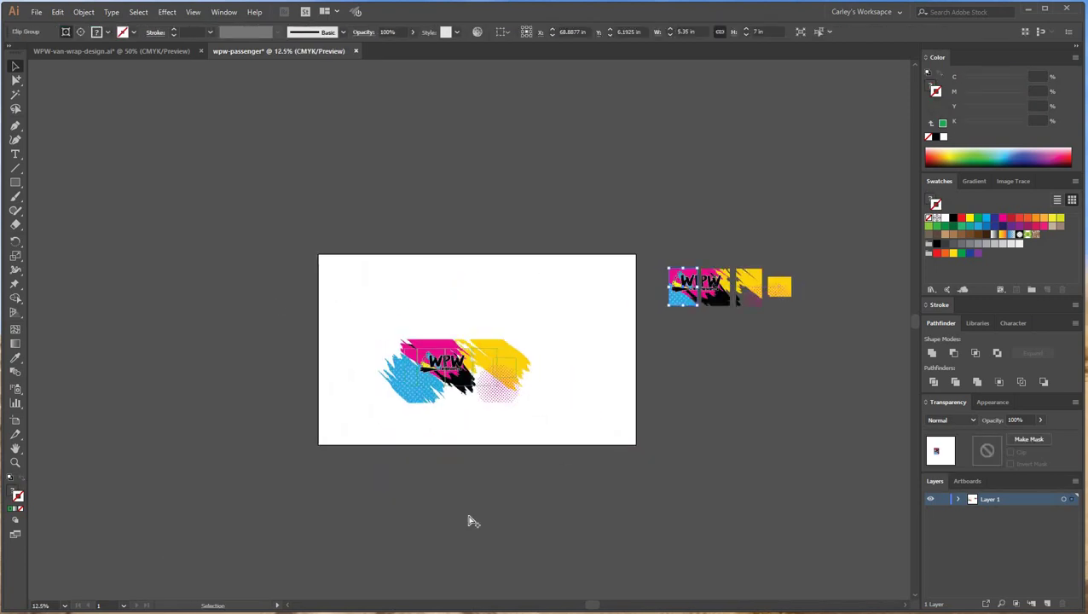
- Delete the panel rectangles from the last artwork copy on the artboard, keeping only the narrow first one at the van's rear
key("ctrl+plus")
key("ctrl+plus")
key("ctrl+plus")
left_click_drag(42, 488, 545, 433)
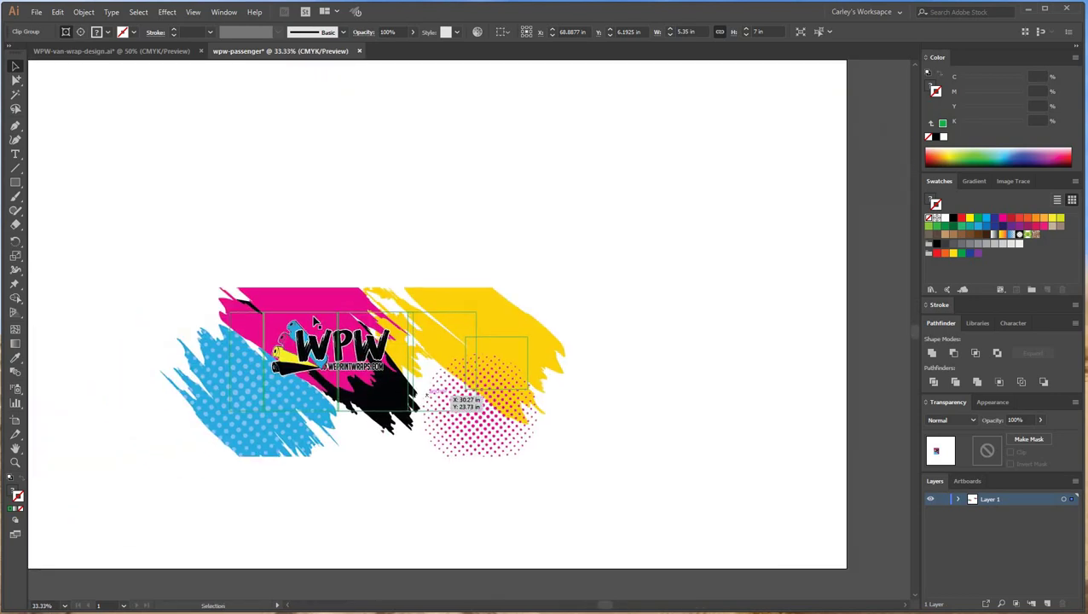
key("ctrl+shift+a")
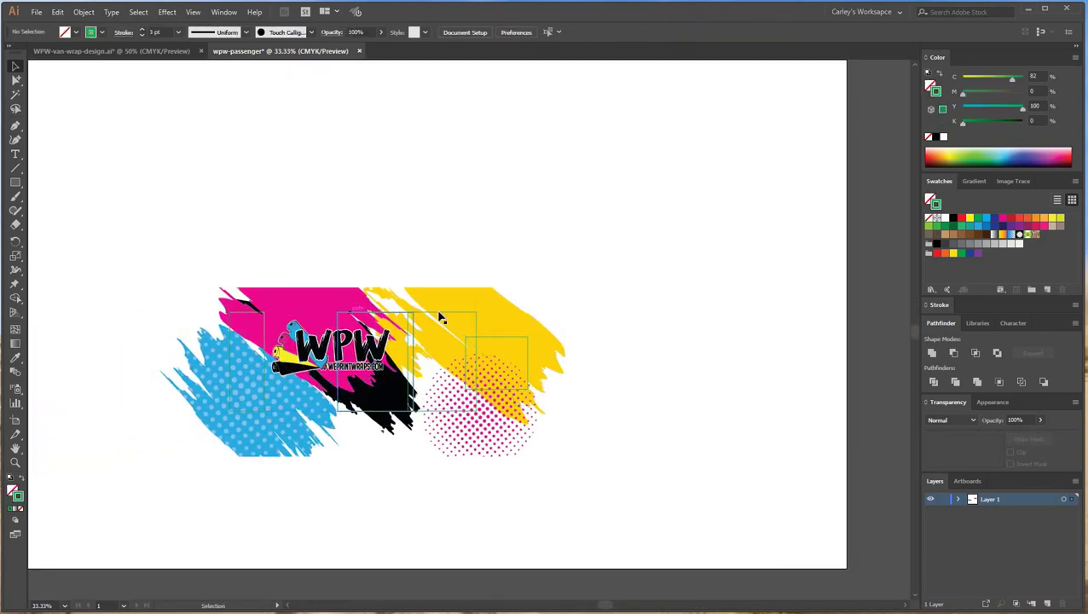
left_click(440, 314)
key("Delete")
left_click(478, 339)
key("Delete")
left_click(504, 338)
key("Delete")
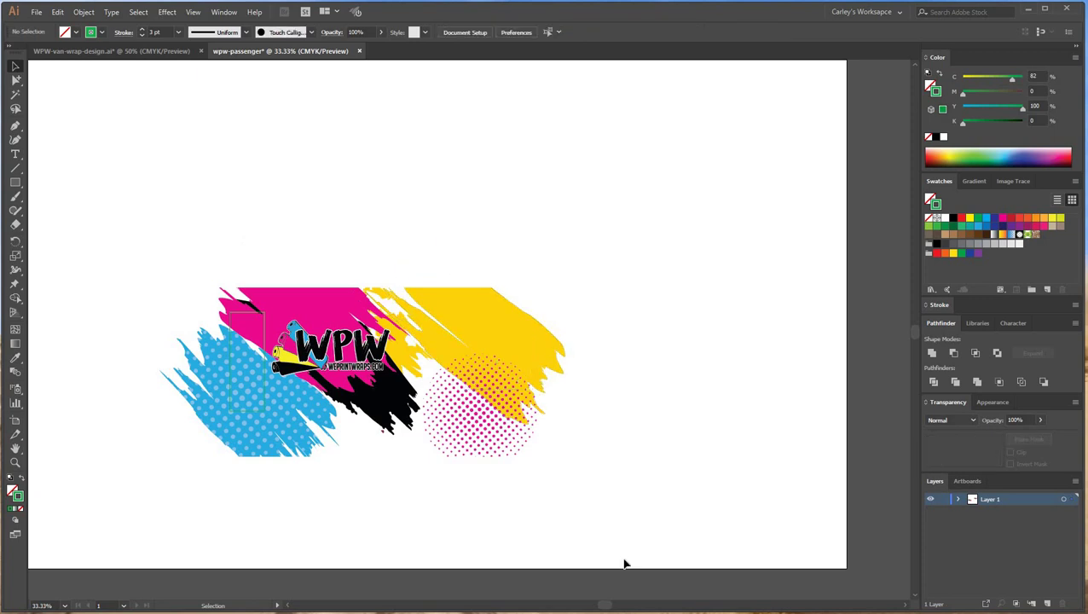
- Clip the last artwork copy to its narrow rectangle and place the clipped panel in front of the four finished panels
left_click_drag(109, 555, 624, 228)
right_click(624, 226)
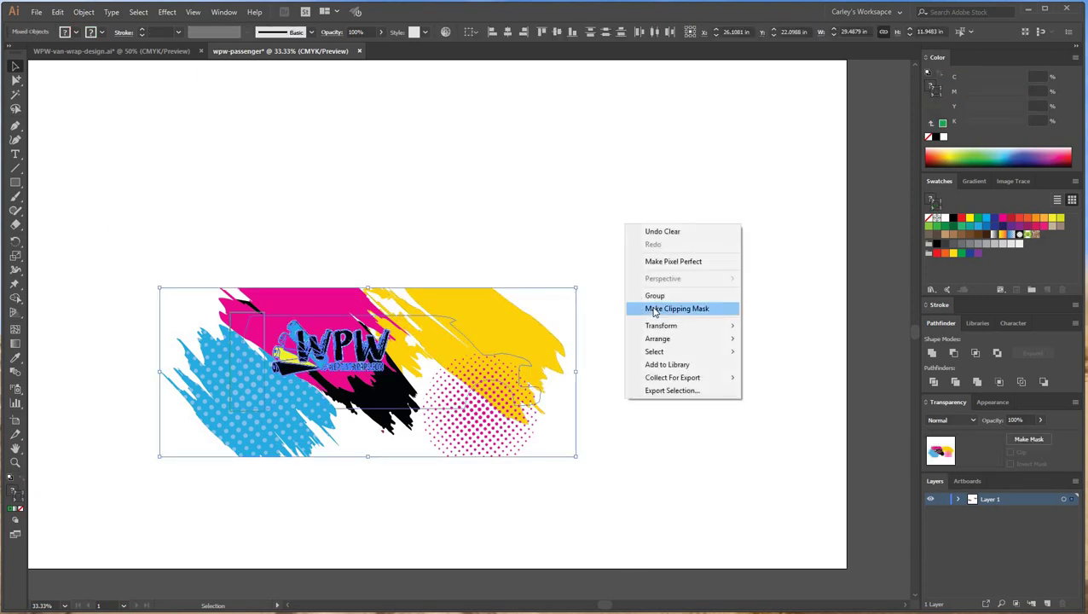
key("ctrl+shift+a")
key("ctrl+minus")
key("ctrl+minus")
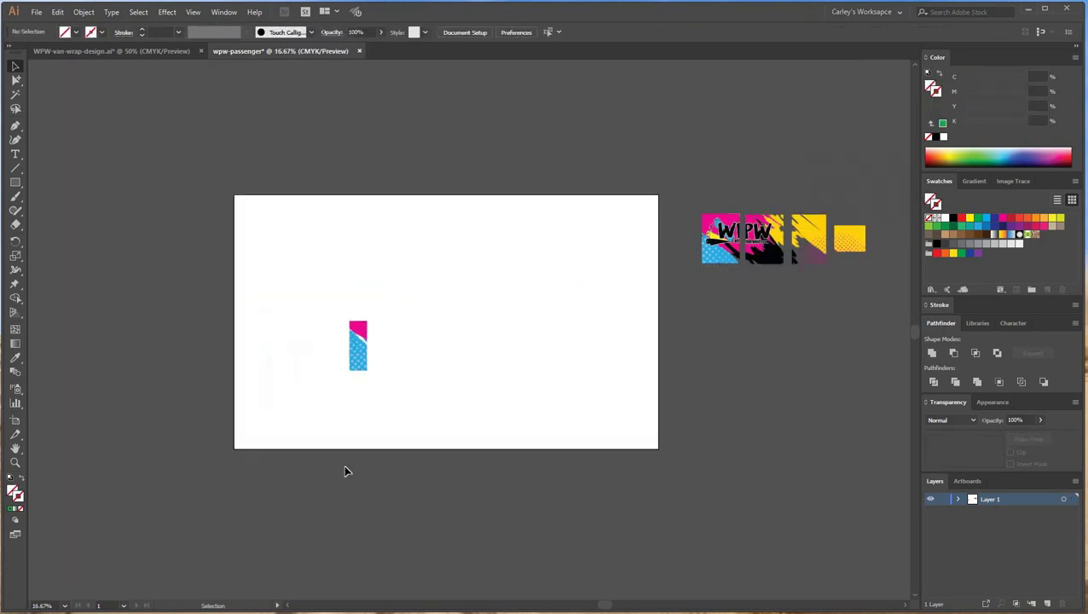
left_click_drag(361, 349, 527, 303)
left_click_drag(608, 432, 608, 433)
- Close up the gaps between the third, fourth and small yellow panels, aligning the tall panels' tops and the small panel's bottom edge
key("ctrl+plus")
key("ctrl+plus")
key("ctrl+plus")
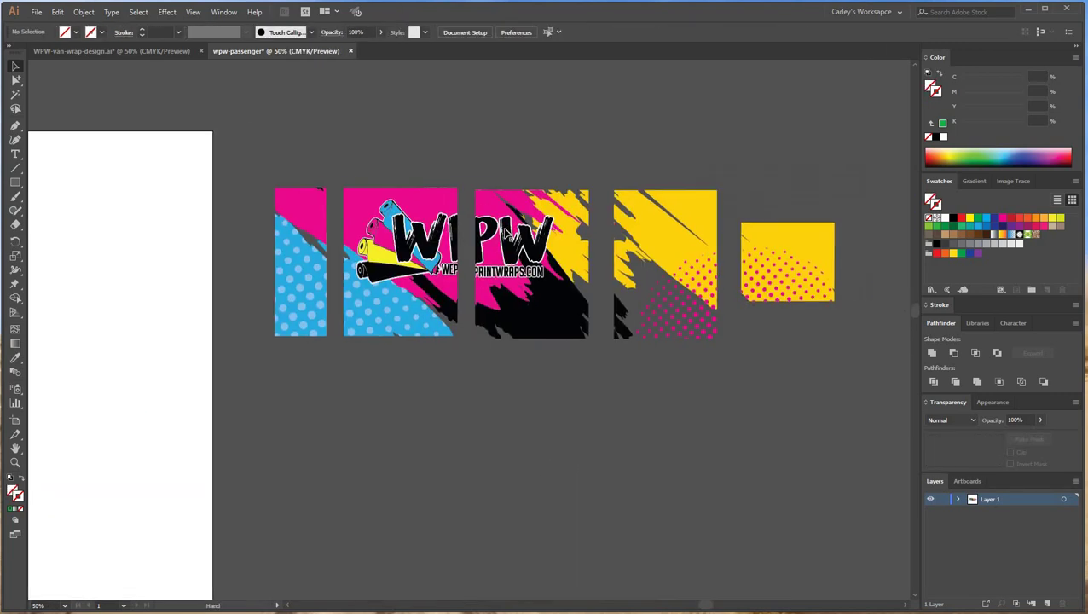
left_click_drag(504, 224, 494, 221)
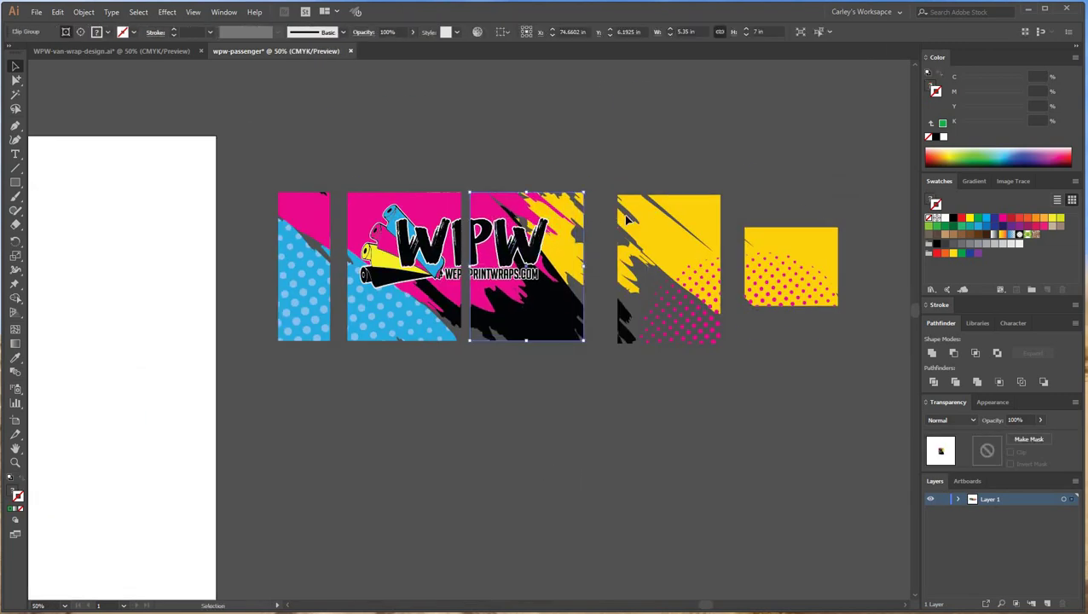
left_click_drag(647, 196, 623, 194)
left_click(775, 381)
left_click_drag(780, 255, 733, 297)
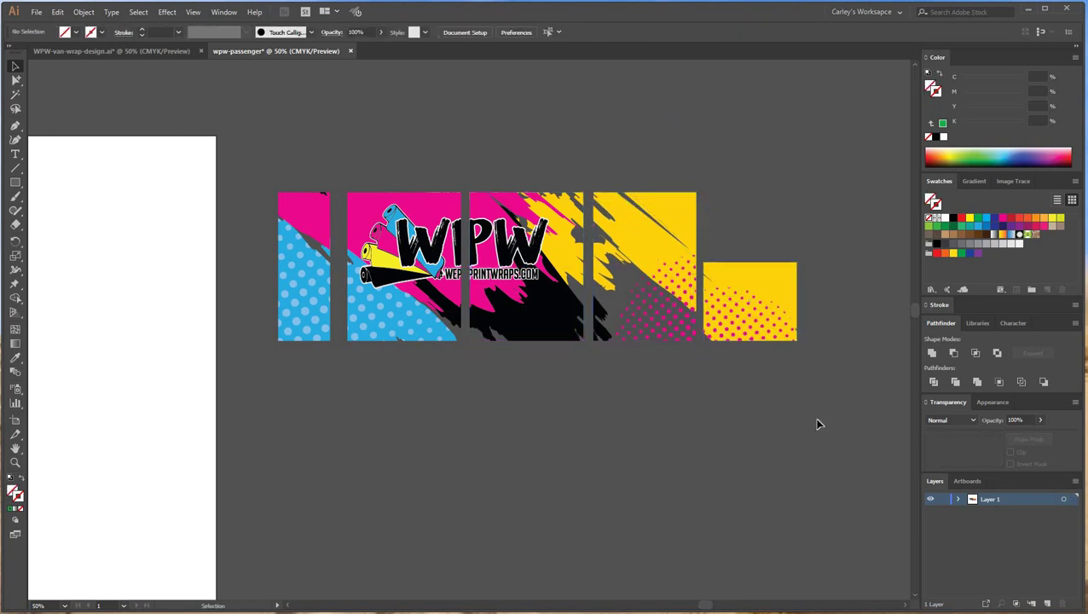
- Create an artboard fitted to each of the five clipped panels and delete the original large artboard
scroll(816, 425, "right", 1)
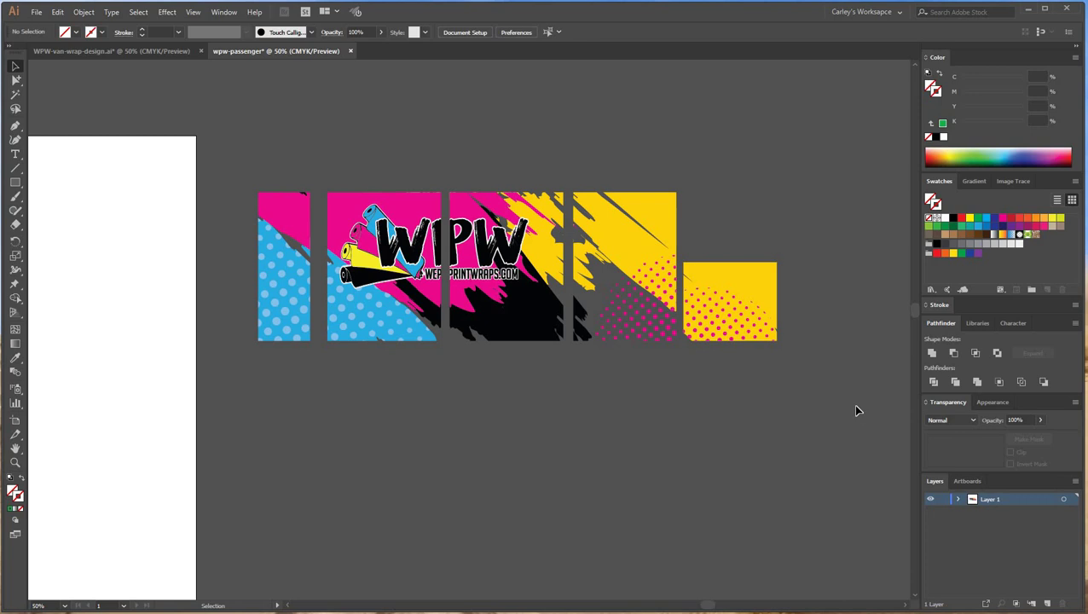
left_click_drag(176, 137, 870, 493)
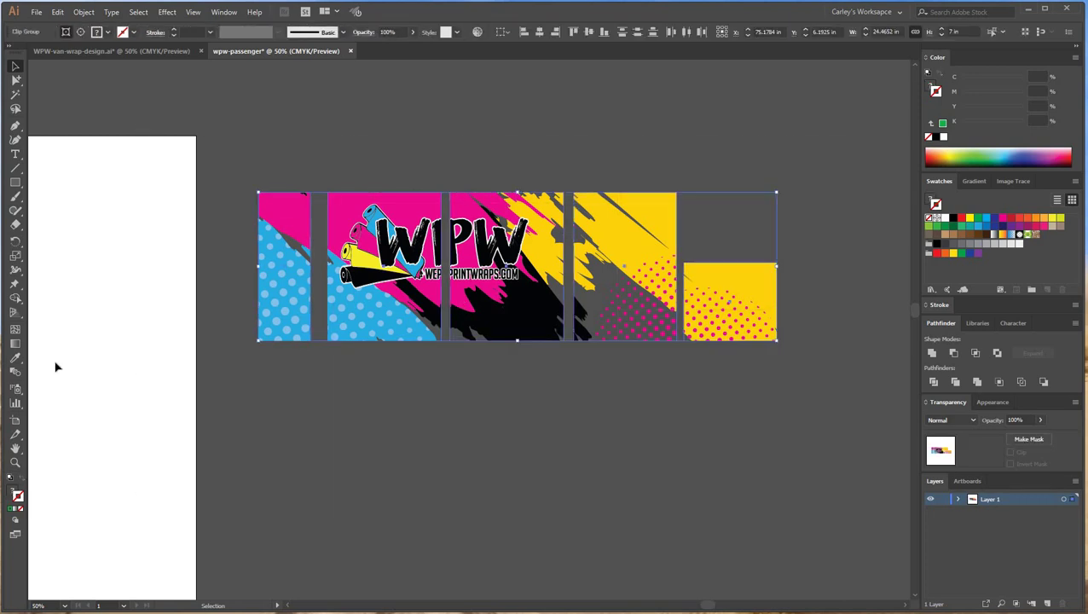
left_click(15, 420)
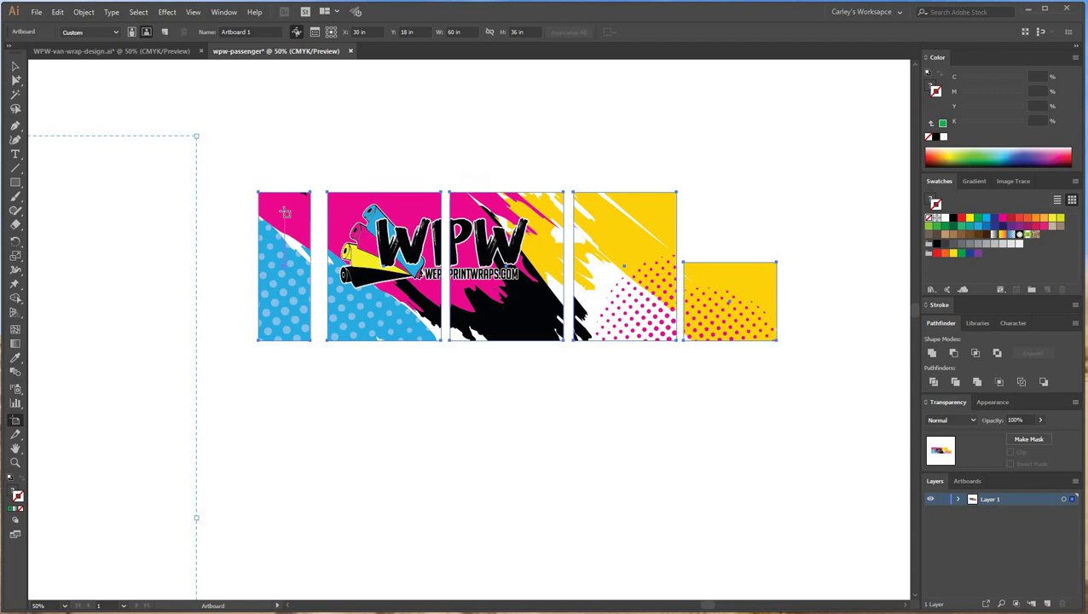
left_click(285, 212)
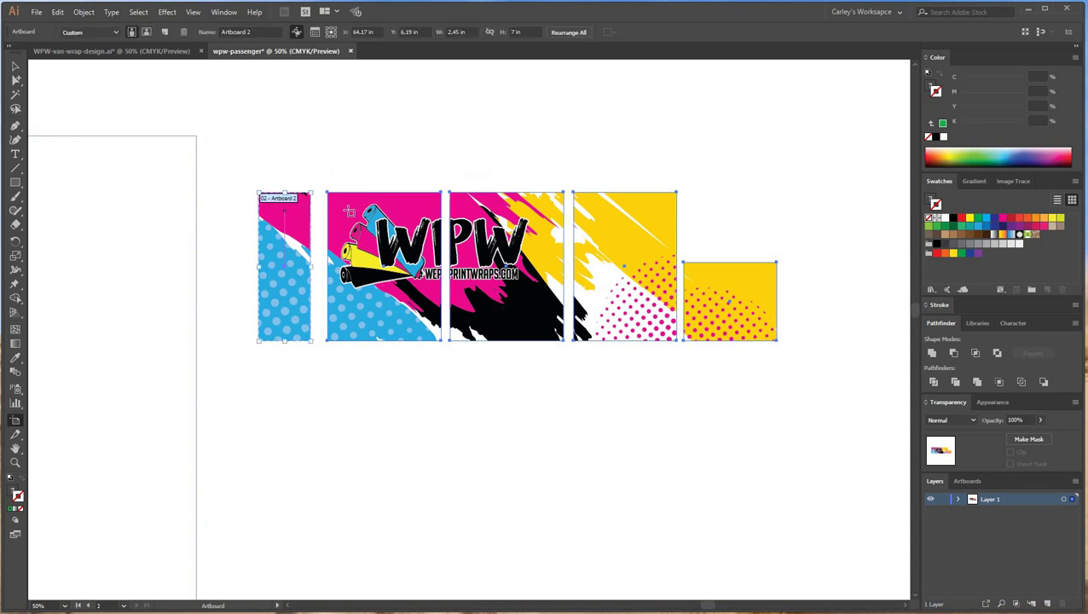
left_click(348, 210)
left_click(465, 203)
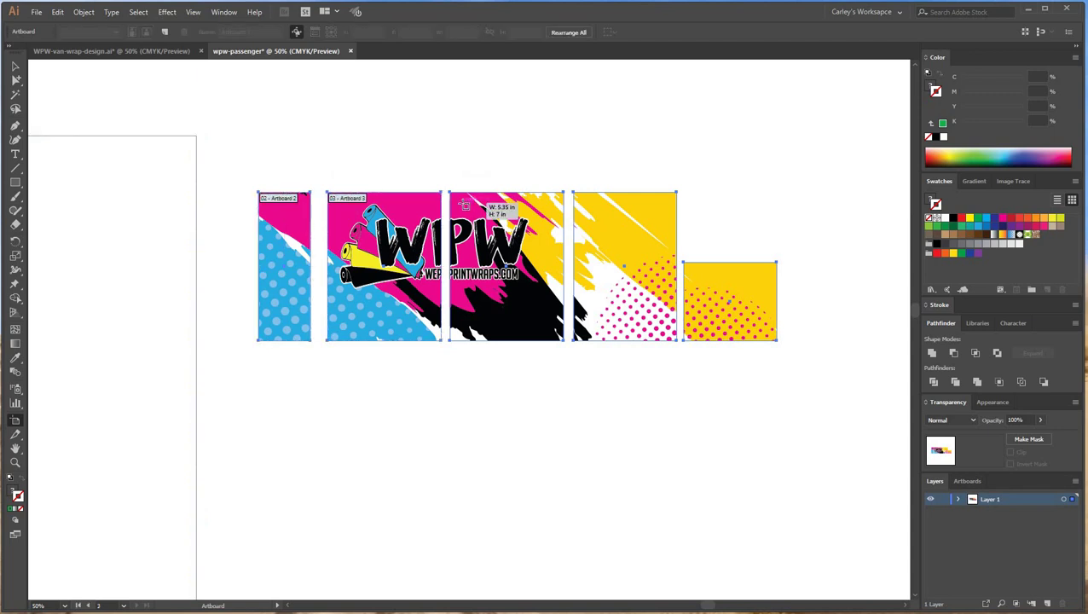
left_click(619, 232)
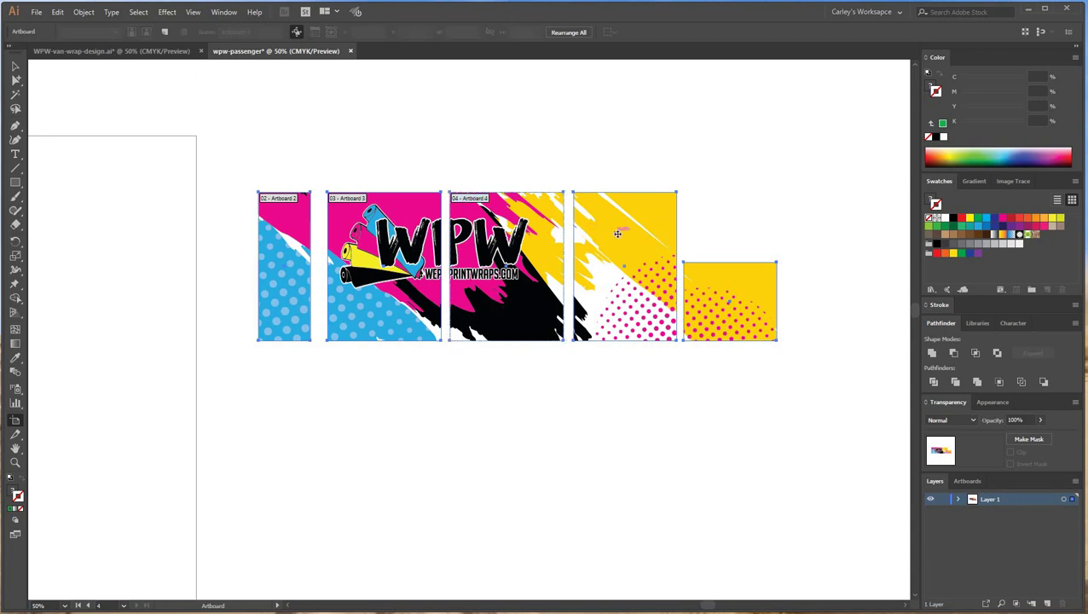
left_click(741, 276)
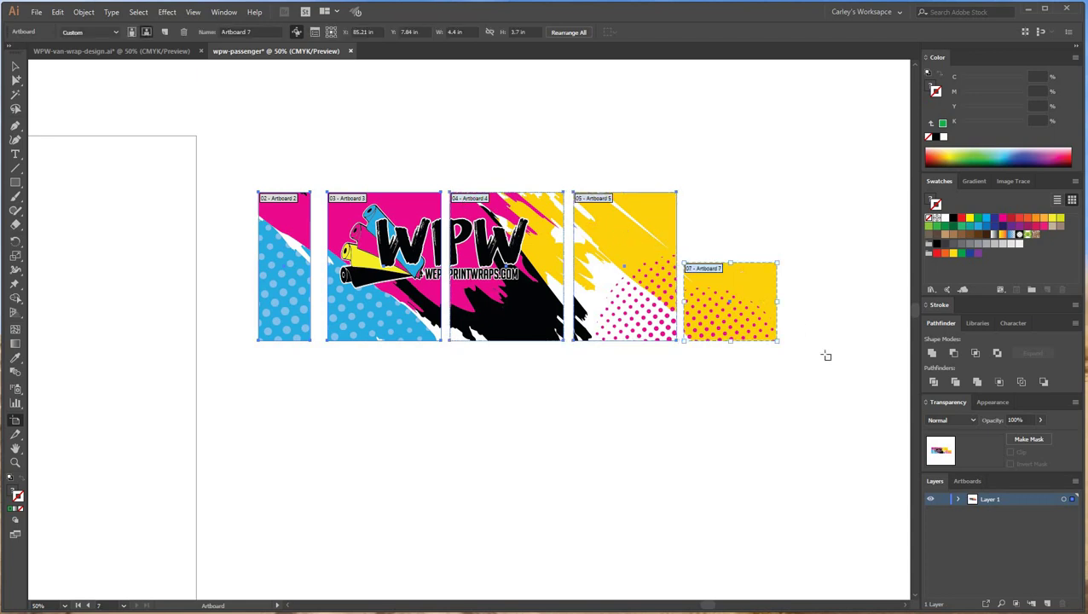
key("Delete")
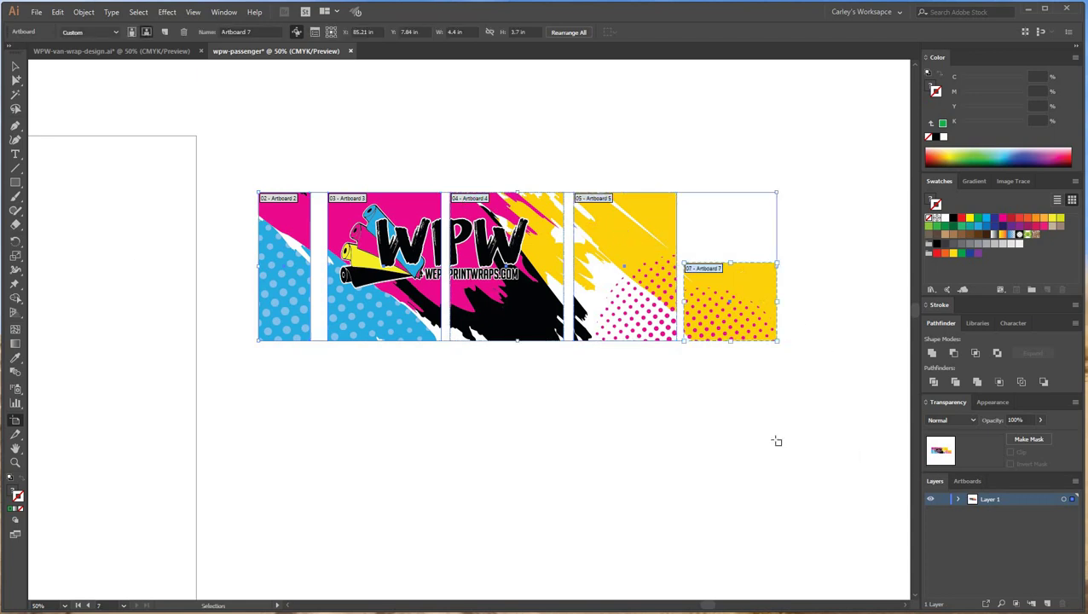
left_click(16, 66)
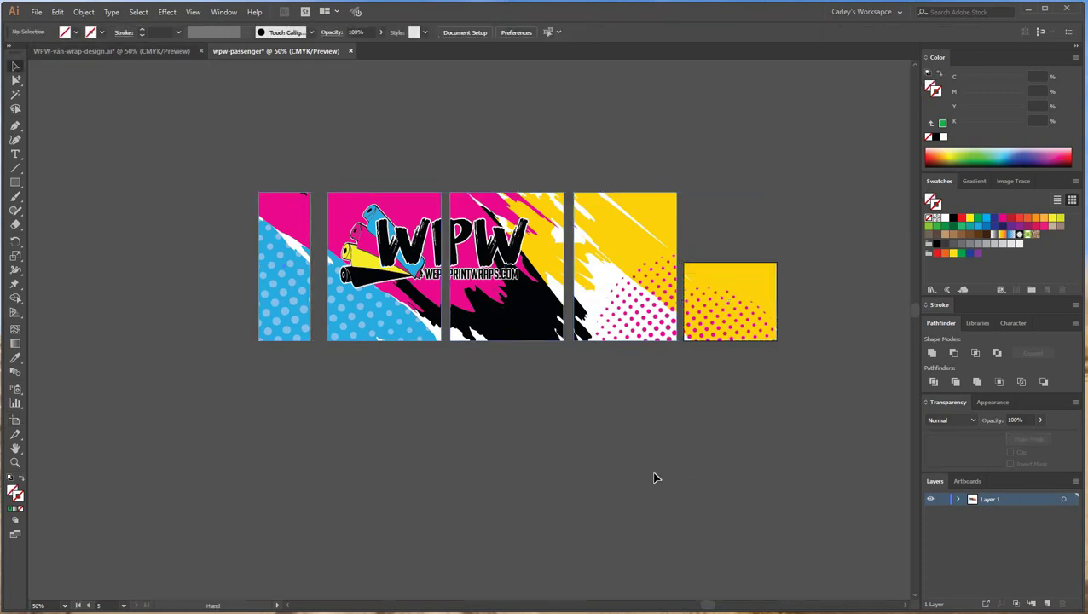
- Show the list of artboards and make Artboard 3 the active one
left_click_drag(655, 478, 598, 457)
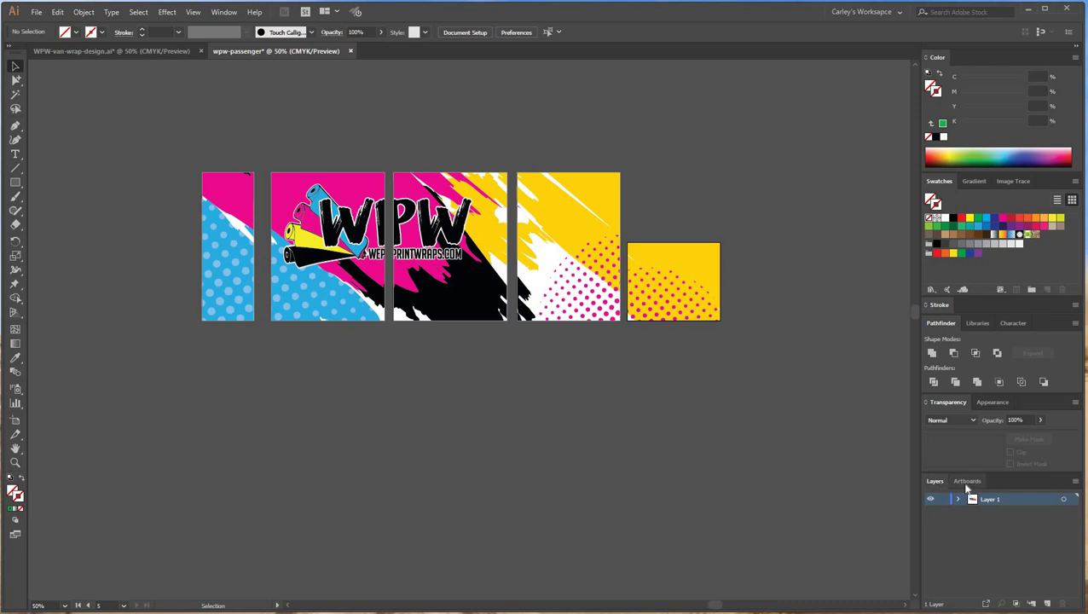
left_click(968, 482)
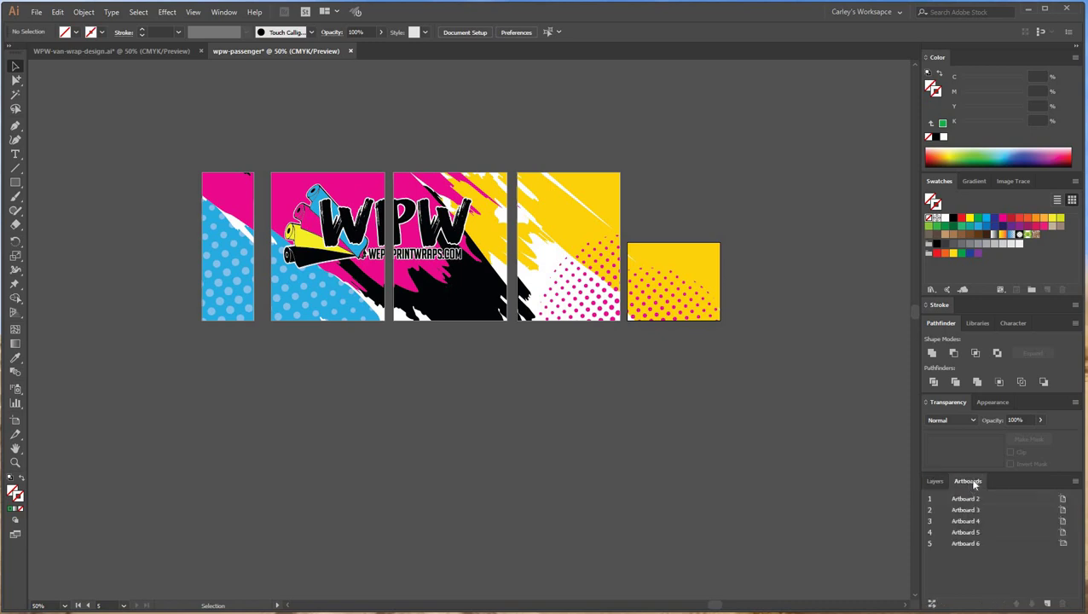
left_click(234, 13)
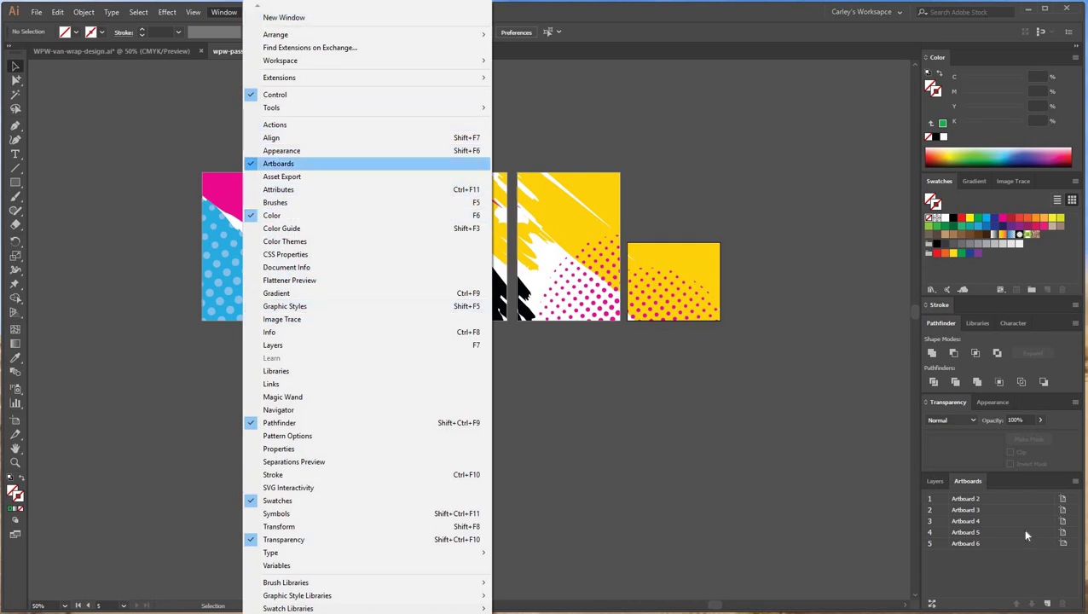
left_click(1001, 509)
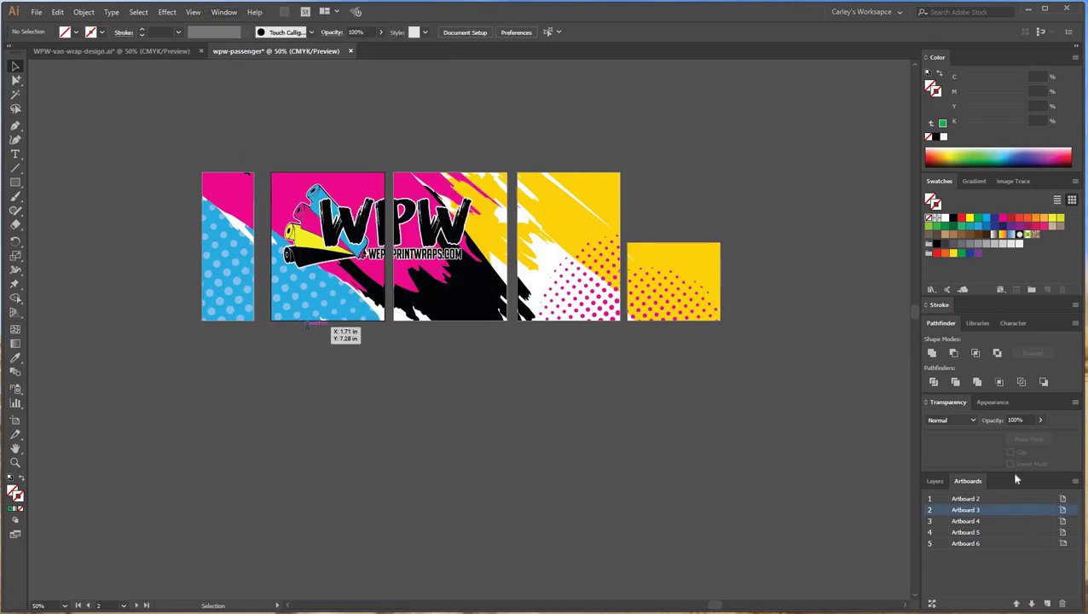
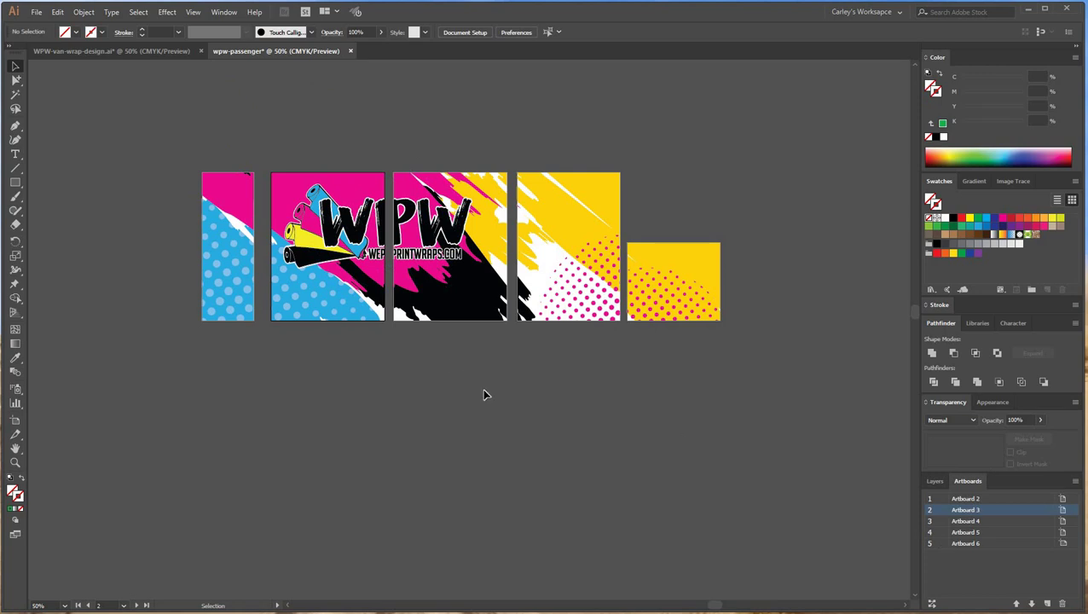
key("ctrl+minus")
key("ctrl+minus")
key("ctrl+plus")
key("ctrl+plus")
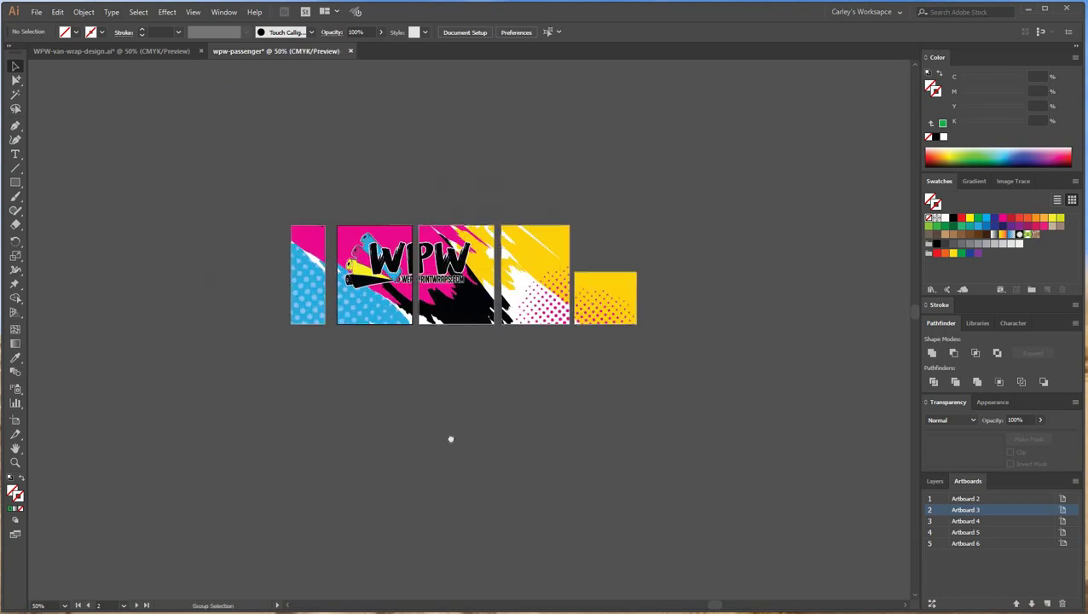
left_click_drag(553, 495, 609, 534)
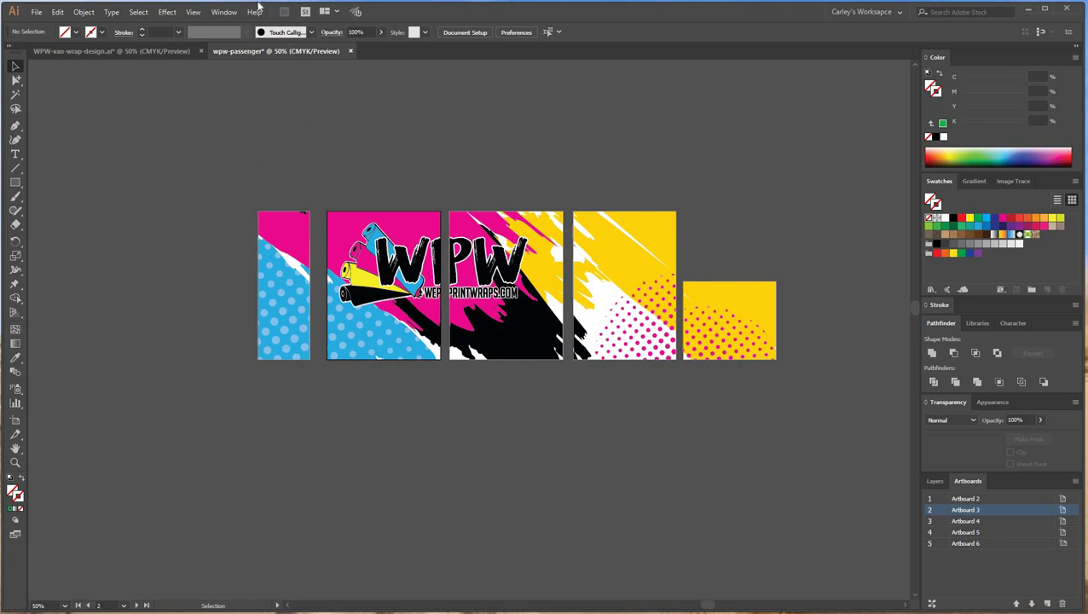
- Copy the rear-door and hood artwork with their panel rectangles from WPW-van-wrap-design.ai into wpw-passenger, beside the finished panels
left_click(136, 52)
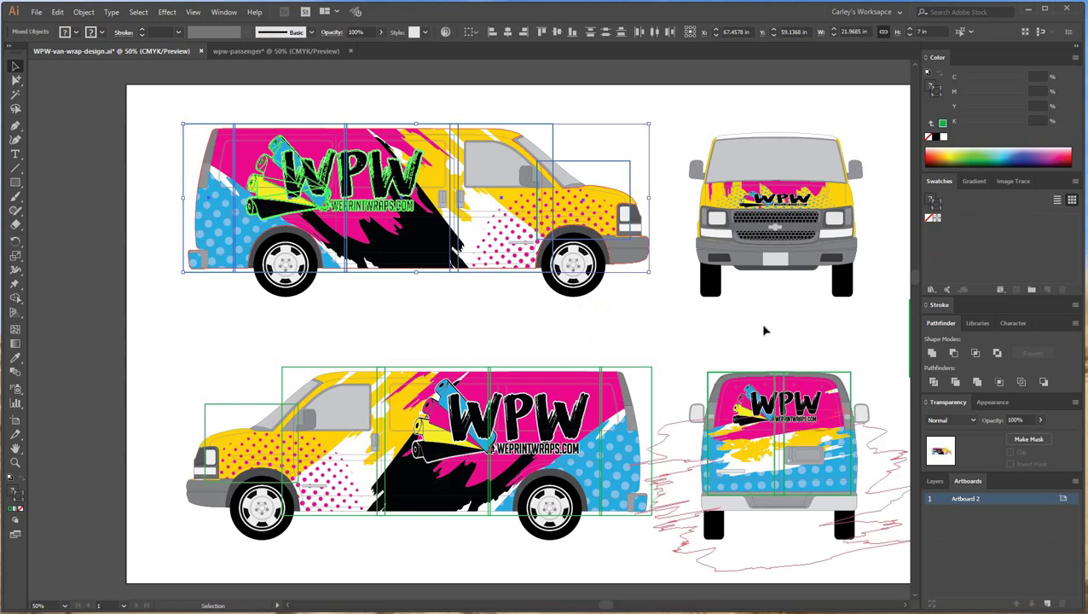
left_click(821, 309)
mouse_move(801, 396)
left_mouse_down()
mouse_move(558, 290)
mouse_move(469, 280)
left_mouse_up()
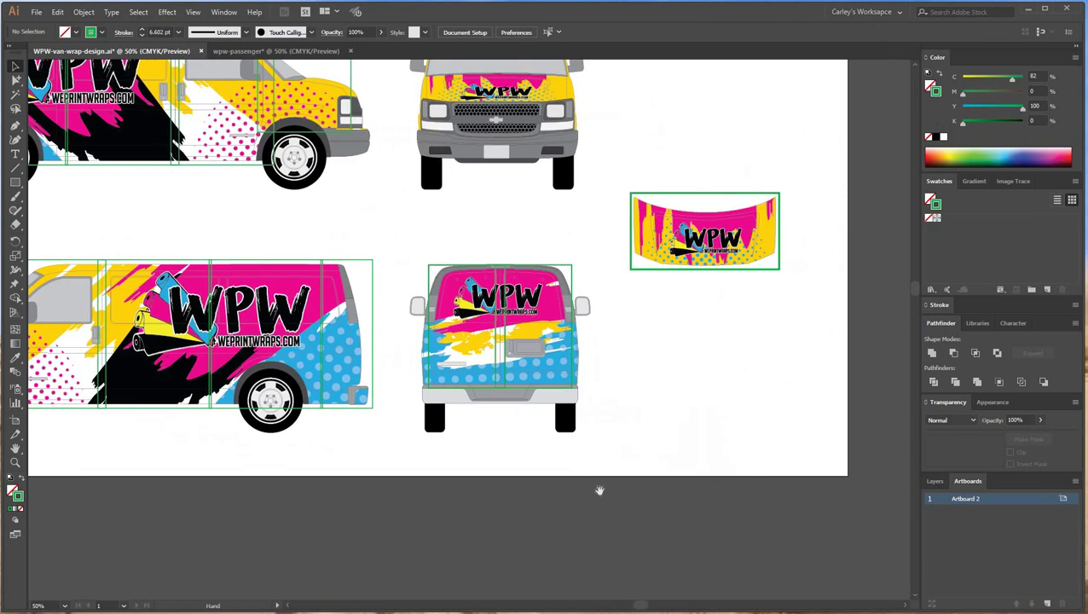
left_click_drag(556, 442, 360, 229)
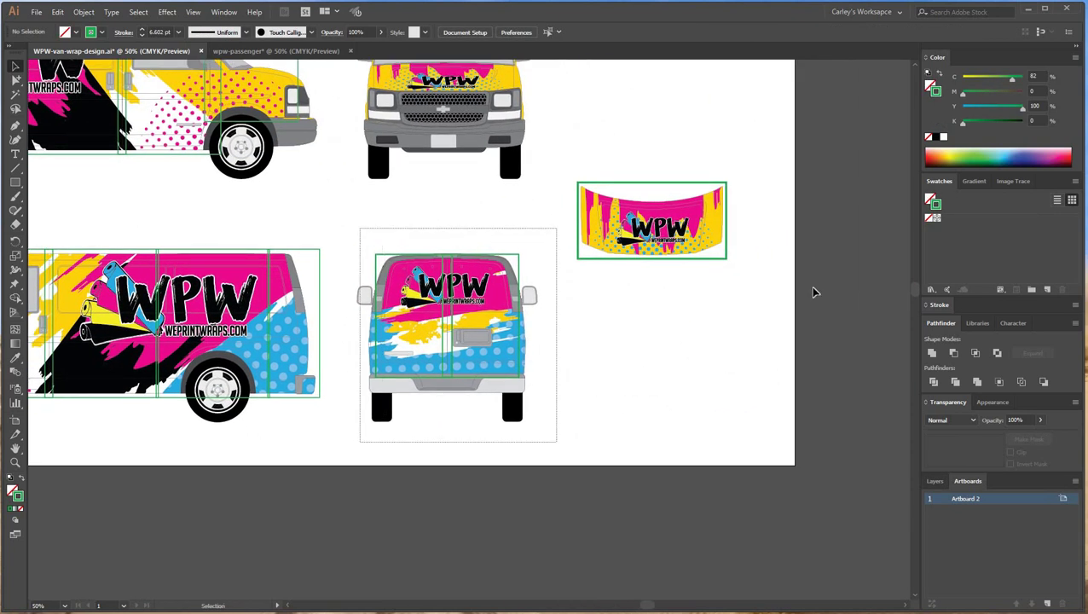
left_click_drag(792, 289, 566, 150)
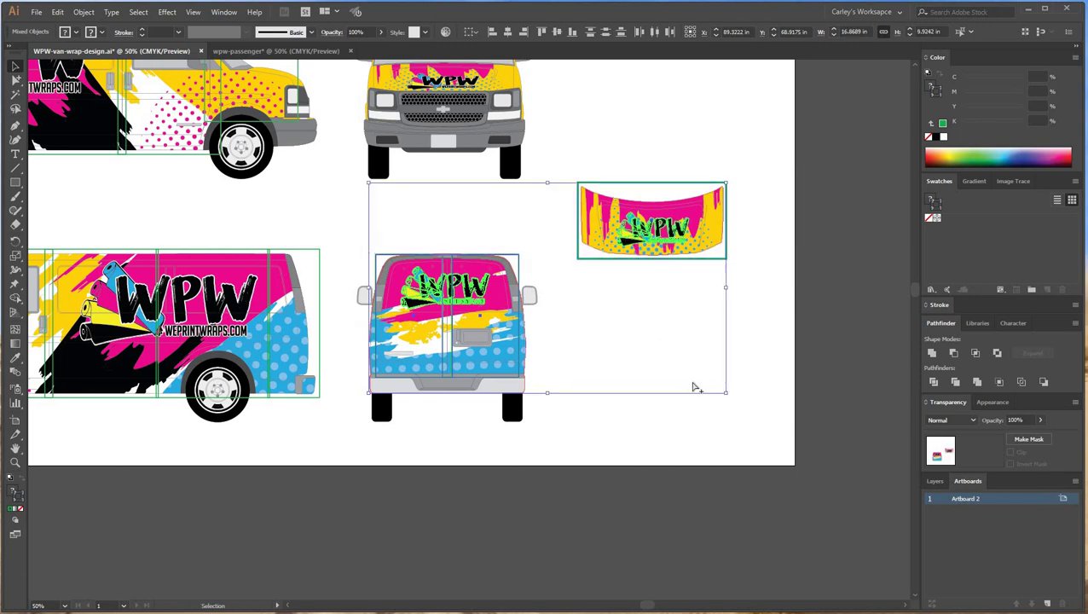
left_click(239, 52)
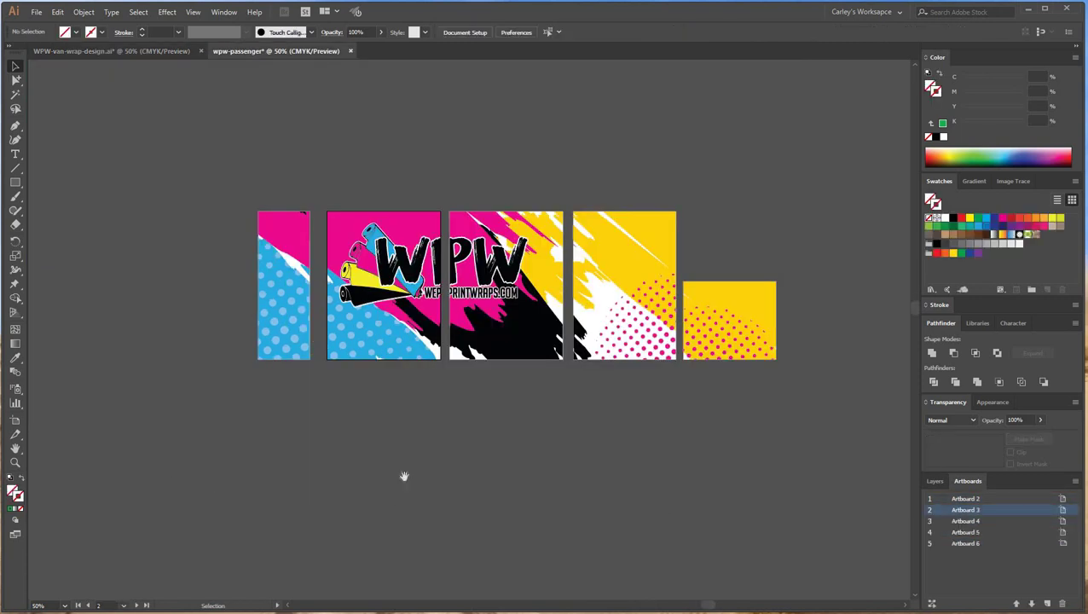
scroll(404, 476, "right", 10)
key("ctrl+v")
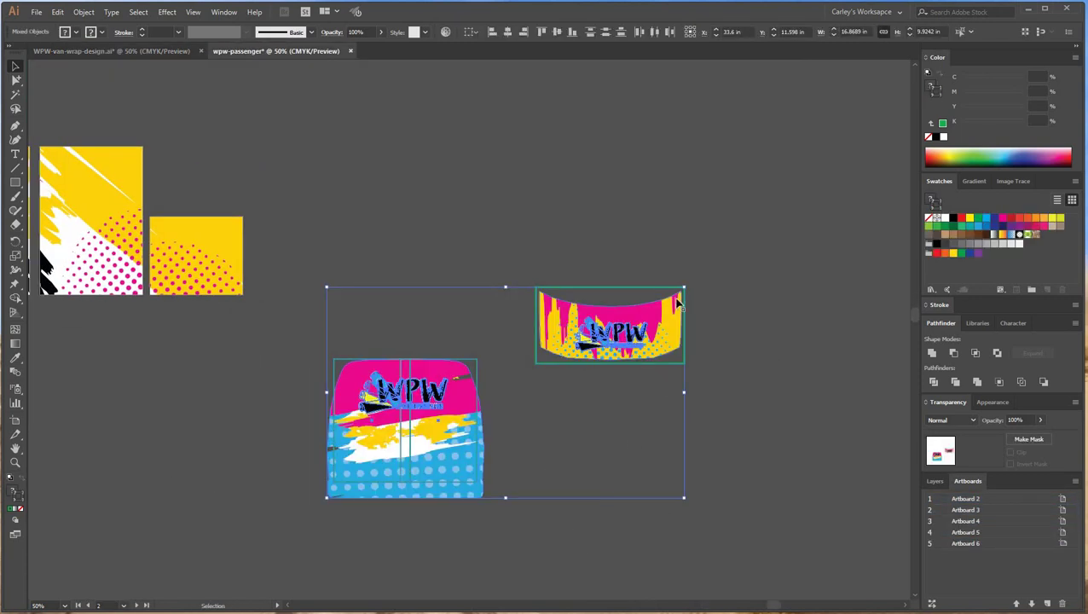
- Release the clipping mask from the pink and dotted hood artwork
left_click(644, 304)
right_click(668, 314)
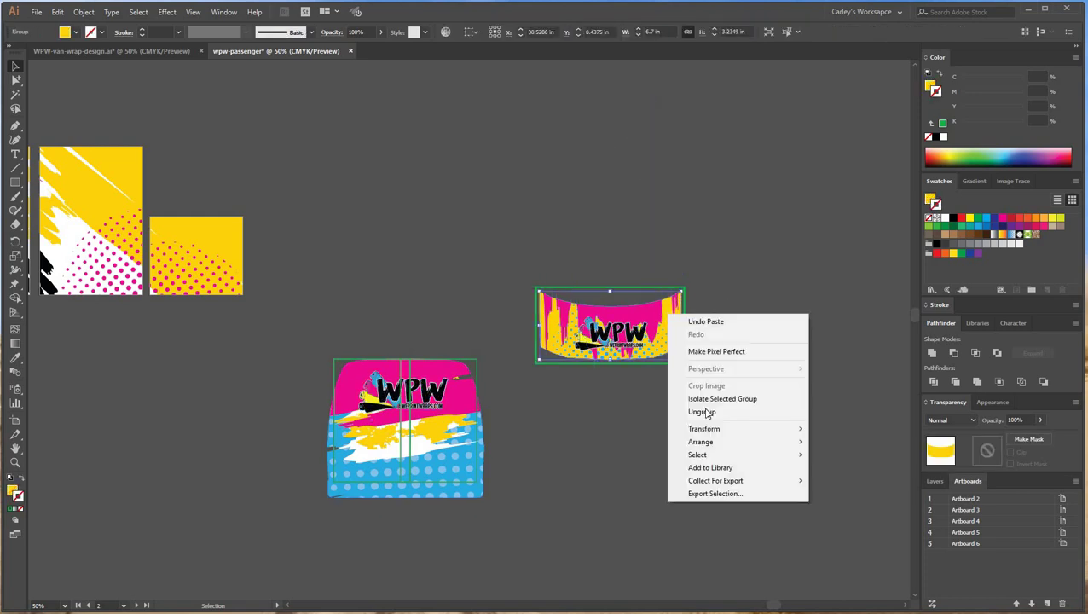
left_click(623, 441)
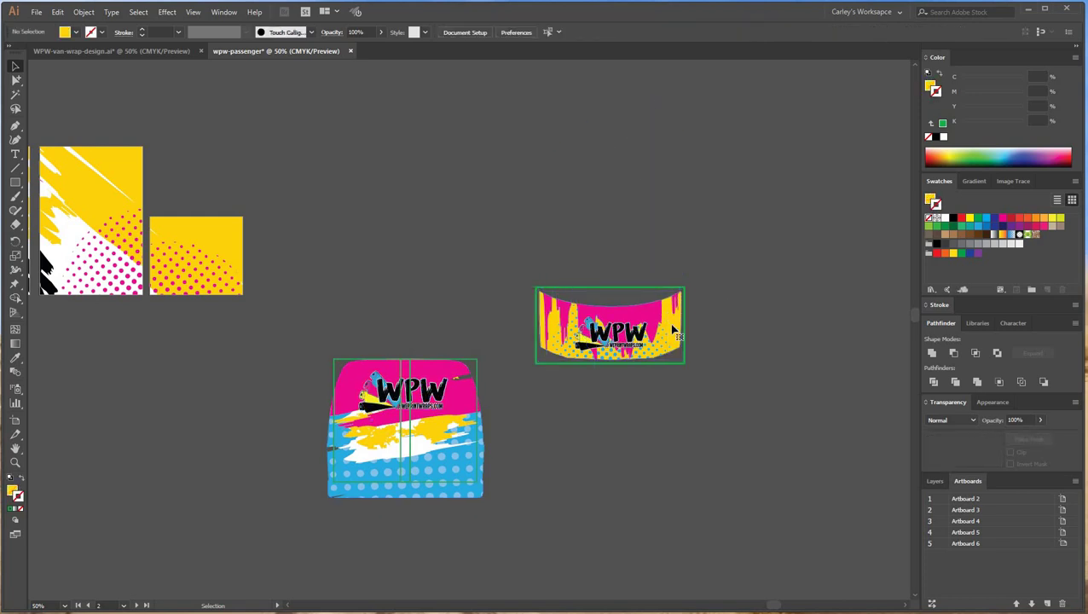
left_click(673, 331)
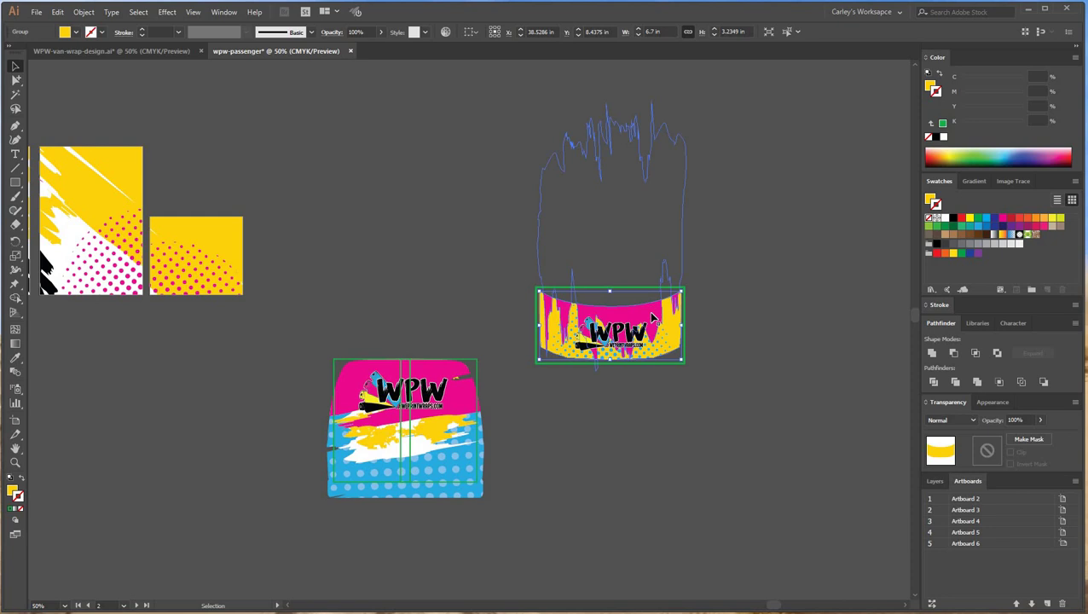
left_click(654, 314)
right_click(651, 312)
left_click(706, 411)
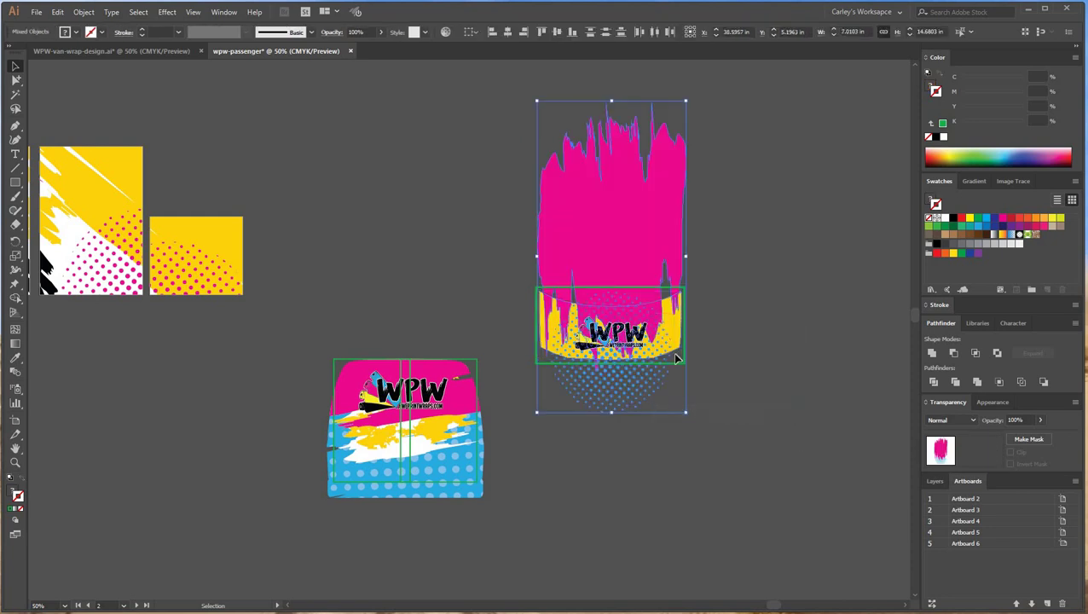
- Move the whole hood artwork with its logo and rectangle upward, farther away from the rear-door artwork
left_click_drag(808, 438, 510, 213)
scroll(774, 409, "up", 2)
left_click_drag(674, 405, 612, 243)
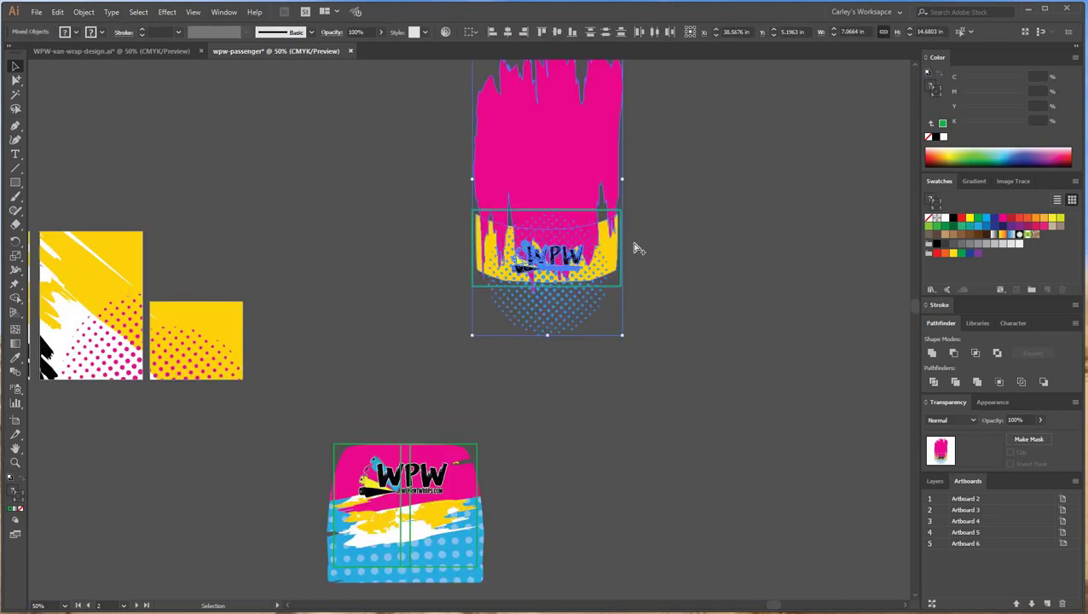
- Draw a yellow rectangle about 7.78 × 4.18 in covering the hood's green panel rectangle, and send it behind all the hood artwork
left_click(690, 188)
key("ctrl+plus")
key("ctrl+plus")
left_click_drag(397, 443, 314, 523)
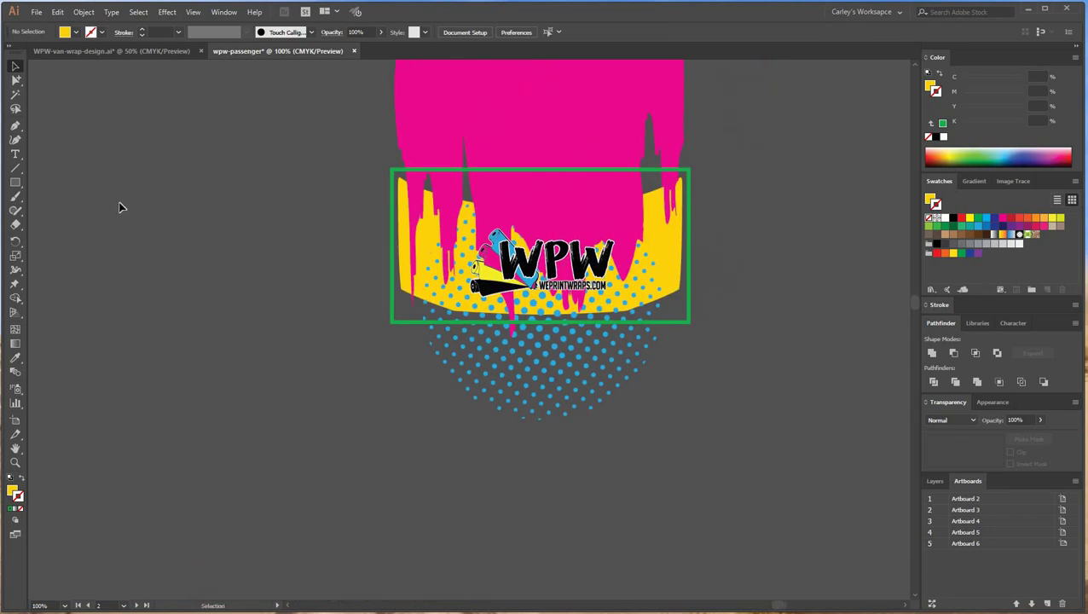
left_click(16, 183)
left_click_drag(373, 155, 705, 334)
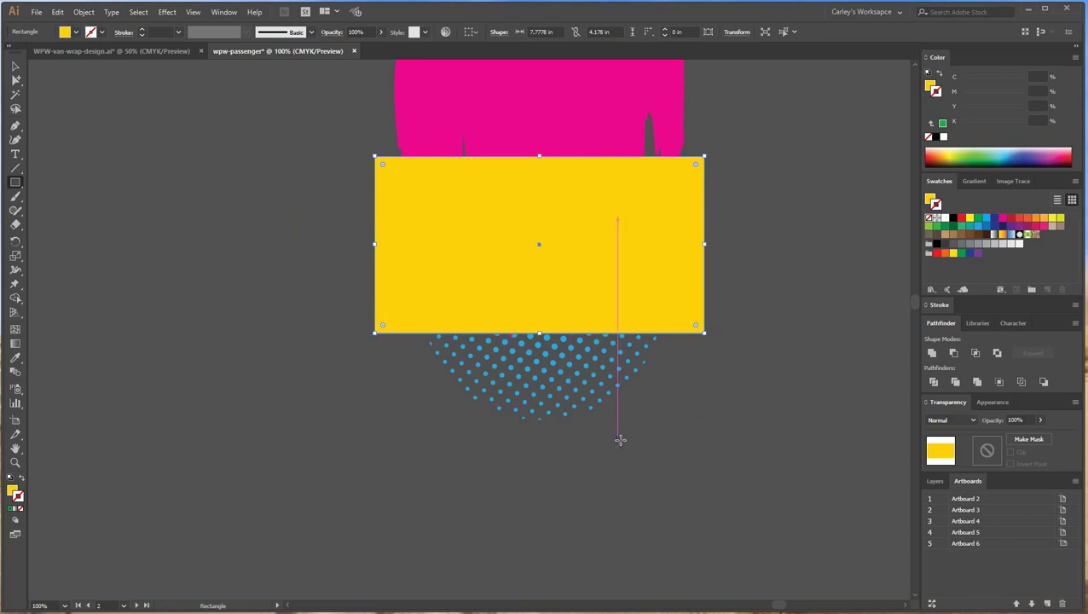
right_click(547, 196)
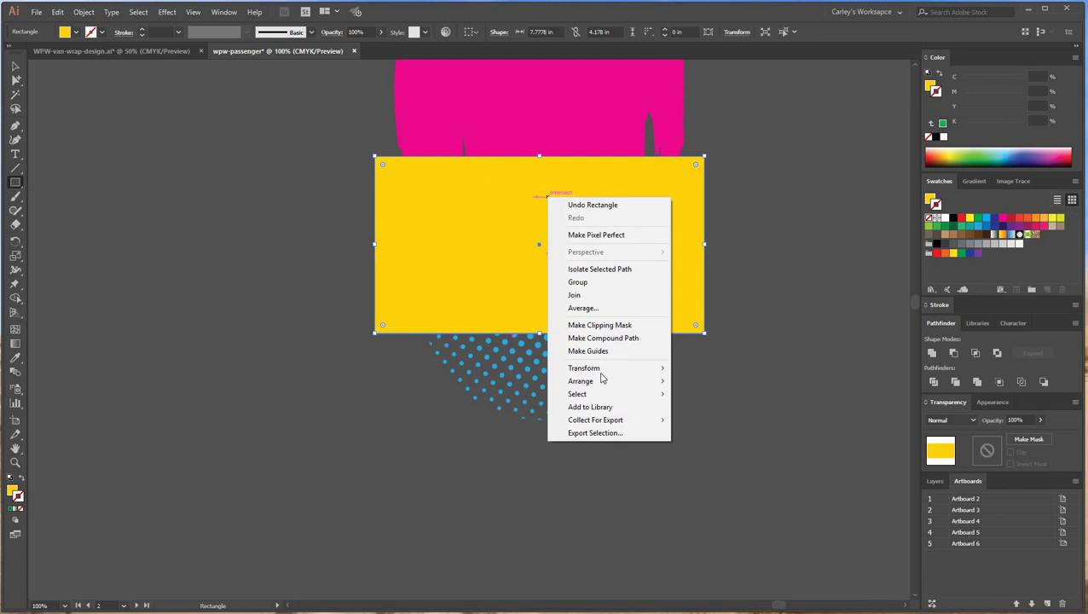
mouse_move(595, 369)
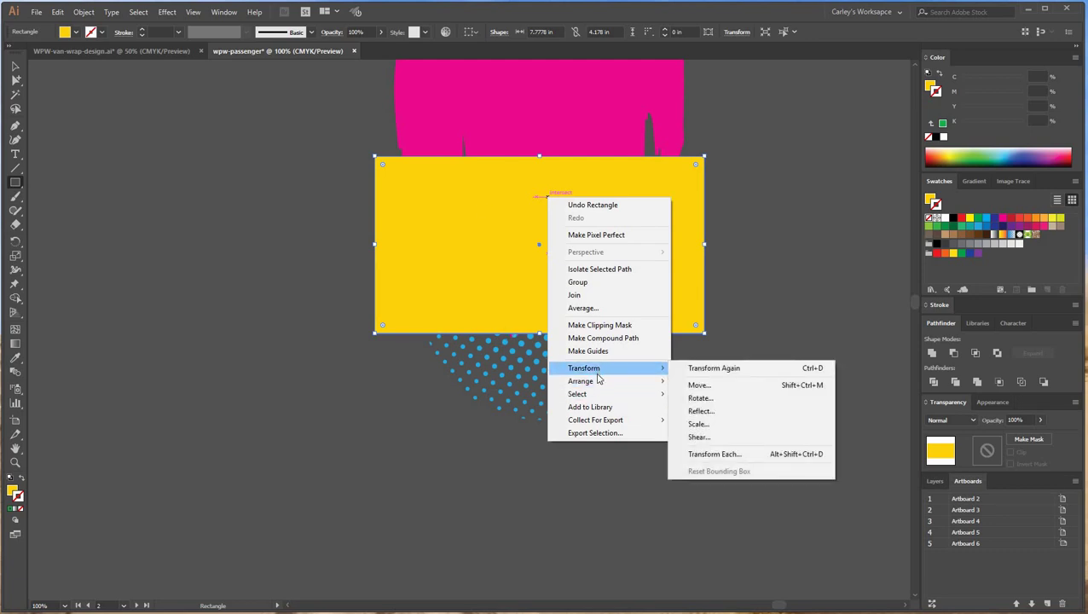
left_click(730, 421)
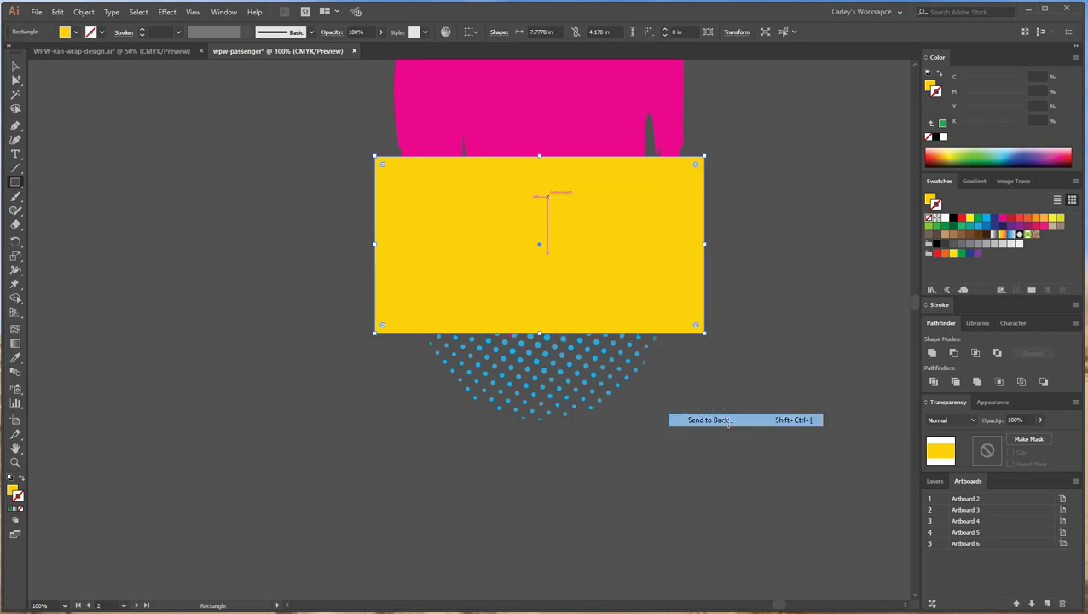
left_click(16, 67)
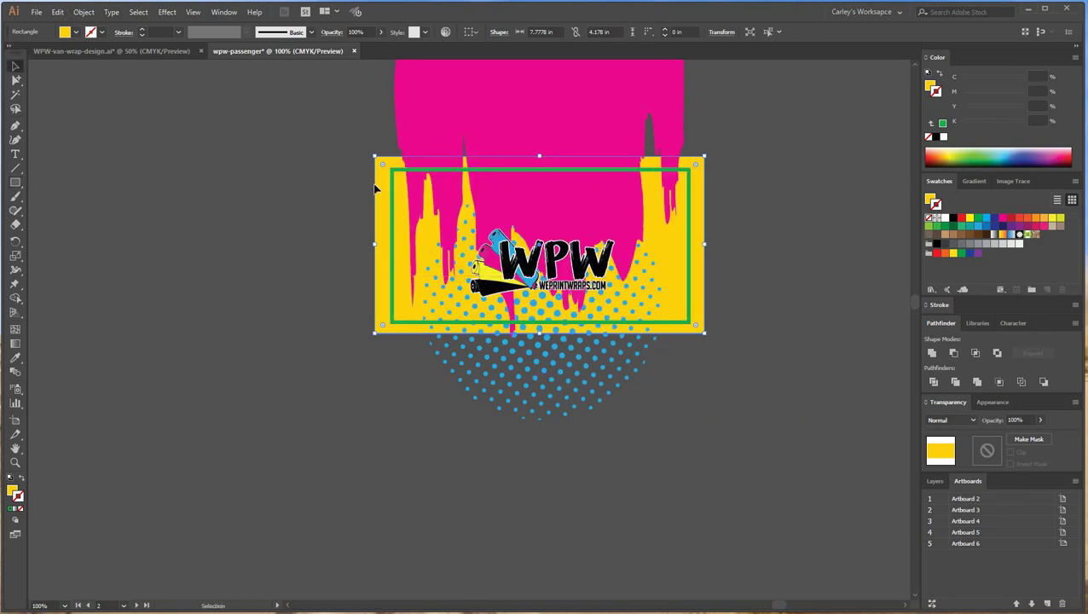
- Clip the whole hood artwork, including the yellow background, to its green panel rectangle
left_click(777, 379)
right_click(718, 238)
left_click(767, 323)
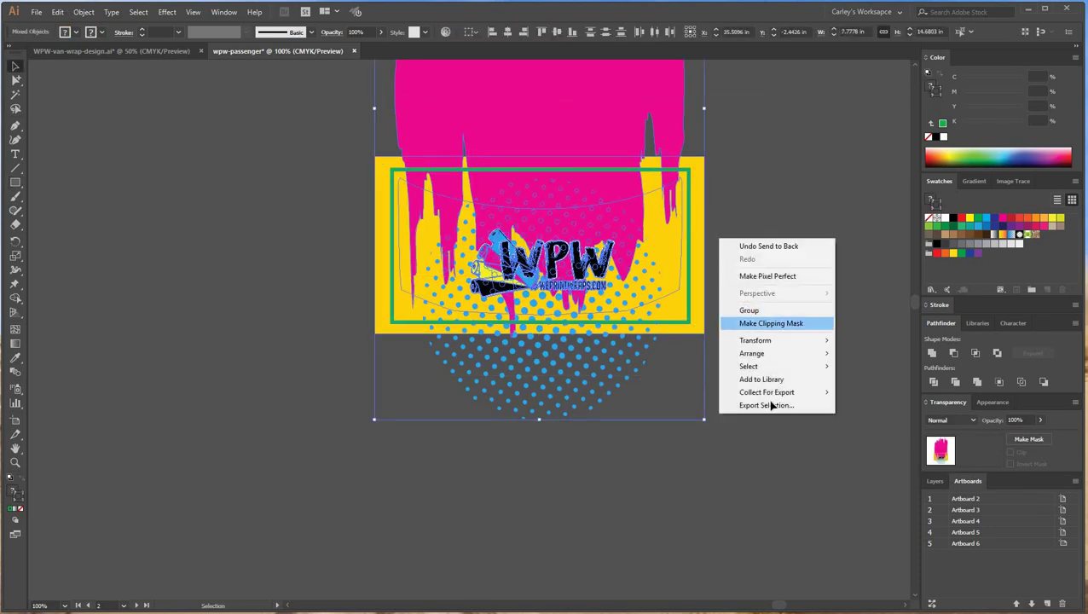
left_click(709, 447)
- Move the rear-door artwork with its two panel rectangles down and right, clear of the hood panel
key("ctrl+minus")
key("ctrl+minus")
key("ctrl+minus")
key("ctrl+minus")
scroll(588, 442, "down", 5)
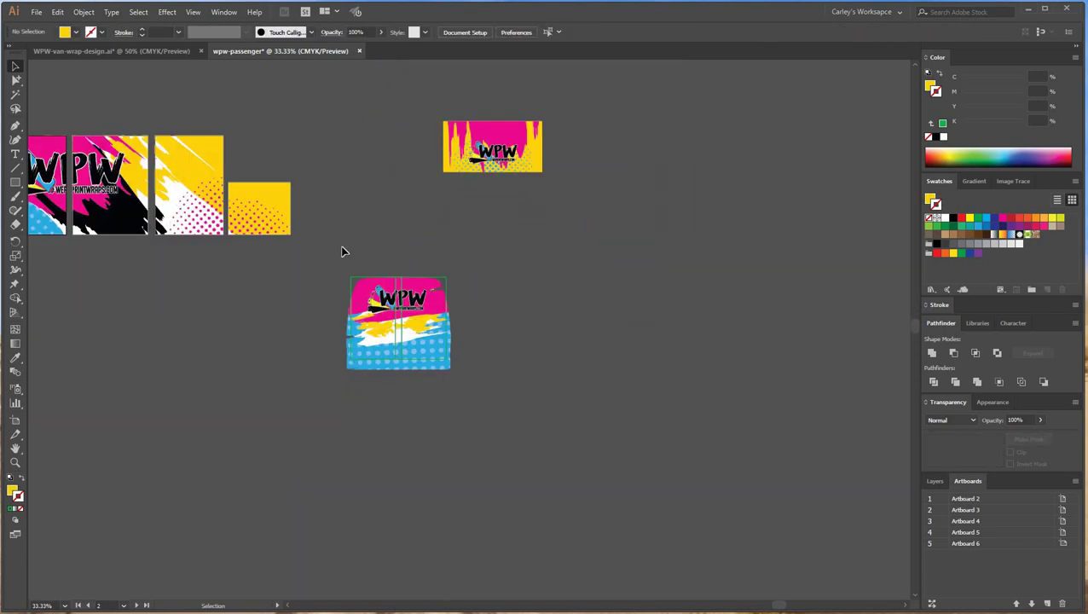
left_click_drag(342, 250, 556, 443)
left_click(634, 548)
left_click_drag(637, 551, 532, 507)
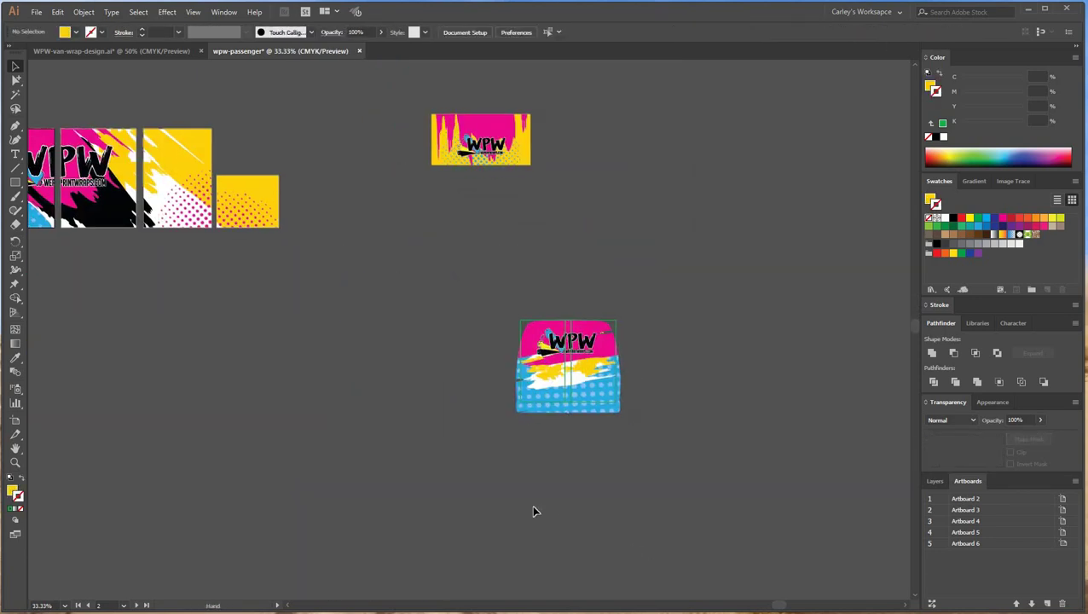
- Release the clipping mask from the pink, yellow and blue rear-door artwork
key("ctrl+plus")
key("ctrl+plus")
key("ctrl+plus")
left_click(546, 316)
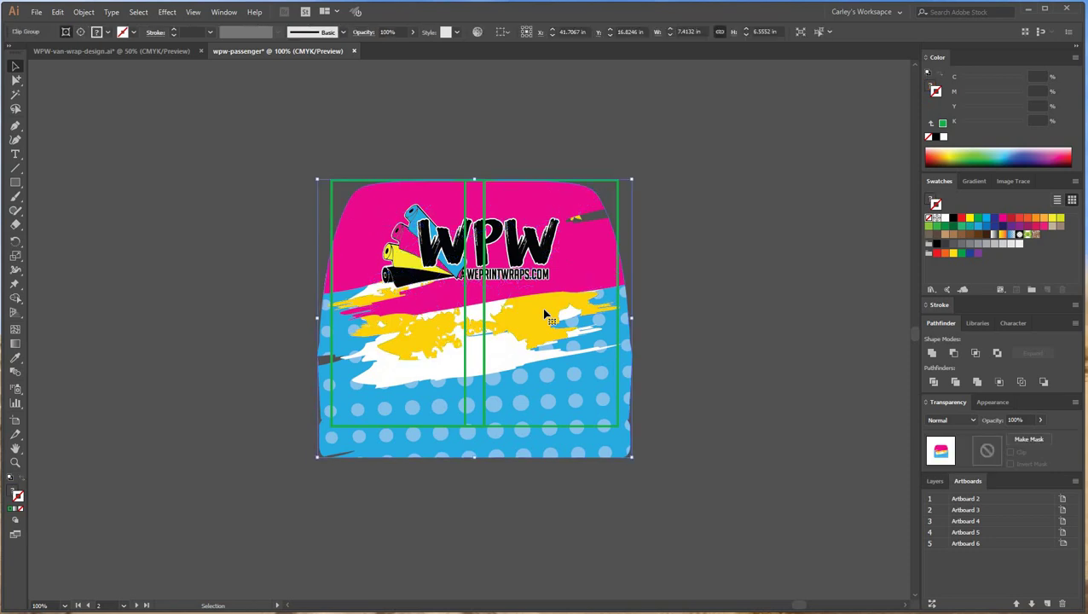
right_click(546, 315)
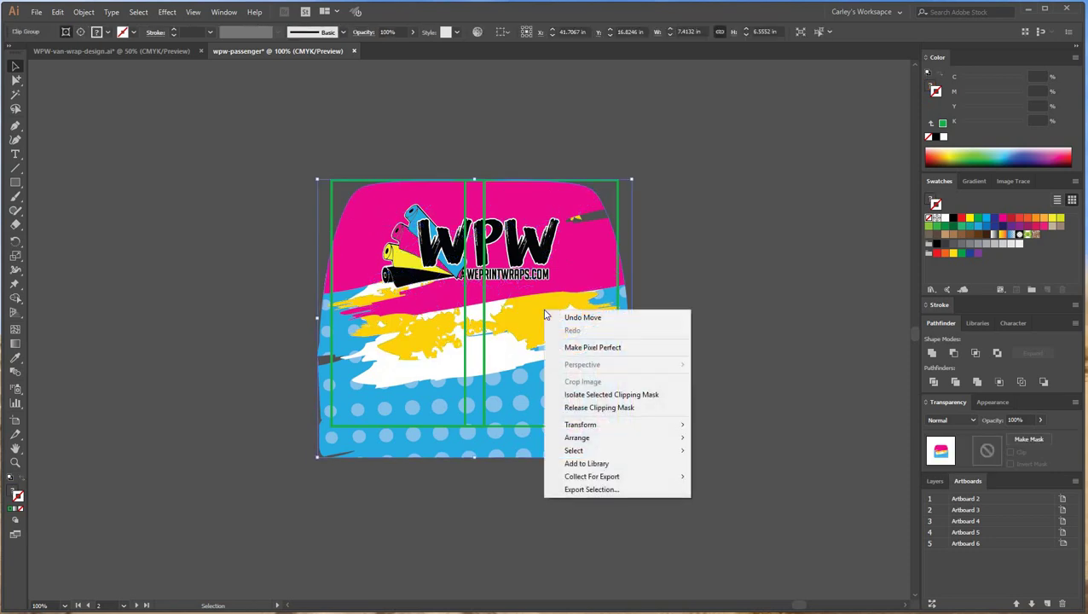
left_click(581, 409)
left_click(85, 12)
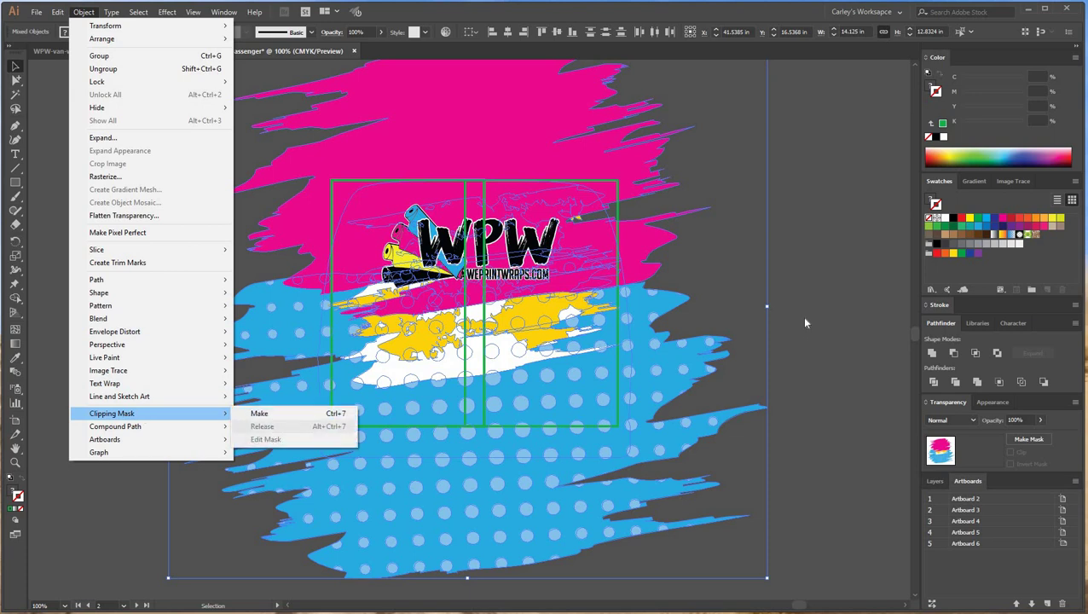
left_click(784, 377)
- Duplicate the whole rear-door artwork with its logo and both panel rectangles to the right of the original
key("ctrl+minus")
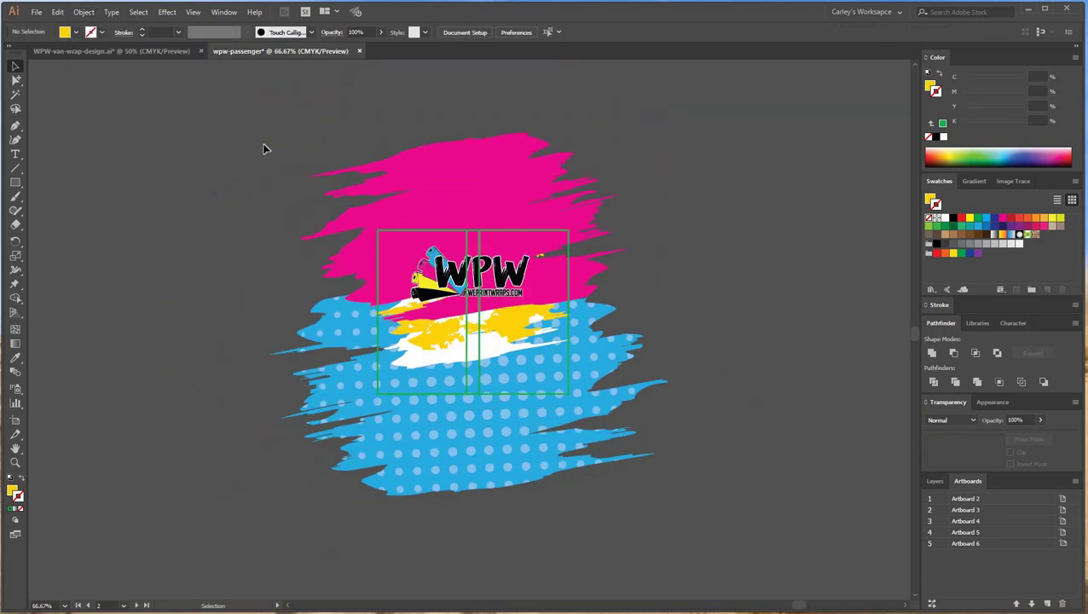
left_click_drag(263, 146, 819, 355)
key("space")
left_click_drag(556, 497, 373, 432)
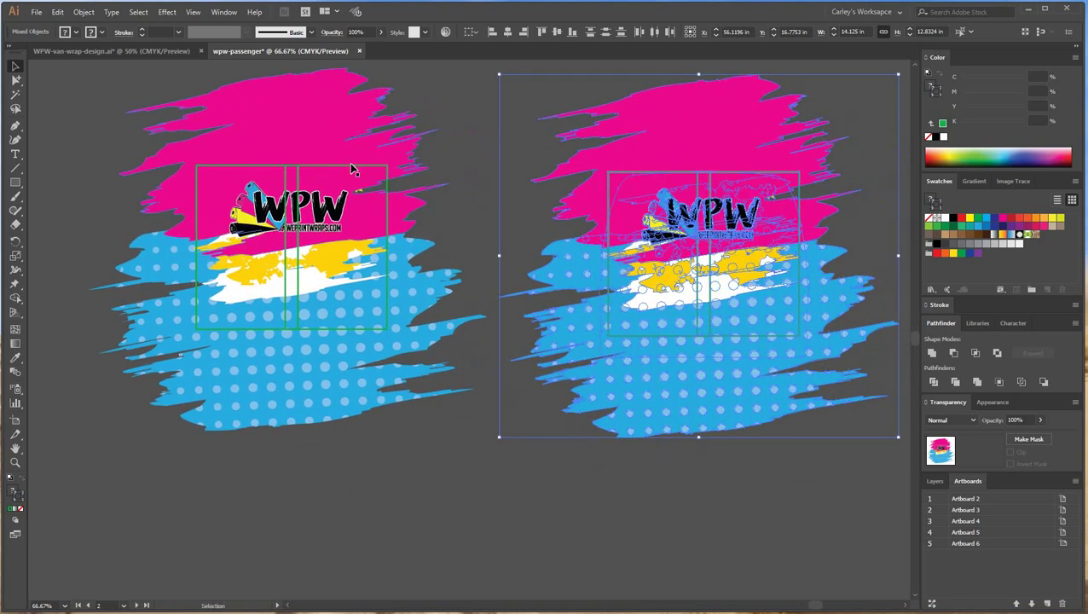
- Delete the right panel rectangle from the original rear-door artwork and the left panel rectangle from the copy
left_click(354, 168)
key("Delete")
left_click(645, 173)
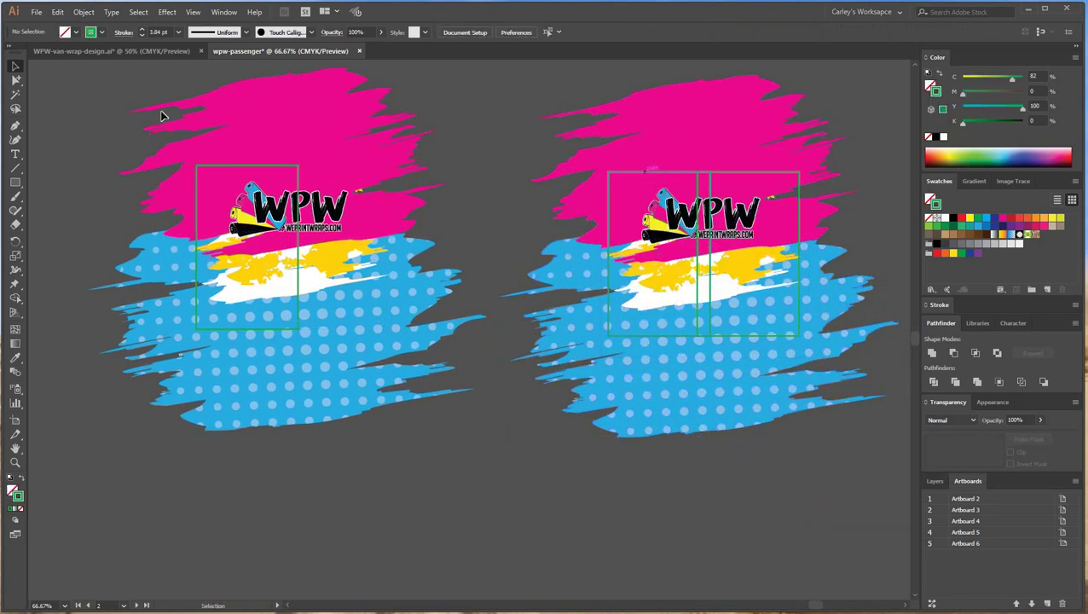
key("Delete")
- Clip each rear-door artwork to its remaining green rectangle, and place the right-hand panel directly beside the left-hand one
left_click(411, 139)
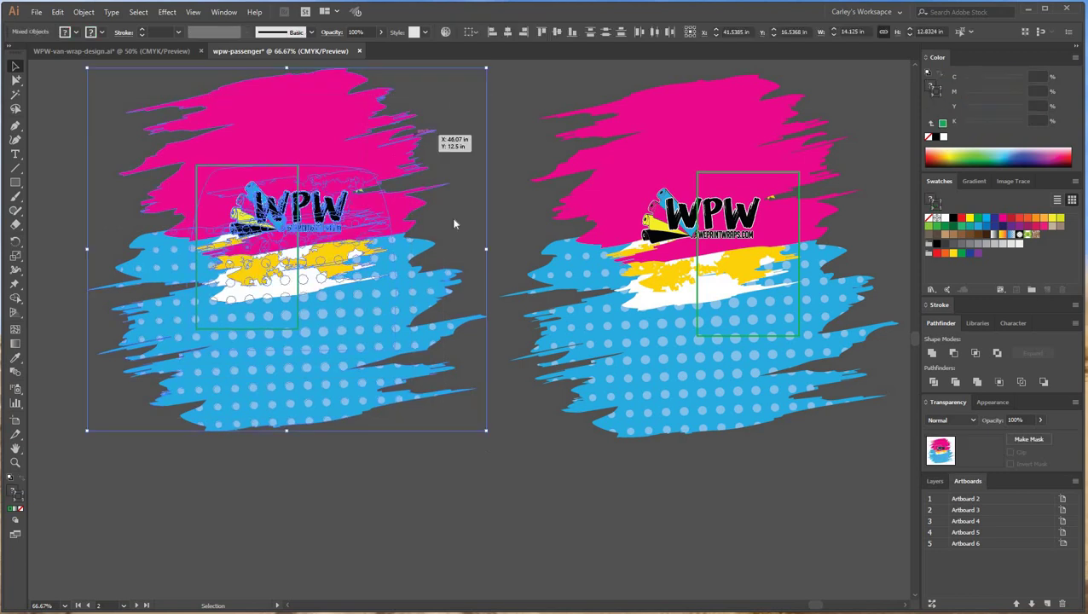
right_click(411, 138)
left_click(472, 222)
scroll(707, 152, "right", 1)
left_click(707, 153)
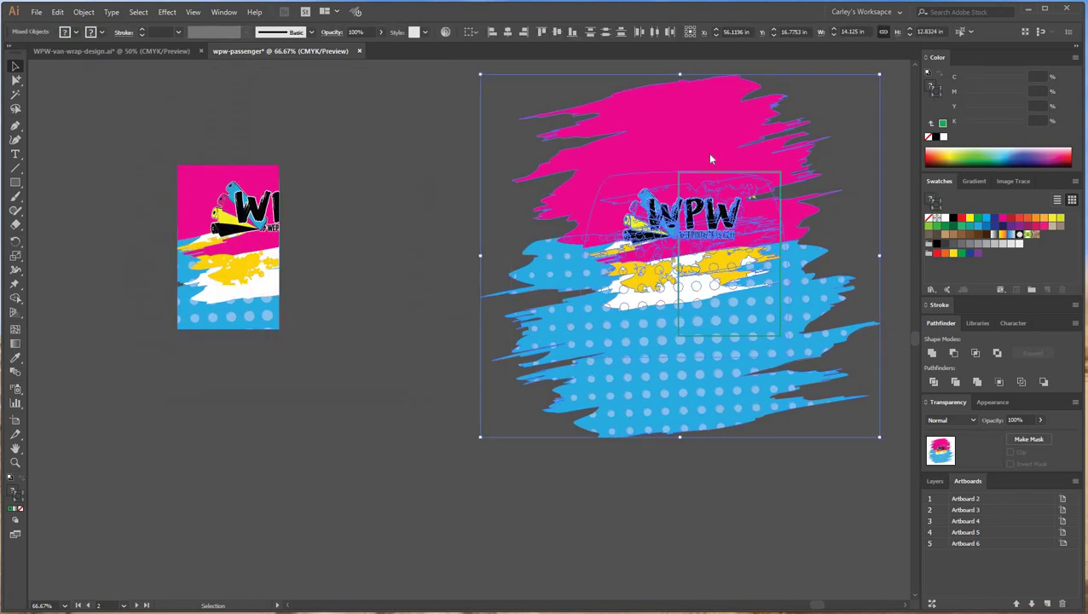
right_click(709, 153)
left_click(761, 239)
left_click_drag(678, 190, 287, 184)
- Add a separate artboard fitted to each of the two clipped rear-door panels
left_click_drag(143, 258, 335, 290)
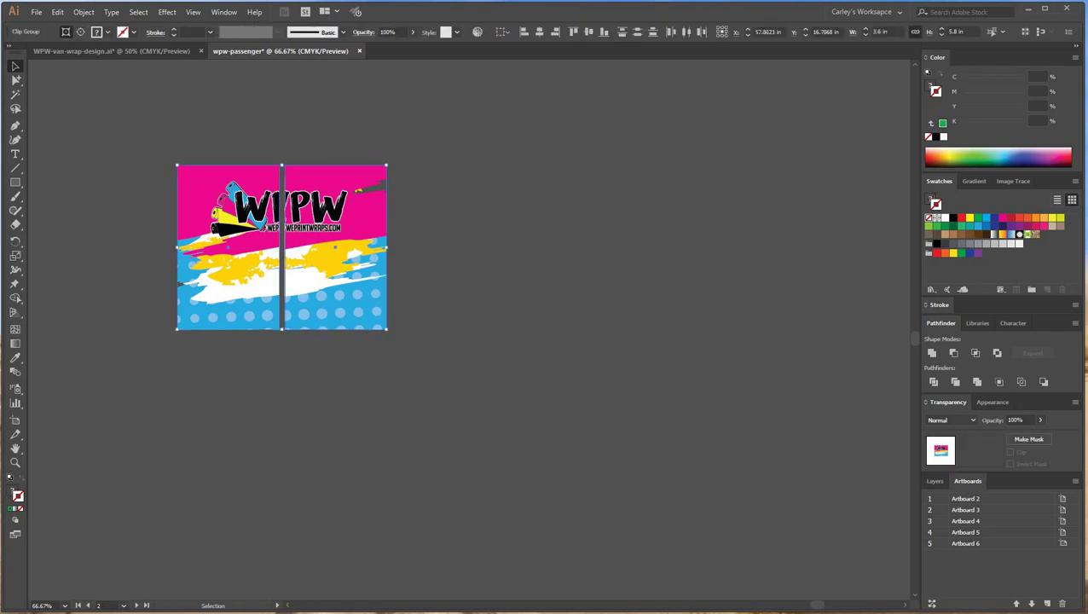
left_click(15, 420)
left_click(299, 180)
left_click(172, 138)
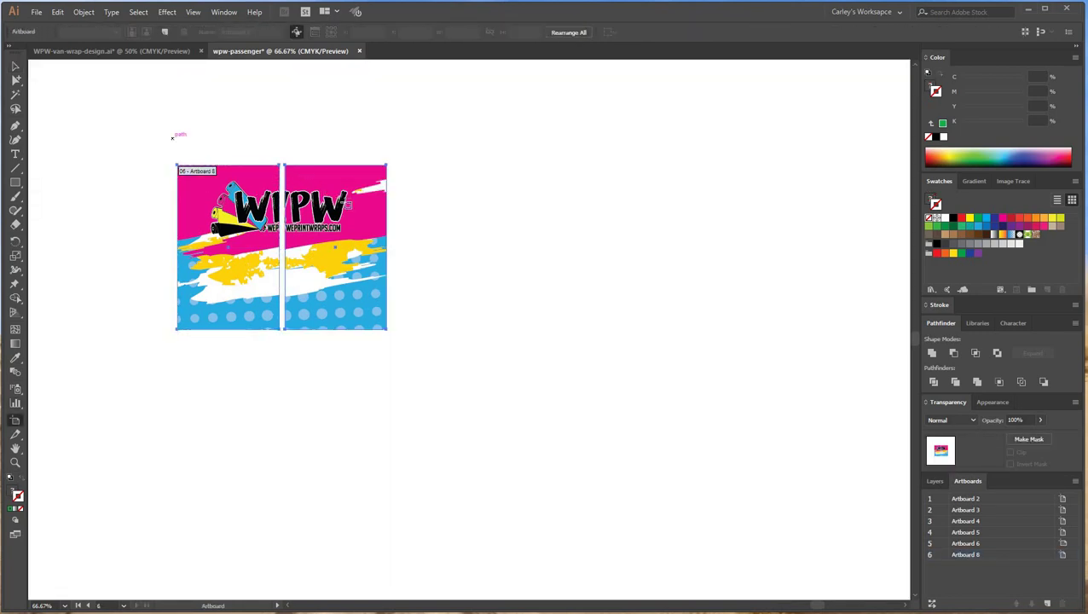
left_click(338, 183)
left_click(15, 67)
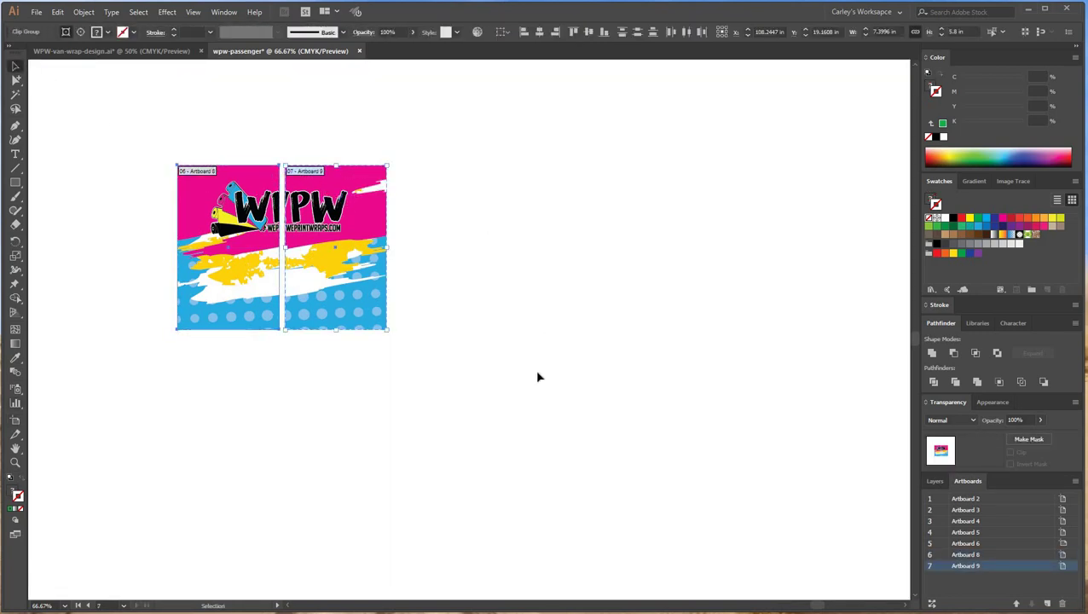
left_click(538, 377)
- Look over the finished passenger-side, hood and rear-door panels and their artboards
key("ctrl+minus")
left_click_drag(311, 320, 550, 432)
left_click_drag(298, 348, 510, 470)
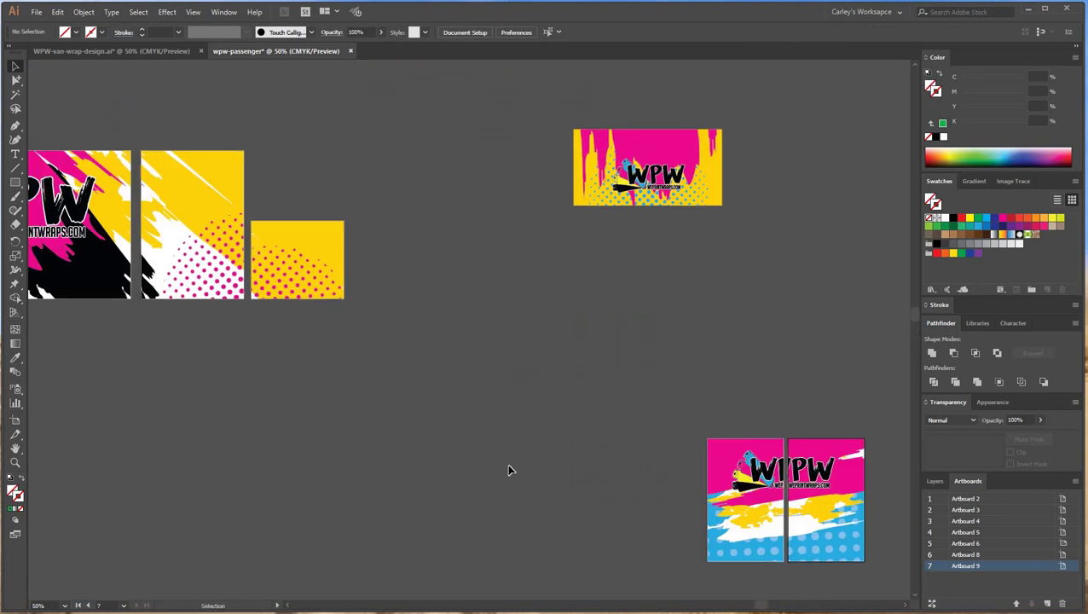
left_click_drag(186, 430, 489, 451)
left_click_drag(504, 490, 513, 492)
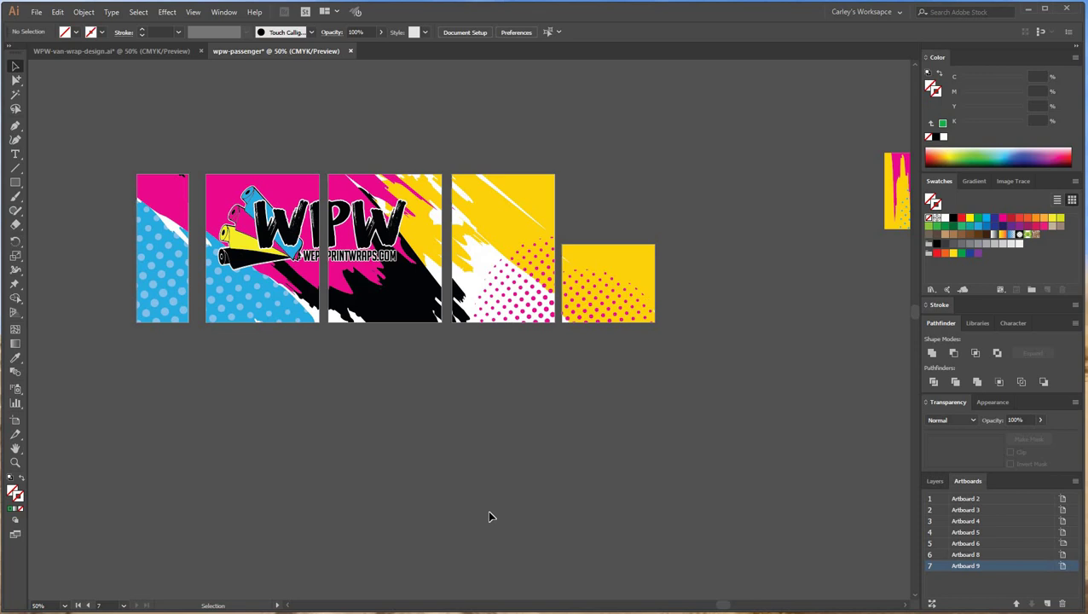
scroll(488, 451, "down", 1)
key("ctrl+minus")
key("ctrl+minus")
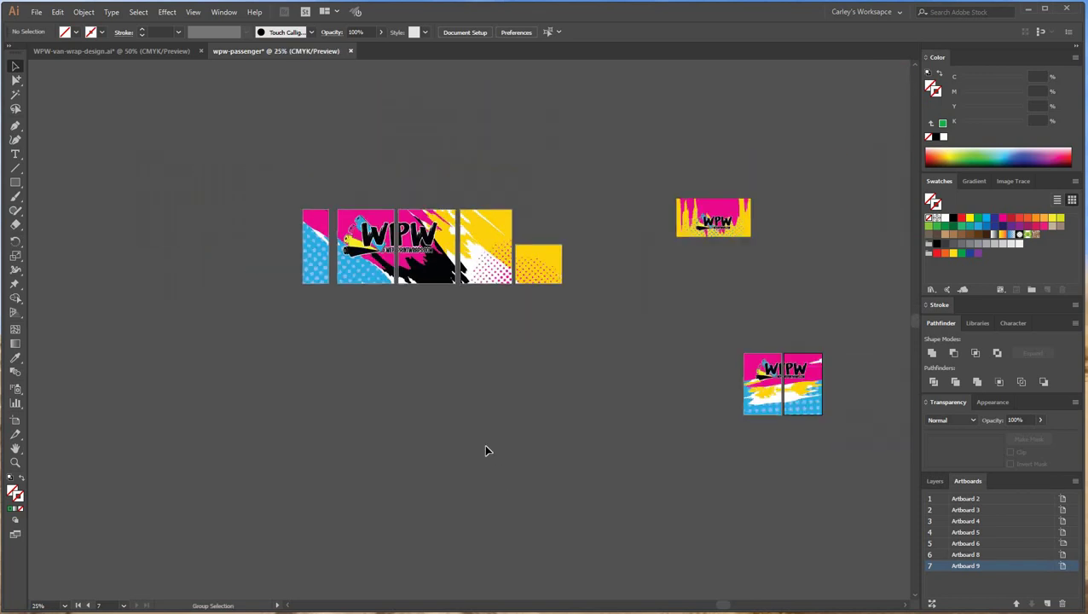
left_click_drag(430, 245, 372, 367)
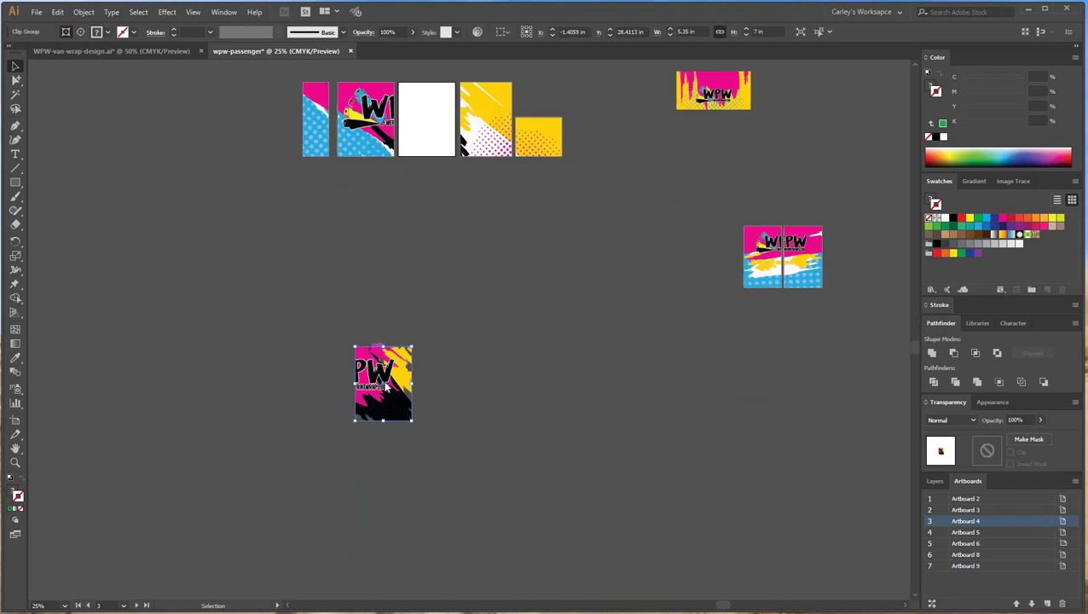
right_click(376, 357)
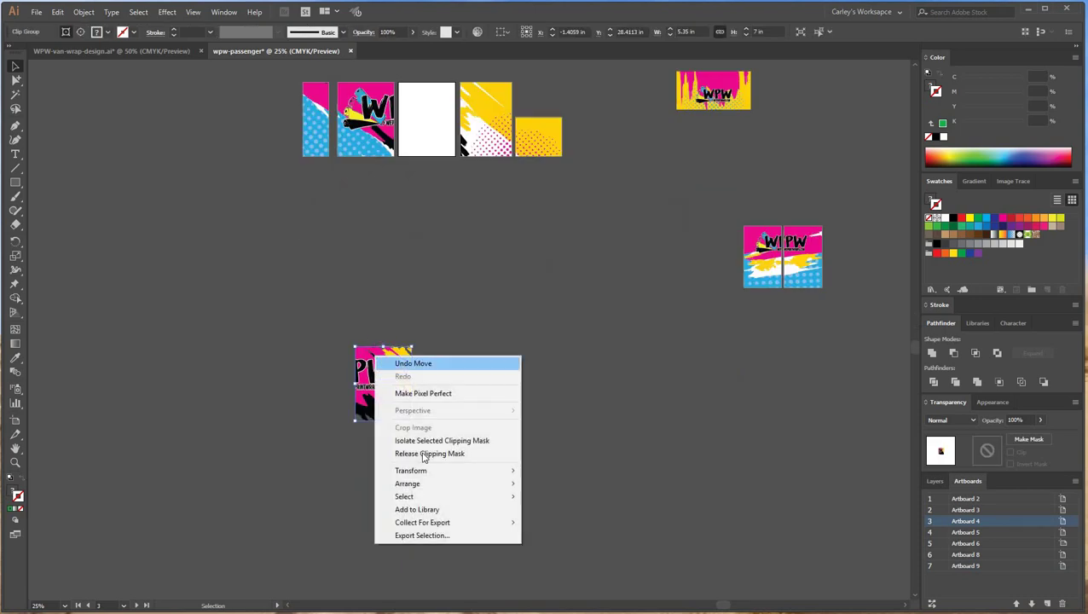
left_click(382, 307)
key("ctrl+z")
- Move the narrow first passenger-side panel down off its artboard and release its clipping mask
left_click_drag(322, 108, 326, 448)
scroll(325, 448, "down", 3)
right_click(325, 299)
key("Return")
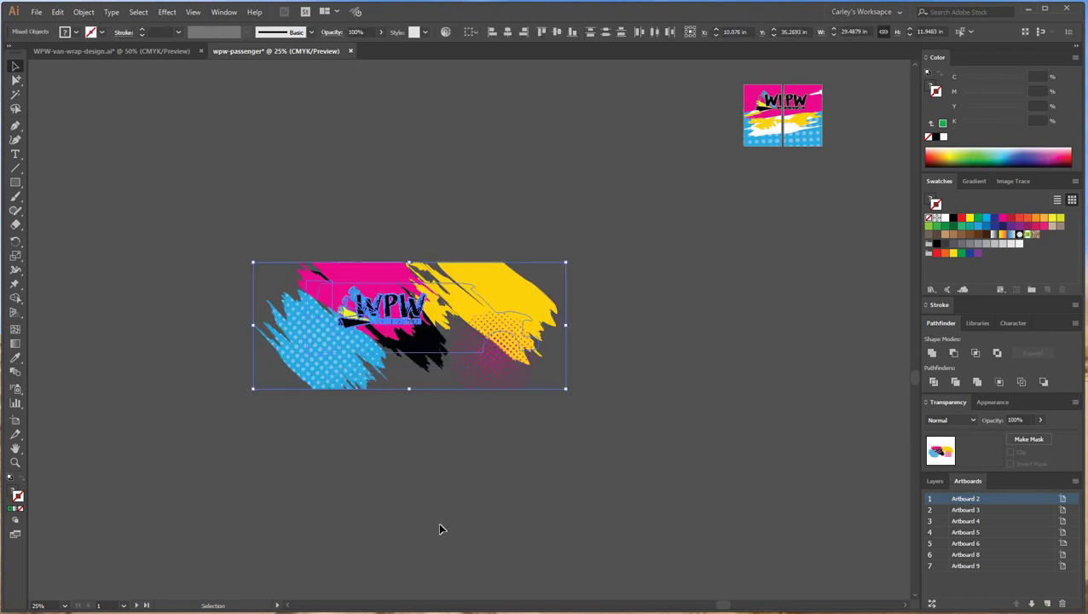
- Clip the released passenger-side artwork to its narrow panel rectangle again
left_click(230, 226)
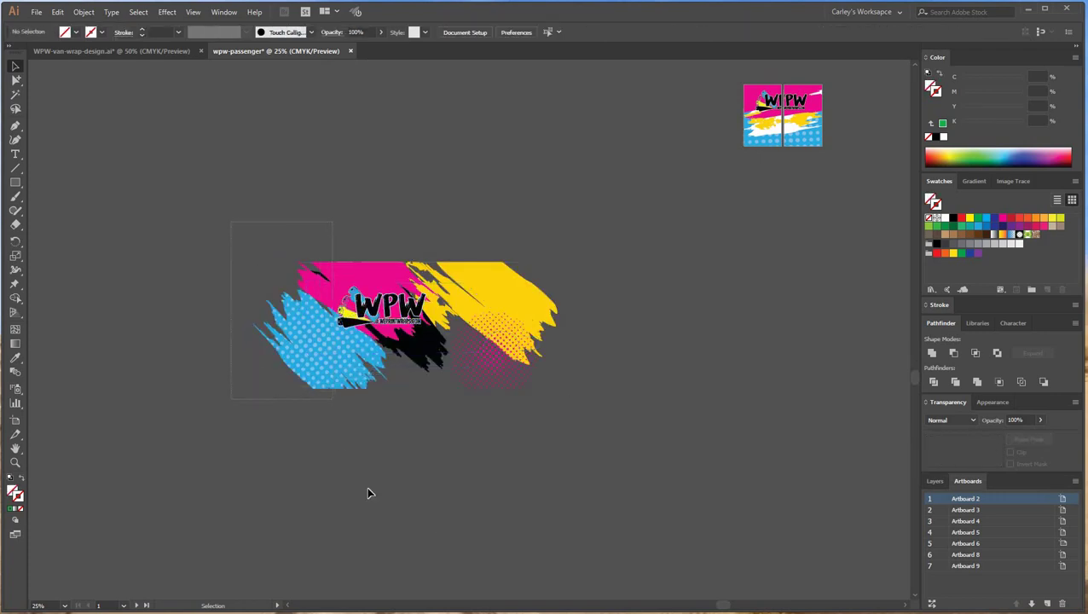
left_click(307, 321)
right_click(305, 305)
left_click(337, 391)
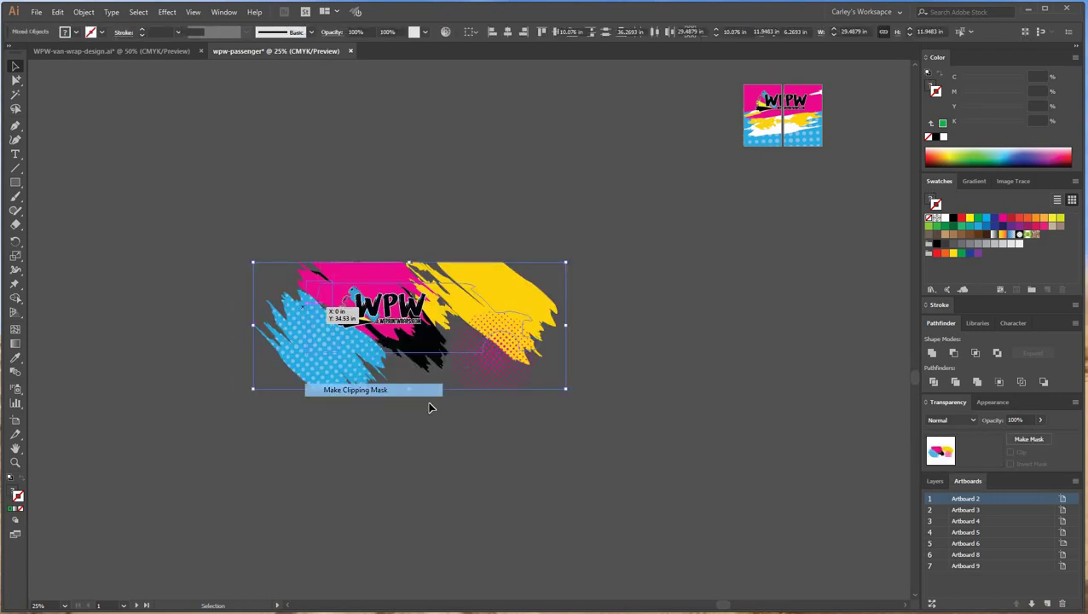
- Delete the loose WPW logo and the narrow pink and blue panel below the passenger-side artboards
left_click_drag(388, 200, 438, 376)
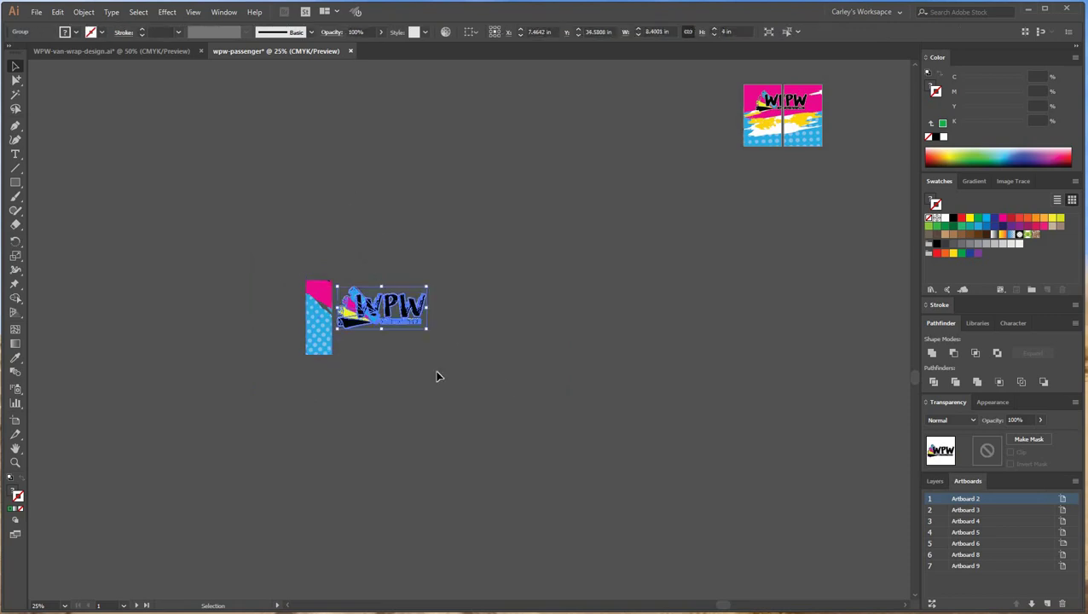
left_click_drag(341, 260, 449, 385)
left_click(406, 411)
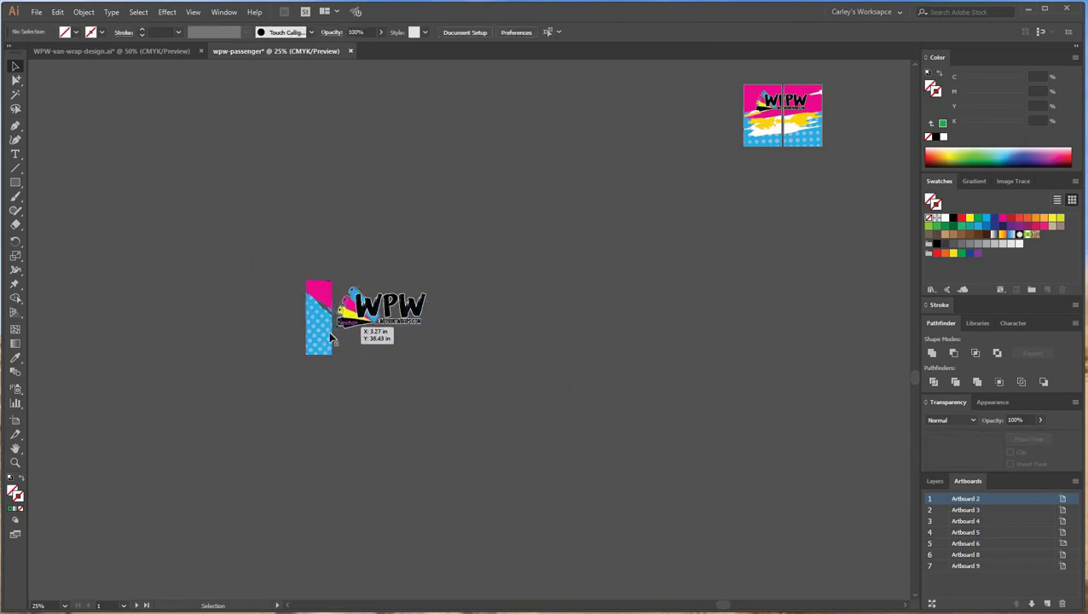
left_click_drag(389, 283, 348, 246)
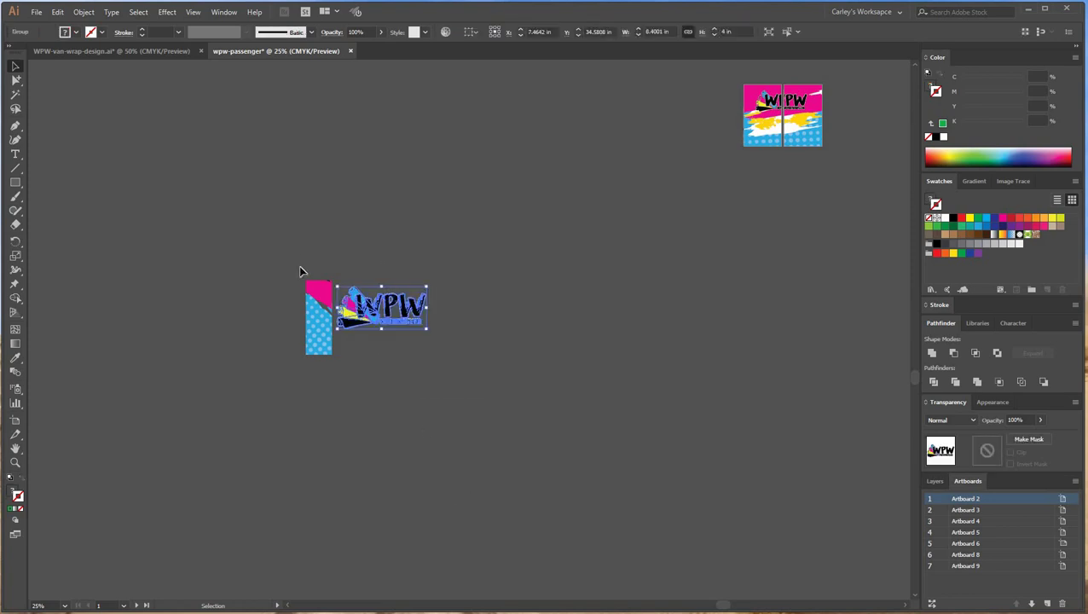
key("Delete")
left_click_drag(450, 446, 301, 268)
key("Delete")
scroll(633, 409, "up", 5)
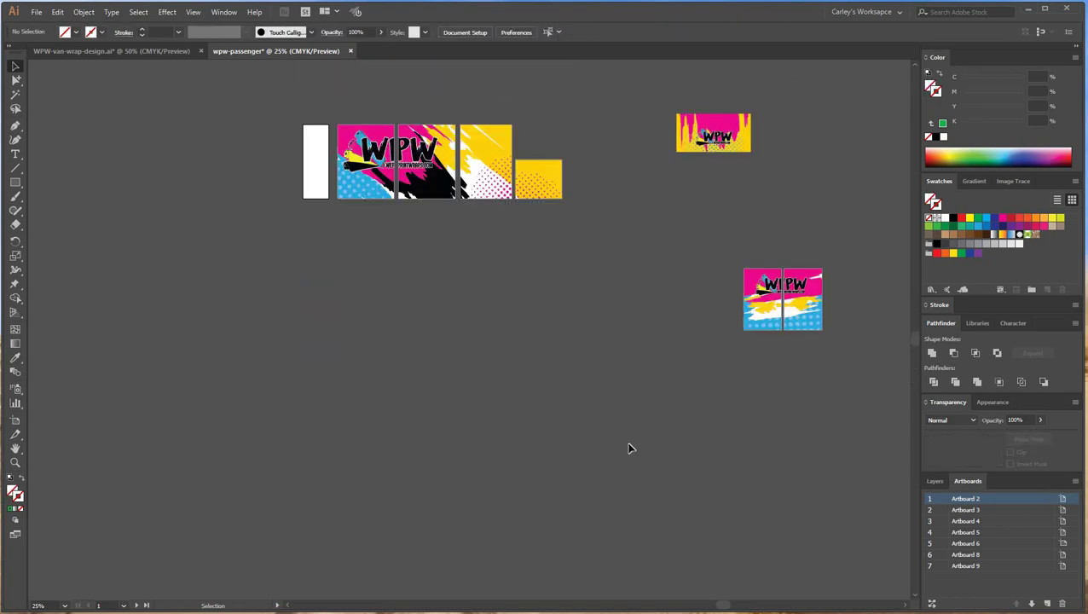
scroll(511, 464, "up", 1, "alt")
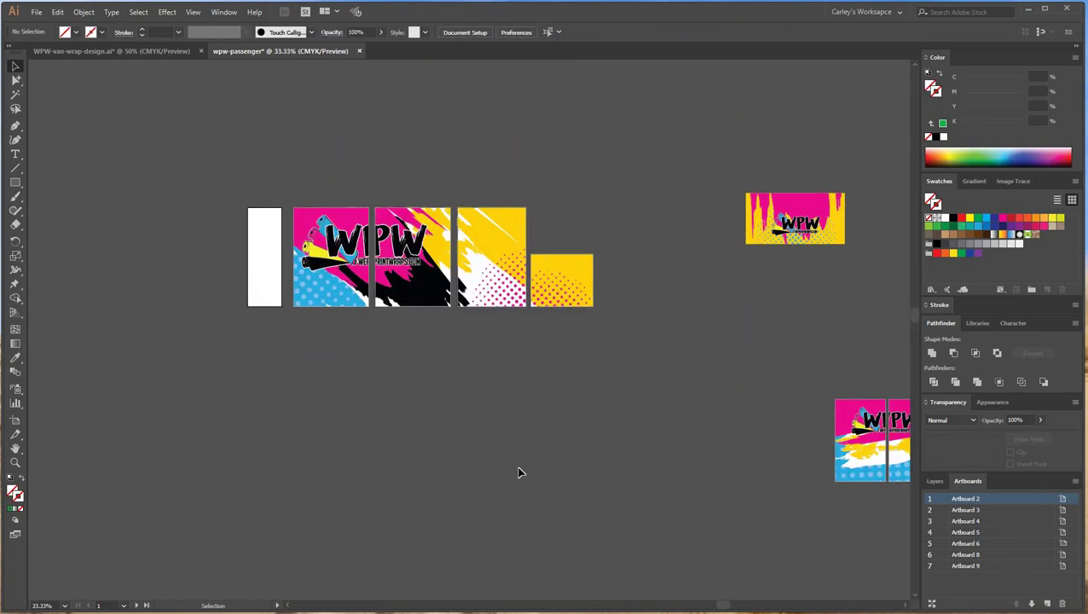
scroll(341, 213, "up", 2)
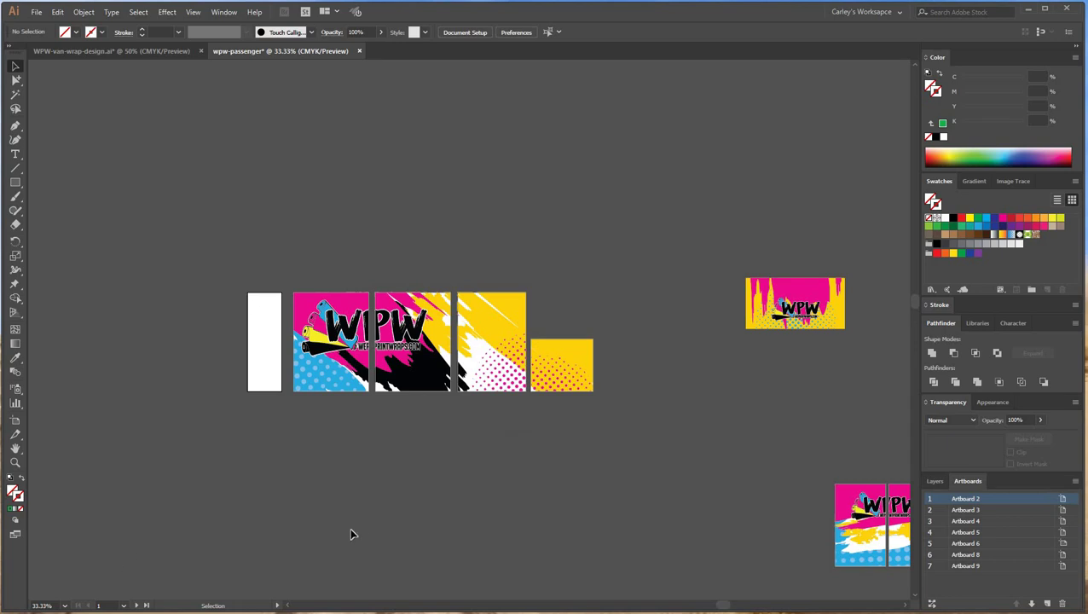